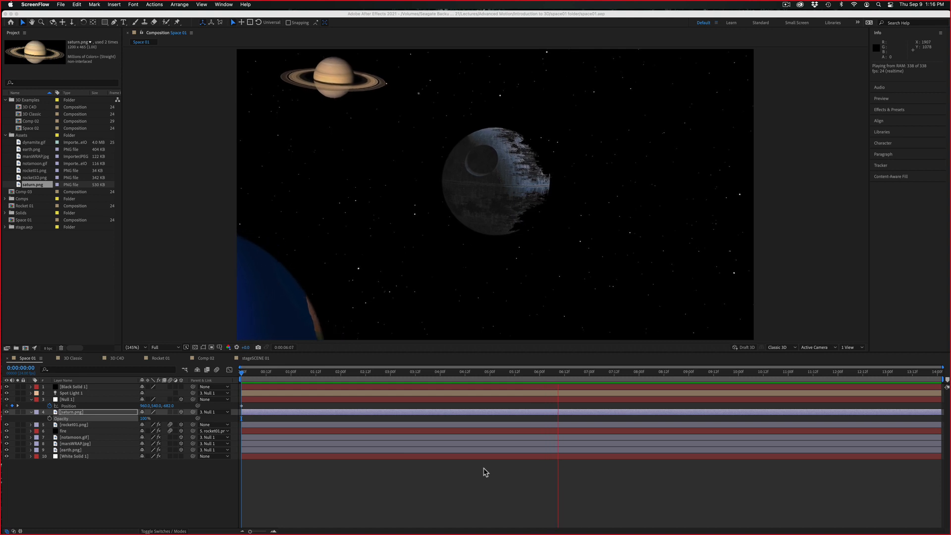
Stop the preview, select the Null 1 layer and switch the Space 01 viewer to two views
click(485, 375)
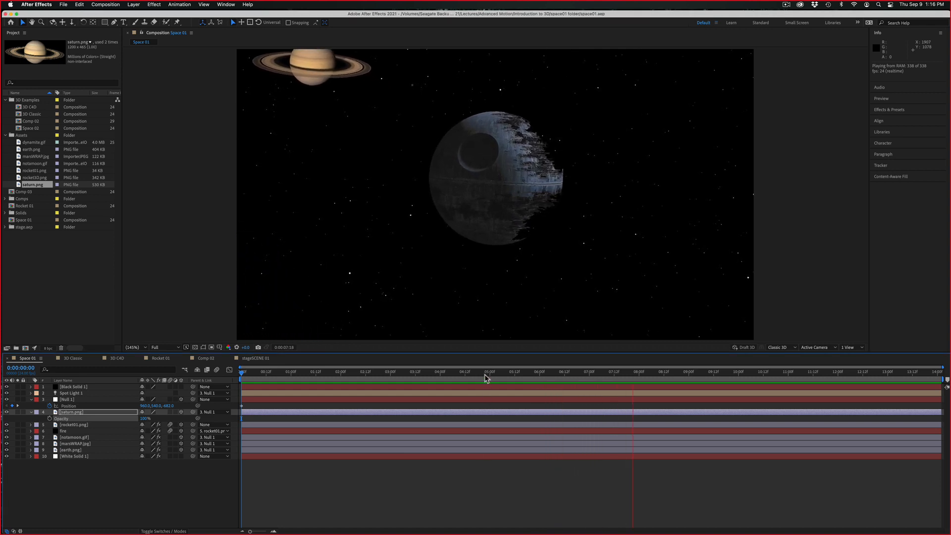
click(466, 472)
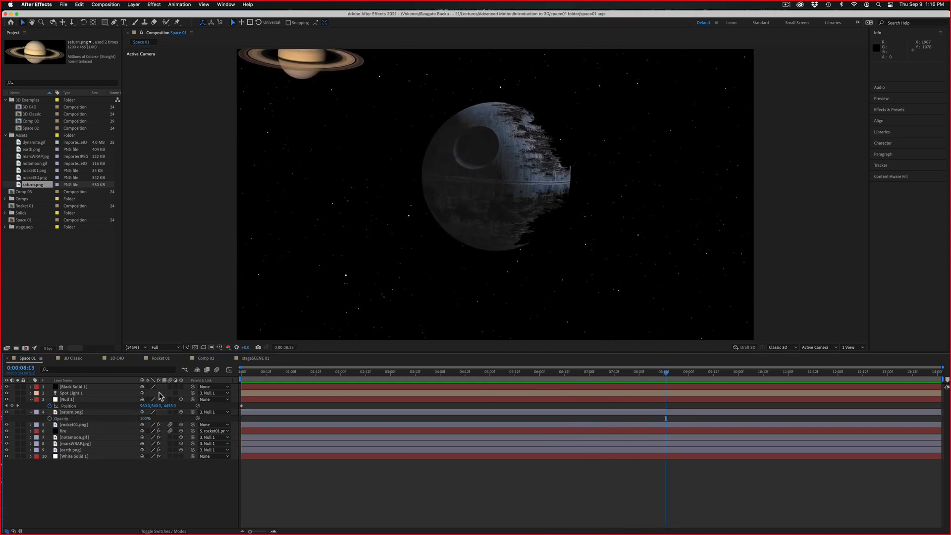
click(77, 401)
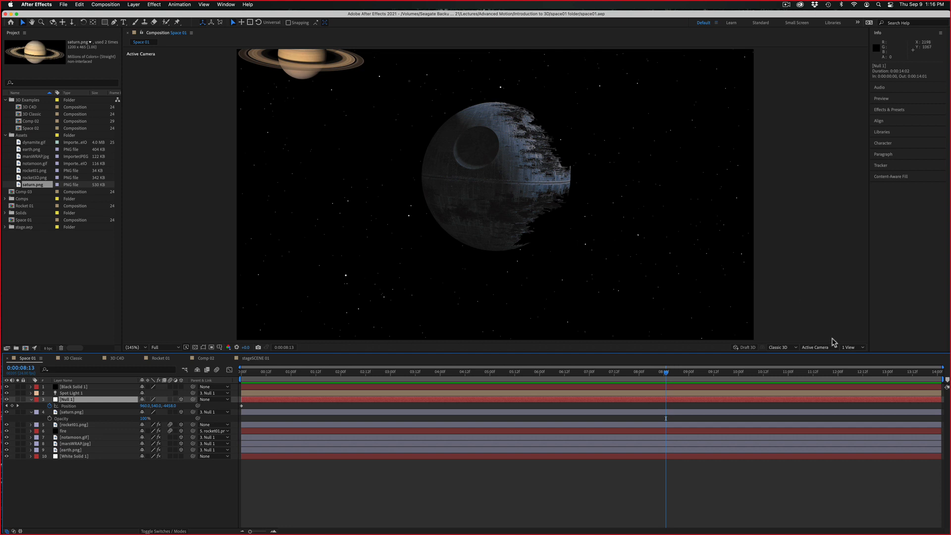
click(844, 350)
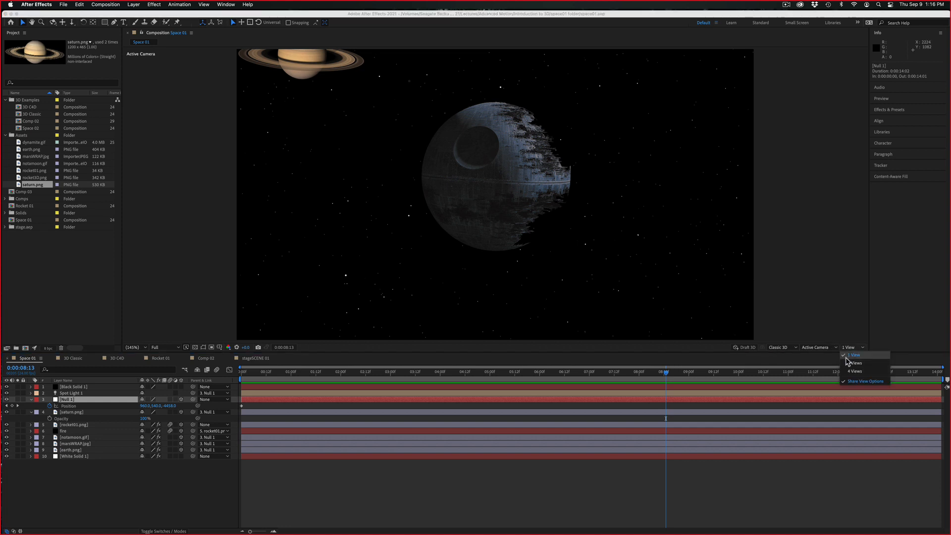
click(847, 366)
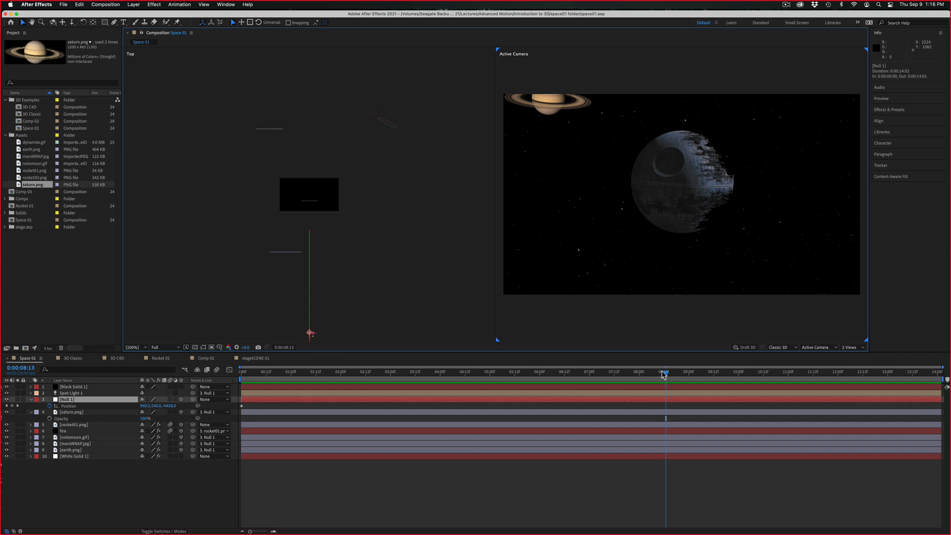
Move the playhead back to 0:00:03:08 and examine the depth placement of the planet layers in the Top view
drag(664, 375, 413, 355)
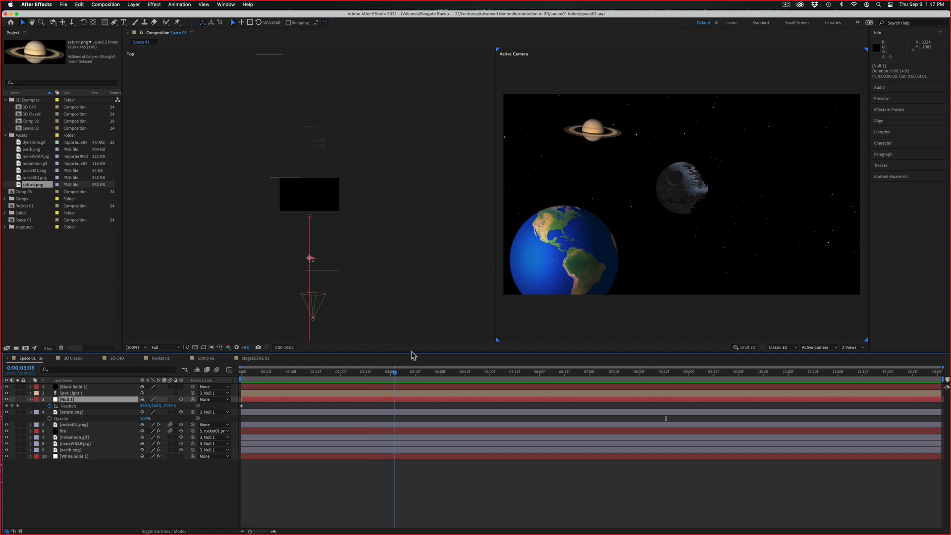
click(329, 274)
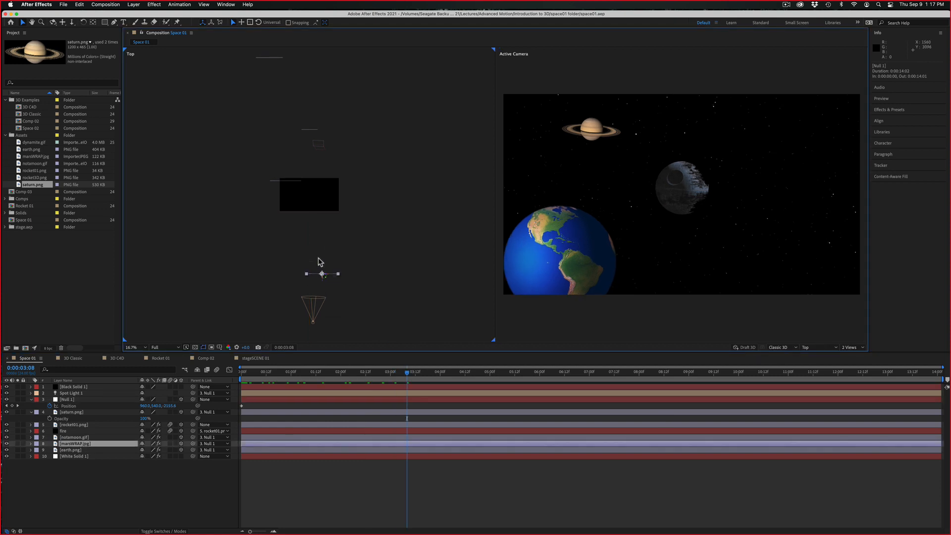
click(307, 130)
click(276, 58)
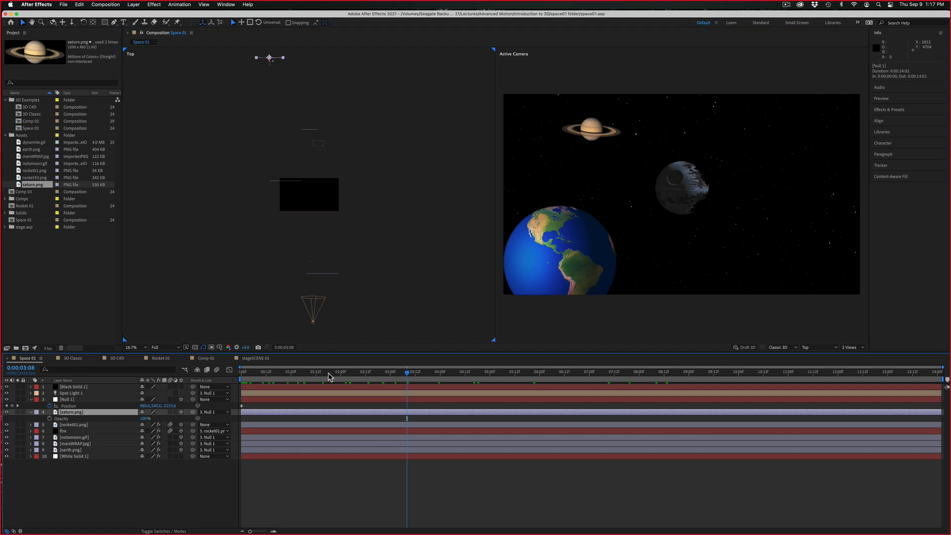
Select Spot Light 1 in the Top view at 0:00:01:05 and compare the scene with the light switched off and on
key(Home)
key(space)
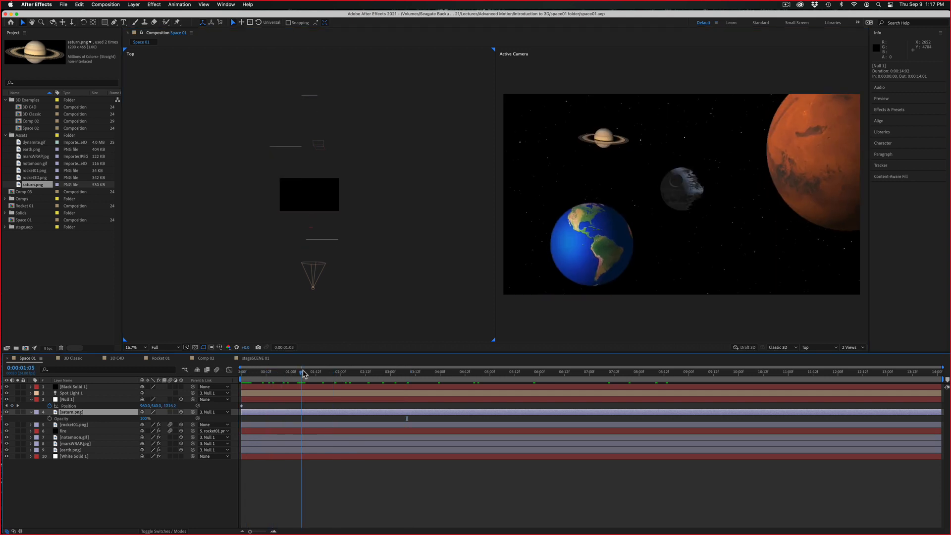
click(315, 294)
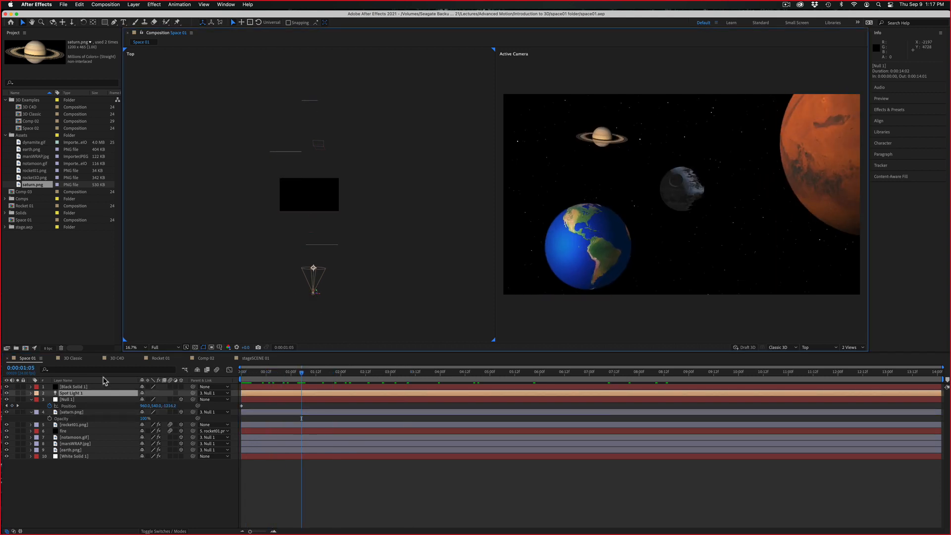
click(6, 393)
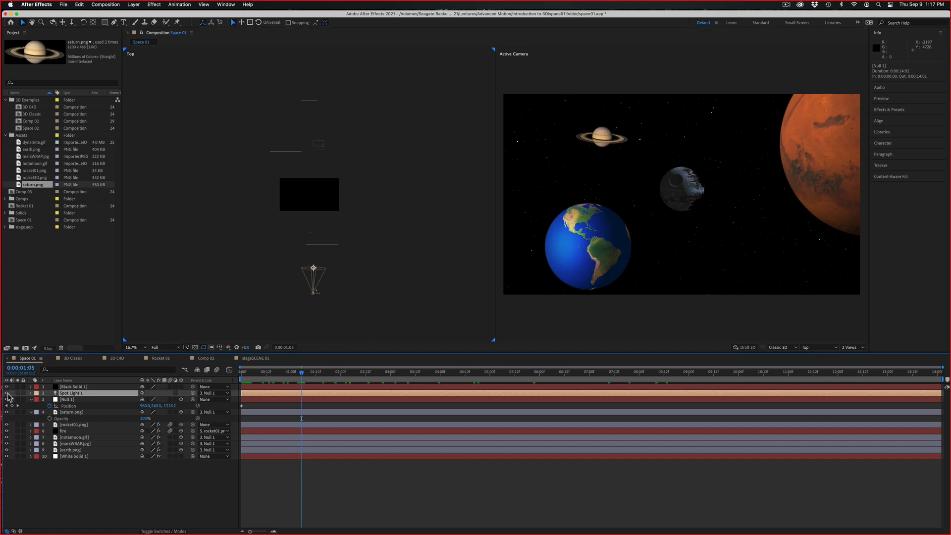
click(7, 393)
Preview the animation and inspect the Null 1 and fire layers around 0:00:03:21
key(space)
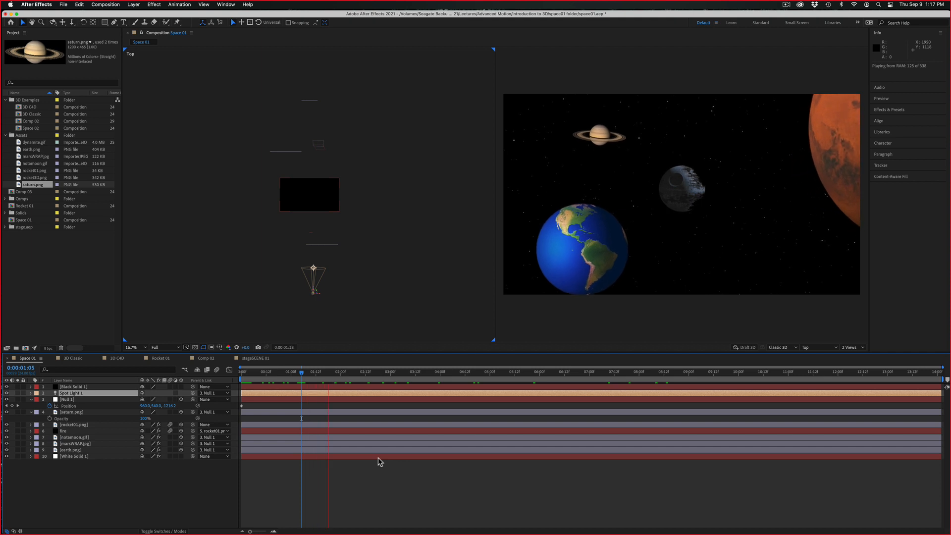
click(86, 400)
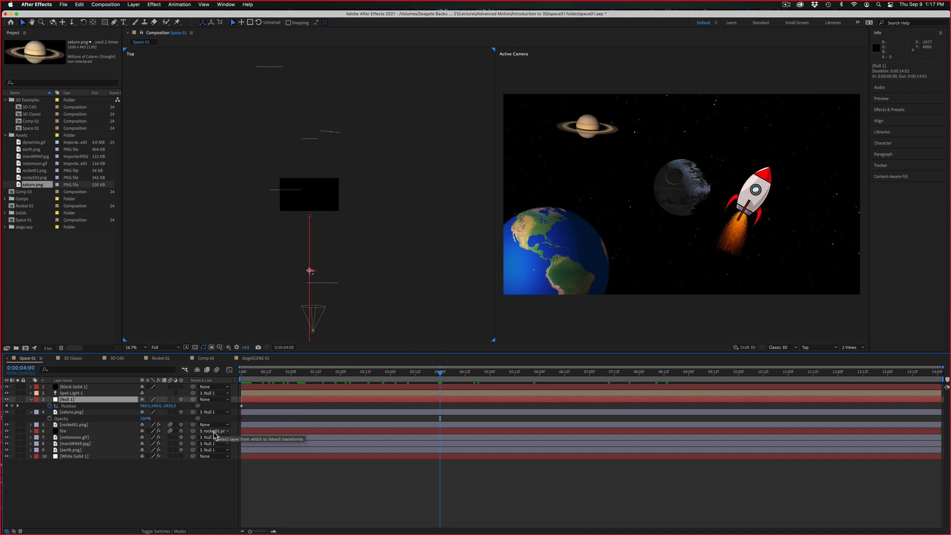
click(113, 431)
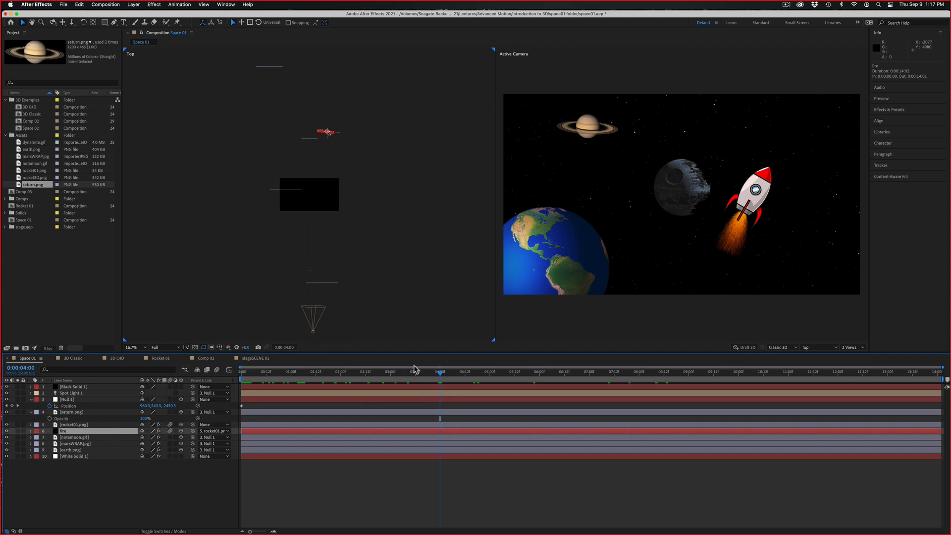
mouse_move(445, 375)
mouse_down()
mouse_move(406, 374)
mouse_move(486, 372)
mouse_move(297, 367)
mouse_move(451, 369)
mouse_up()
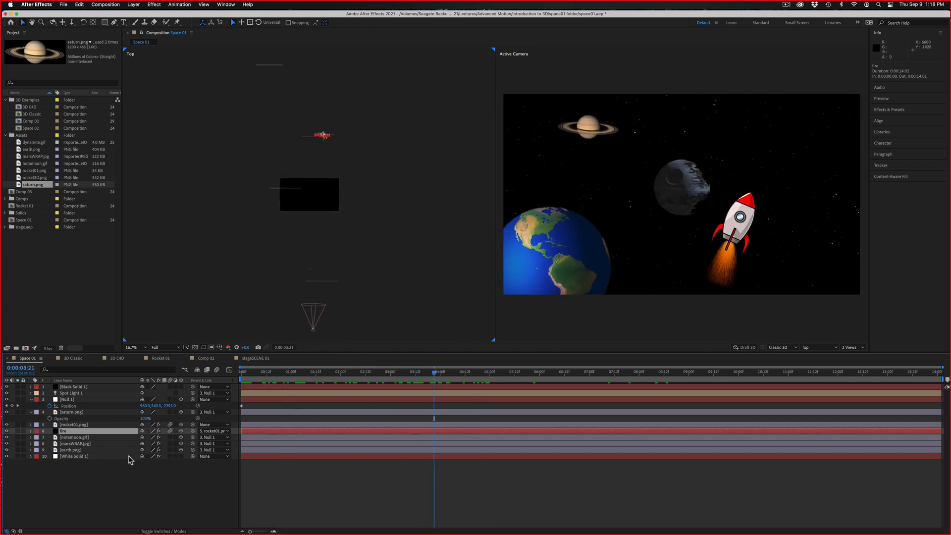
Reveal the keyframed properties of all layers from Black Solid 1 to White Solid 1 and clear the selection
click(74, 388)
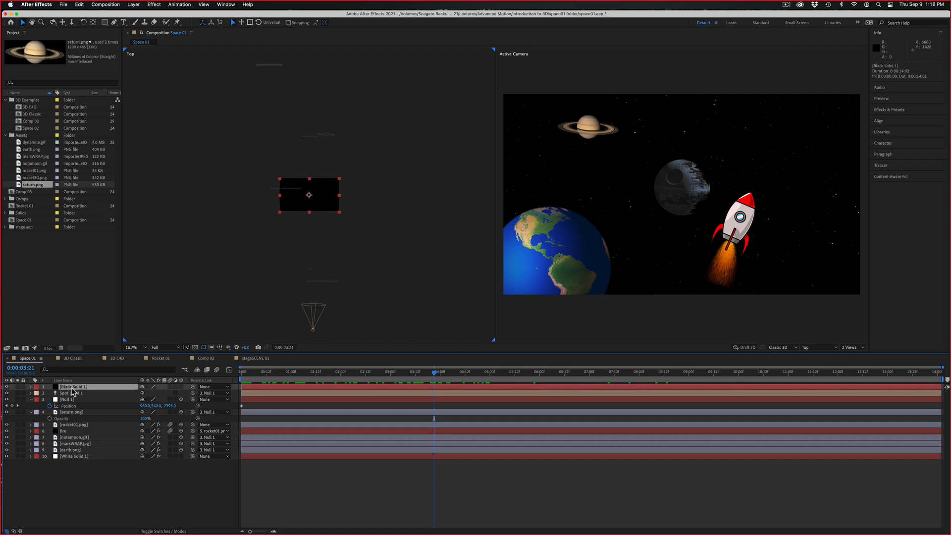
shift+click(92, 456)
key(u)
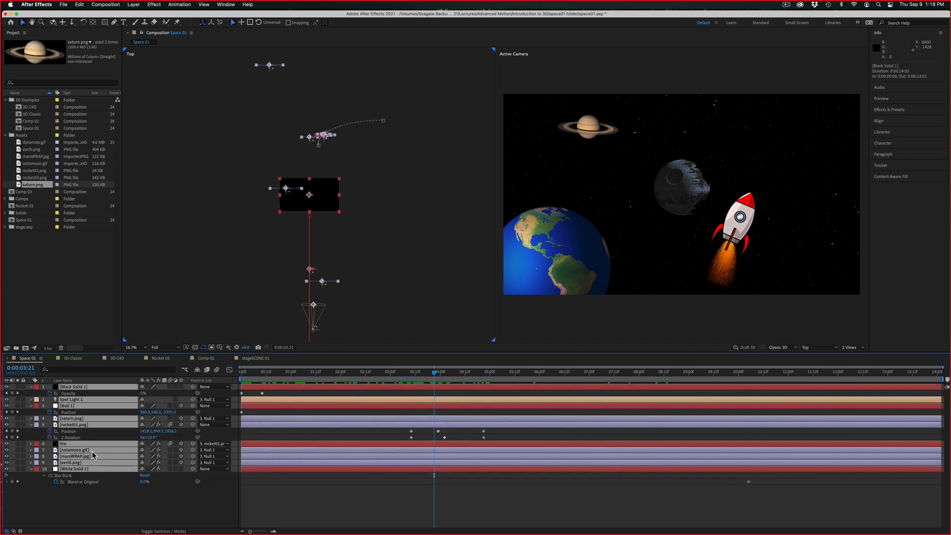
click(443, 511)
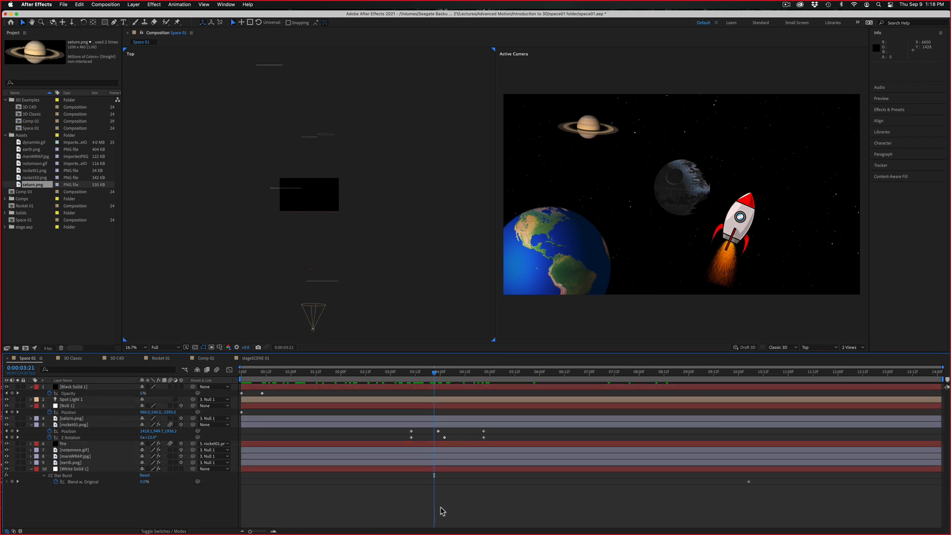
Examine the Null 1 and rocket01.png motion by scrubbing and previewing the timeline, ending at 0:00:04:06
drag(434, 375, 802, 375)
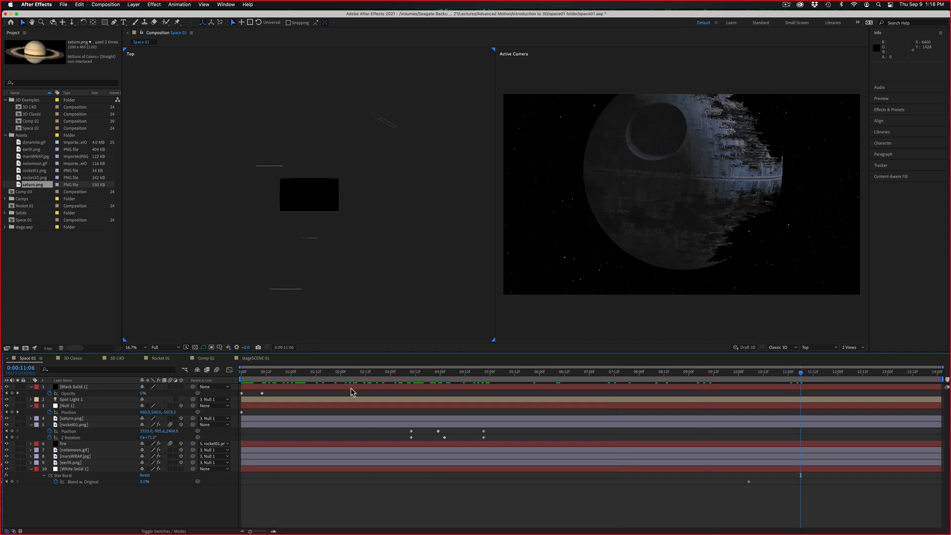
click(80, 406)
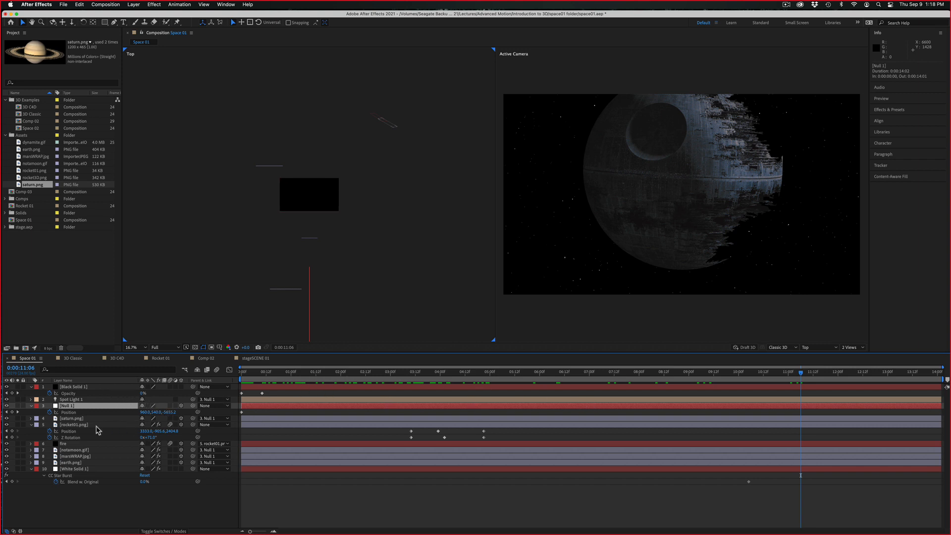
click(79, 425)
drag(406, 374, 221, 378)
key(space)
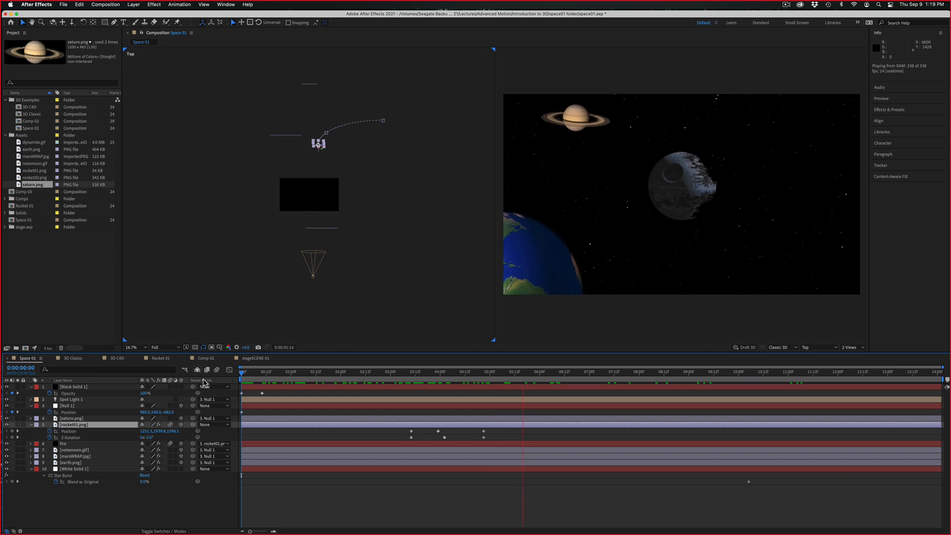
key(space)
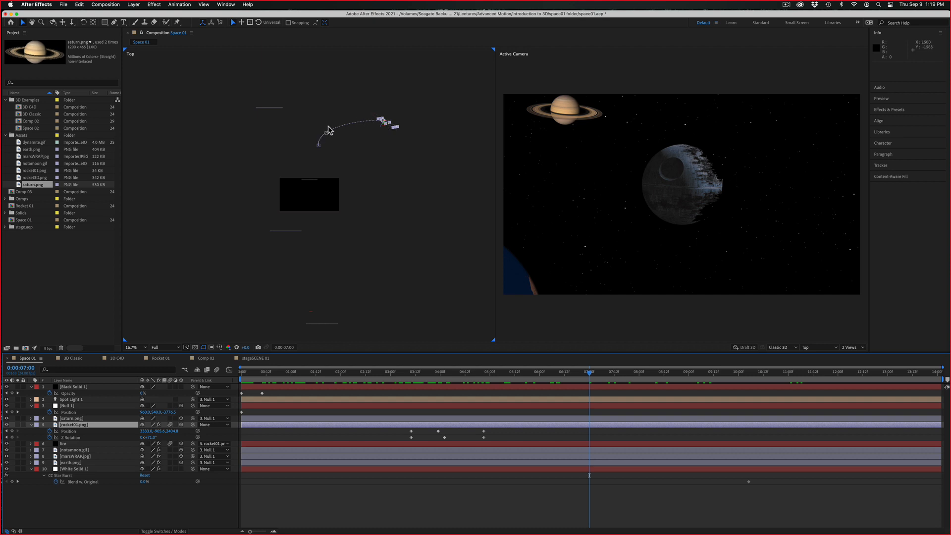
drag(512, 379, 452, 372)
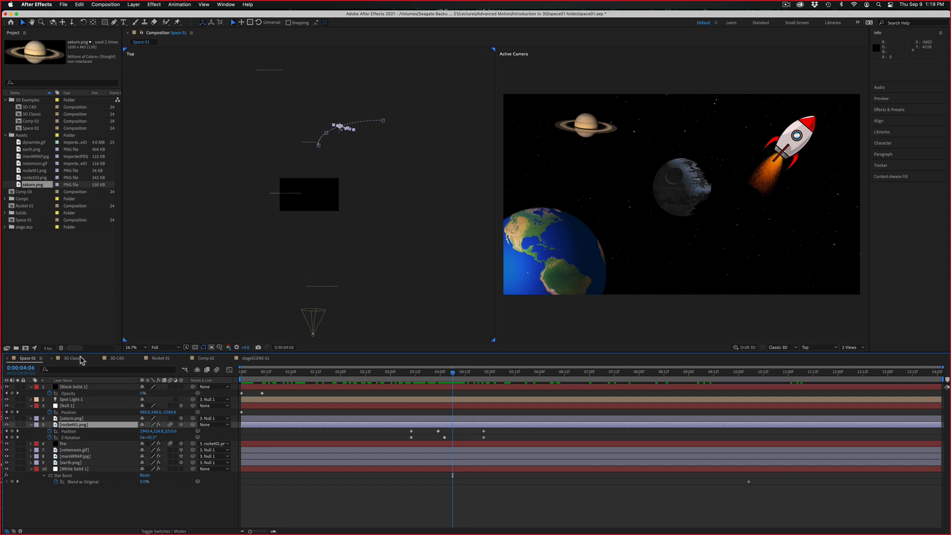
Open the 3D Classic composition, go to 0:00:16:19 and show the Position property of the 3D AE text layer
click(74, 358)
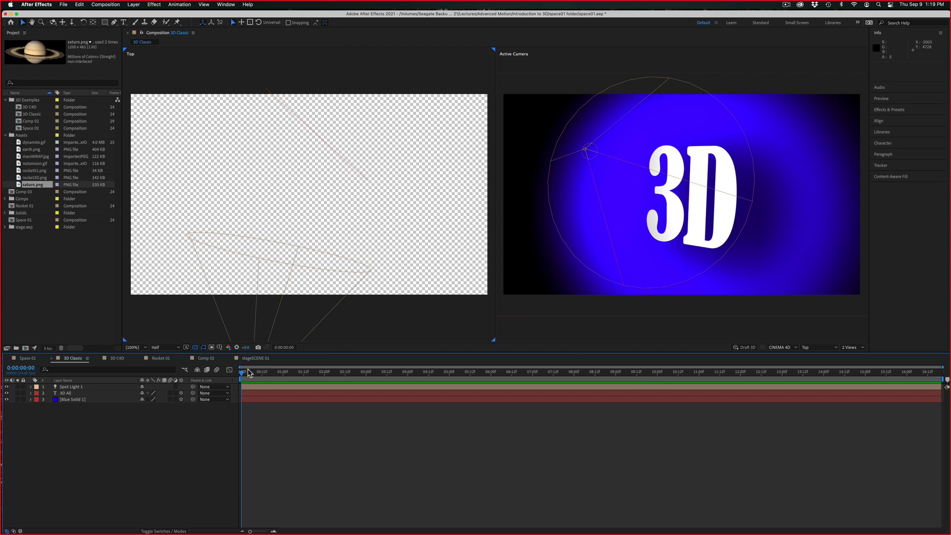
drag(249, 372, 941, 372)
click(565, 334)
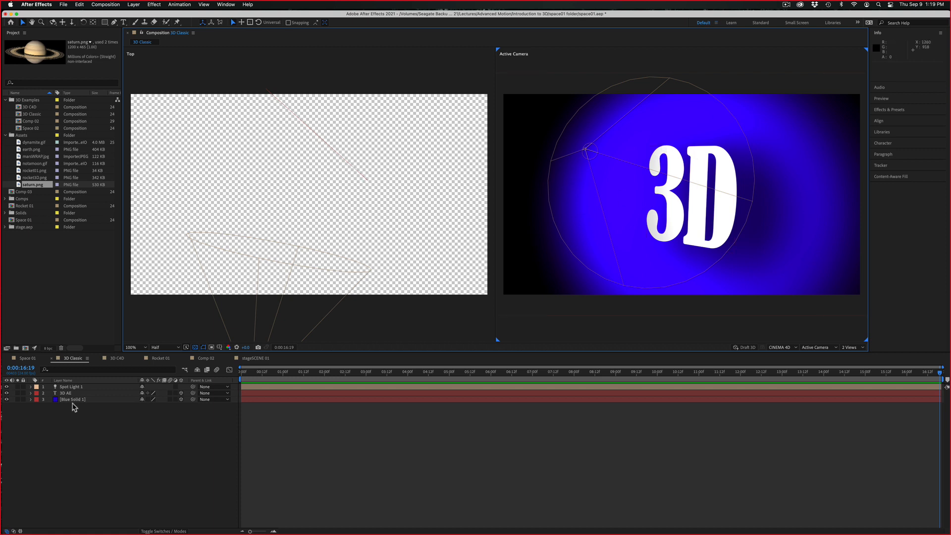
click(71, 394)
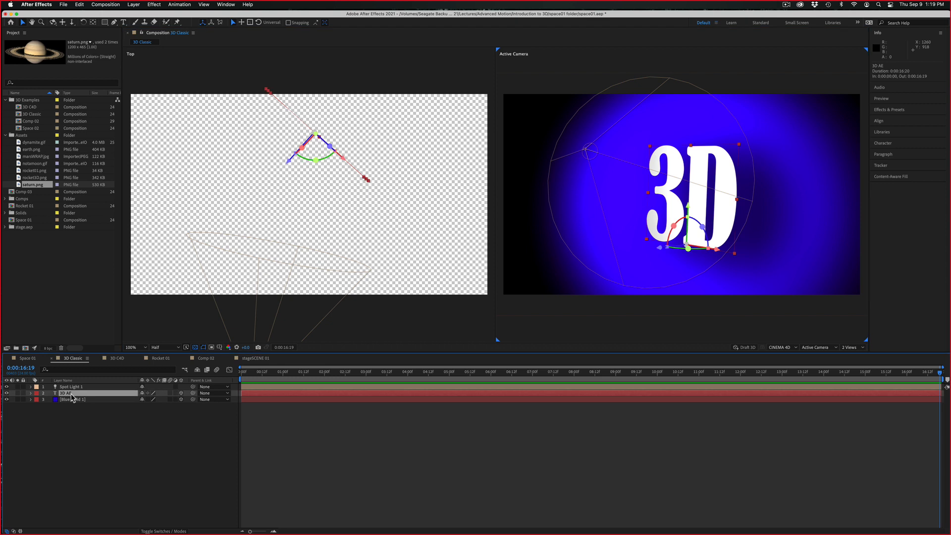
key(p)
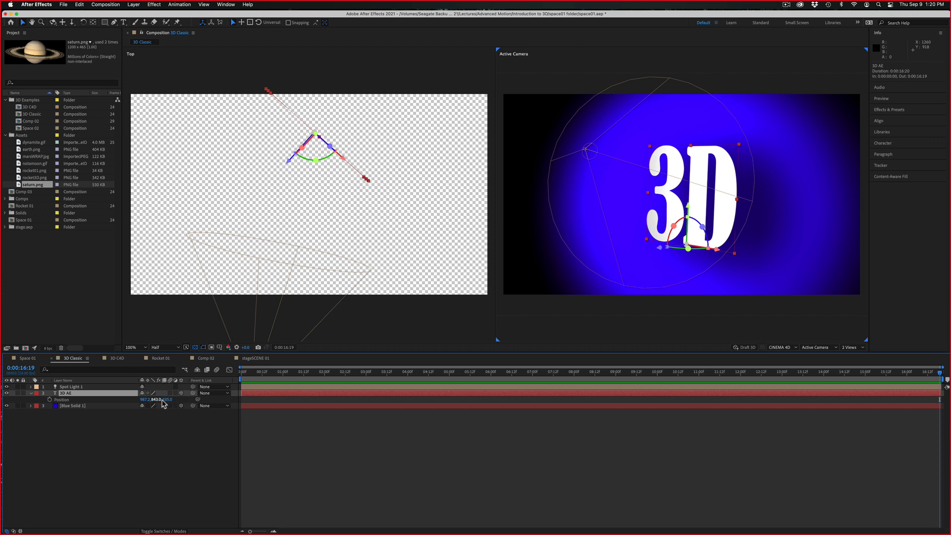
Turn the 3D AE layer's 3D switch off and on again, and set its Z orientation to 354°
click(181, 393)
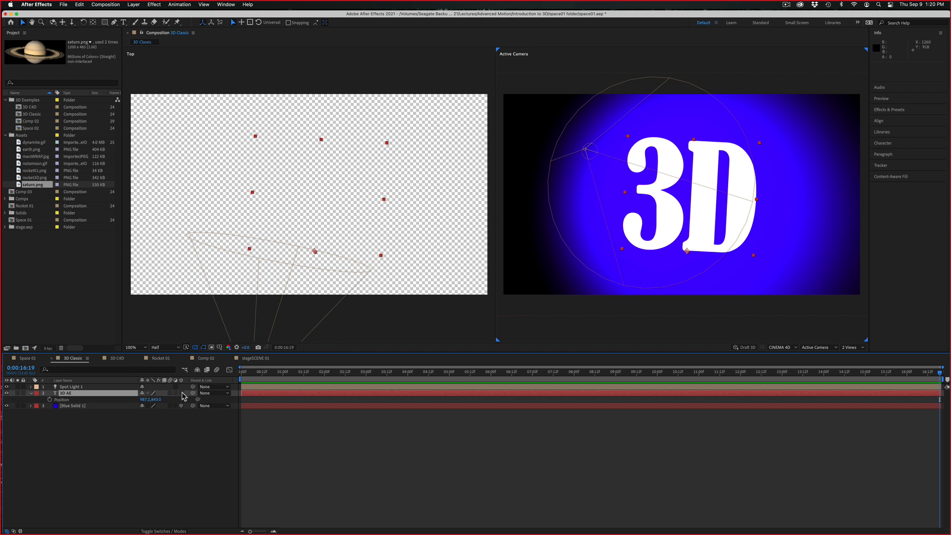
click(182, 393)
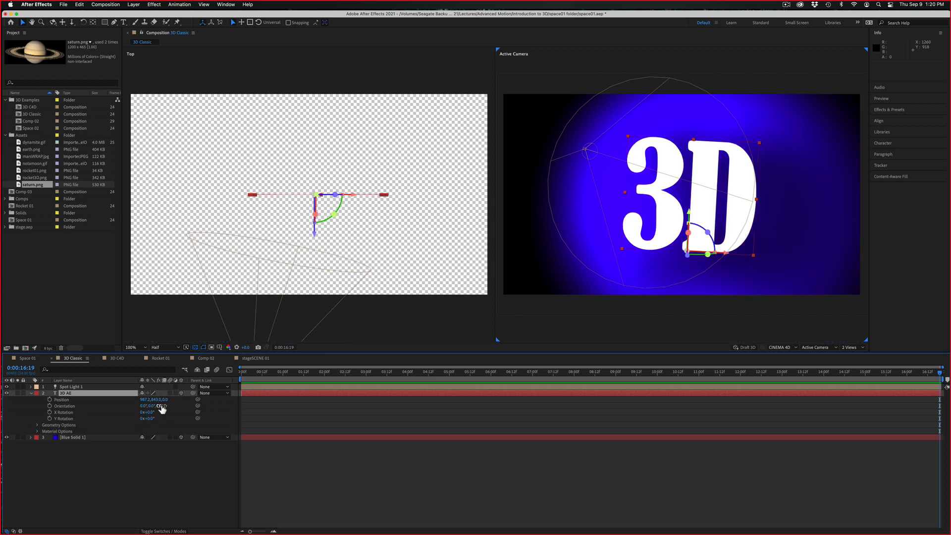
drag(161, 410, 159, 410)
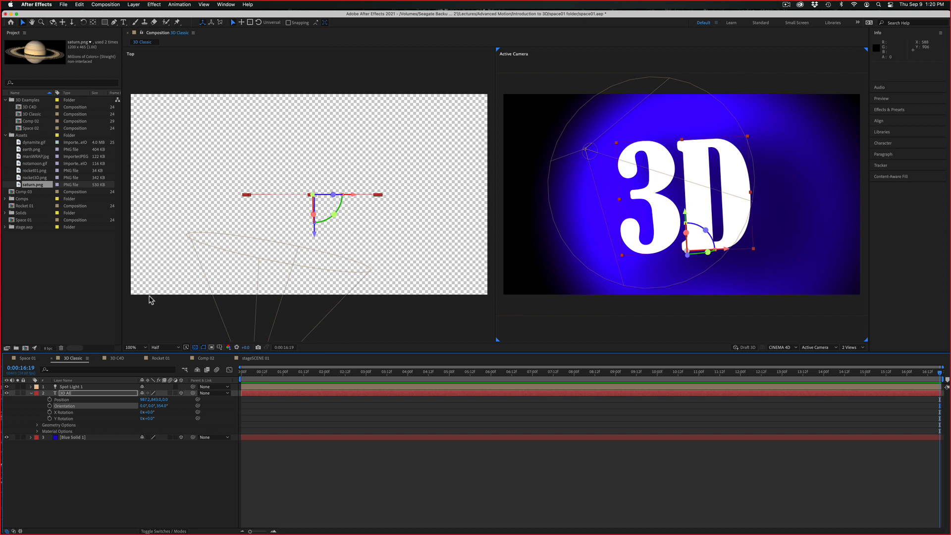
Examine the 3D C4D composition and the rocket in the Rocket 01 composition at 0:00:00:23
click(112, 358)
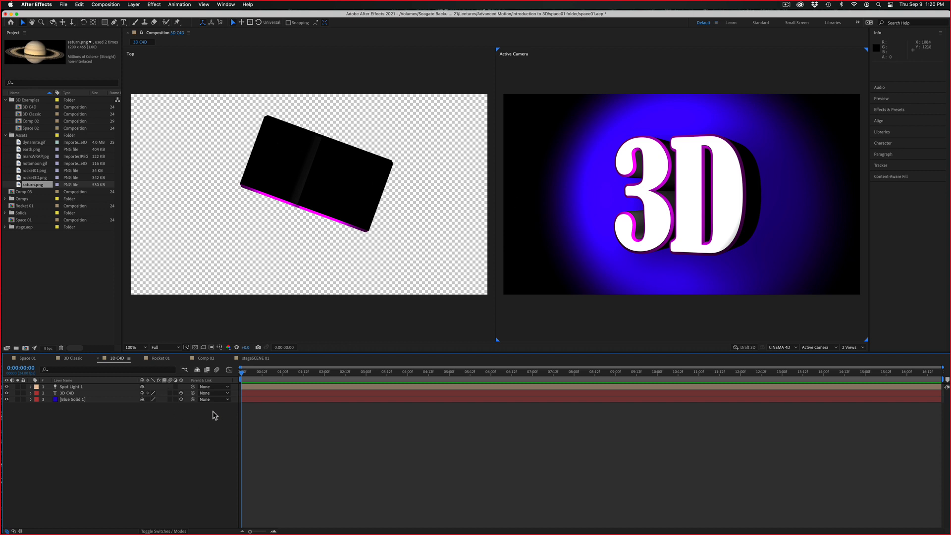
click(160, 359)
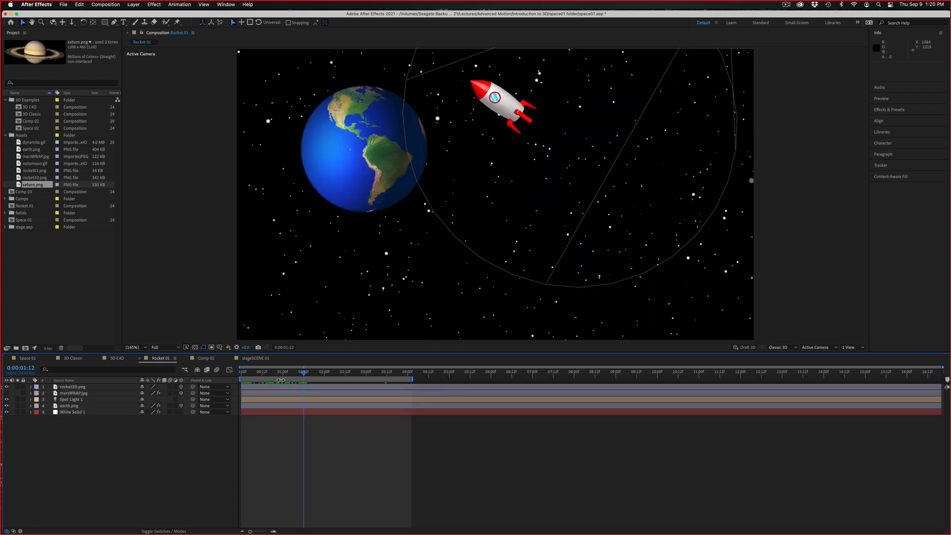
mouse_move(292, 372)
mouse_down()
mouse_move(270, 372)
mouse_move(281, 373)
mouse_up()
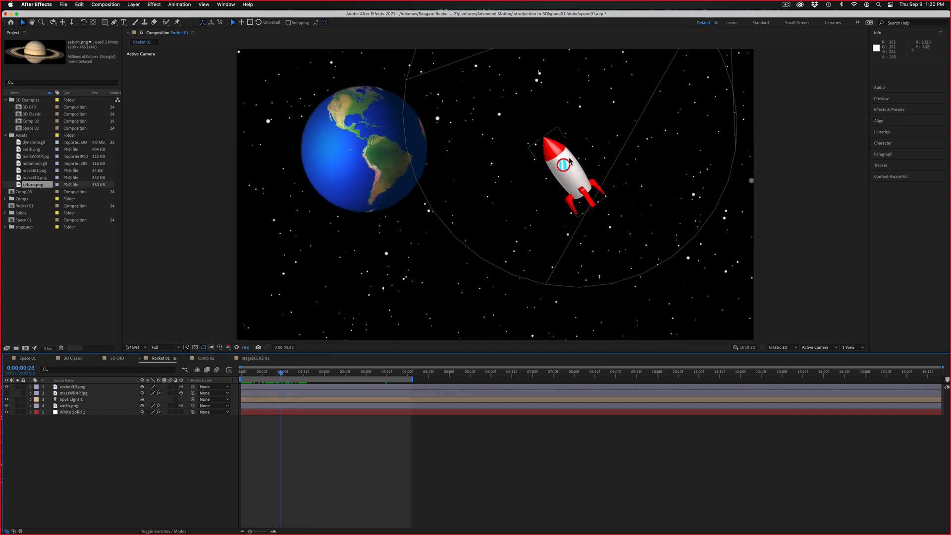
click(573, 182)
Create a new composition named 3D Review with the HDTV 1080 24 preset
click(24, 359)
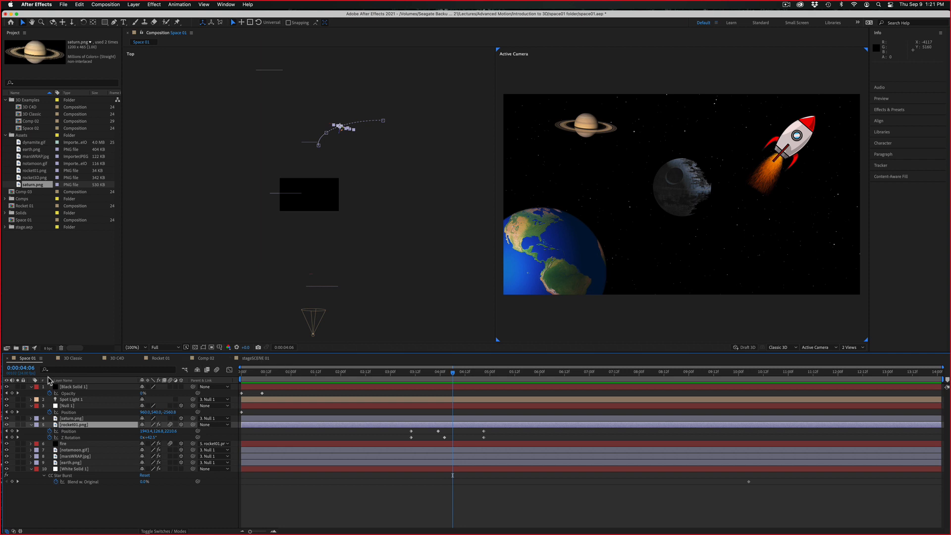
click(25, 348)
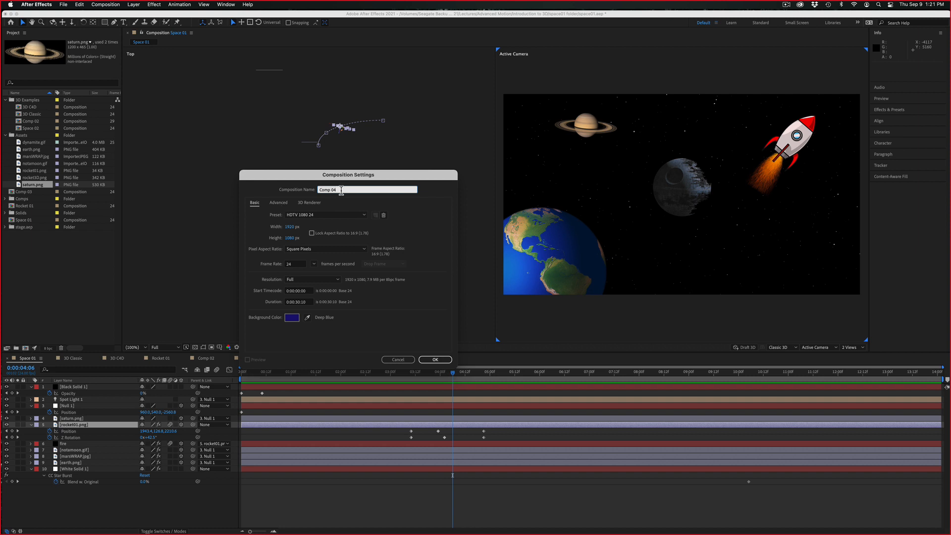
text(3D Review)
key(Return)
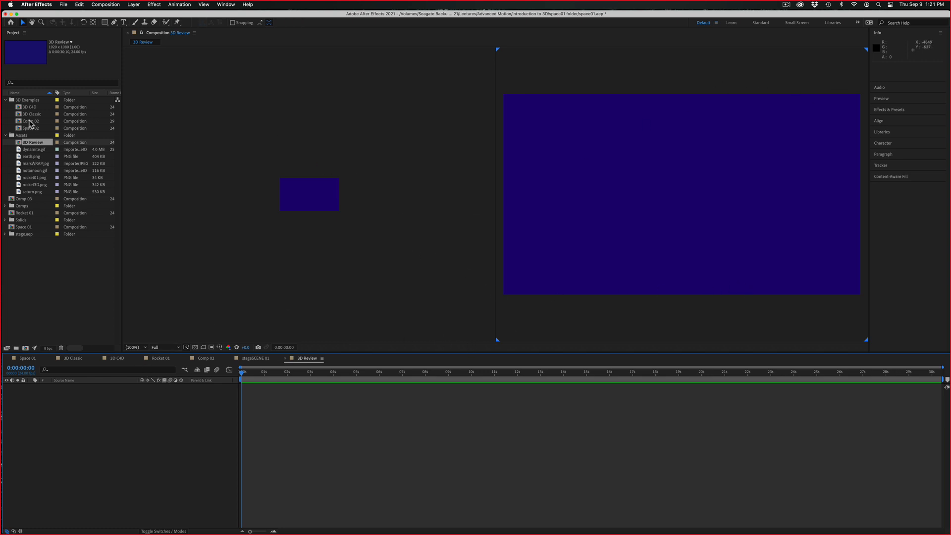
Add a text layer reading 3D to the 3D Review composition
click(124, 23)
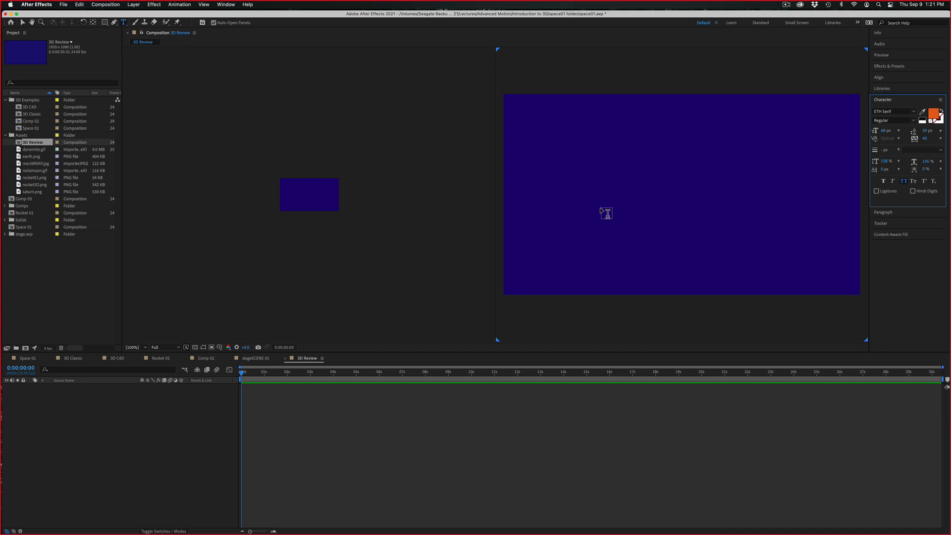
click(602, 211)
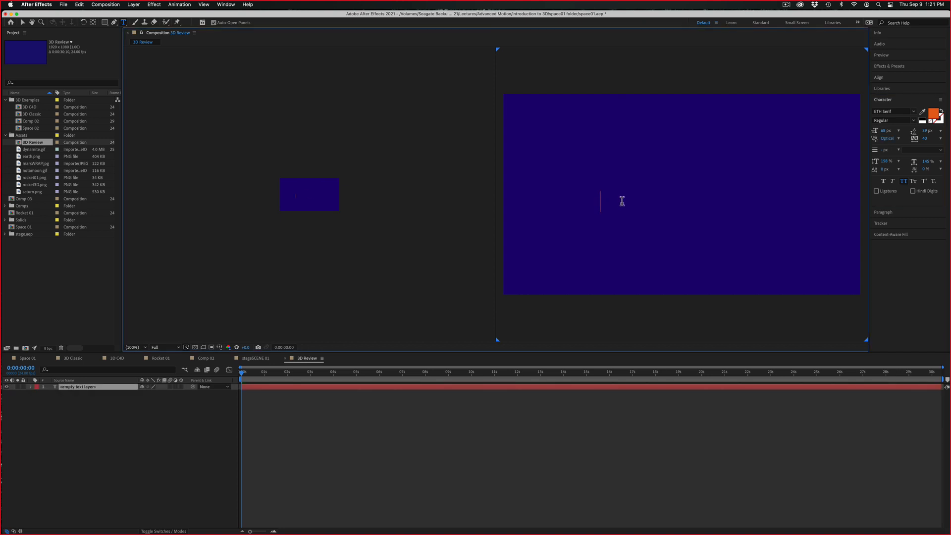
text(3D)
Format the 3D text in the Gang of Three font at 342 px with a white fill
double_click(601, 201)
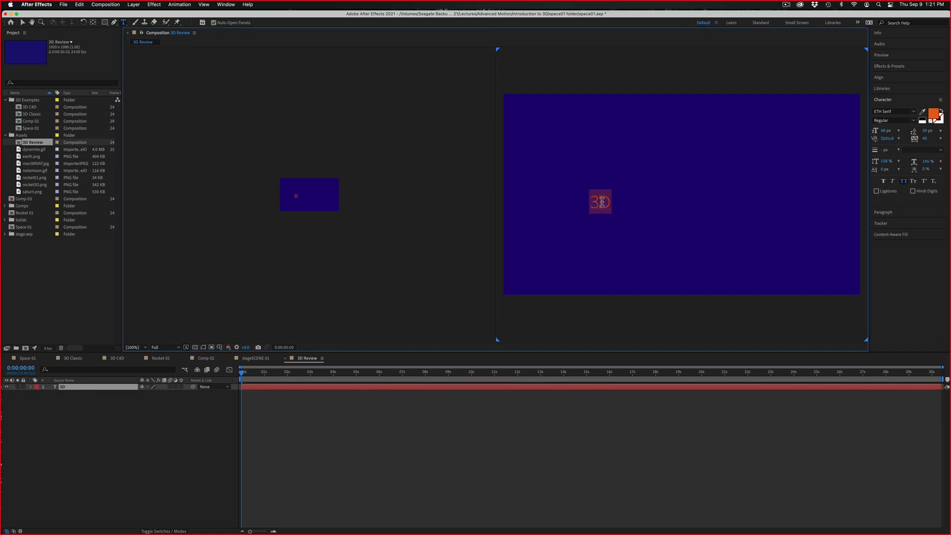
click(916, 116)
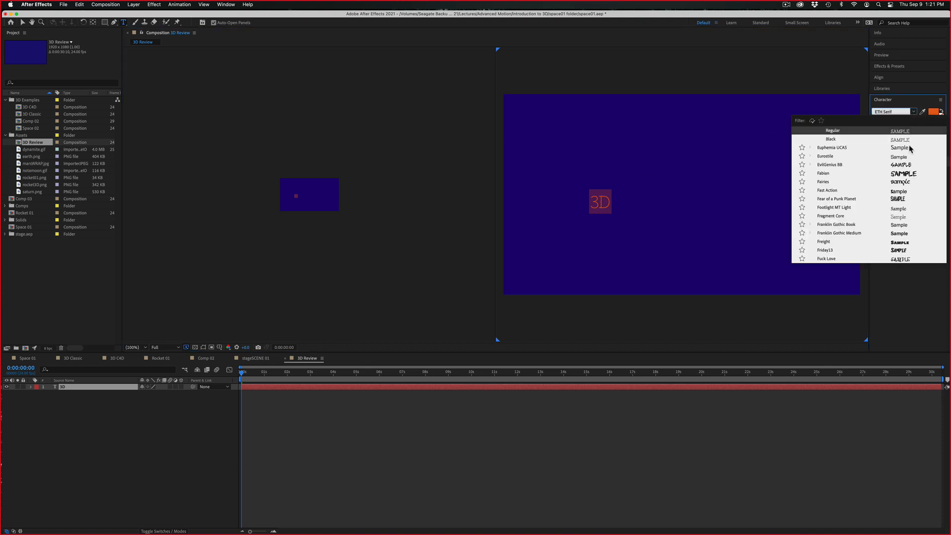
click(898, 199)
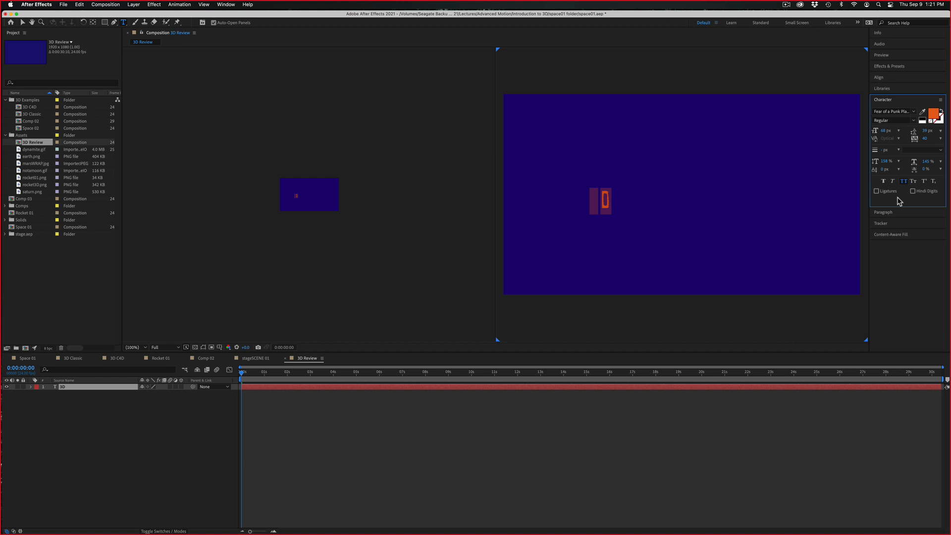
click(914, 112)
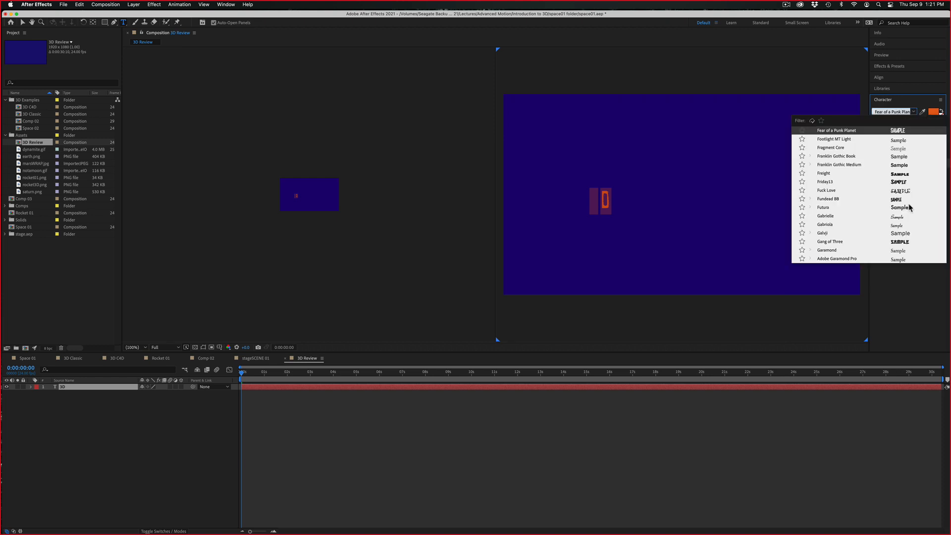
click(905, 243)
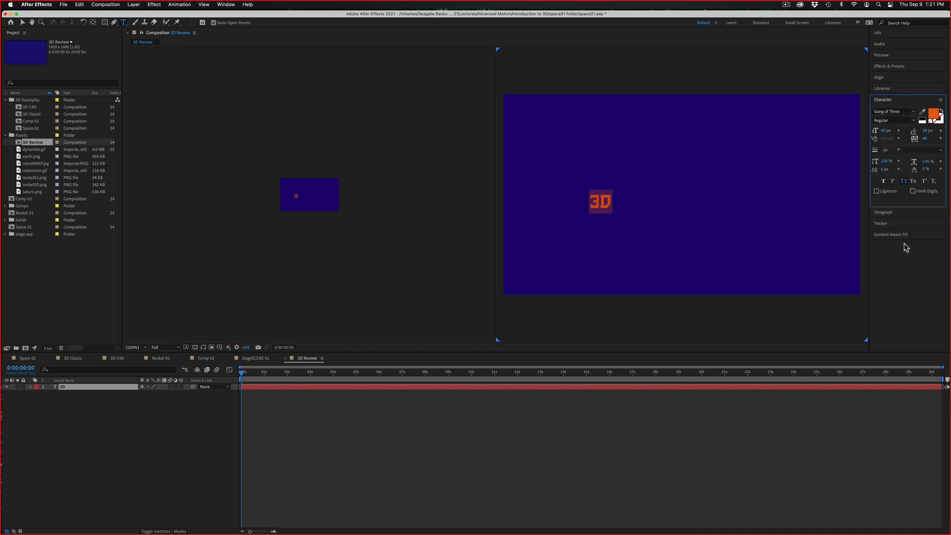
drag(885, 131, 950, 117)
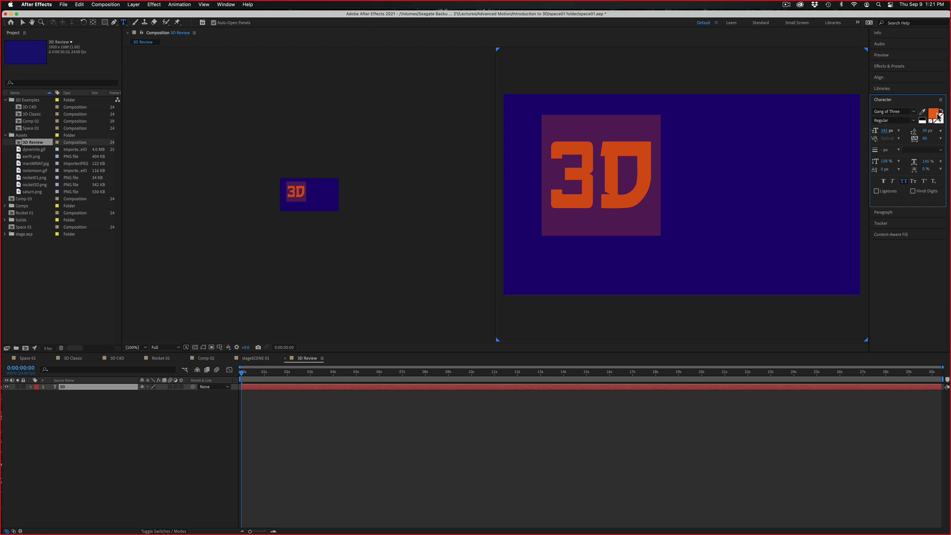
click(924, 121)
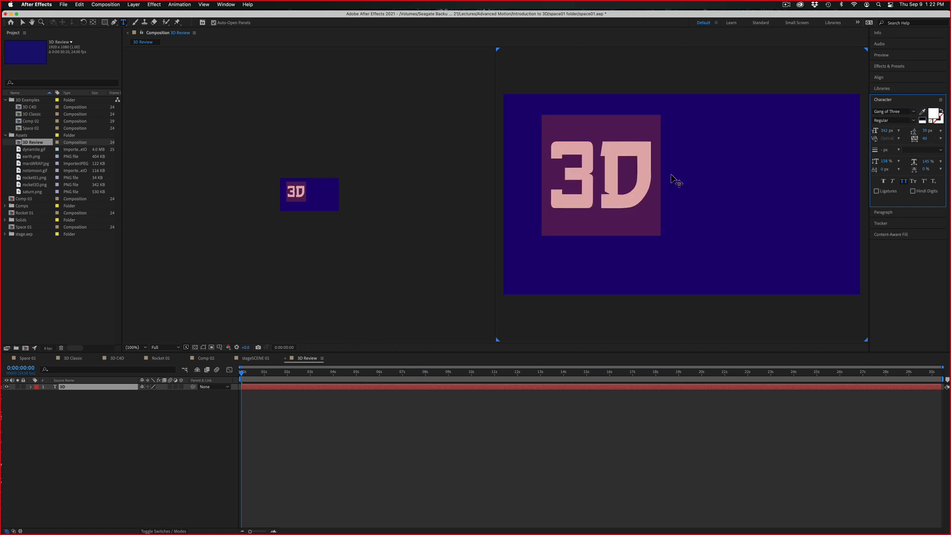
Move the 3D text to the middle of the frame and expand its layer's Transform properties
click(22, 23)
drag(624, 201, 711, 218)
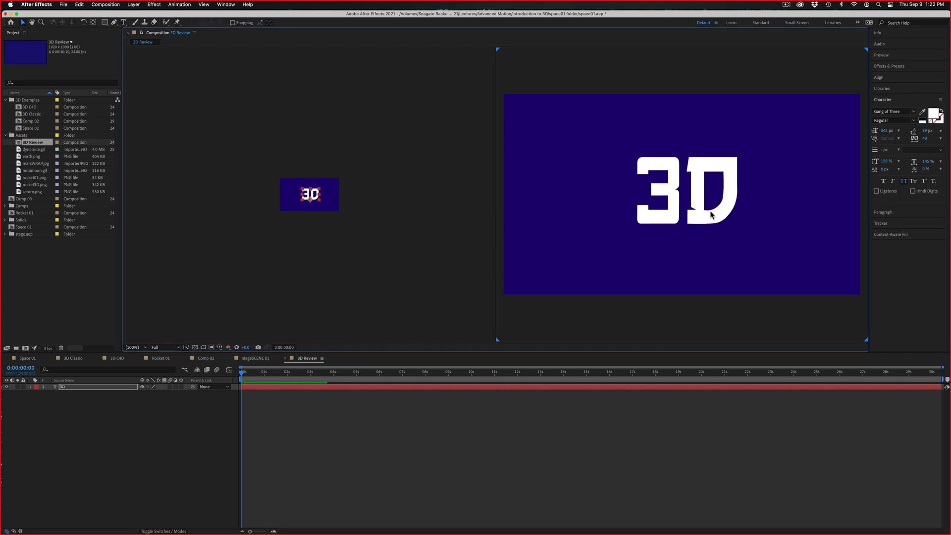
click(121, 387)
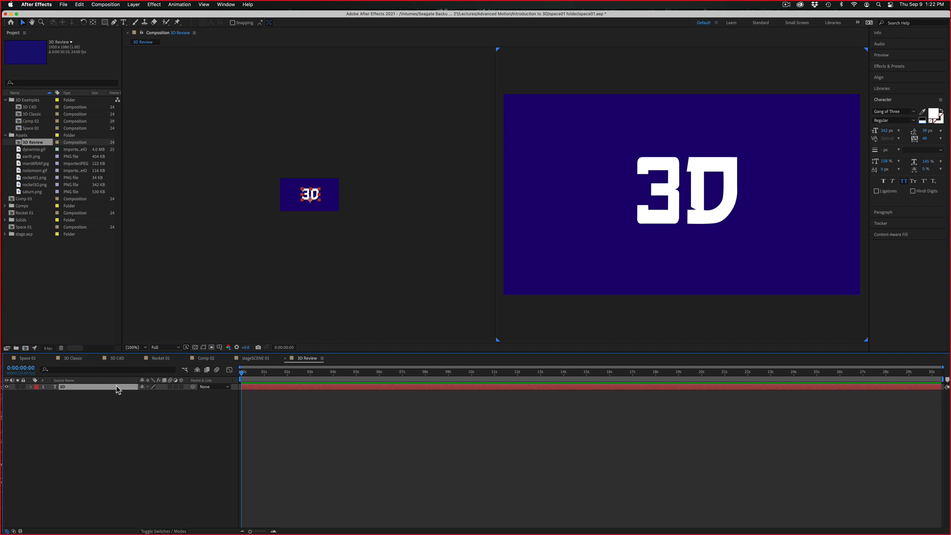
click(30, 387)
click(37, 400)
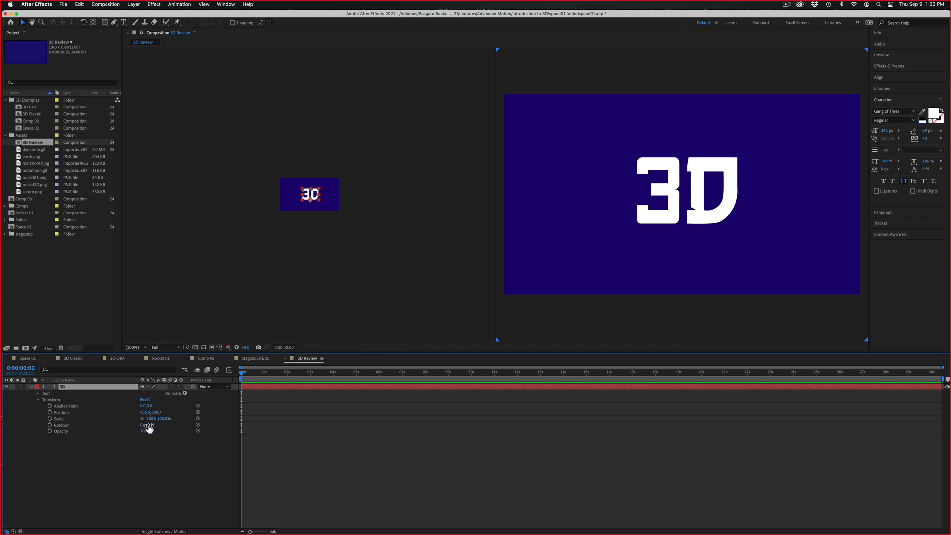
Turn on the 3D switch of the text layer and set its Z position to -24
click(182, 387)
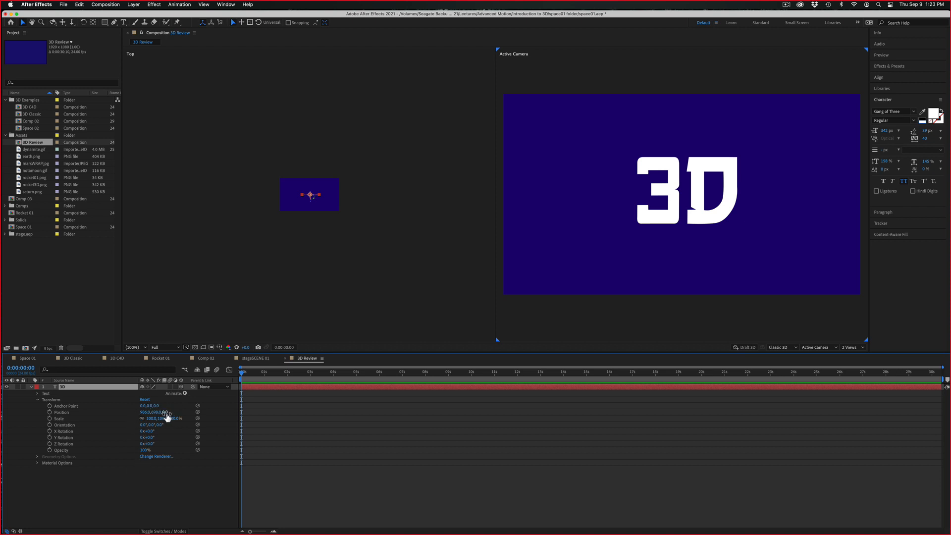
drag(176, 414, 152, 382)
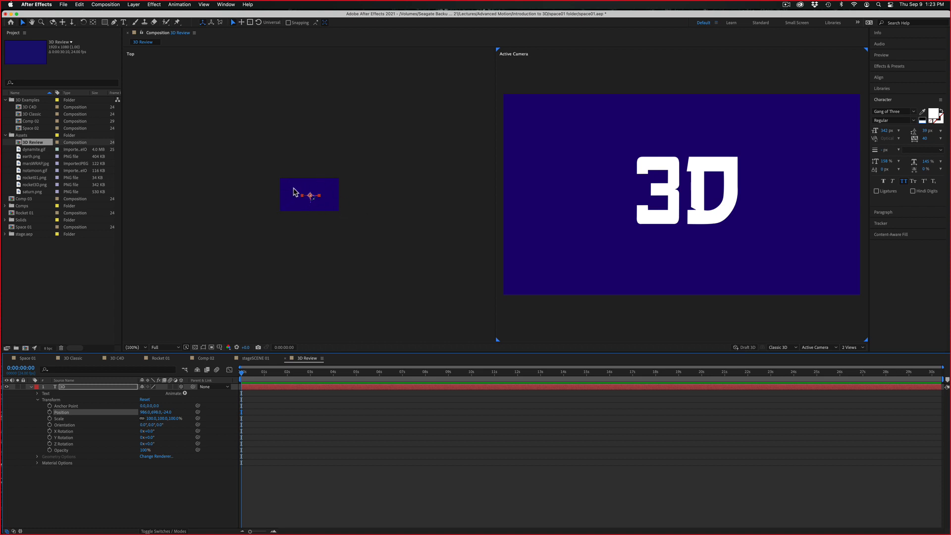
Set the Top view's magnification to 100% and turn the text layer's 3D switch off and on again
click(137, 348)
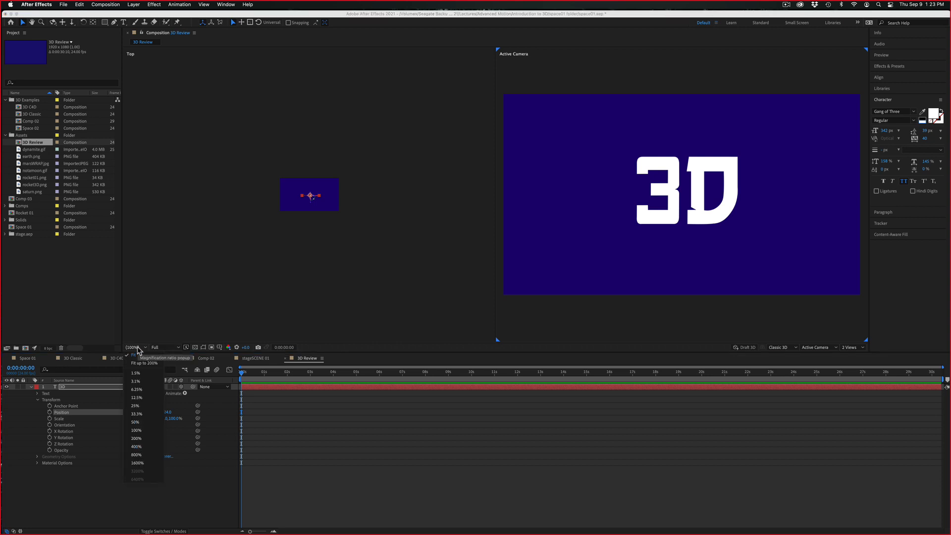
click(144, 431)
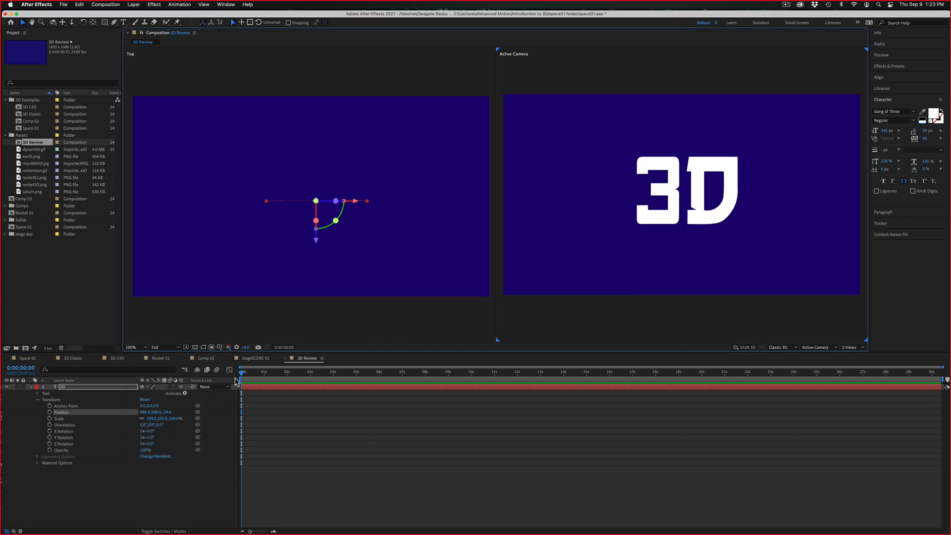
click(183, 387)
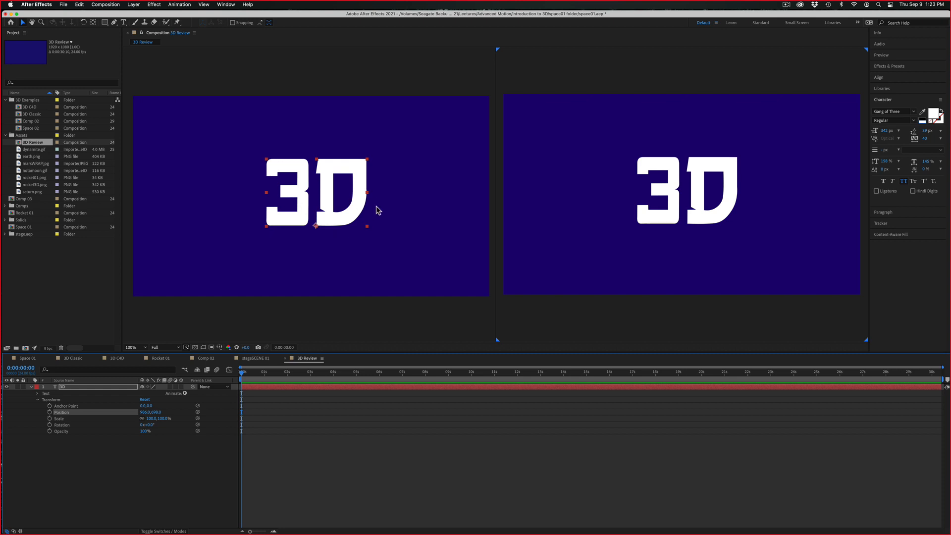
click(183, 387)
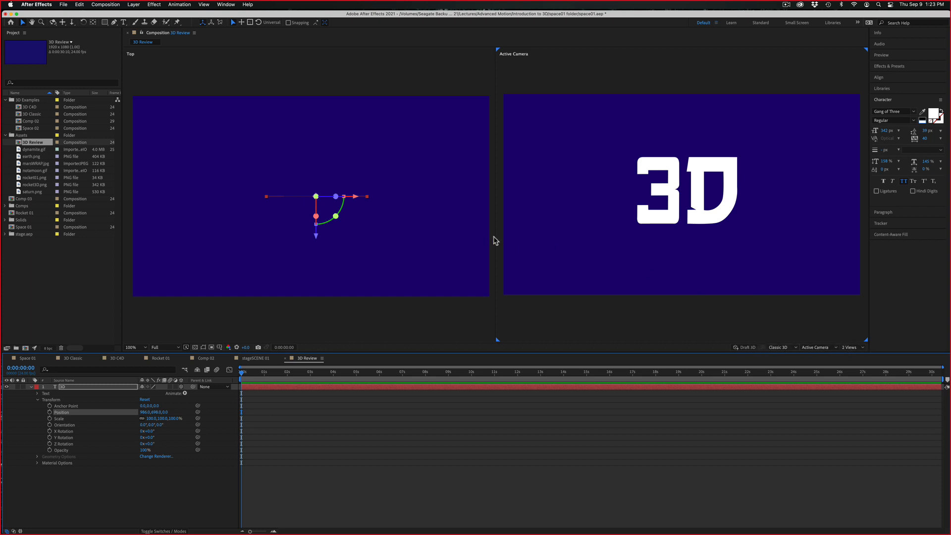
Compare the 1 View, 2 Views and 4 Views layouts of the composition, ending with 2 Views
click(861, 349)
click(857, 361)
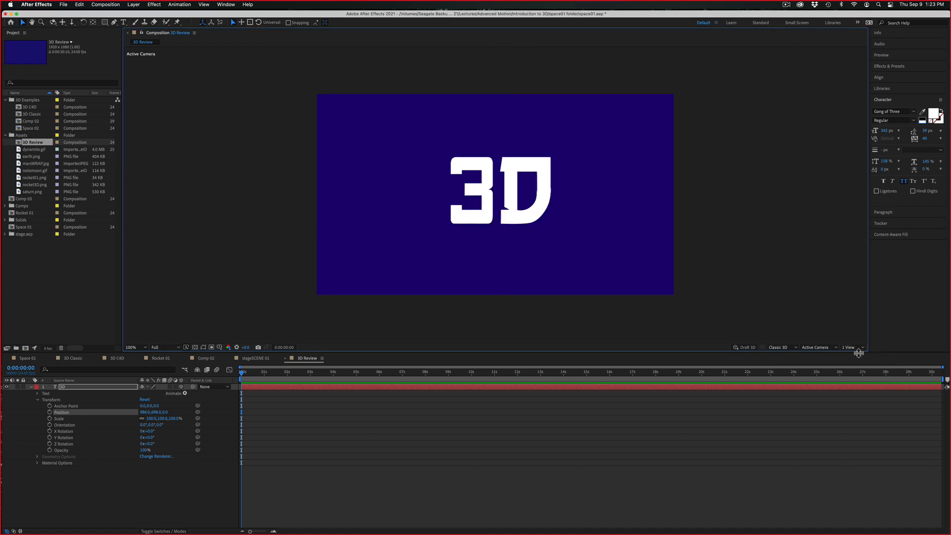
click(861, 349)
click(865, 367)
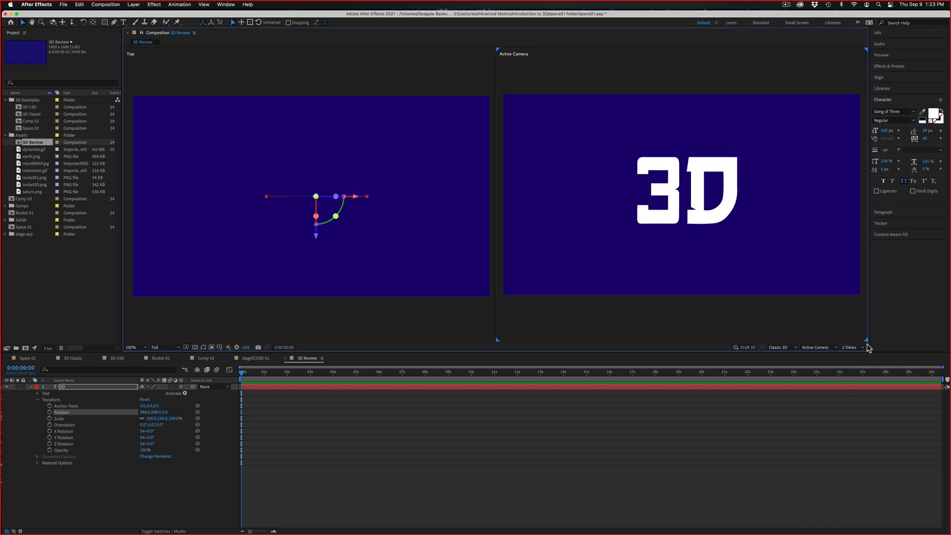
click(863, 349)
click(859, 374)
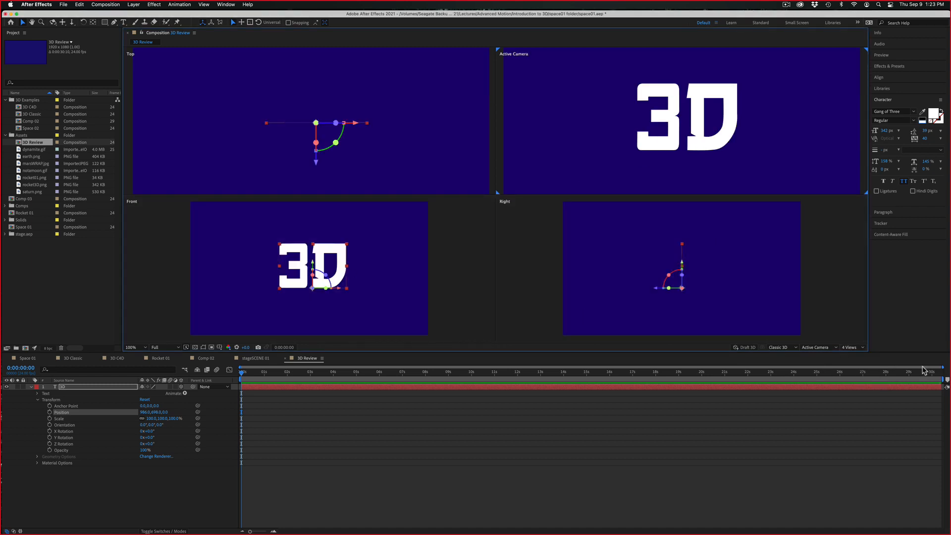
click(853, 349)
click(856, 364)
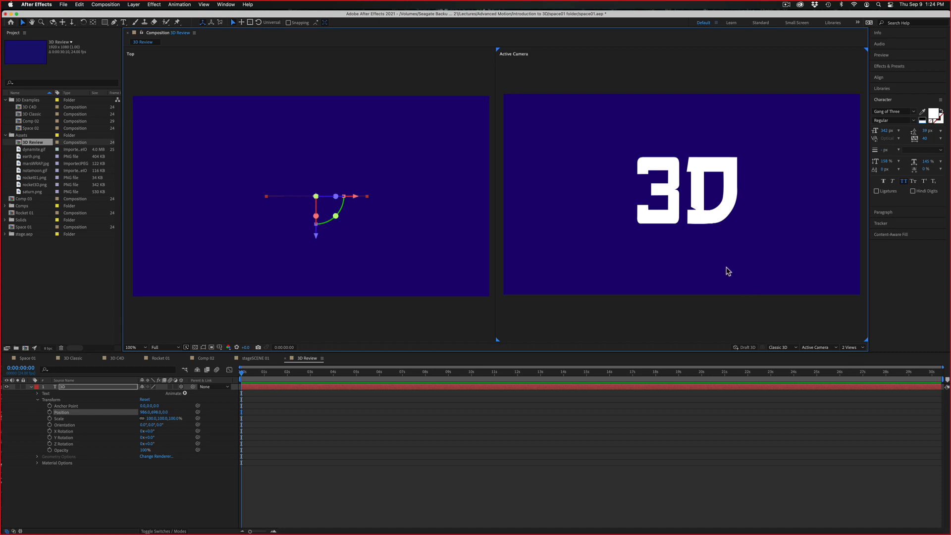
Set the text layer's Z position to 8, then try an anchor point value of 293 and undo it
mouse_move(165, 414)
mouse_down()
mouse_move(233, 414)
mouse_move(148, 414)
mouse_move(361, 409)
mouse_move(134, 411)
mouse_move(177, 408)
mouse_move(163, 410)
mouse_up()
click(156, 406)
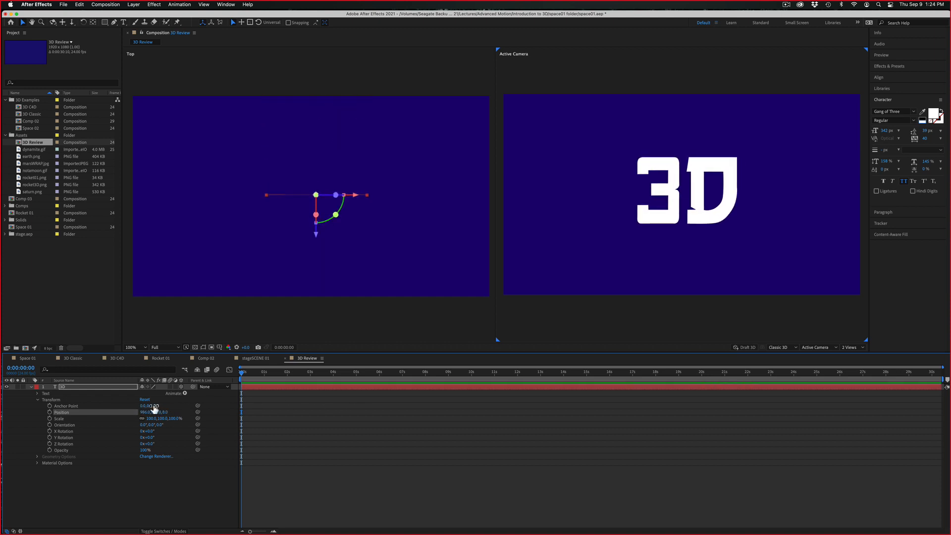
text(293)
key(Return)
drag(218, 387, 285, 374)
key(ctrl+z)
key(ctrl+z)
Highlight the text layer's Anchor Point property and activate the Pan Behind tool
click(64, 406)
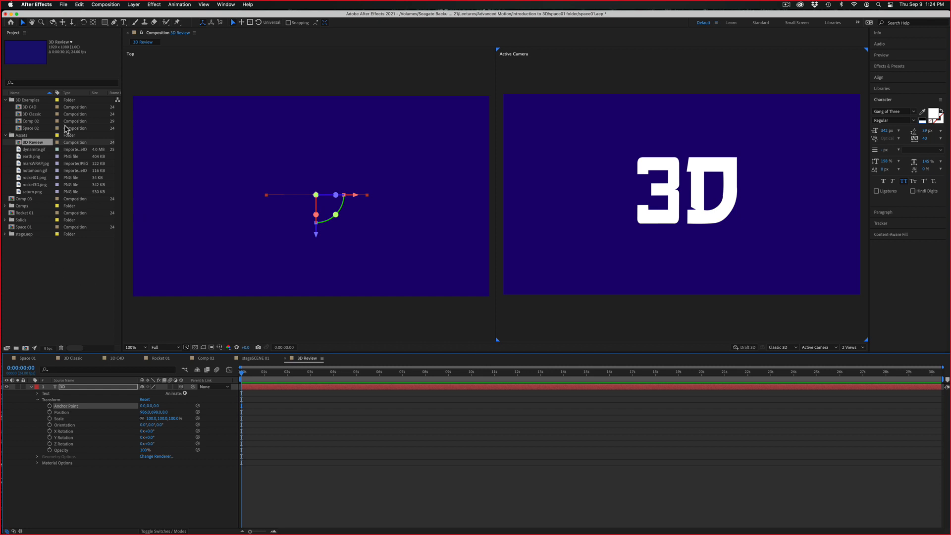
click(705, 180)
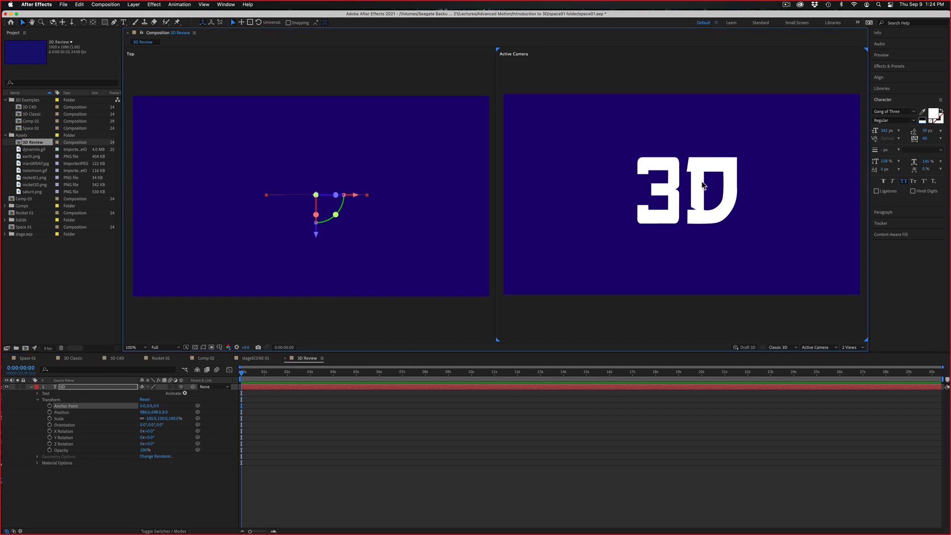
click(61, 407)
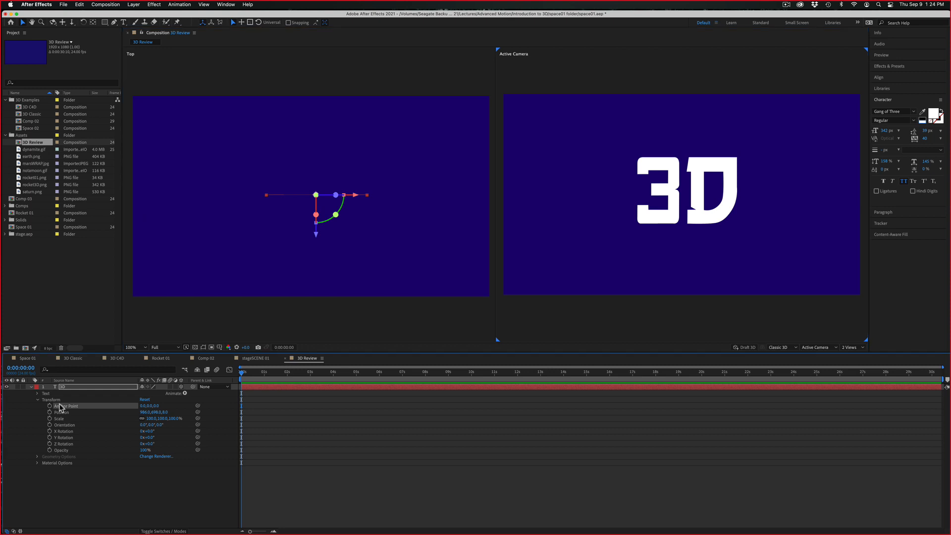
click(92, 23)
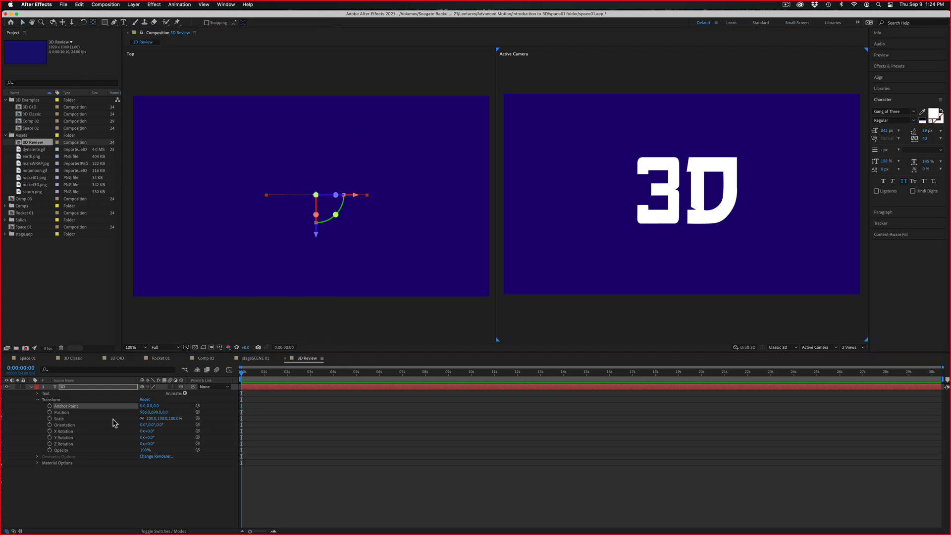
Set the text layer's Z position to -118, its Z orientation to 343°, and its X, Y and Z rotations to -14°, about 35° and 30°
click(98, 413)
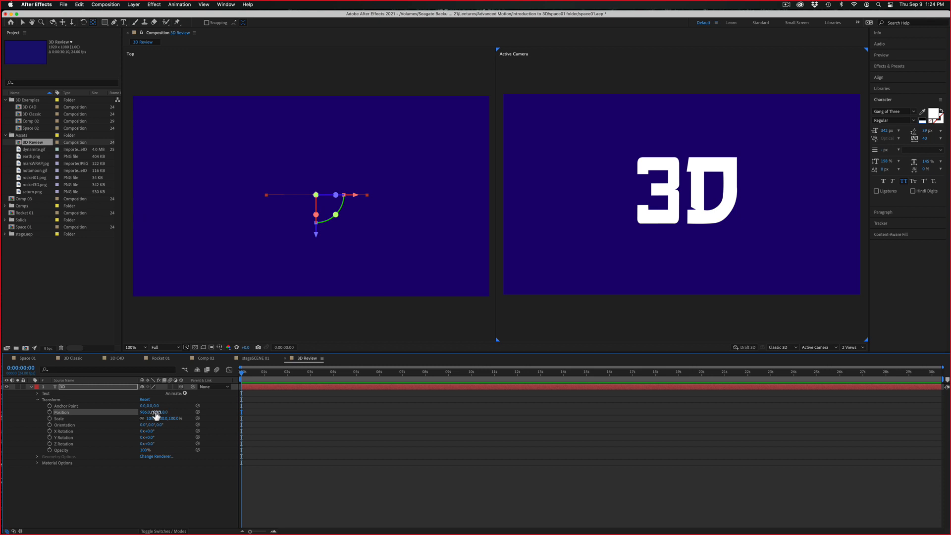
drag(166, 415, 111, 408)
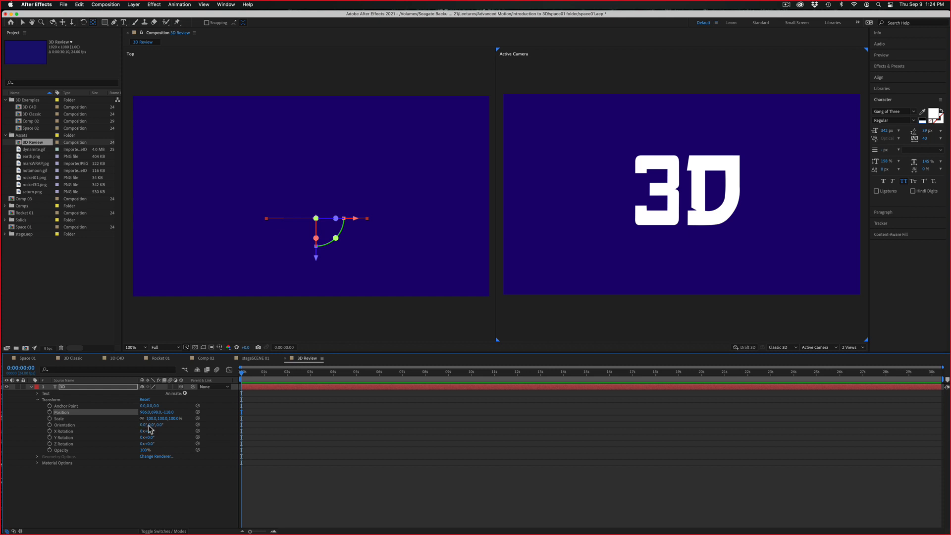
mouse_move(158, 426)
mouse_down()
mouse_move(183, 423)
mouse_move(135, 429)
mouse_move(178, 436)
mouse_move(152, 438)
mouse_up()
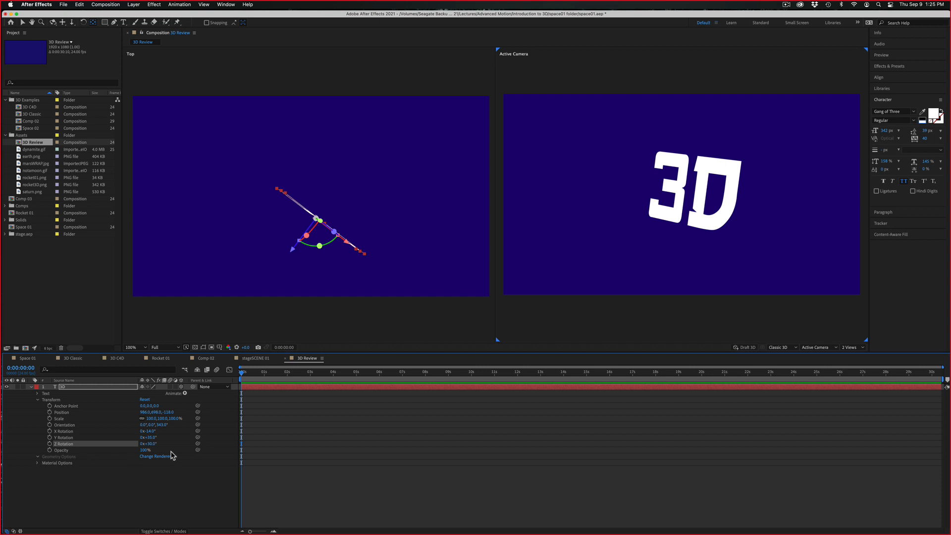
Expand the text layer's Material Options to examine the Casts Shadows setting, and reset the layer's Transform properties
click(38, 463)
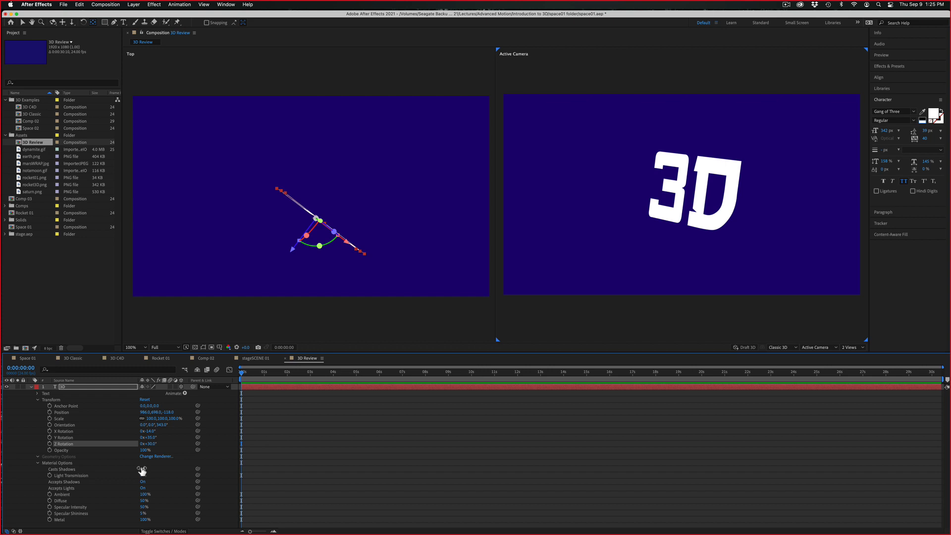
click(141, 470)
click(145, 399)
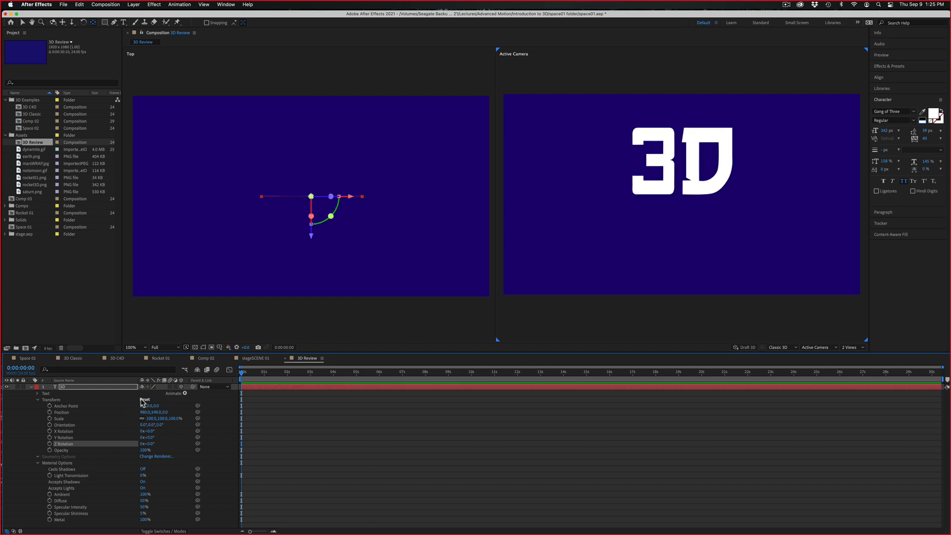
Move the text layer along its Z axis to about -424 in the Top view and to about 124 in the Left view
click(37, 464)
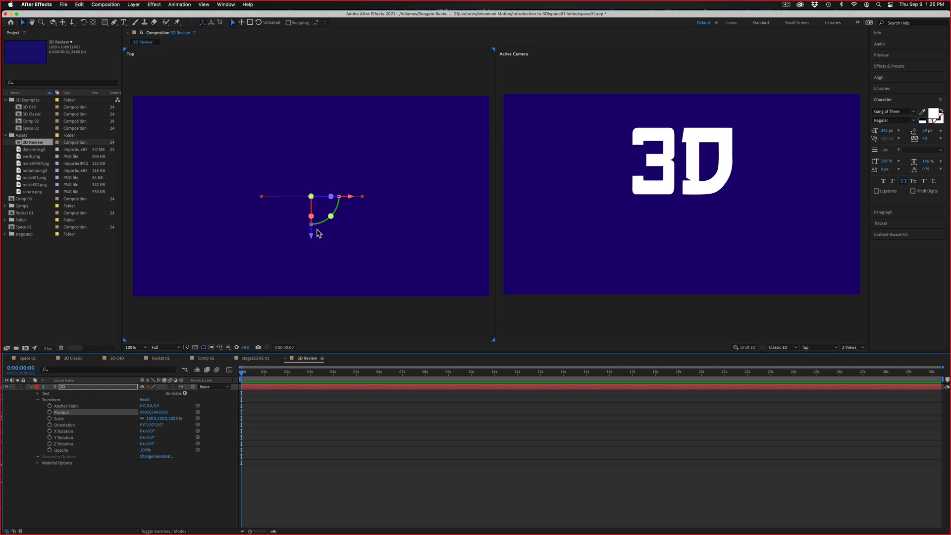
drag(312, 236, 313, 317)
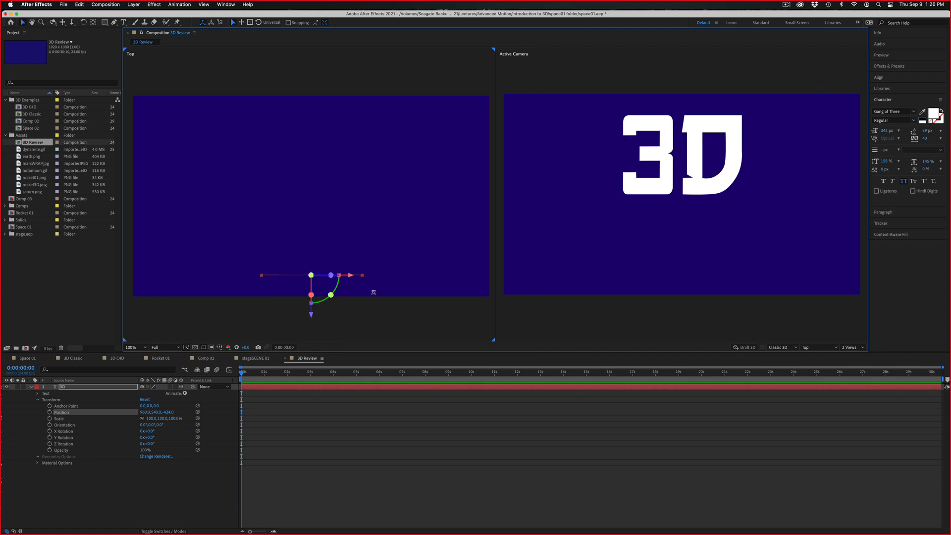
click(818, 348)
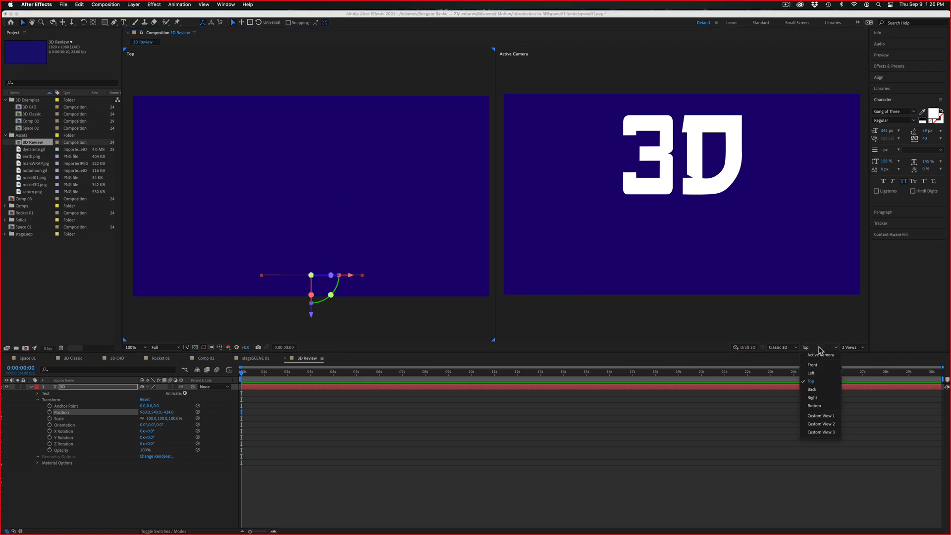
click(812, 373)
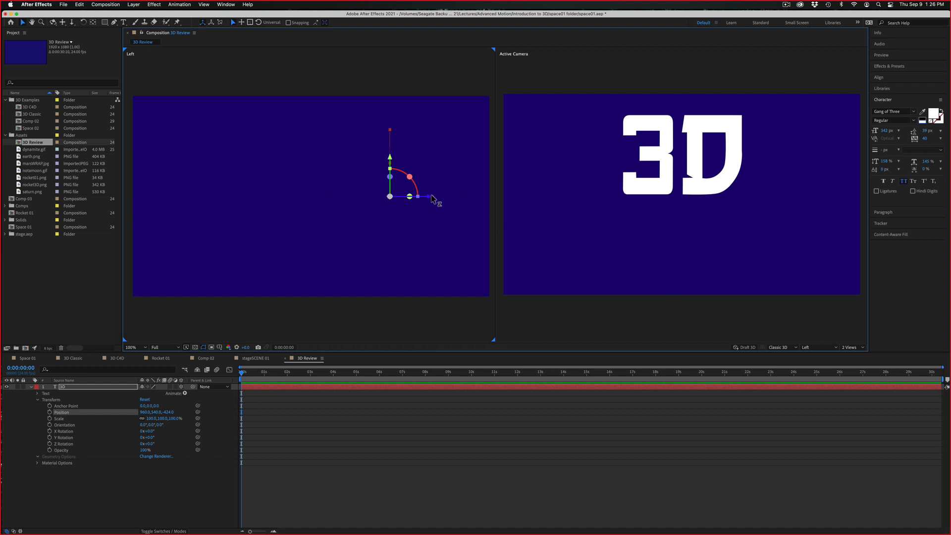
drag(432, 199, 286, 205)
drag(331, 205, 328, 205)
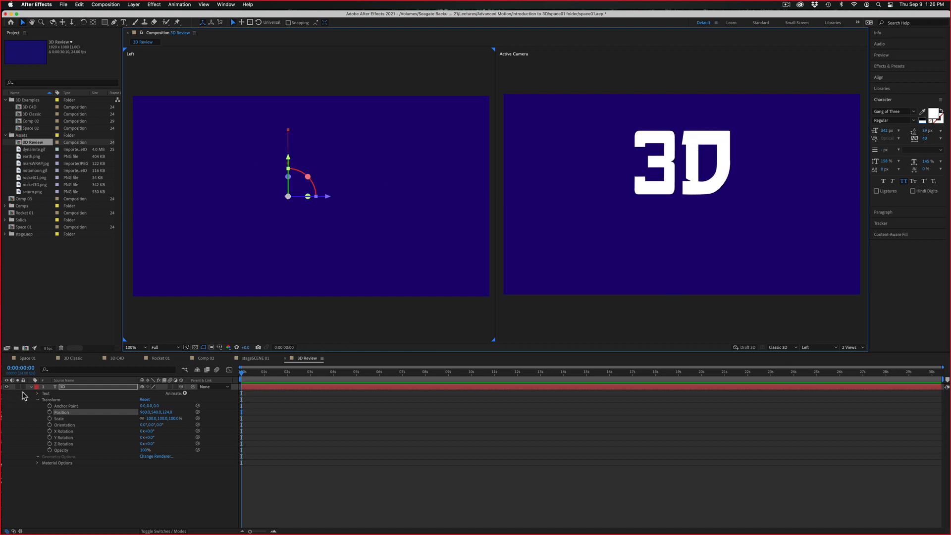
Examine the Space 01 composition in the Left view while scrubbing its timeline back to the first frame
click(27, 358)
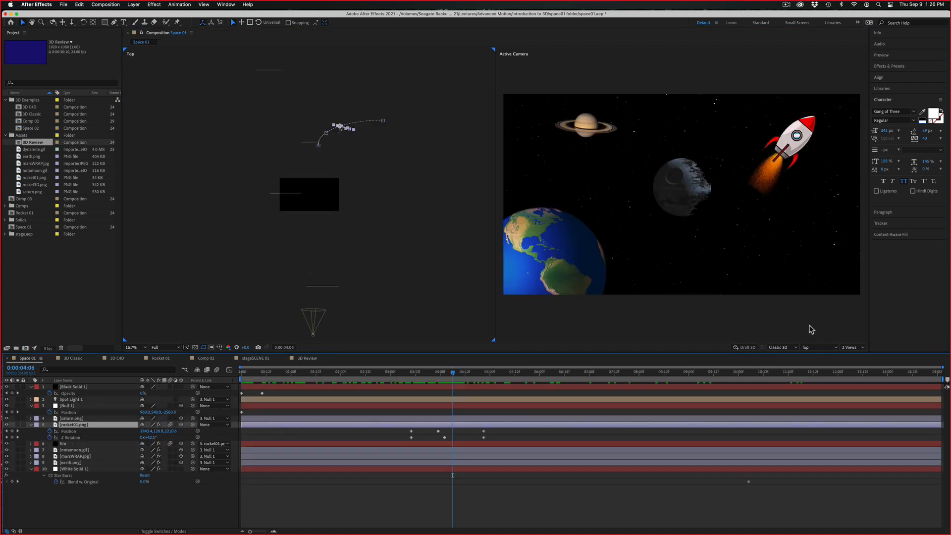
click(441, 286)
click(832, 349)
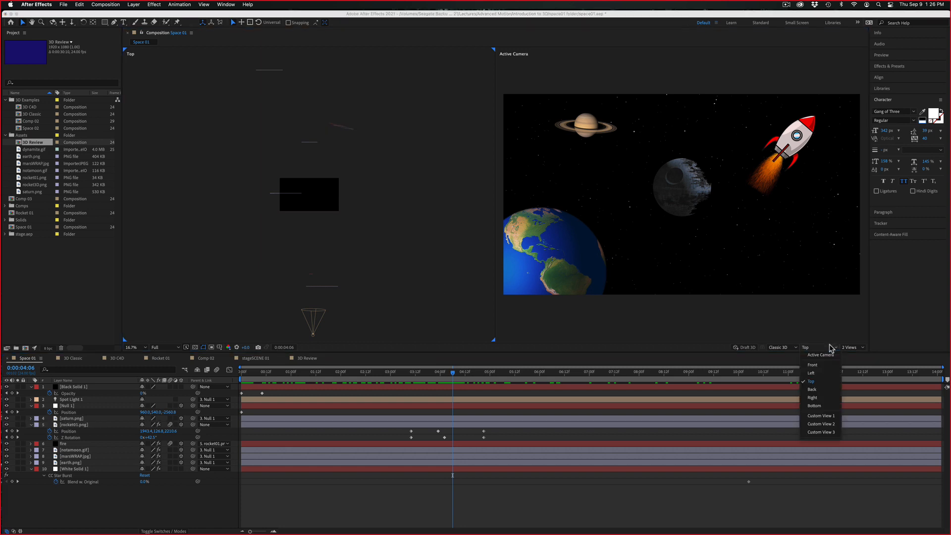
click(821, 375)
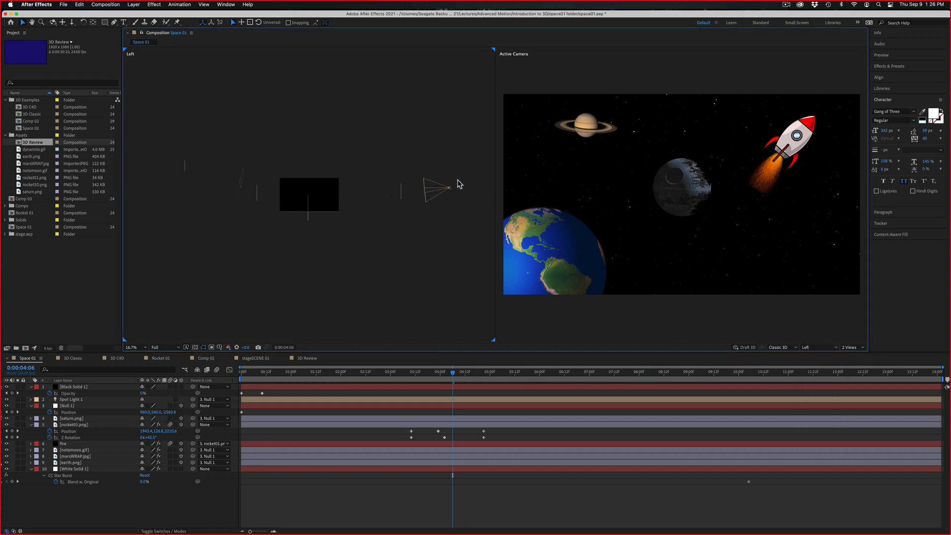
click(457, 372)
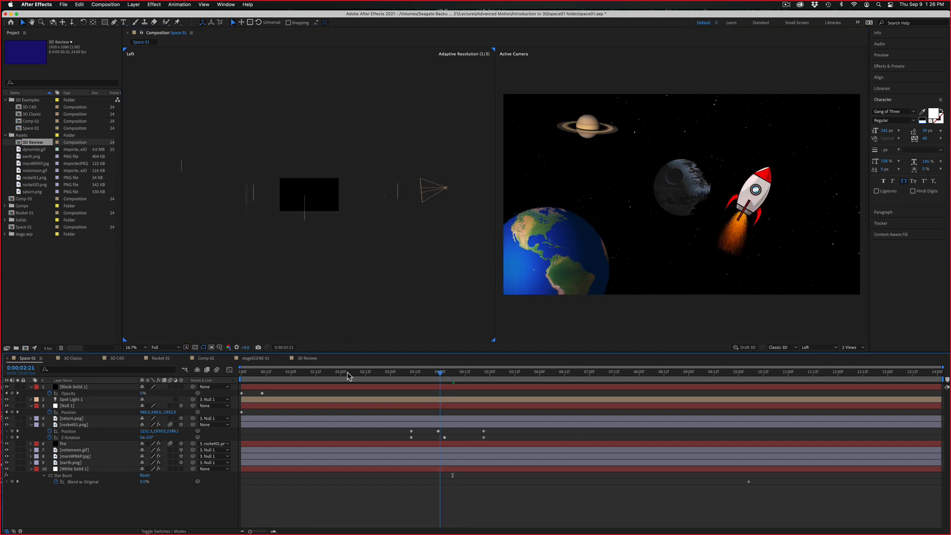
drag(490, 363, 192, 369)
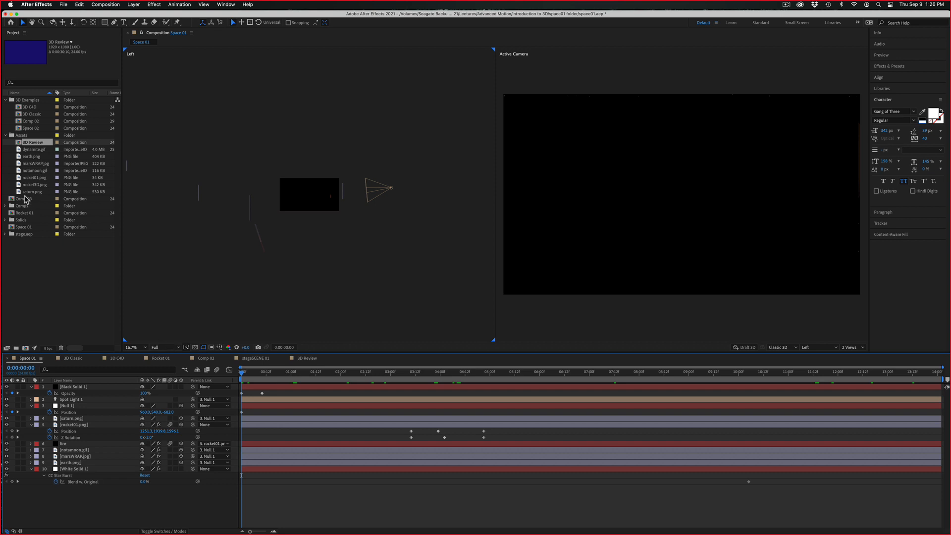
View the notamoon.gif footage, and scrub the Space 01 composition to 0:00:02:04
click(35, 171)
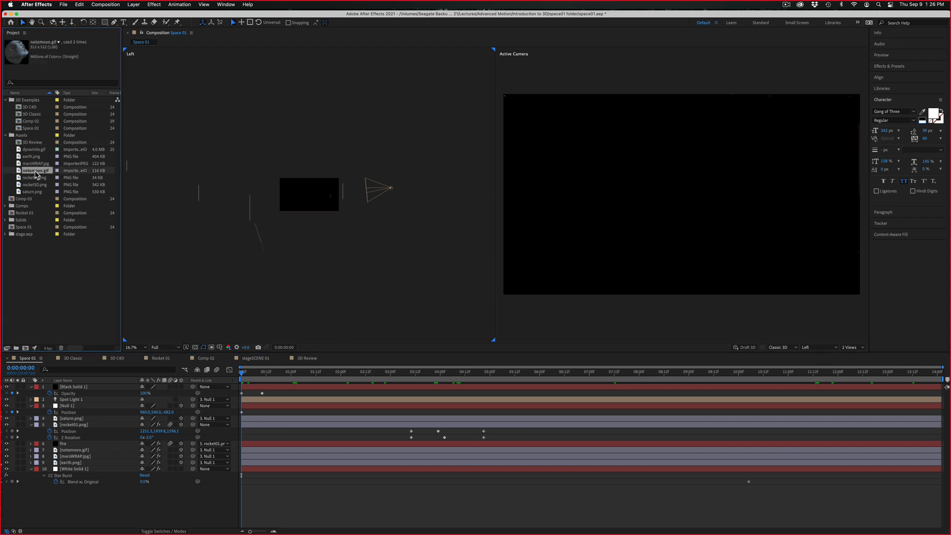
double_click(35, 172)
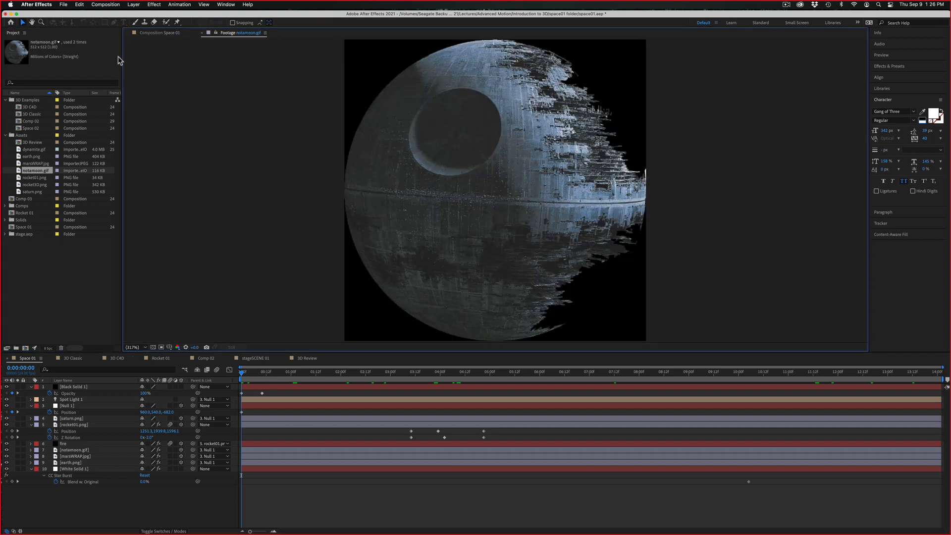
click(170, 32)
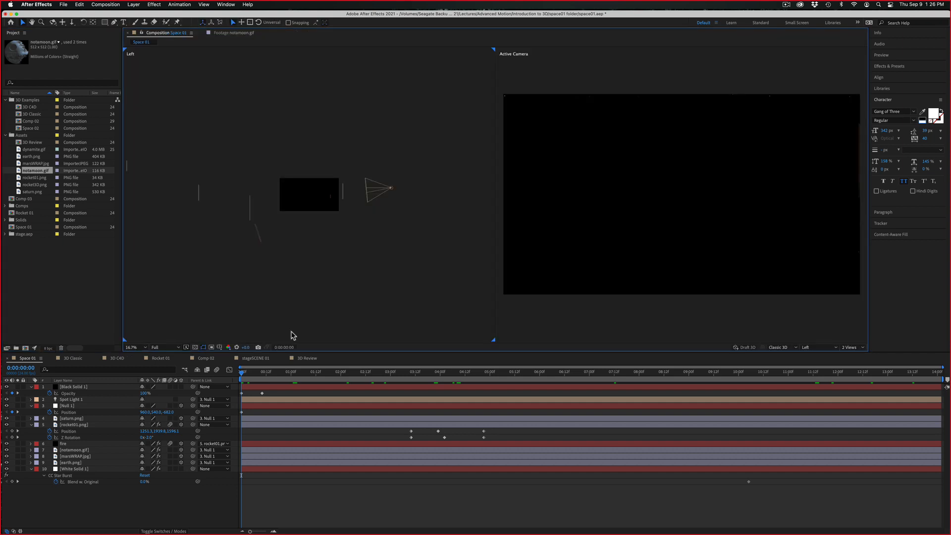
drag(257, 373, 350, 373)
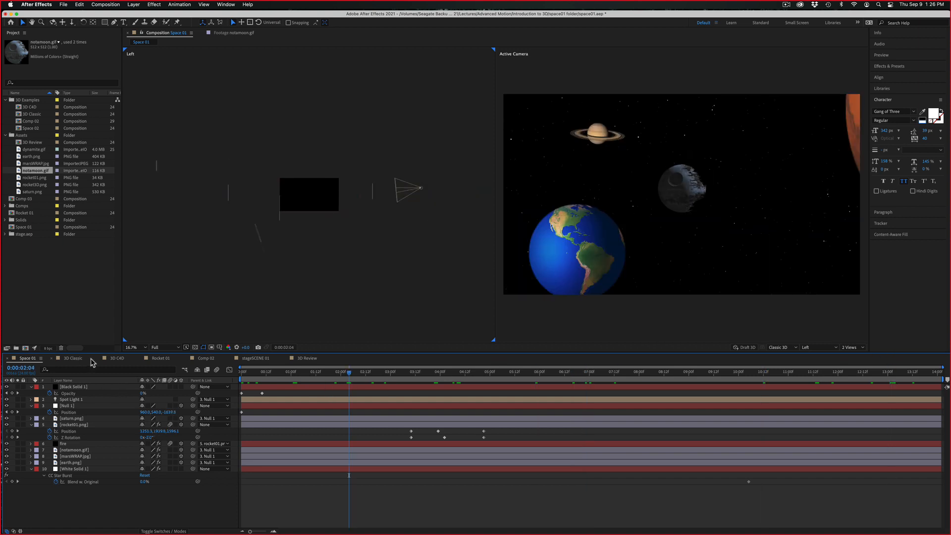
Set the text layer's Y rotation to about 48° in the 3D Review composition, then deselect the layer
click(307, 358)
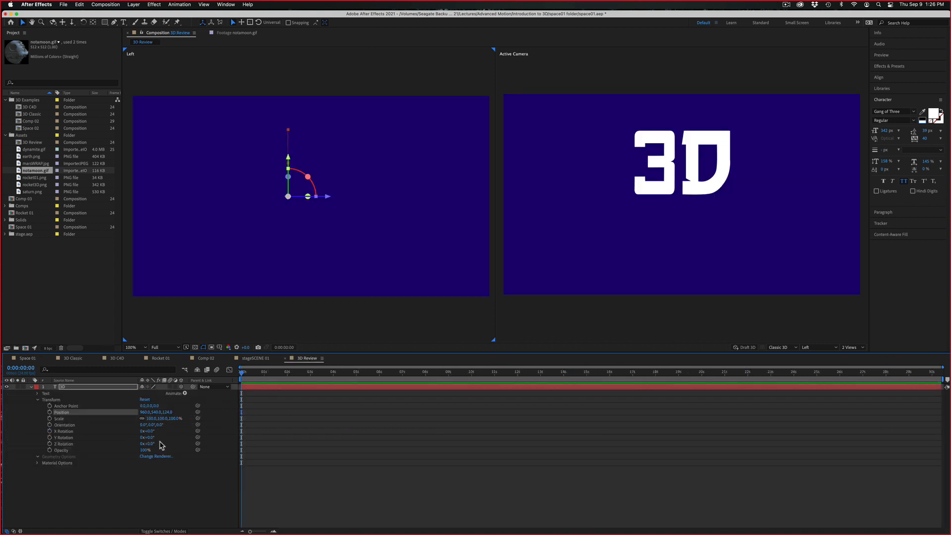
mouse_move(149, 438)
mouse_down()
mouse_move(228, 434)
mouse_move(155, 432)
mouse_move(162, 435)
mouse_up()
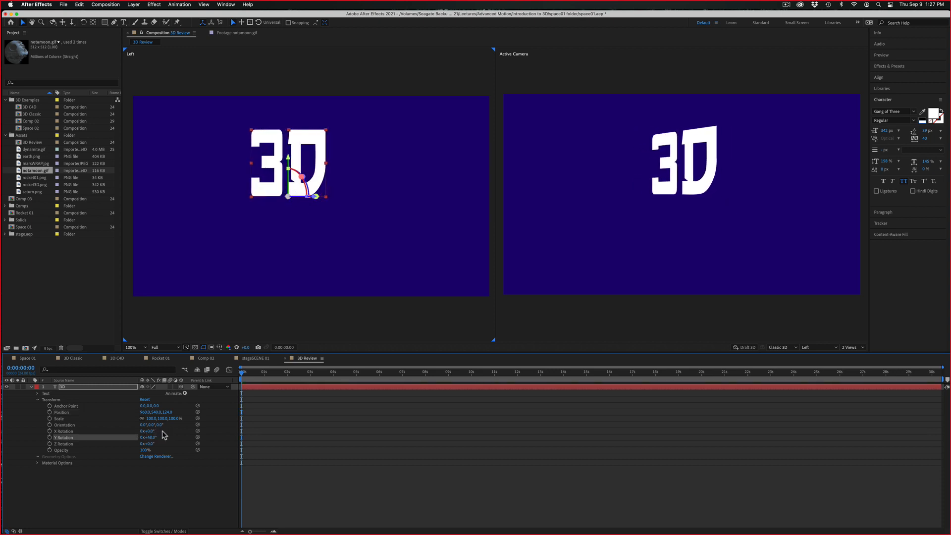
click(378, 288)
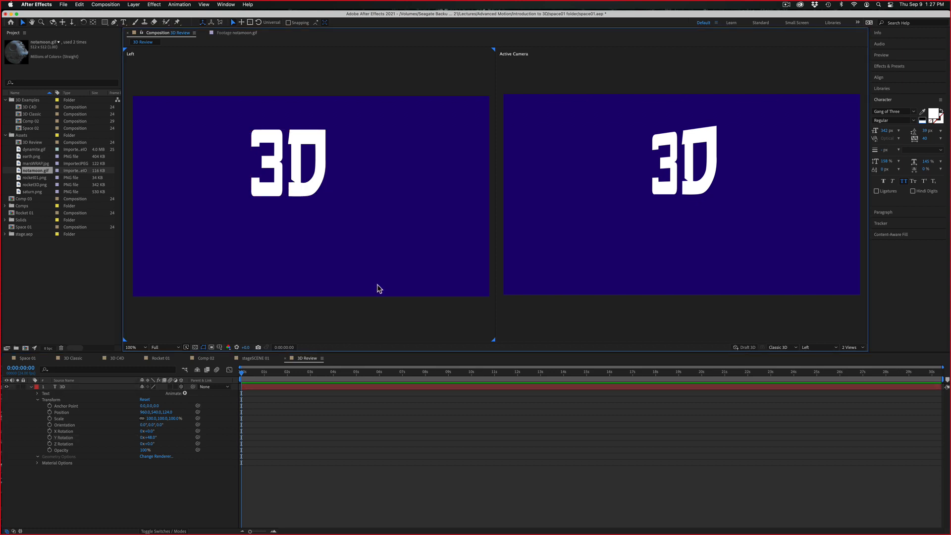
Compare the Left and Active Camera views of the rotated text, and reduce the viewer layout to one view
click(561, 294)
click(404, 298)
click(450, 311)
click(565, 312)
click(848, 348)
click(854, 355)
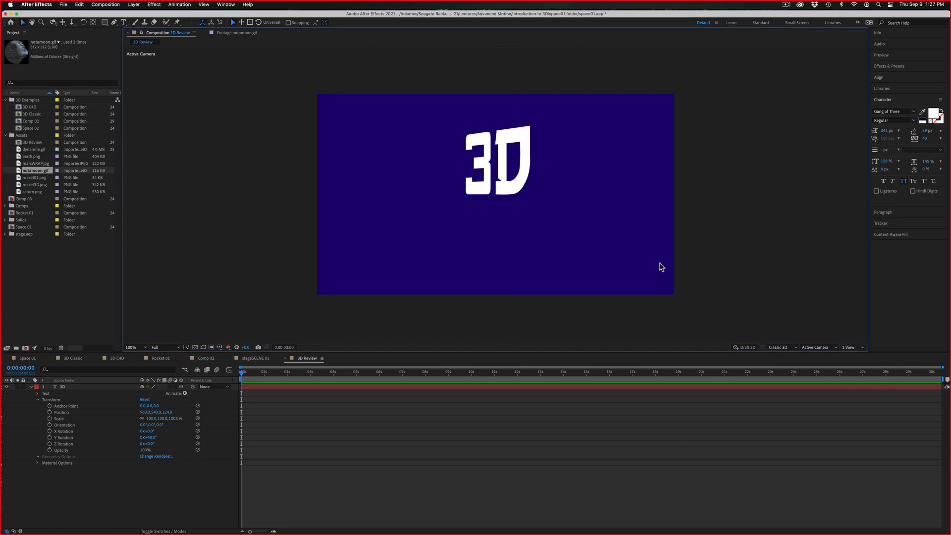
Set the text layer's Y position to about 720
click(469, 180)
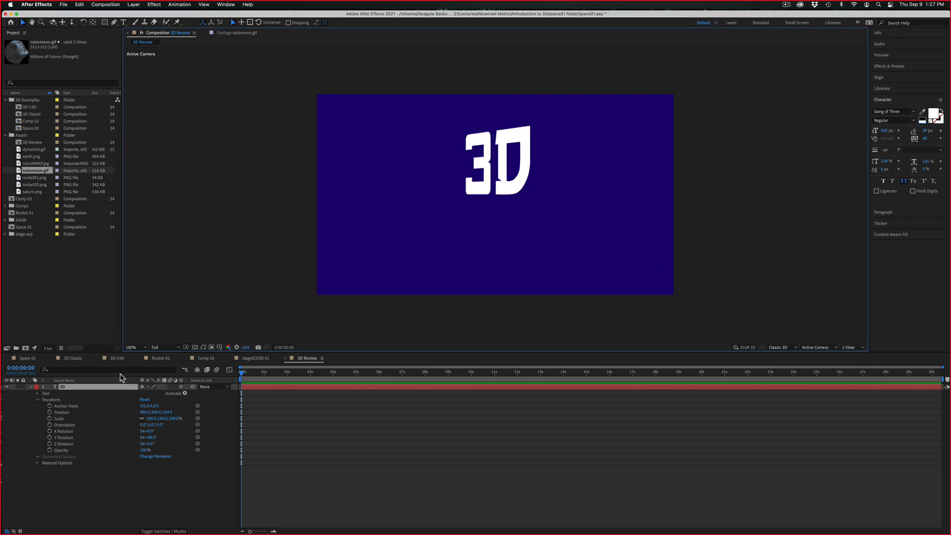
drag(155, 412, 243, 409)
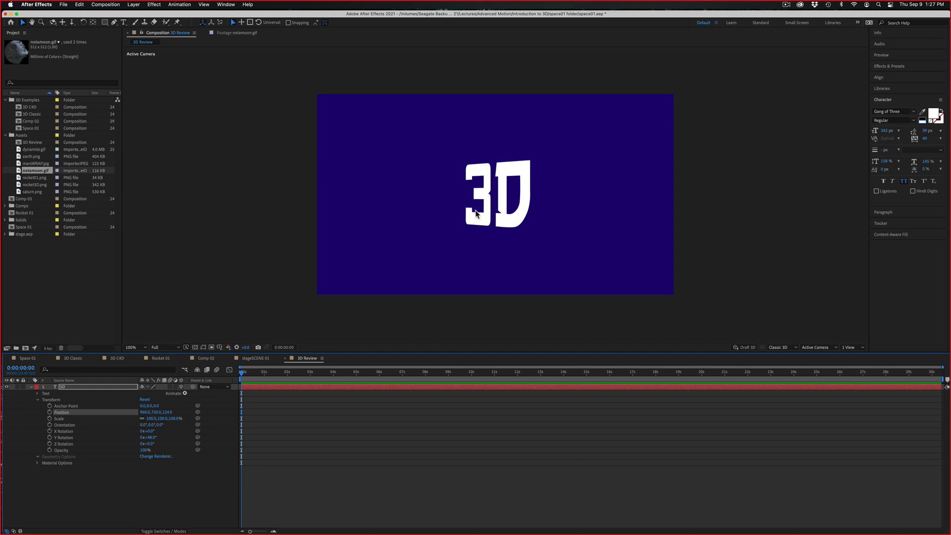
click(480, 195)
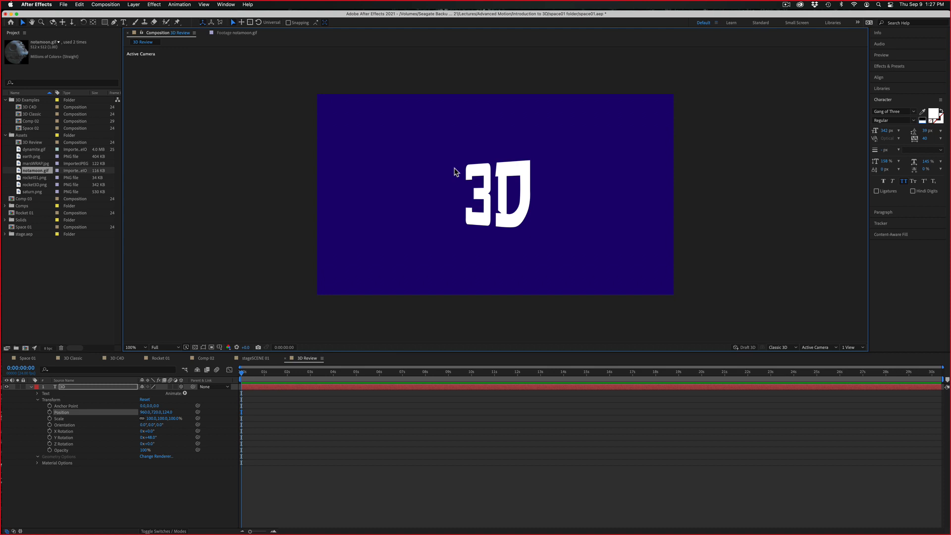
Preview Space 01, scrub it to 0:00:03:08, and toggle Spot Light 1's visibility off and on to compare the lighting
click(27, 359)
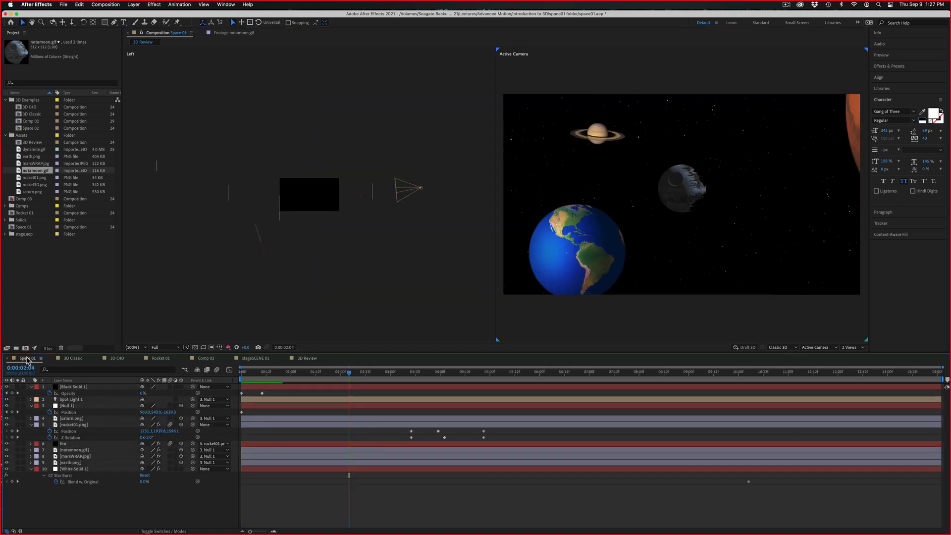
key(space)
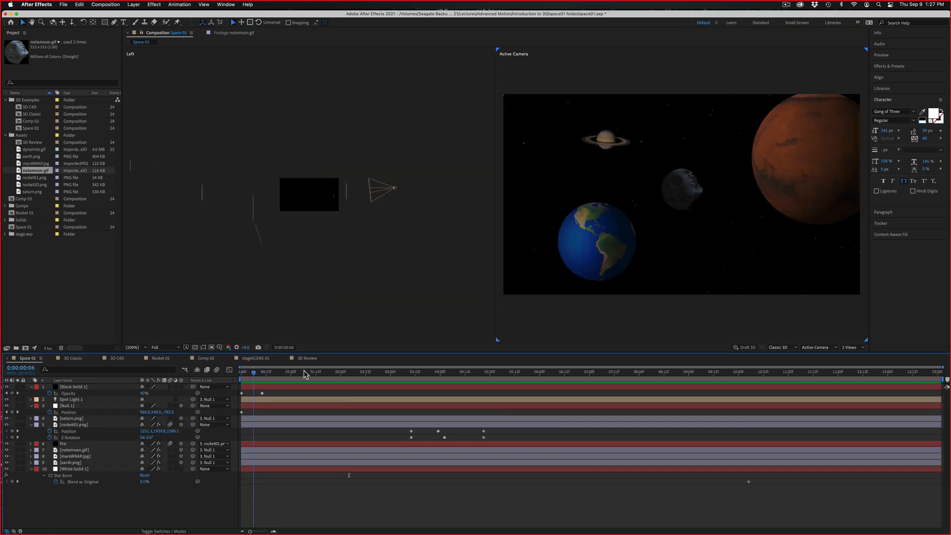
drag(304, 370, 407, 362)
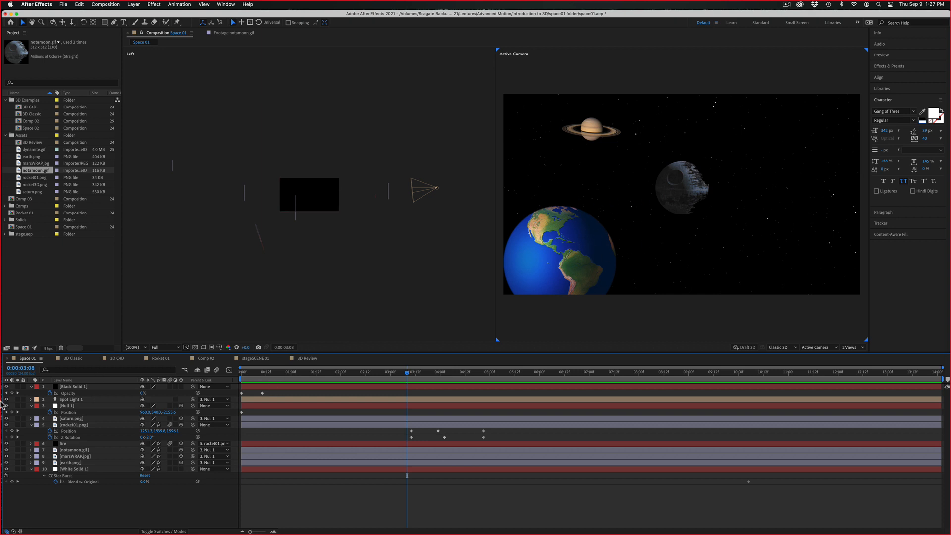
click(7, 399)
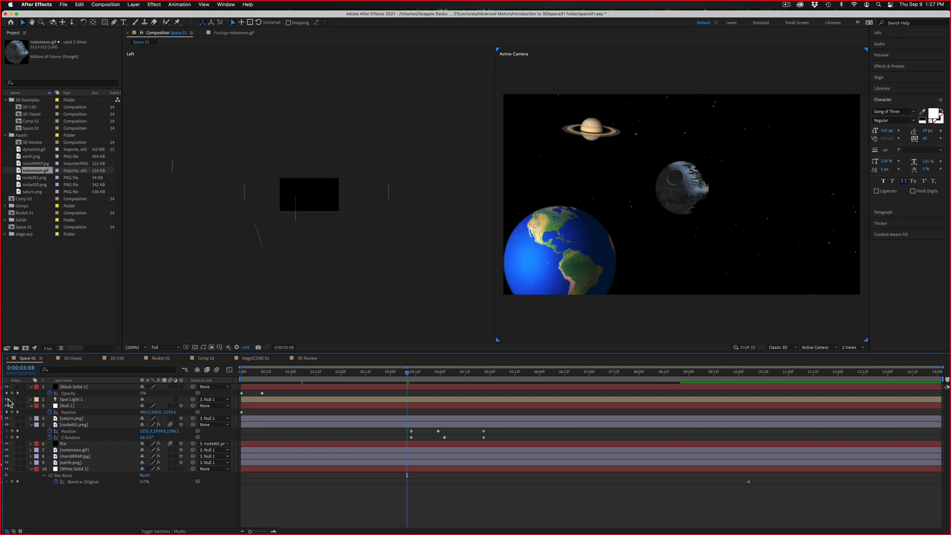
click(7, 399)
click(7, 399)
click(7, 399)
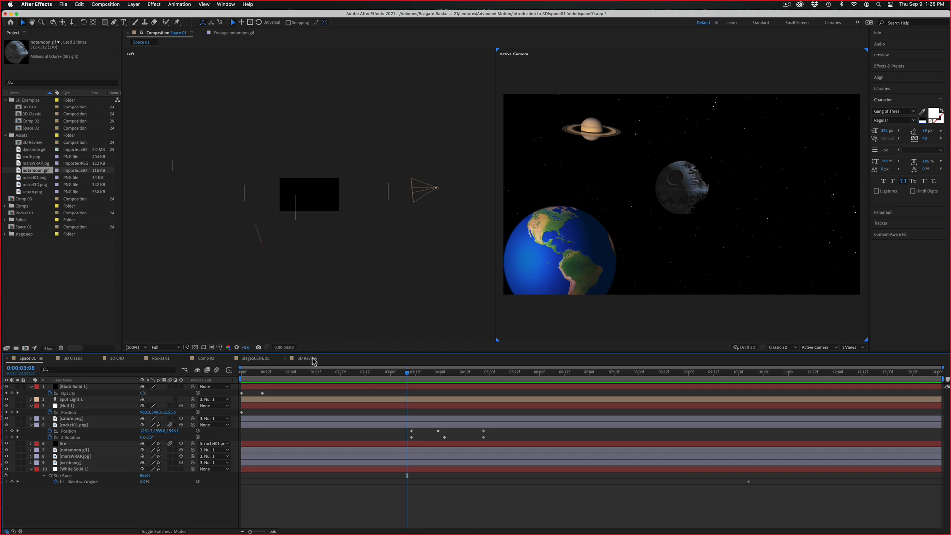
Scale the text layer in 3D Review uniformly to about 149% and highlight its Anchor Point property
click(313, 360)
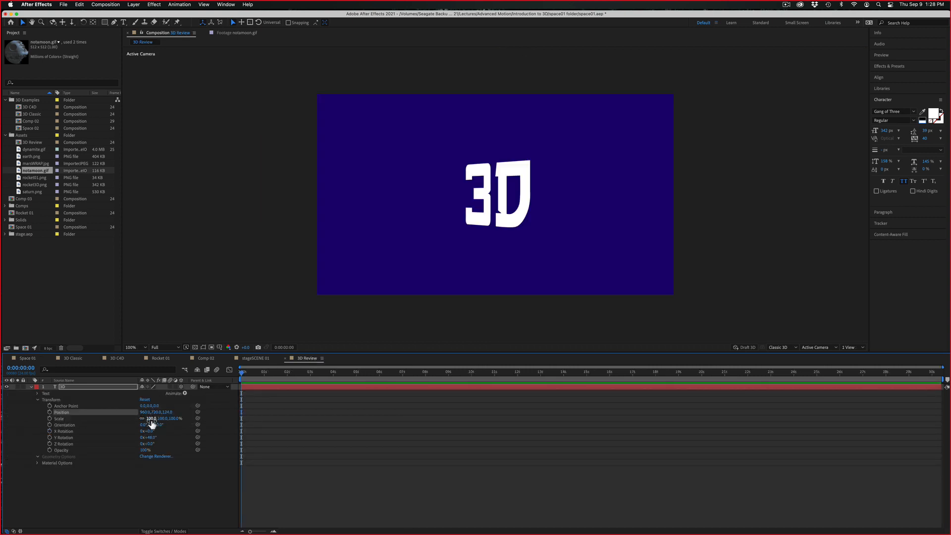
drag(148, 419, 172, 423)
click(63, 407)
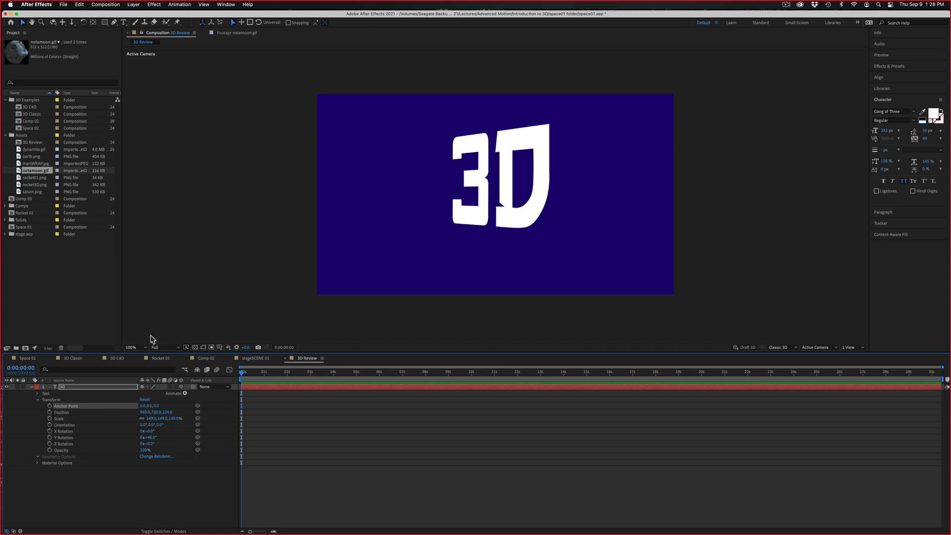
Create a shadow-casting light of type Spot named Spot Light 1, adjusting its intensity, cone feather and shadow diffusion
click(131, 5)
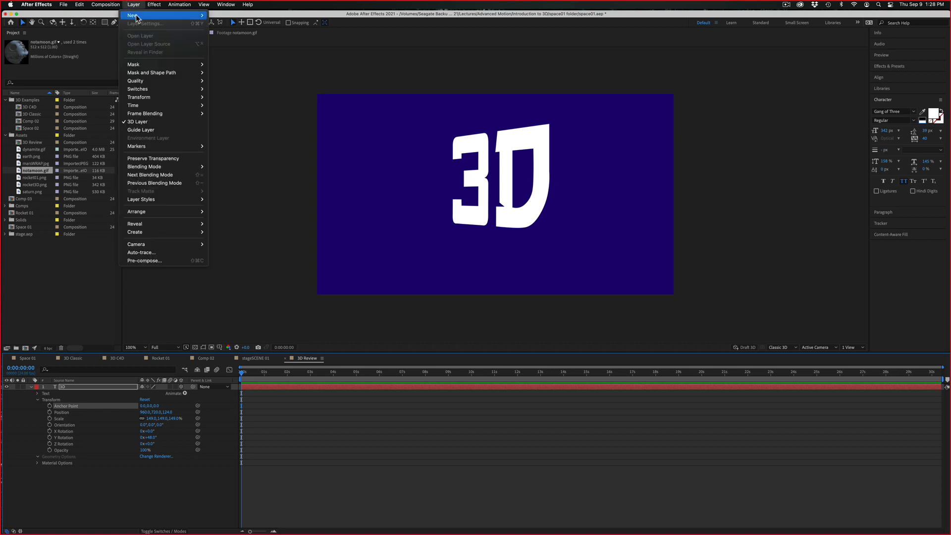
mouse_move(136, 16)
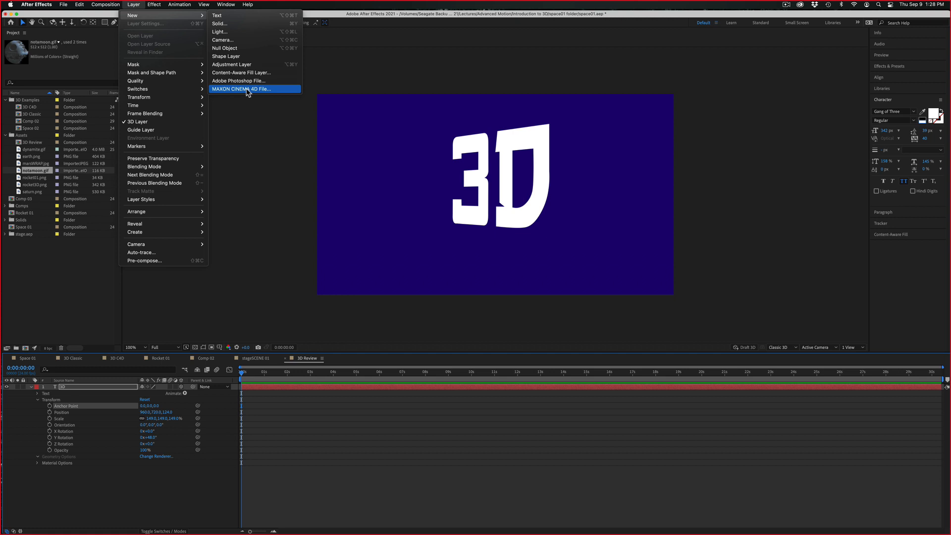
click(218, 32)
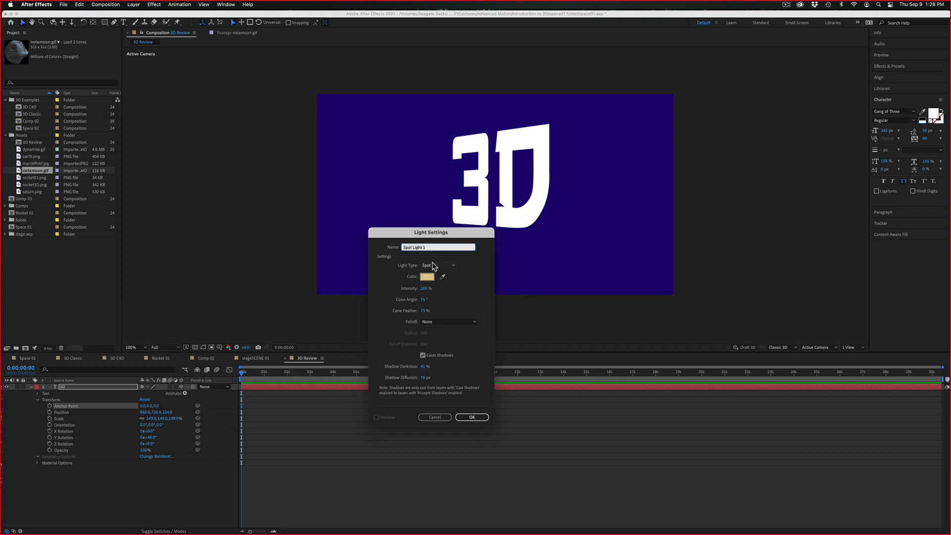
click(430, 265)
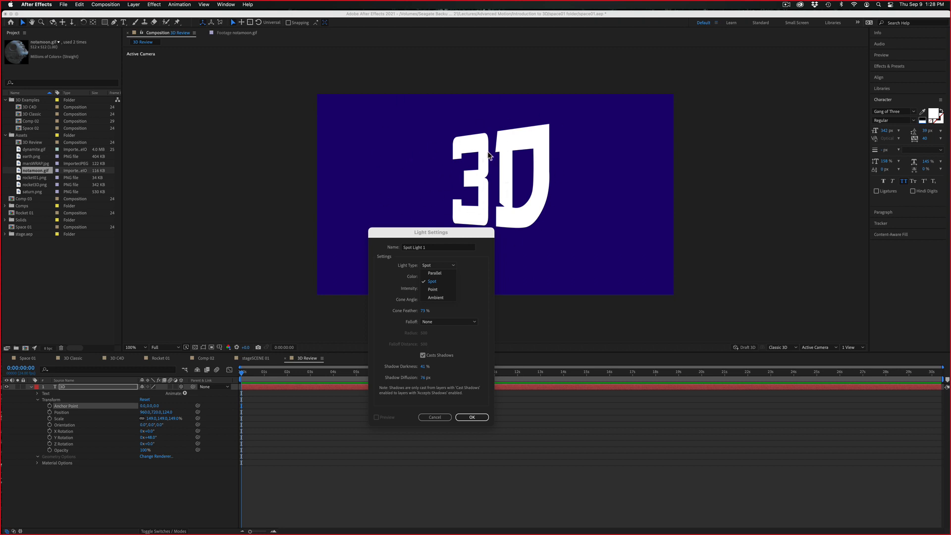
click(477, 294)
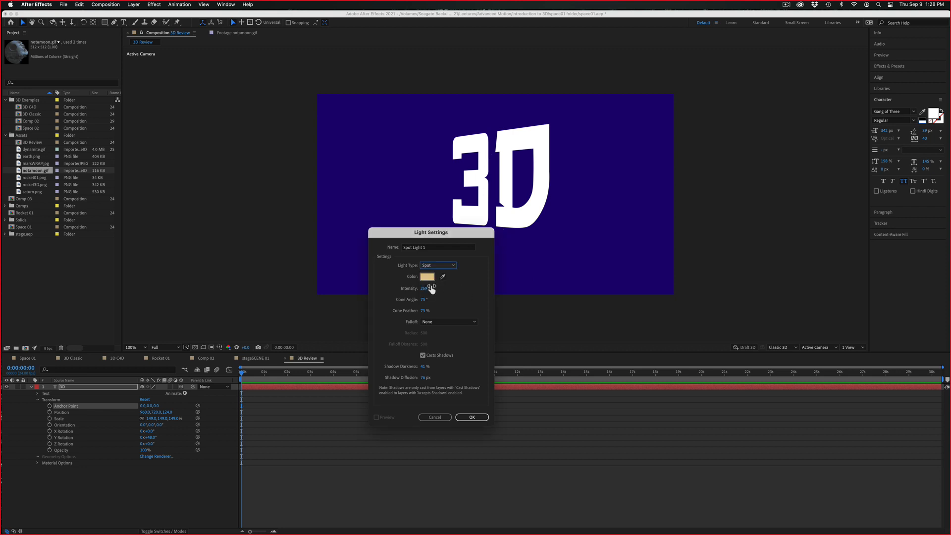
drag(432, 289, 336, 291)
drag(424, 312, 437, 323)
drag(424, 379, 431, 379)
click(466, 417)
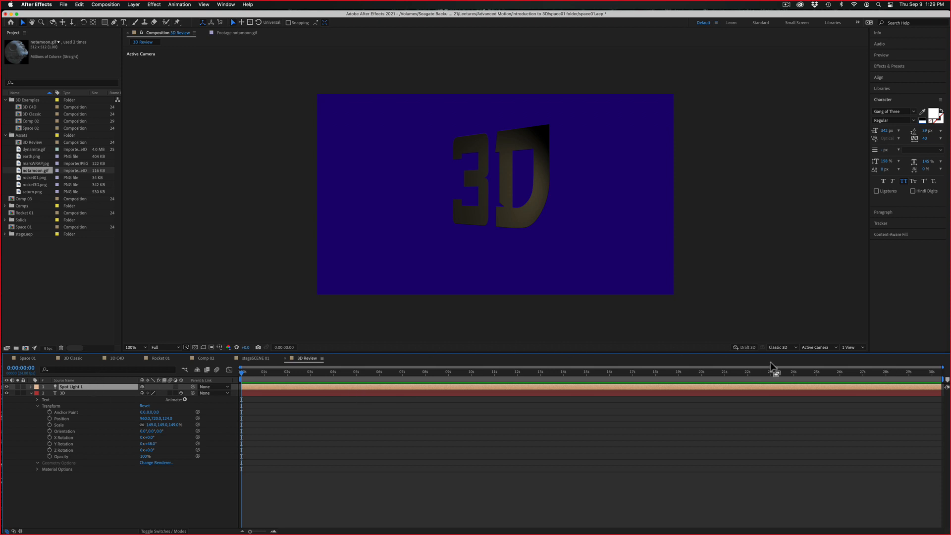
Show the 3D Review composition in two views and set the view beside Active Camera to Top
click(851, 347)
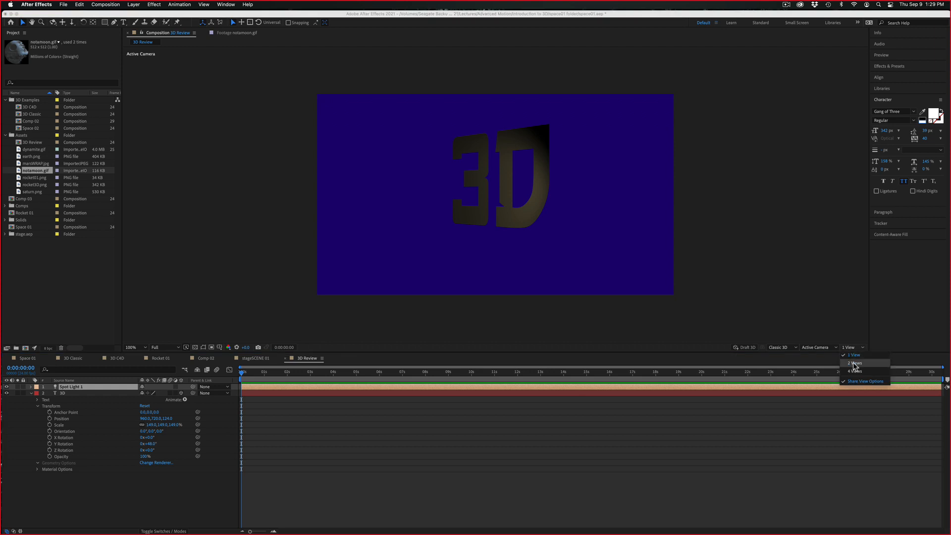
click(855, 363)
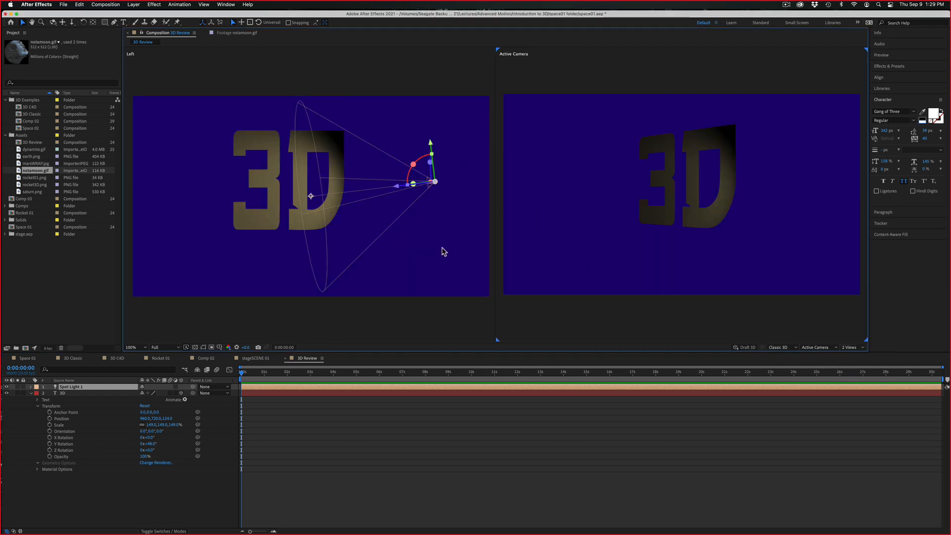
click(475, 261)
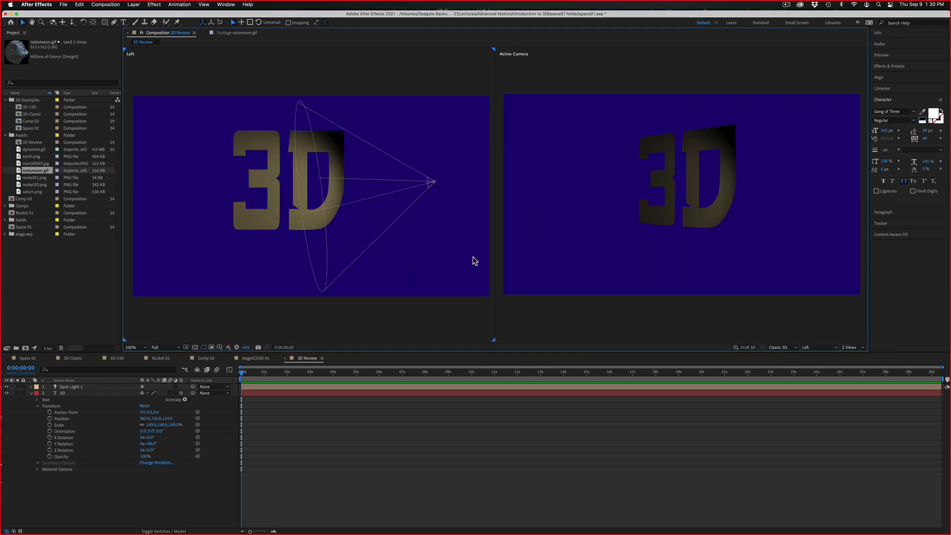
click(812, 348)
click(811, 381)
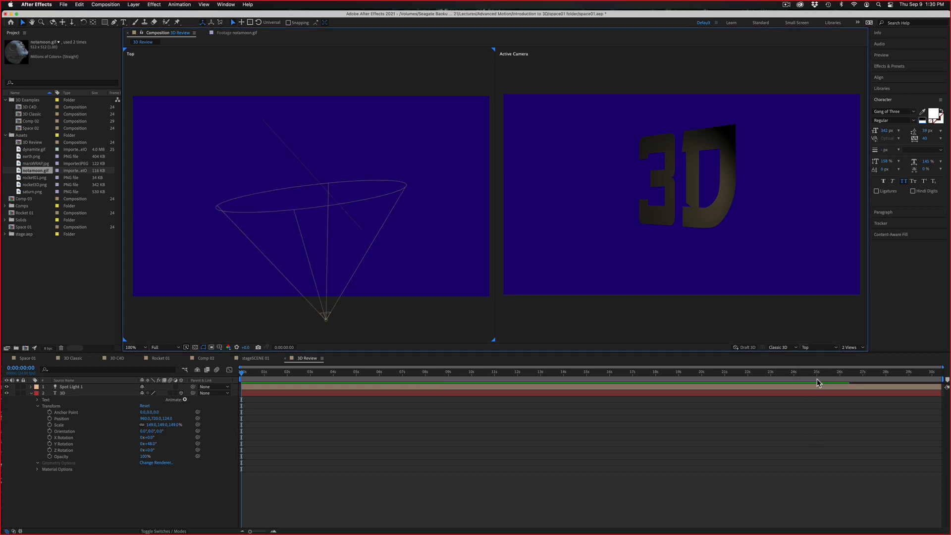
Select Spot Light 1, the 3D text layer, and the light again in the Top view to identify each object
click(326, 322)
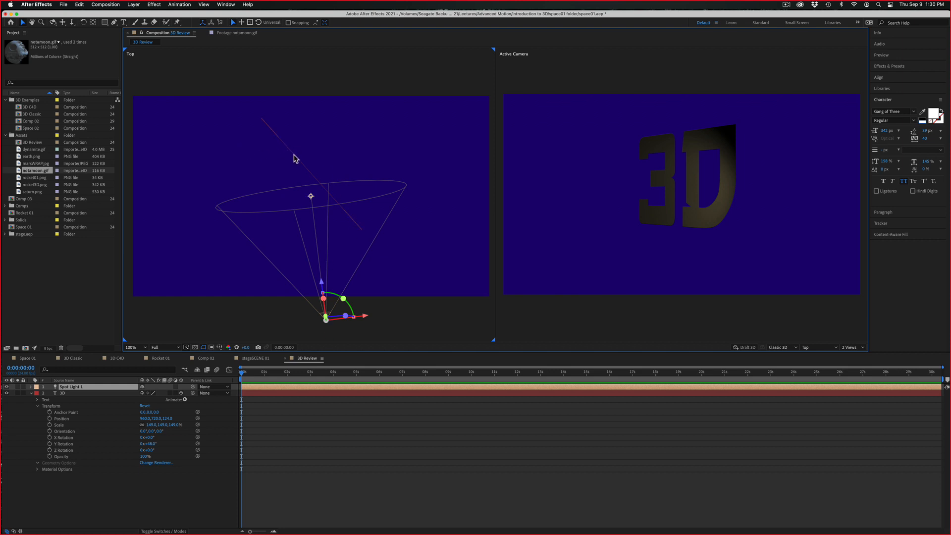
click(295, 158)
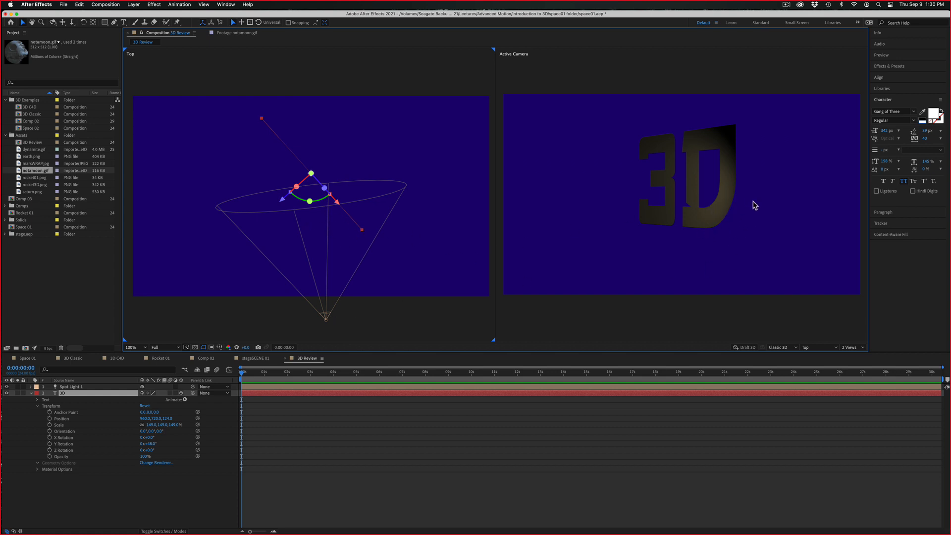
click(327, 320)
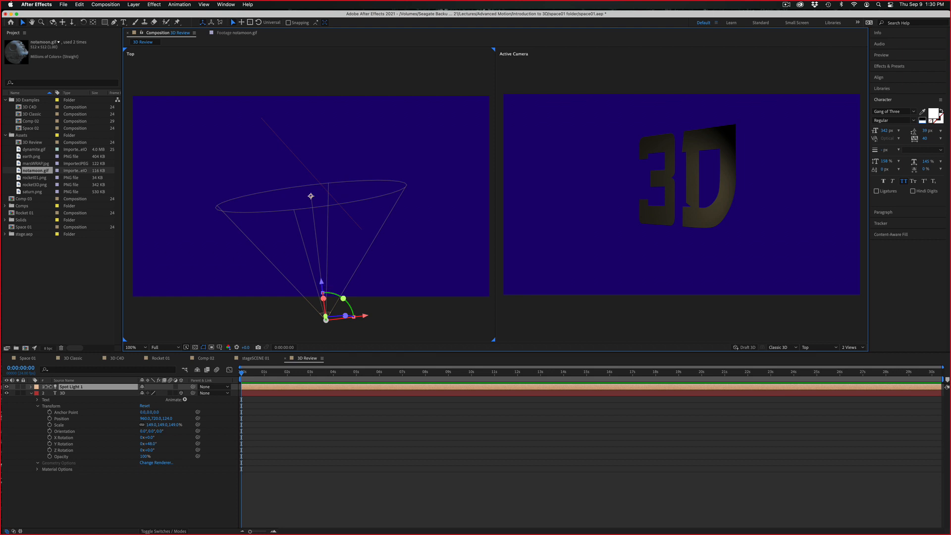
Transform Spot Light 1 with Point of Interest X about 1004, Position about 1040, 414, -515.7, Z Orientation 11° and X Rotation -18°
click(31, 387)
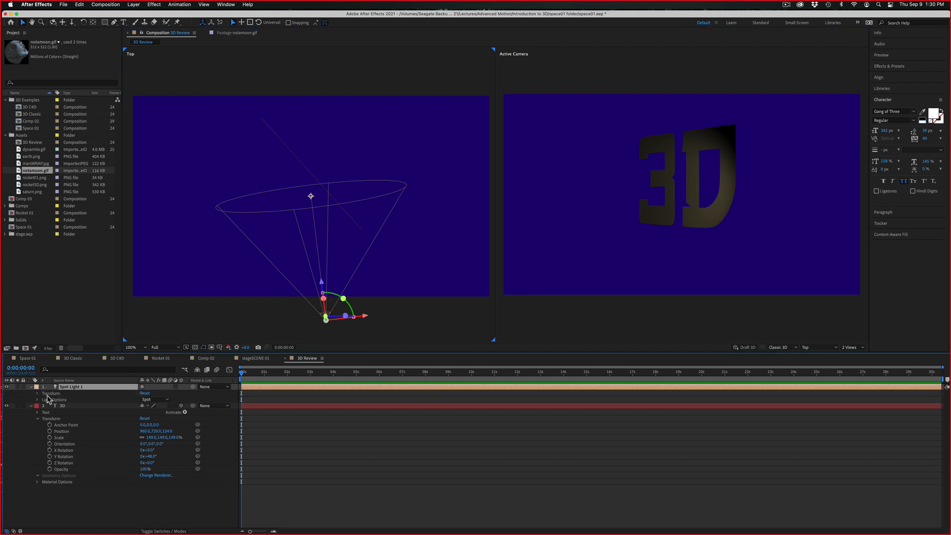
click(38, 394)
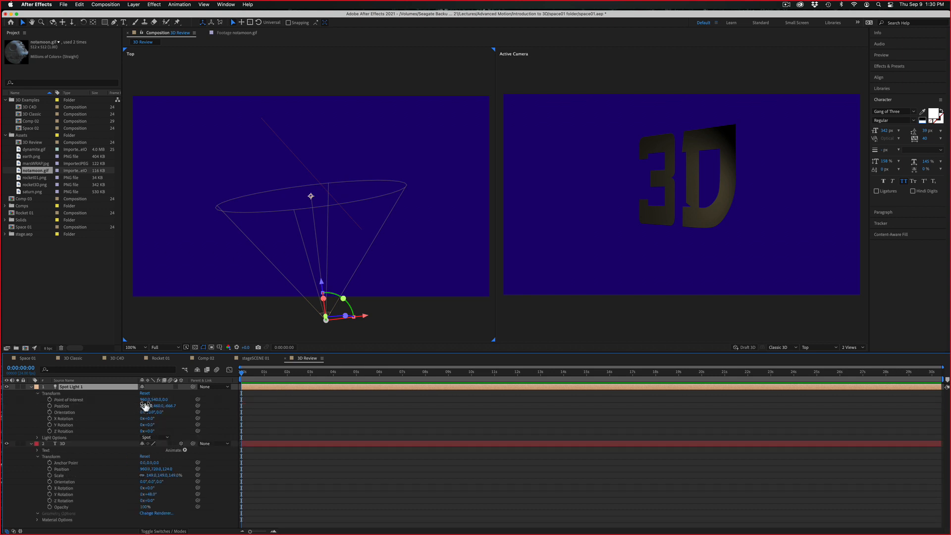
drag(144, 399, 102, 345)
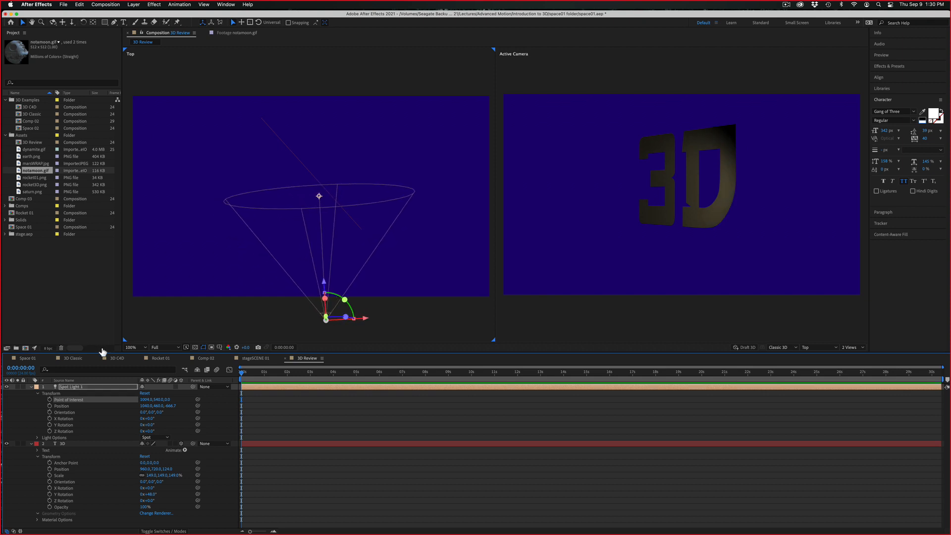
drag(158, 406, 192, 373)
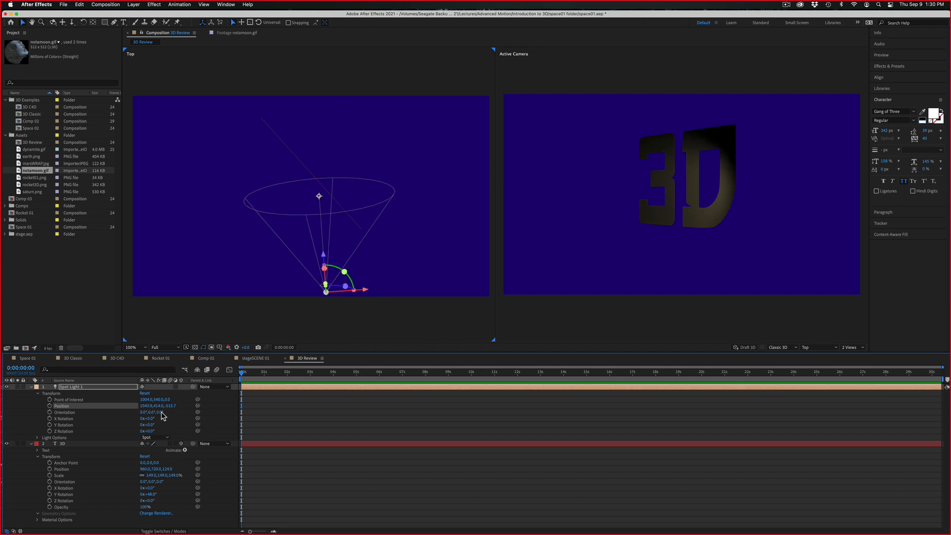
drag(160, 413, 141, 416)
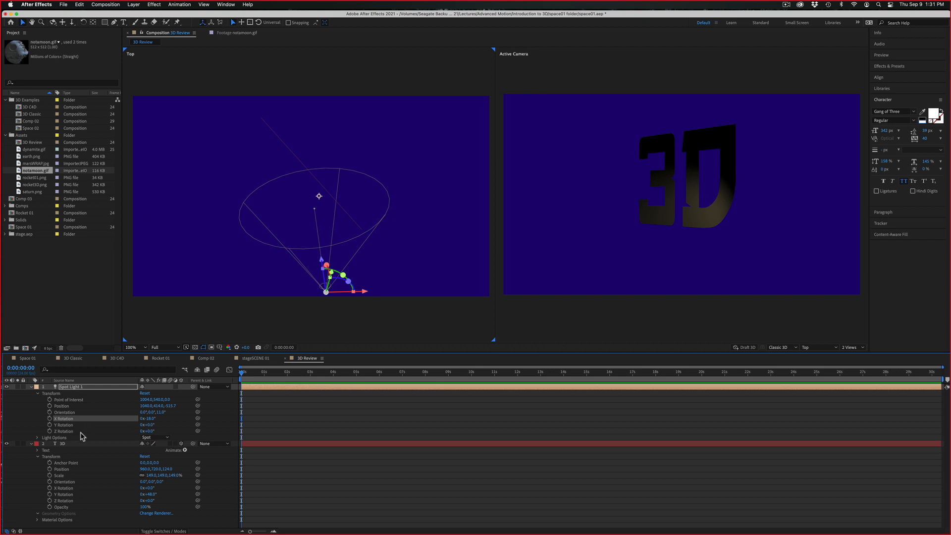
Reveal Spot Light 1's Light Options and review its Light Settings dialog
click(37, 437)
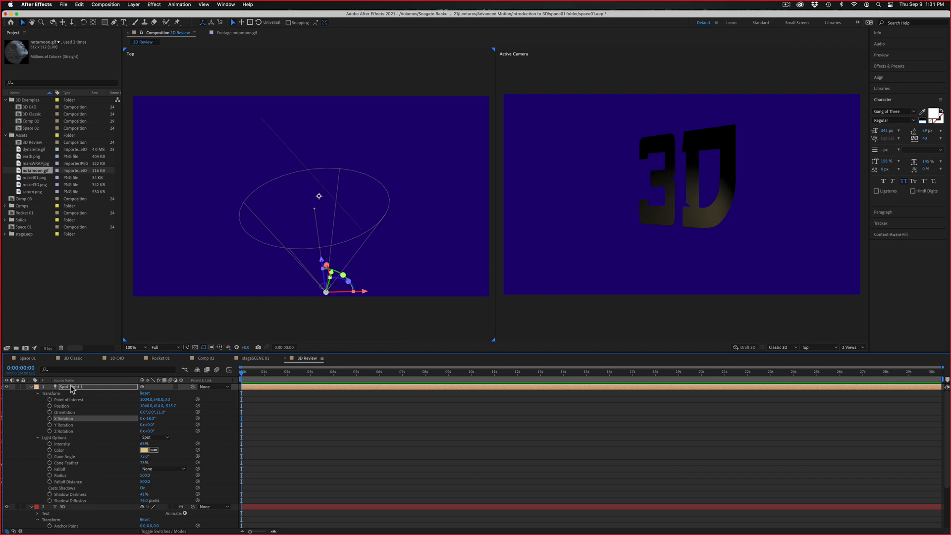
click(158, 7)
mouse_move(140, 7)
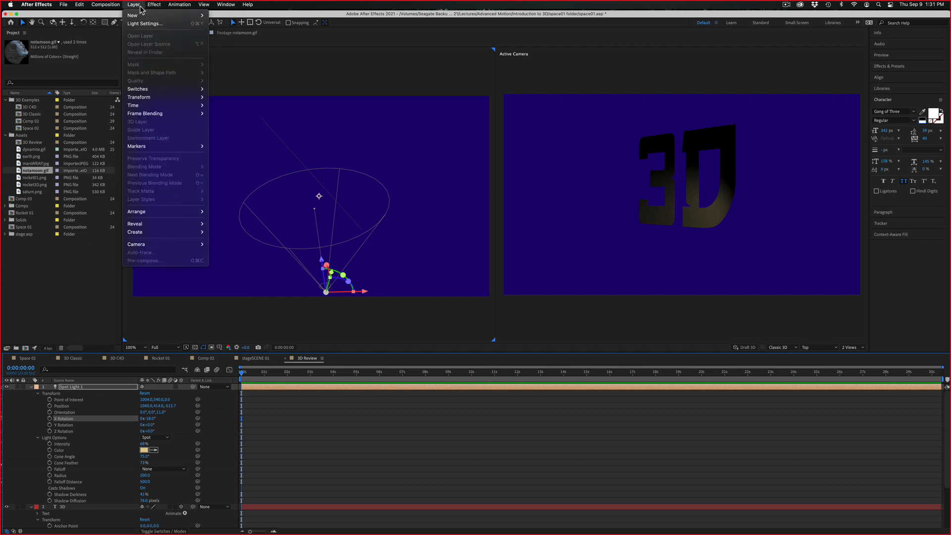
click(135, 24)
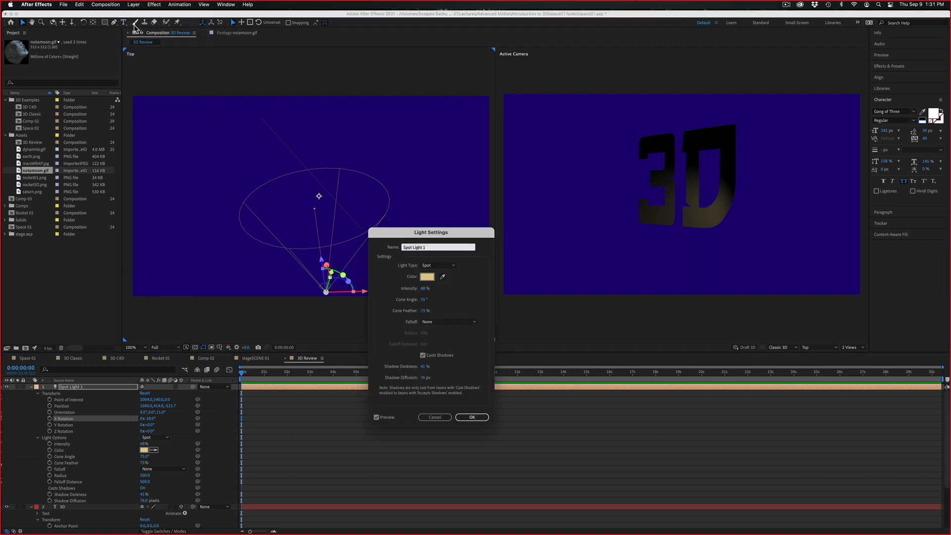
click(426, 419)
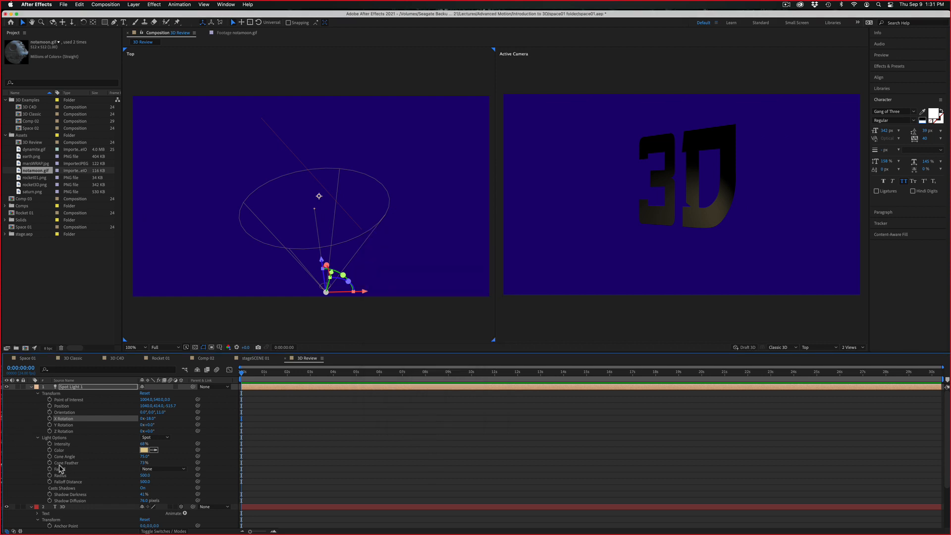
Raise Spot Light 1's intensity to about 312% and change its color to bright cyan
drag(144, 444, 224, 440)
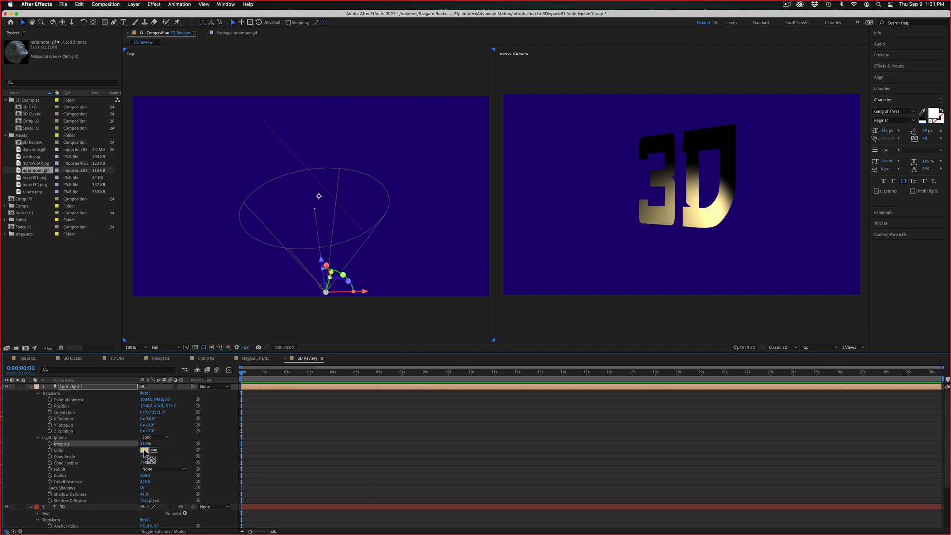
click(145, 451)
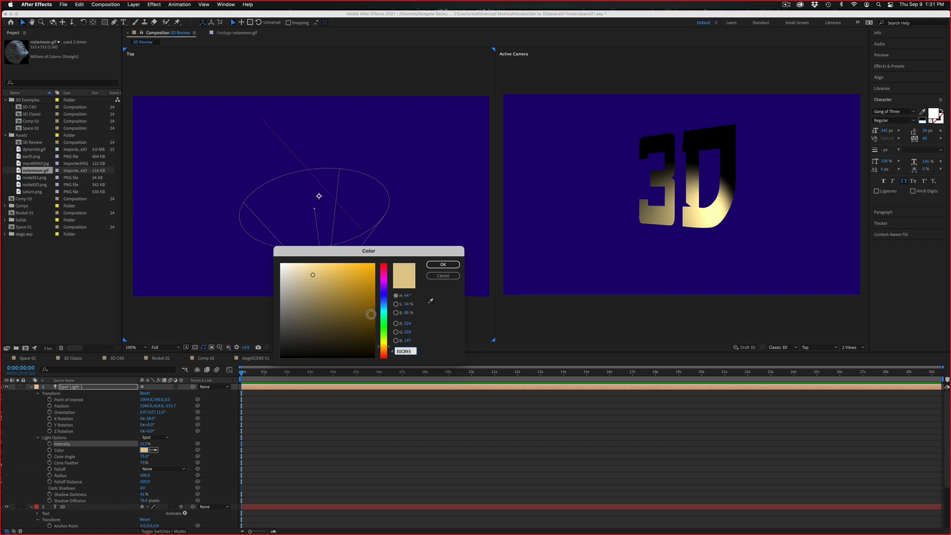
click(385, 308)
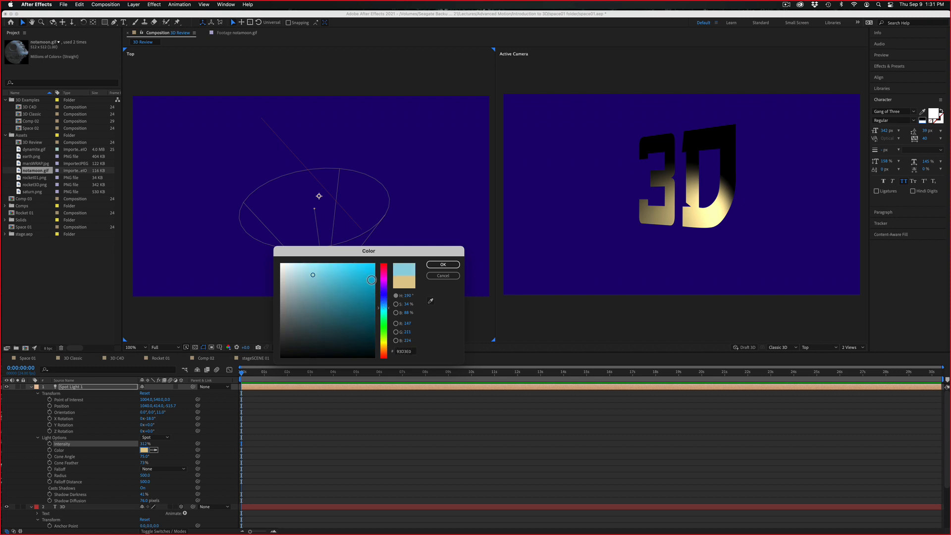
click(443, 264)
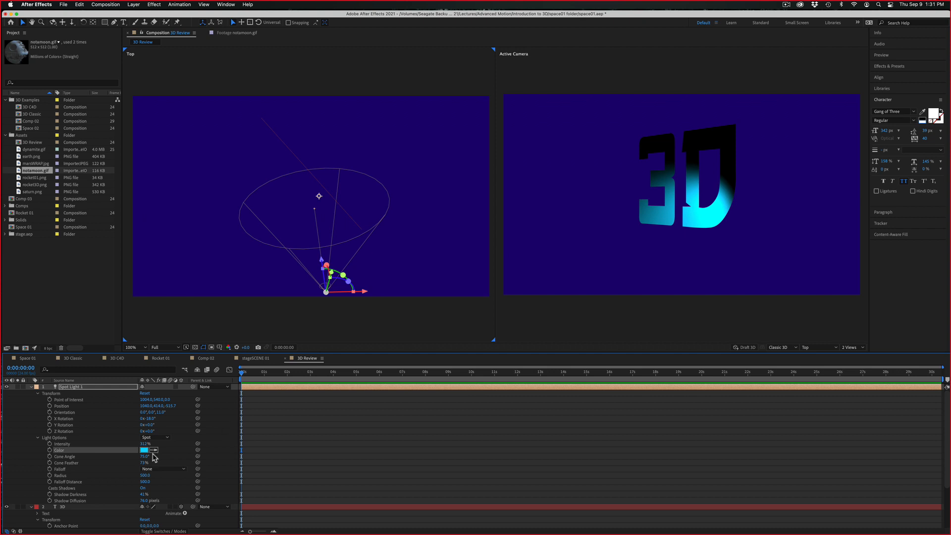
Widen the light's Cone Angle to about 164° and set a keyframe for it at 0:00:03:05
mouse_move(143, 457)
mouse_down()
mouse_move(163, 457)
mouse_move(111, 455)
mouse_move(152, 449)
mouse_move(133, 451)
mouse_up()
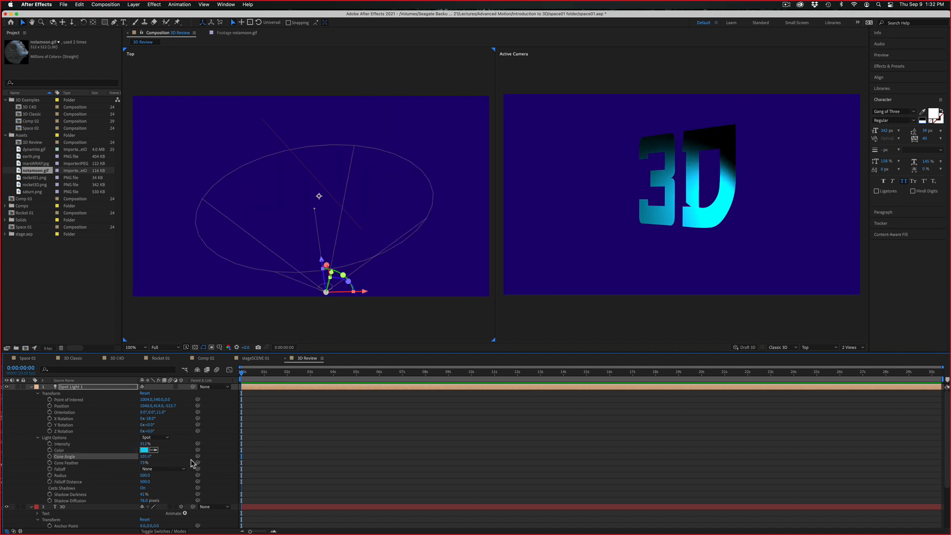
drag(143, 455, 162, 452)
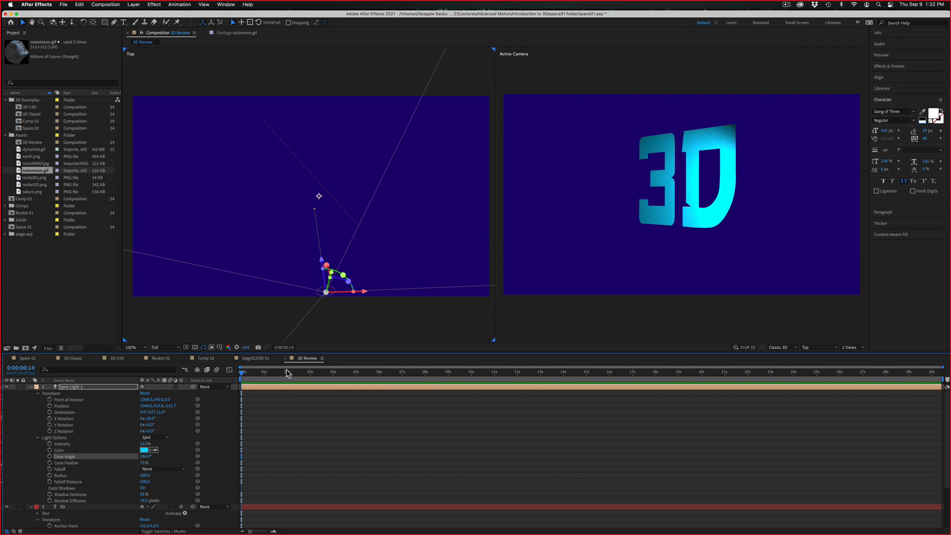
drag(283, 372, 316, 372)
click(49, 457)
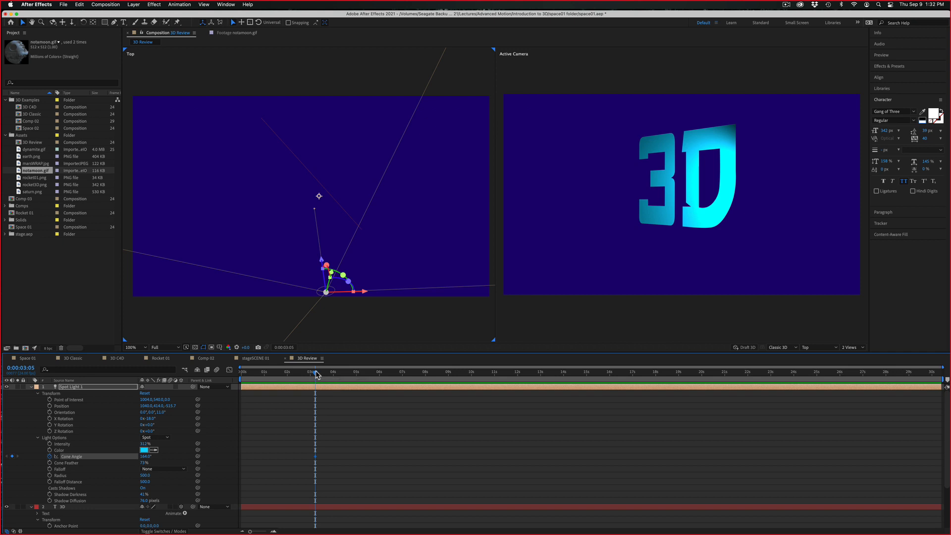
Keyframe the Cone Angle at 0° at 0:00:00:00, and preview the opening light by playing and scrubbing to 0:00:02:02
drag(318, 375, 234, 379)
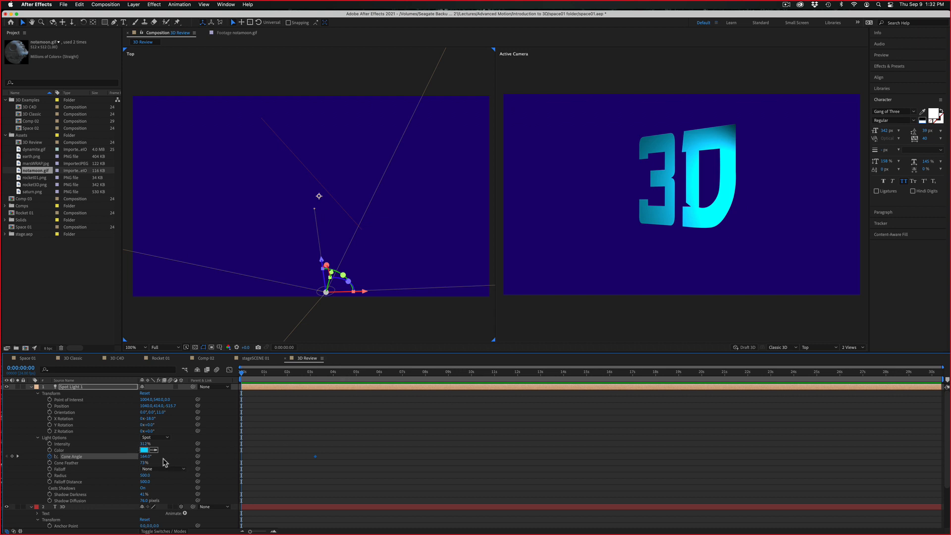
drag(147, 458, 104, 457)
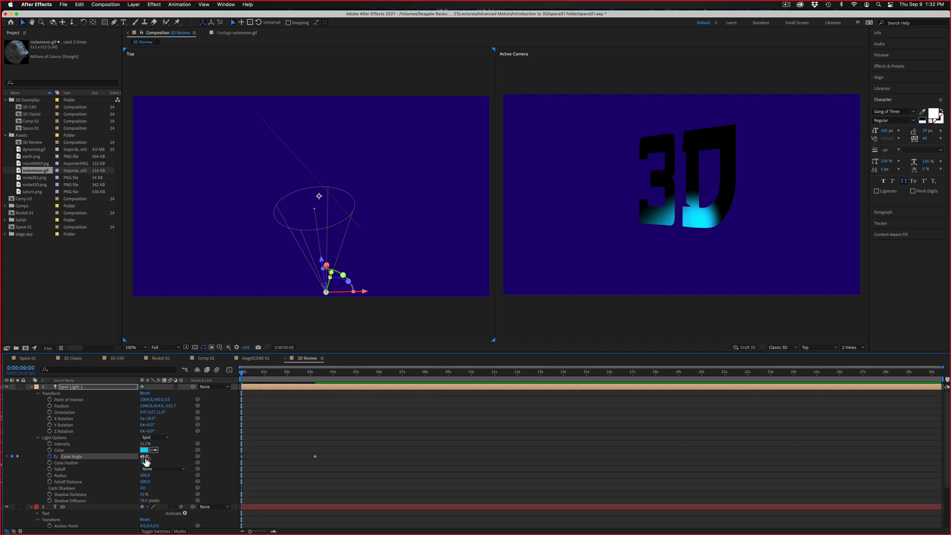
drag(144, 458, 129, 460)
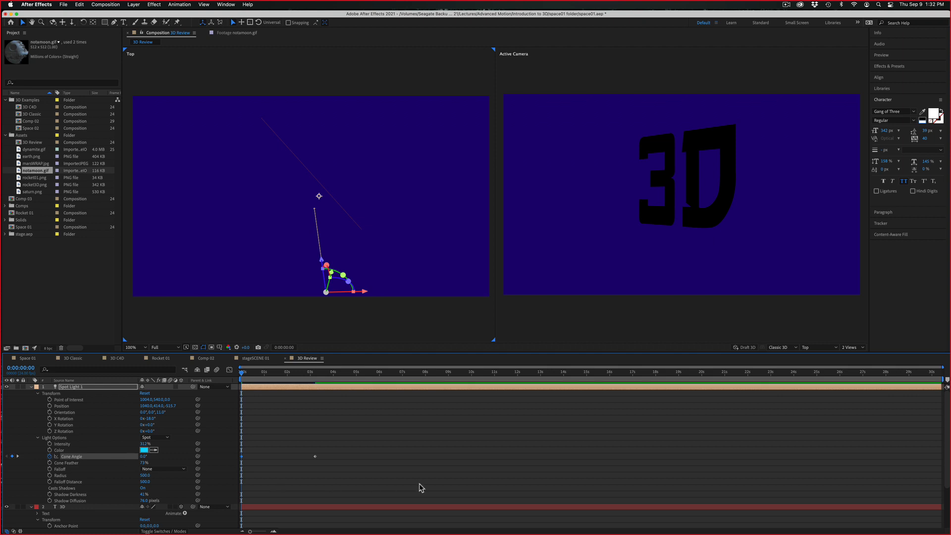
key(space)
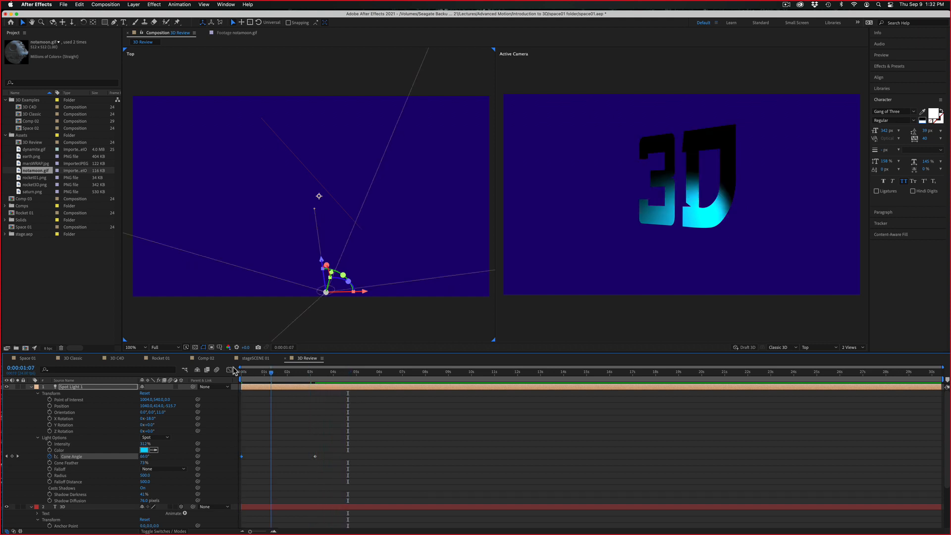
drag(358, 371, 289, 373)
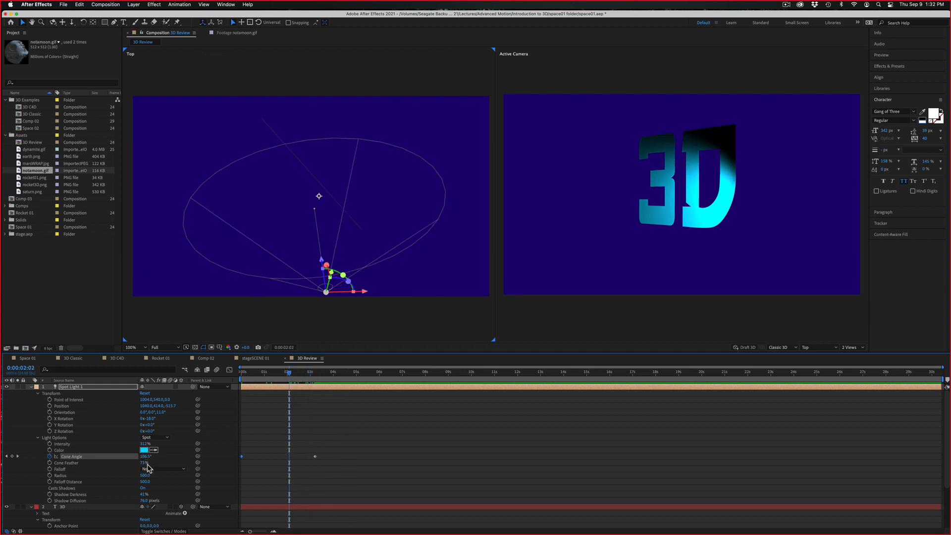
Compare a 0% Cone Feather with a softer 33% edge at 0:00:01:17, keep 33%, and set the Radius to about 544
drag(146, 464, 3, 460)
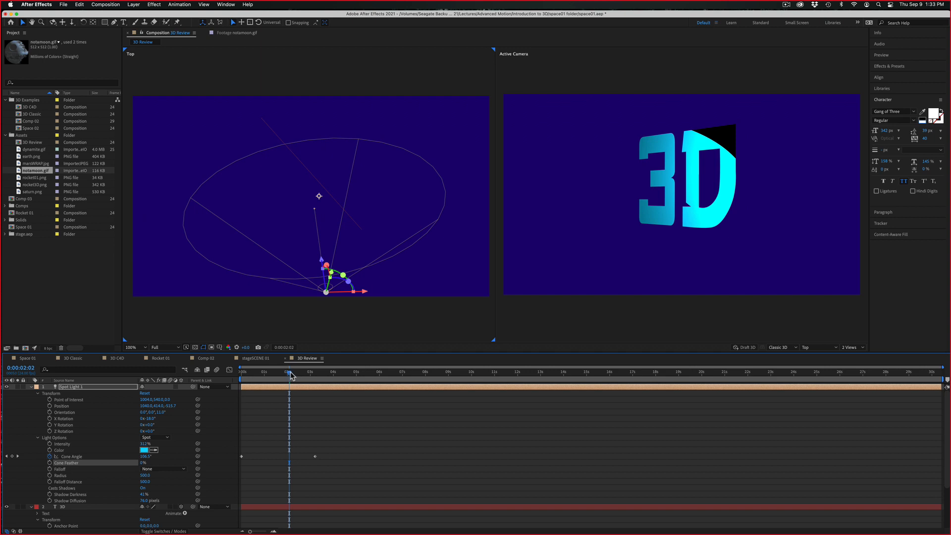
mouse_move(290, 374)
mouse_down()
mouse_move(234, 379)
mouse_move(304, 372)
mouse_move(270, 372)
mouse_move(281, 371)
mouse_up()
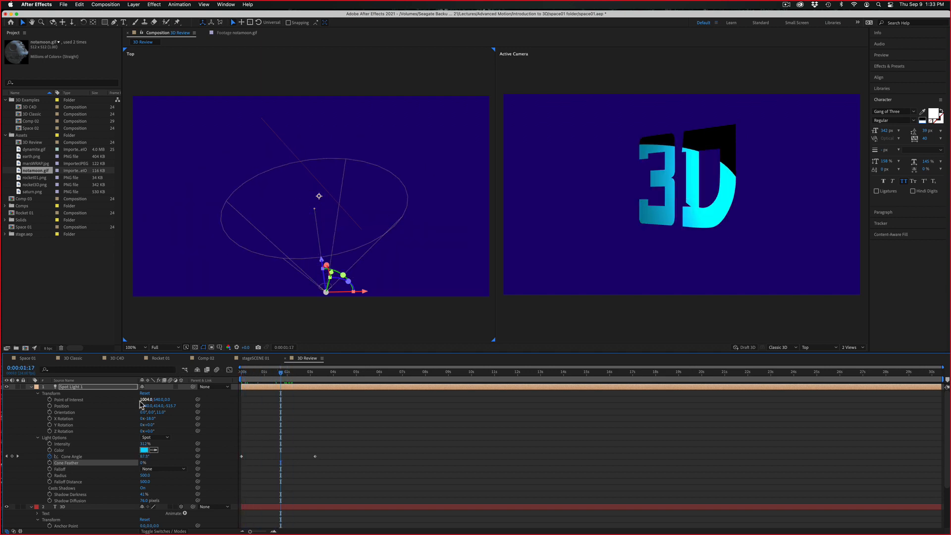
drag(142, 461, 152, 460)
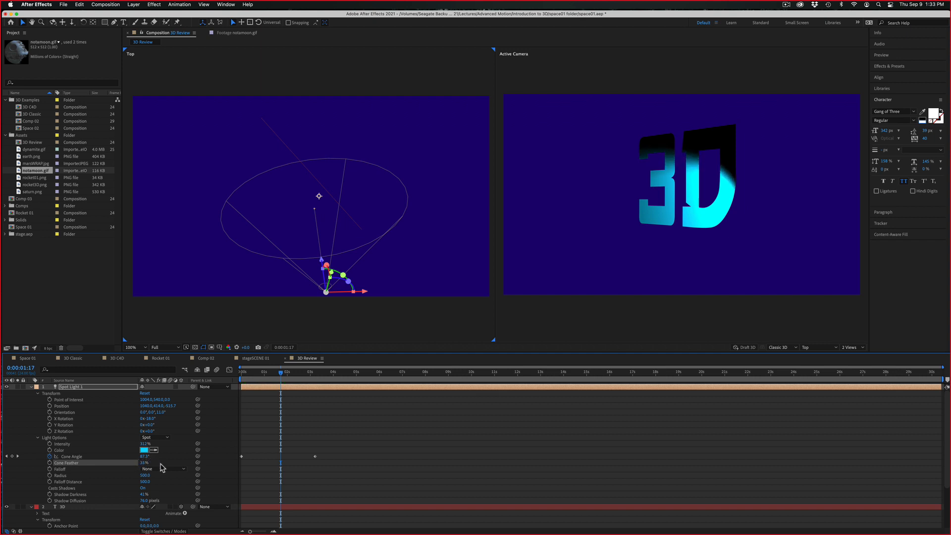
drag(145, 475, 134, 475)
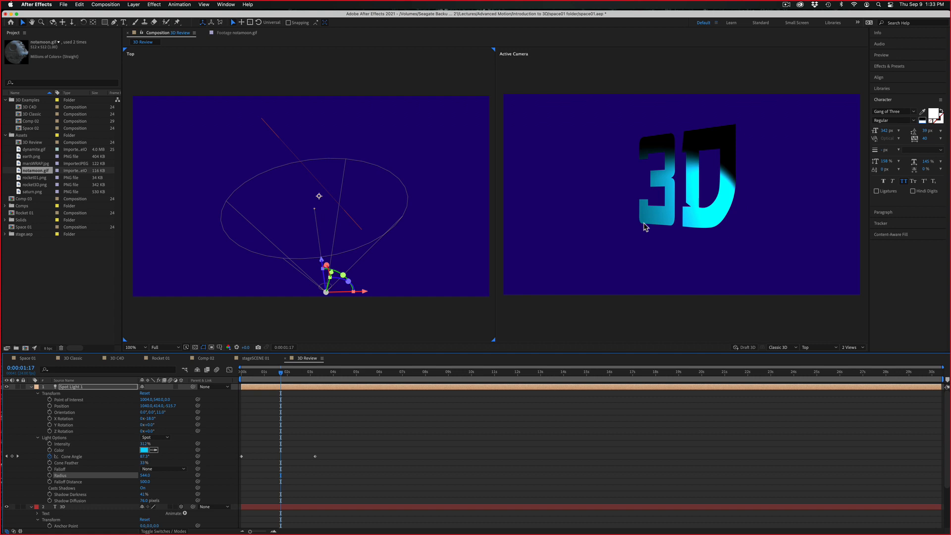
Toggle the transparency grid on and off to check the background, and make the Active Camera view current
click(195, 347)
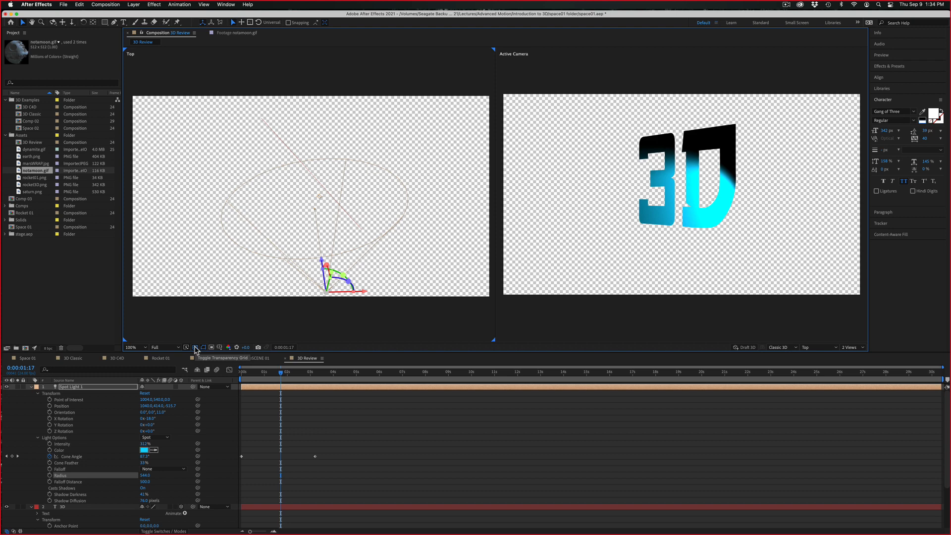
click(196, 348)
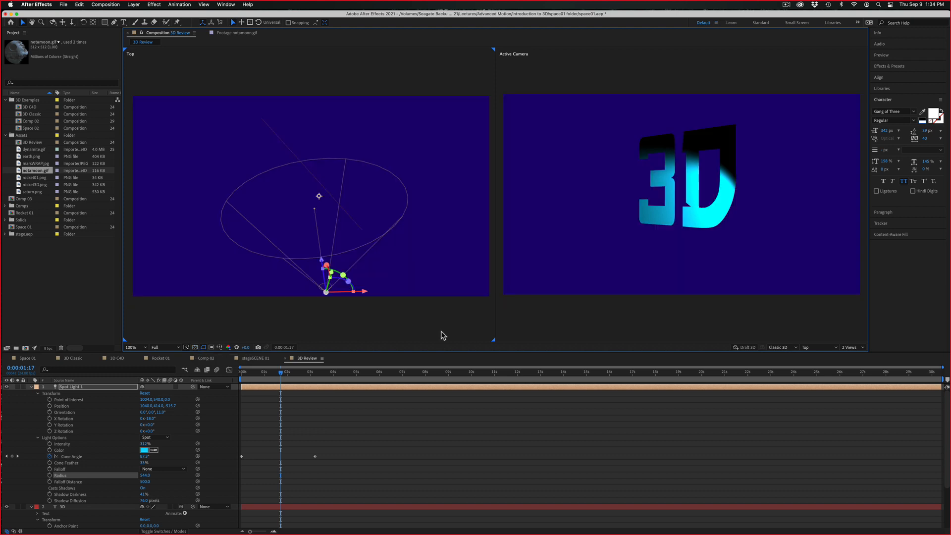
click(544, 329)
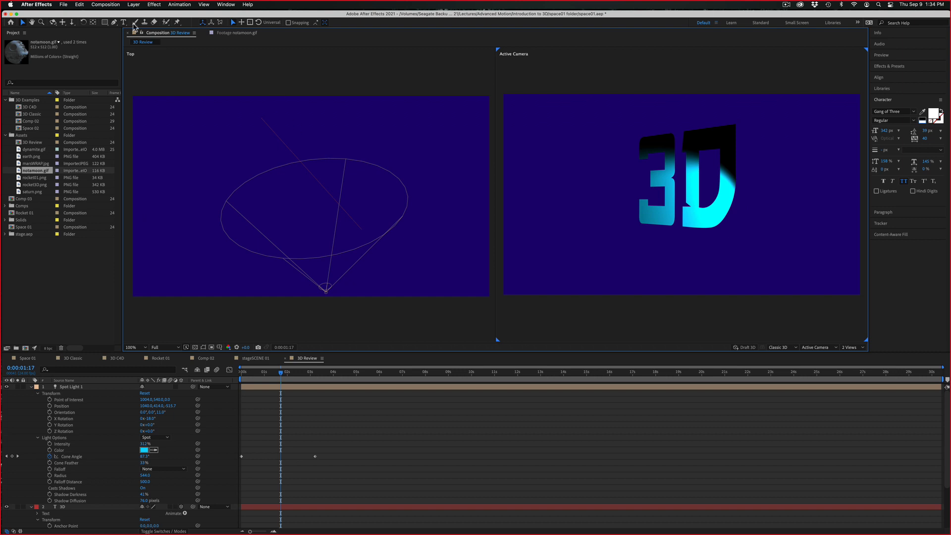
Create a green 1920 × 1080 px solid layer named Background
click(134, 5)
mouse_move(133, 15)
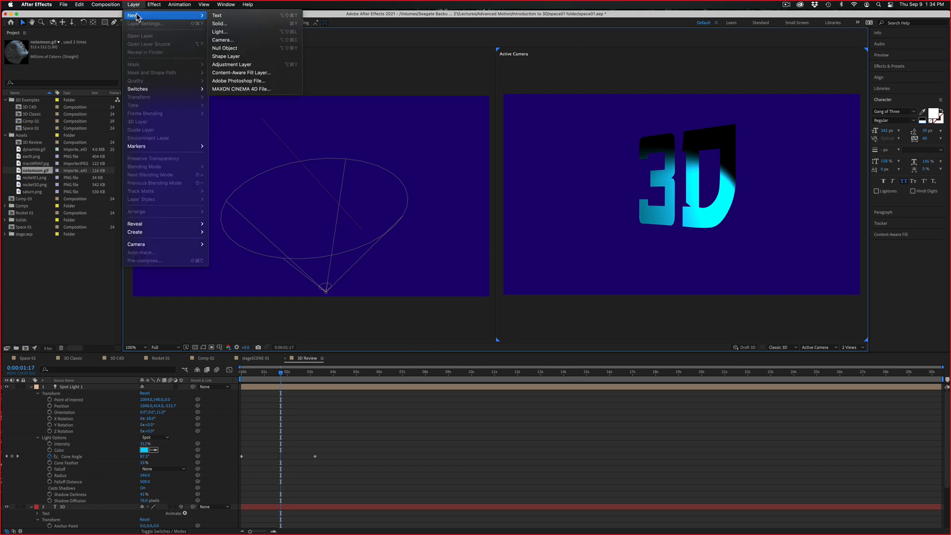
click(267, 25)
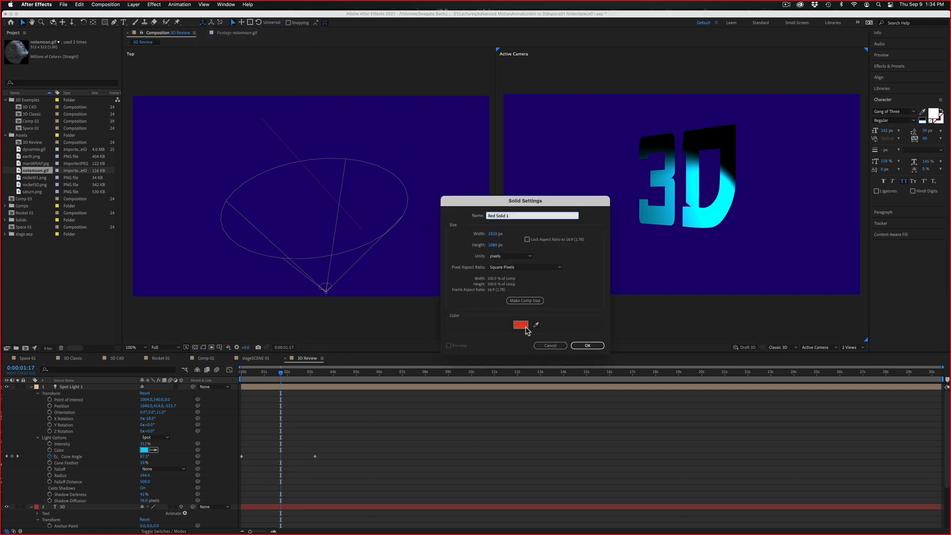
click(521, 325)
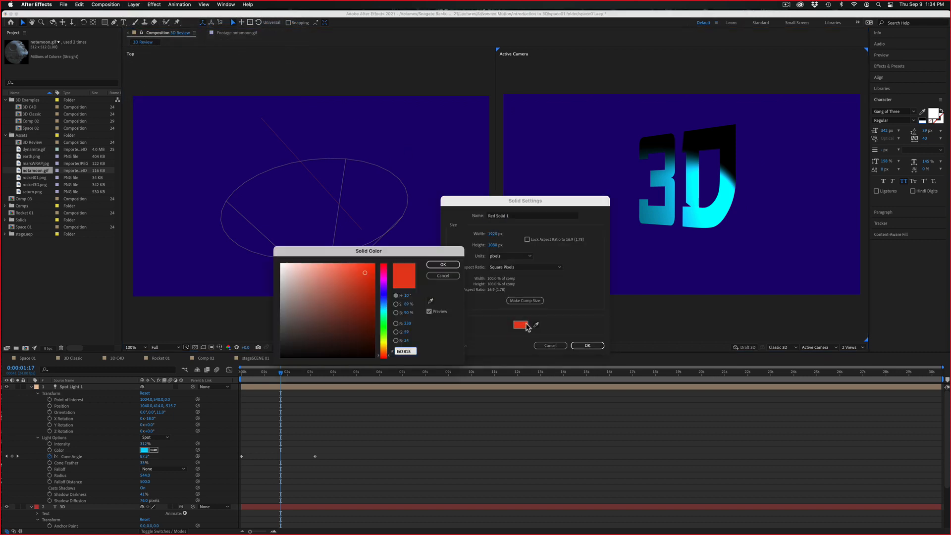
click(384, 293)
drag(383, 294, 386, 326)
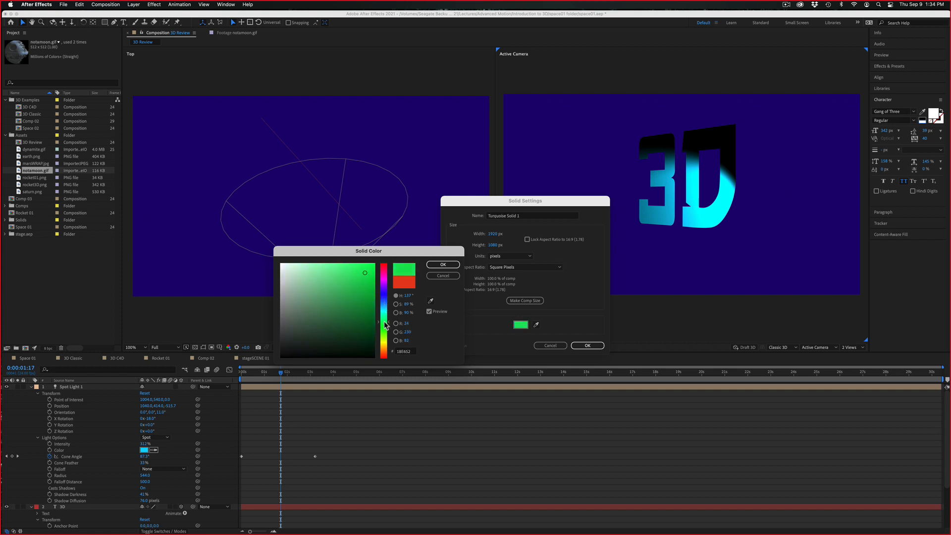
click(443, 265)
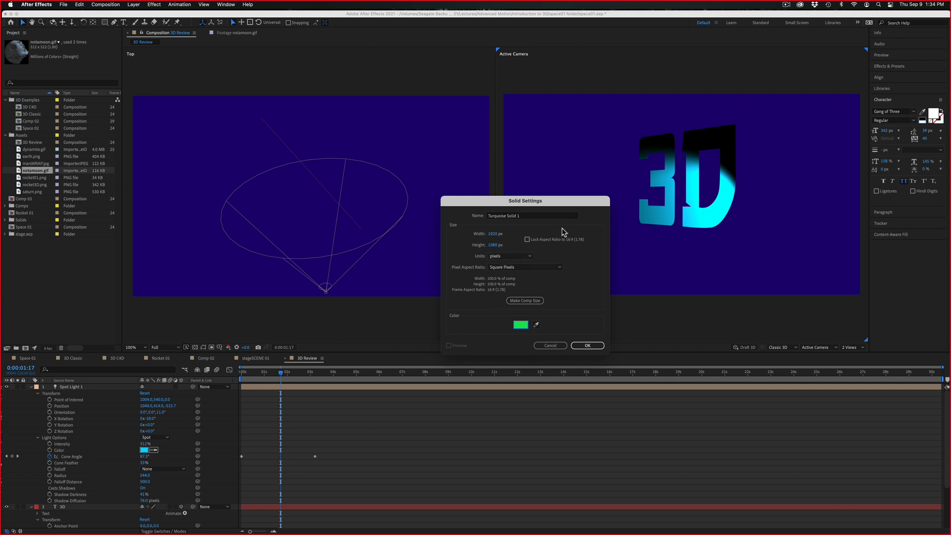
click(517, 216)
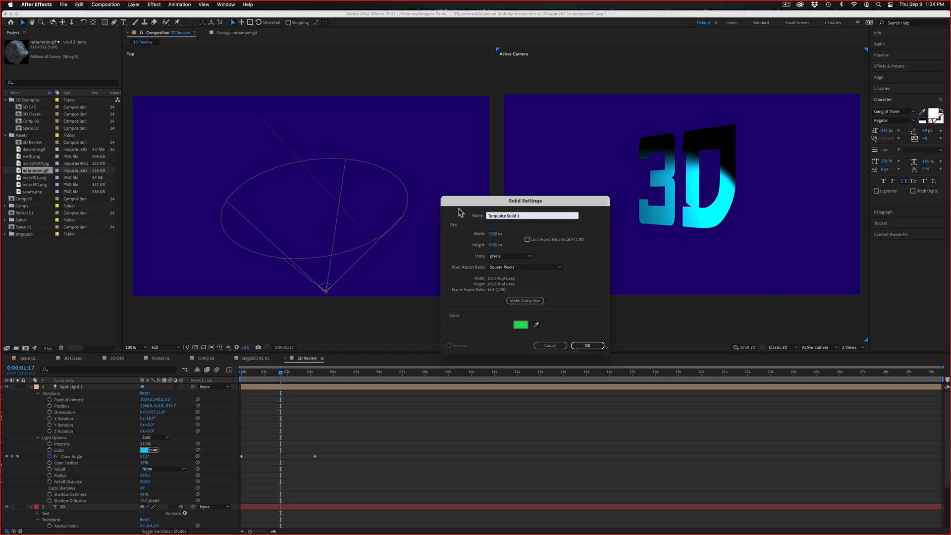
text(Background)
key(Return)
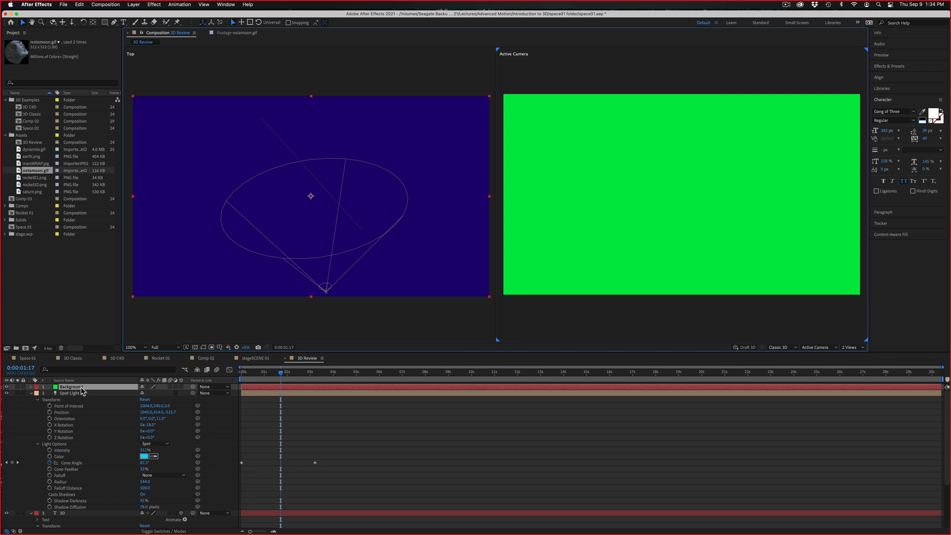
Collapse the 3D text and spot light layers and move the Background layer below the 3D text in the layer stack
drag(82, 388, 80, 531)
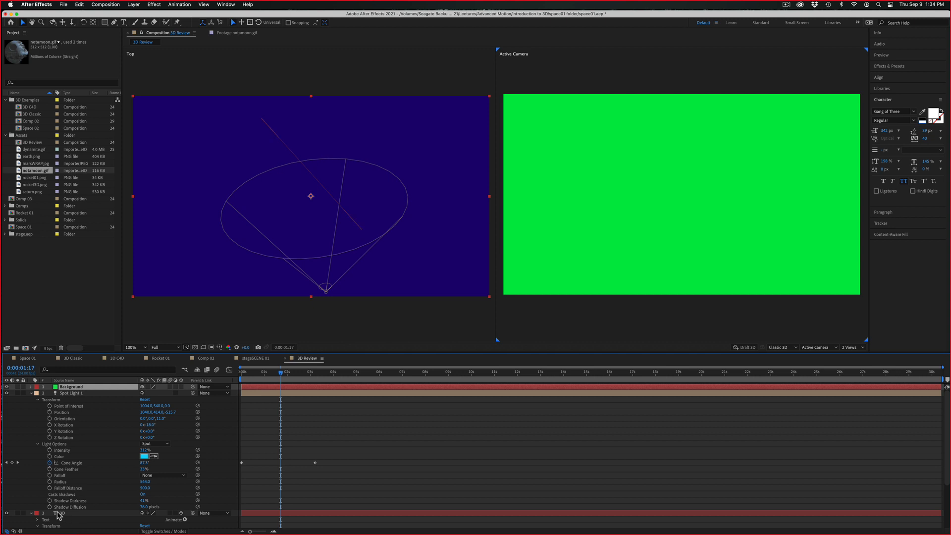
click(31, 513)
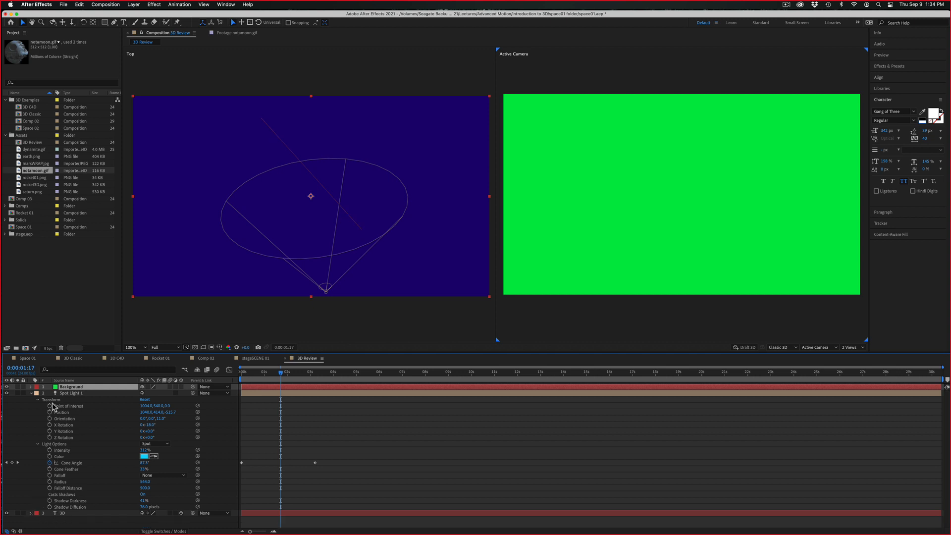
click(31, 393)
drag(72, 392, 65, 410)
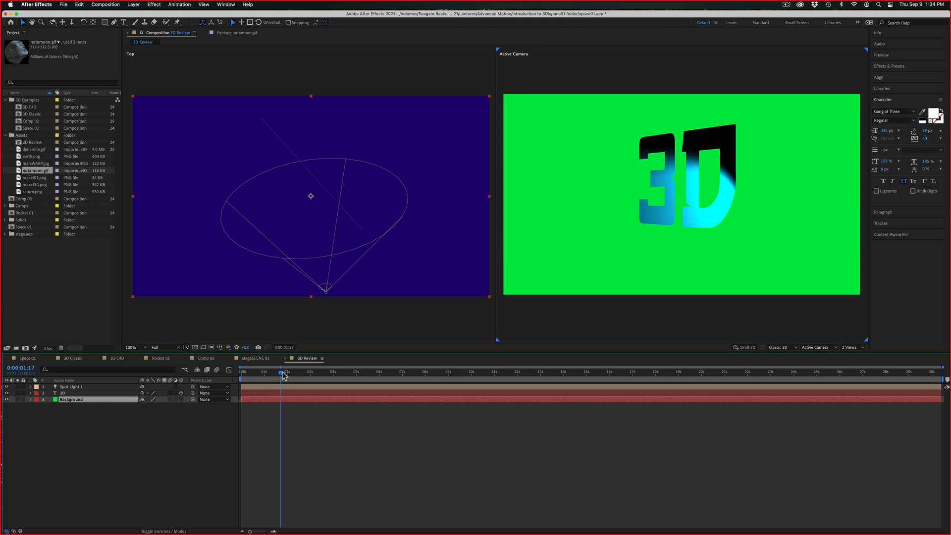
Make the Background a 3D layer and preview the light opening across it from 0:00:00:00 to 0:00:03:00
drag(280, 376, 294, 362)
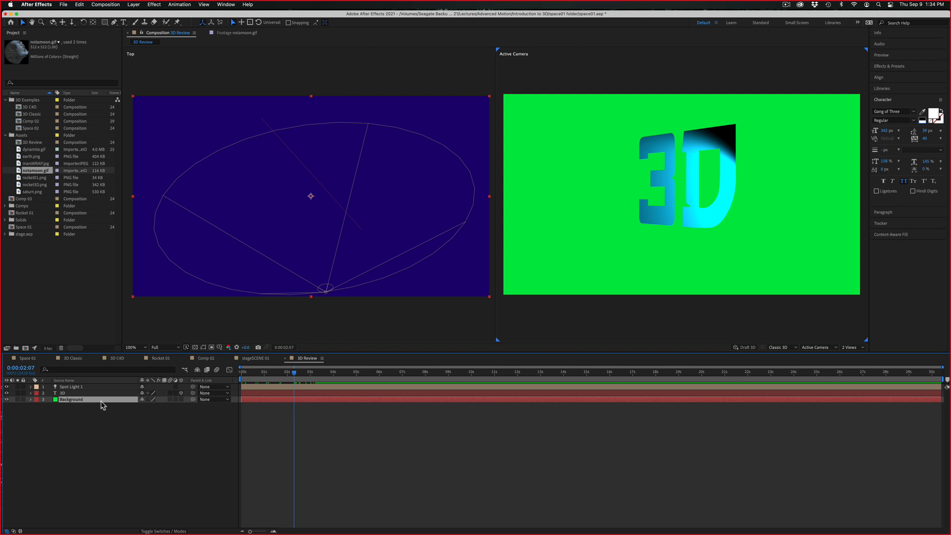
click(182, 399)
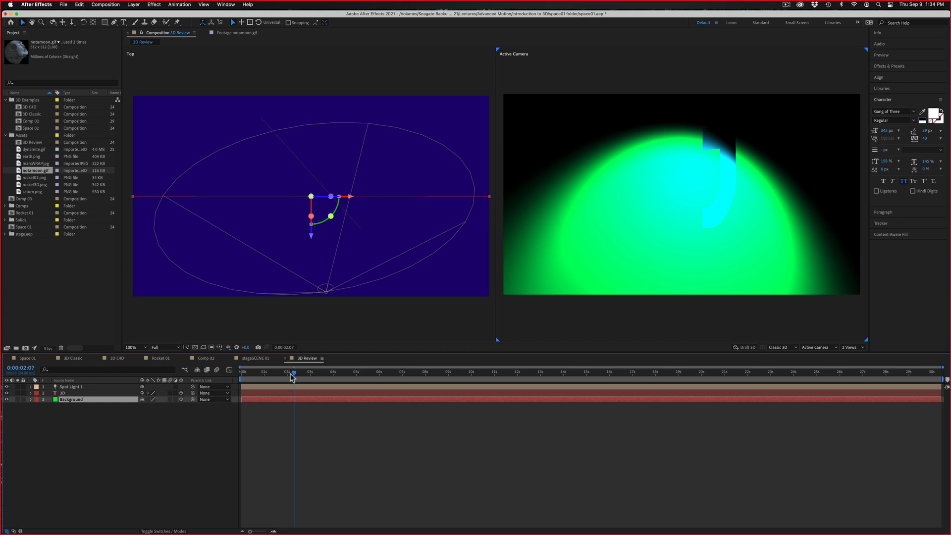
mouse_move(292, 377)
mouse_down()
mouse_move(220, 376)
mouse_move(280, 375)
mouse_up()
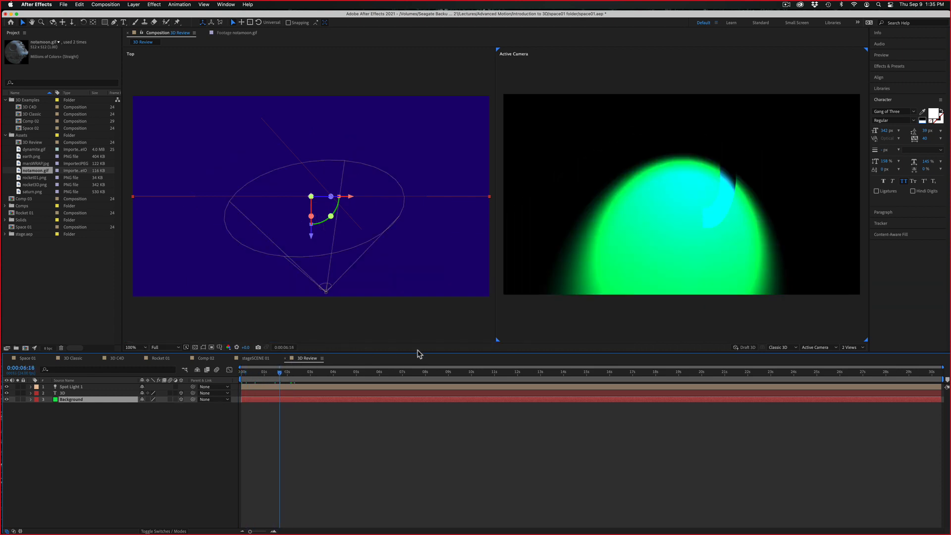
drag(417, 351, 147, 368)
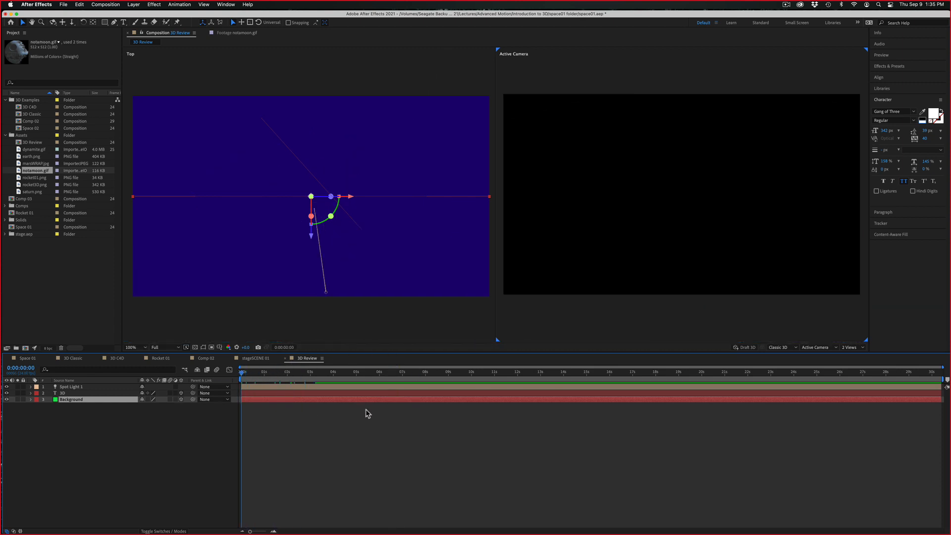
key(space)
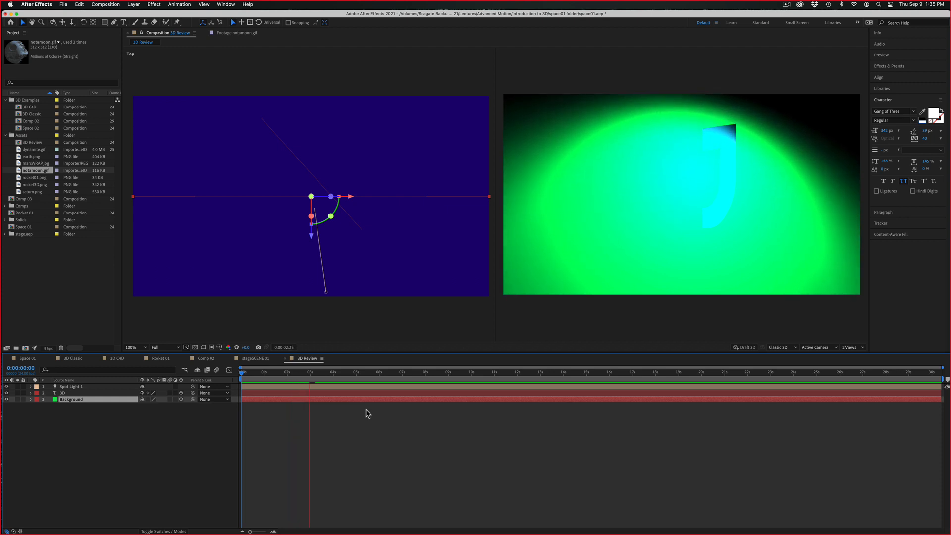
key(space)
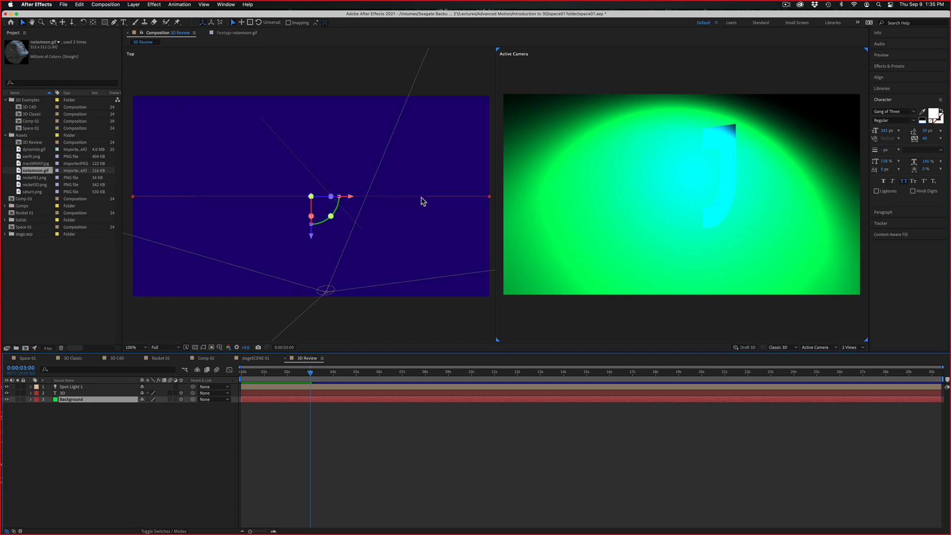
Push the Background layer back along its Z axis to about 600 in the Top view and scale it to 219%
click(448, 200)
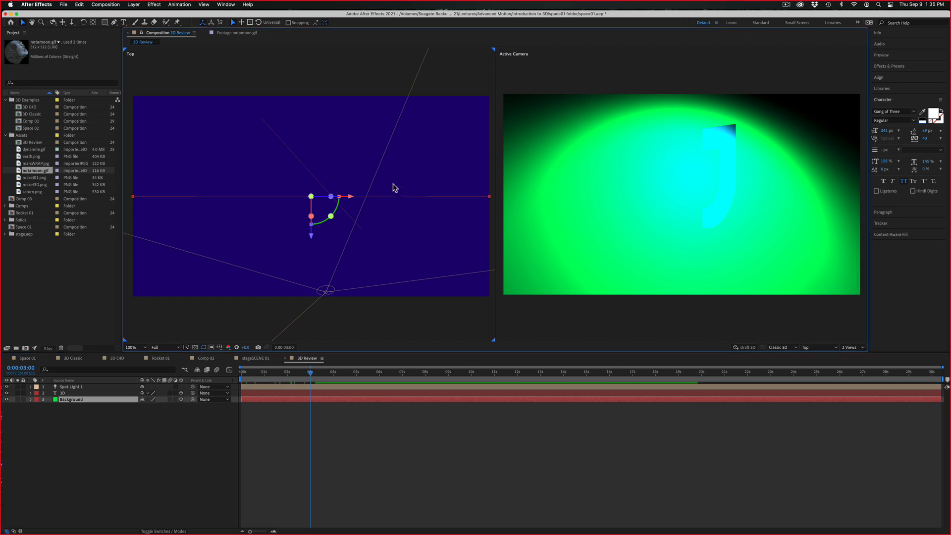
click(305, 167)
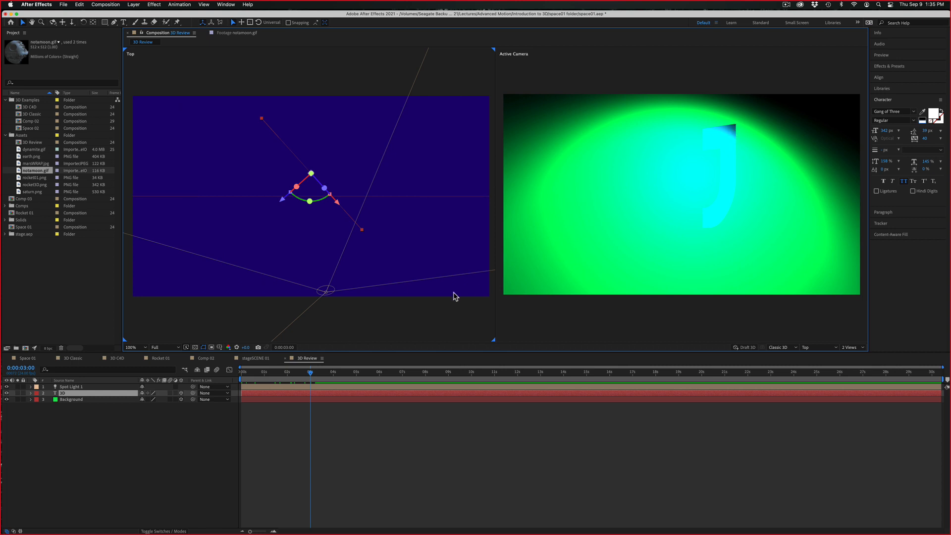
click(115, 401)
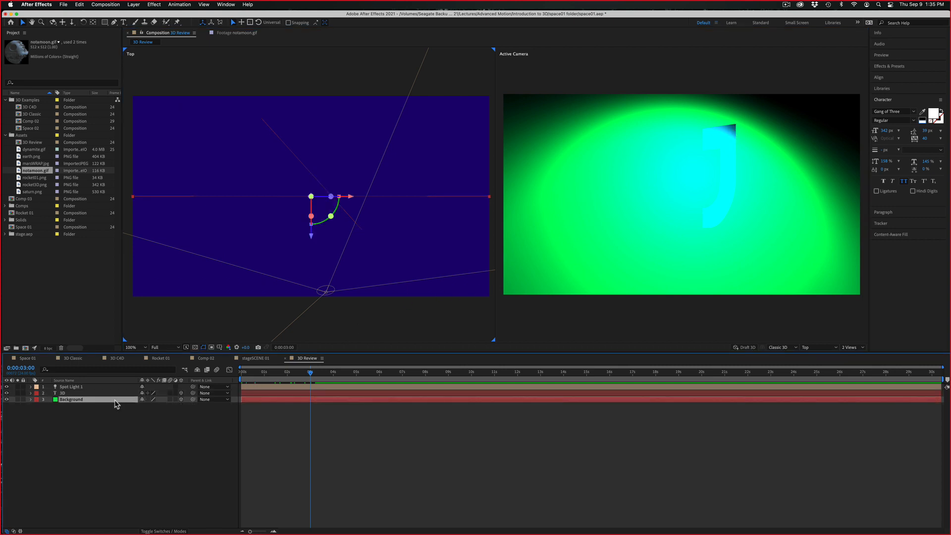
drag(310, 235, 320, 126)
key(s)
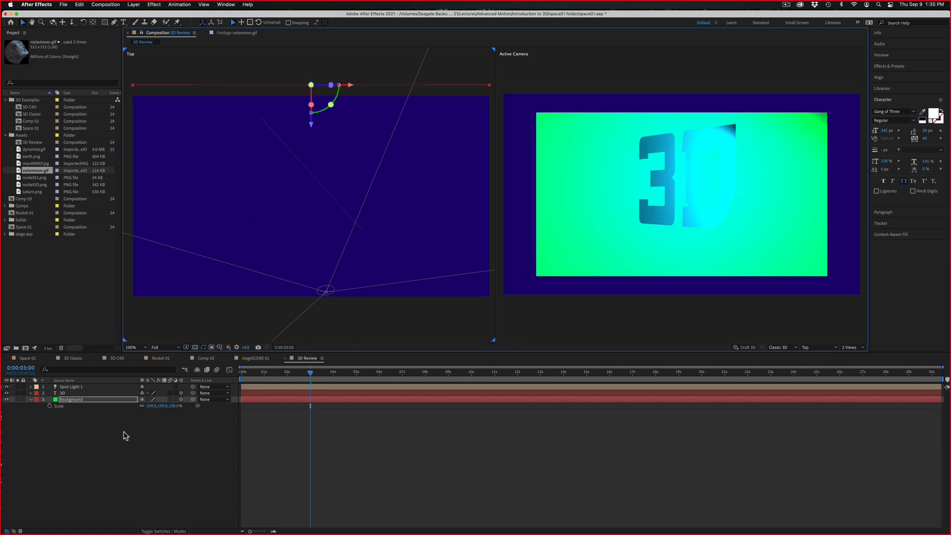
drag(151, 407, 182, 396)
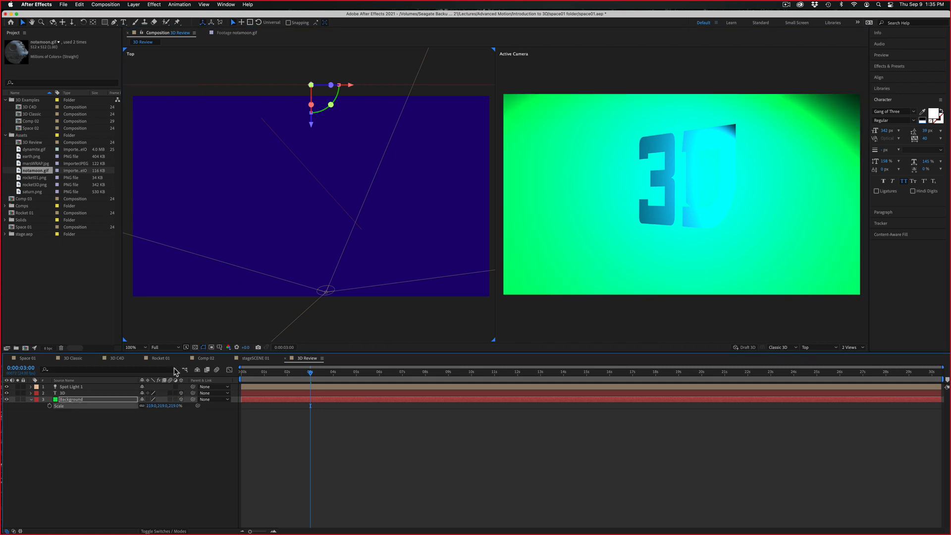
Set the 3D text's Y Rotation to 59° and expand the Background layer's full property list
click(32, 394)
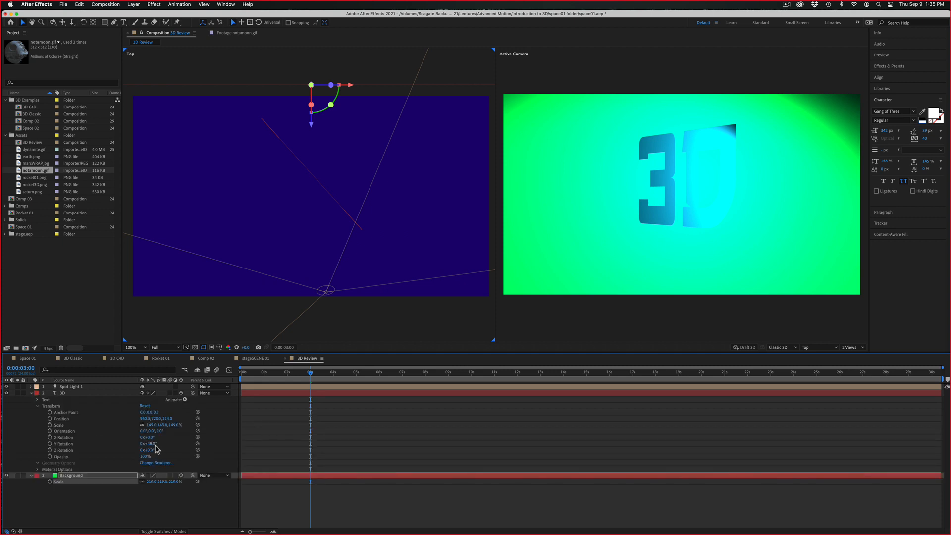
mouse_move(152, 444)
mouse_down()
mouse_move(141, 443)
mouse_move(156, 445)
mouse_up()
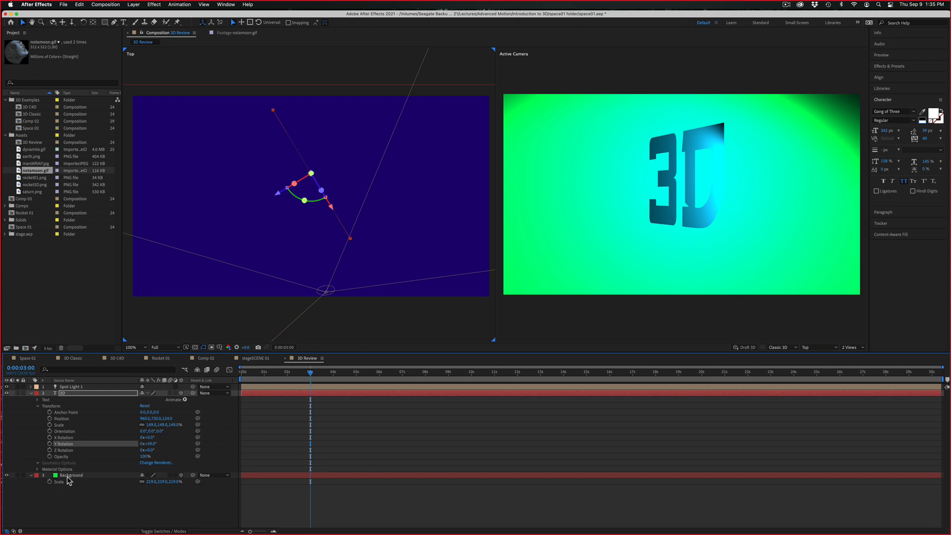
click(91, 476)
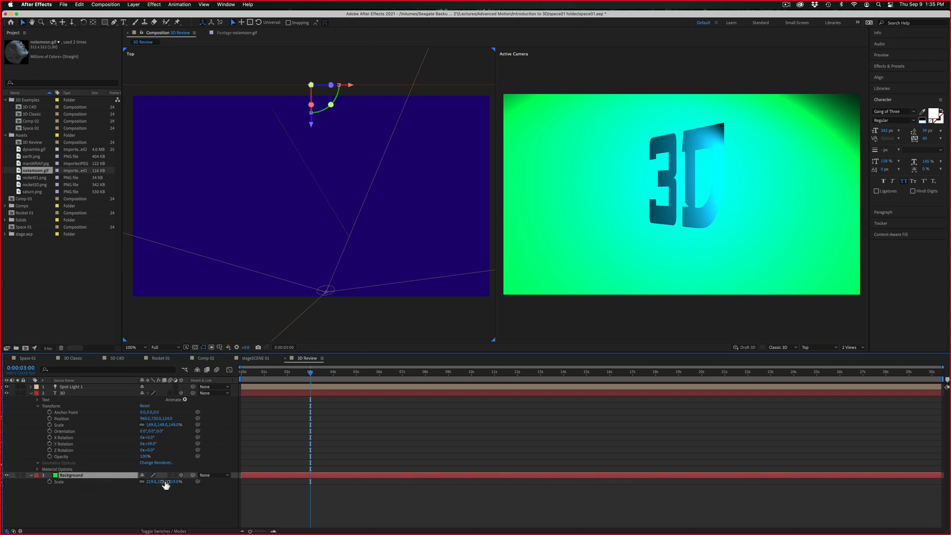
click(31, 476)
click(31, 475)
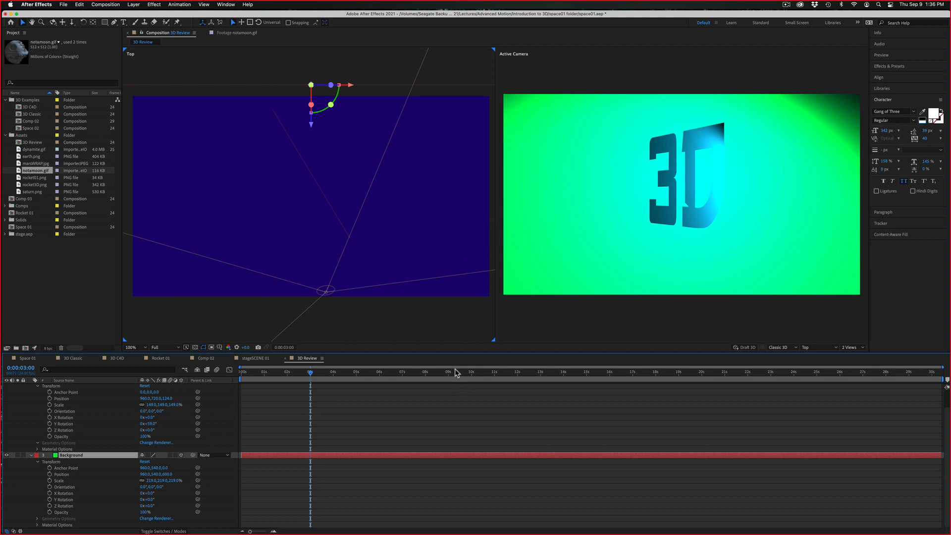
Enlarge the timeline area, set Casts Shadows to On in the 3D text's Material Options, and save the project
drag(457, 355, 443, 255)
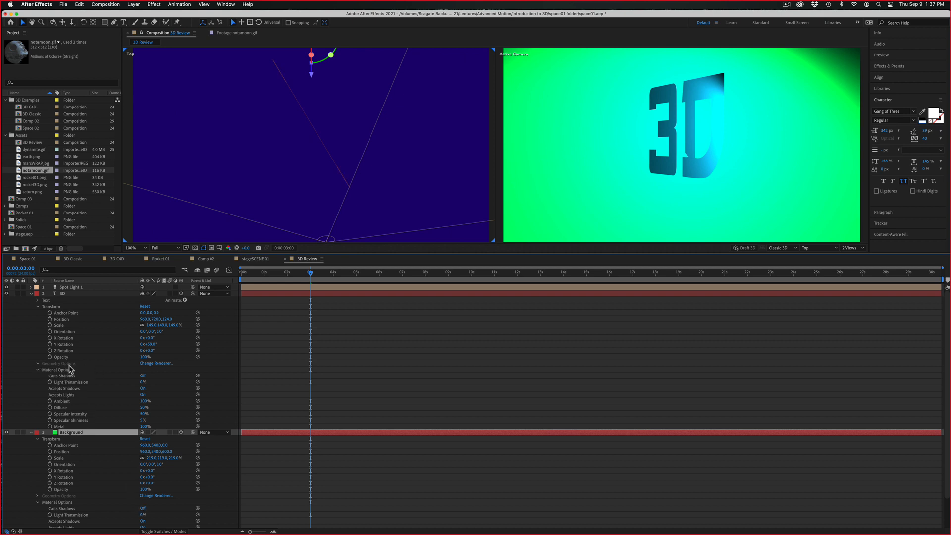
click(143, 376)
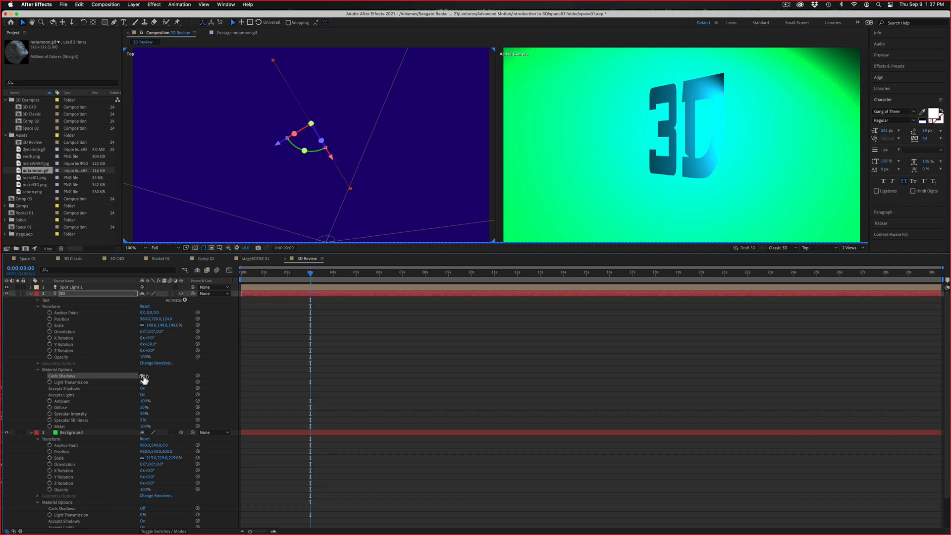
click(143, 377)
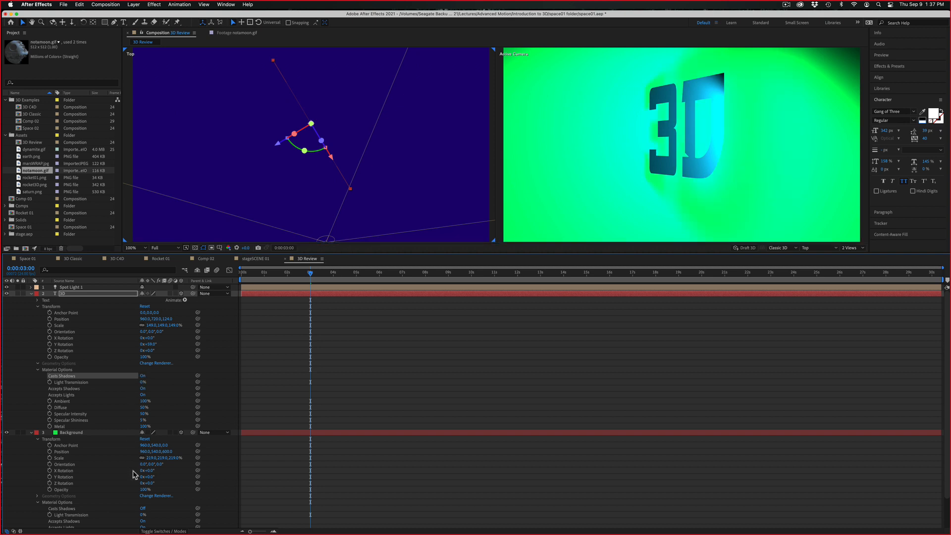
key(super+s)
Compare the Background layer's Accepts Shadows setting at Off and Only, and return it to On
click(143, 522)
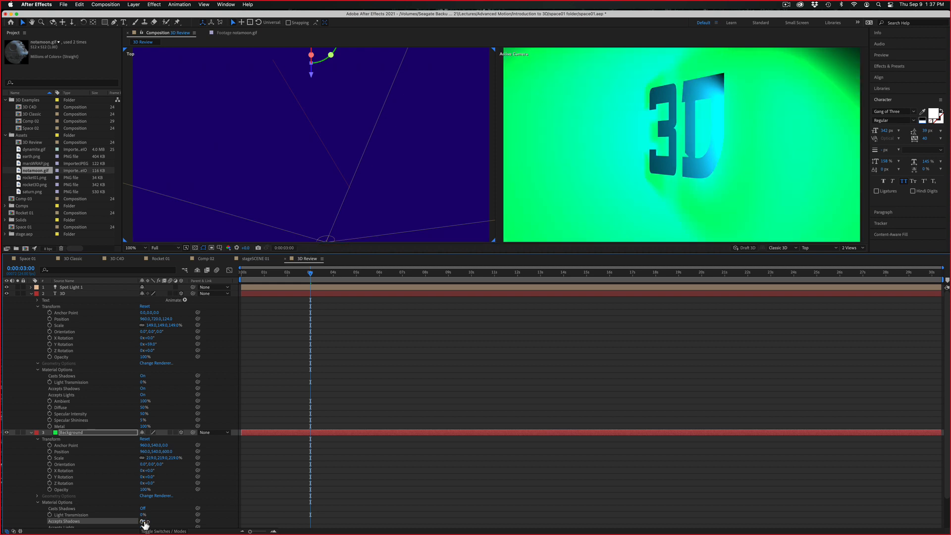
click(143, 522)
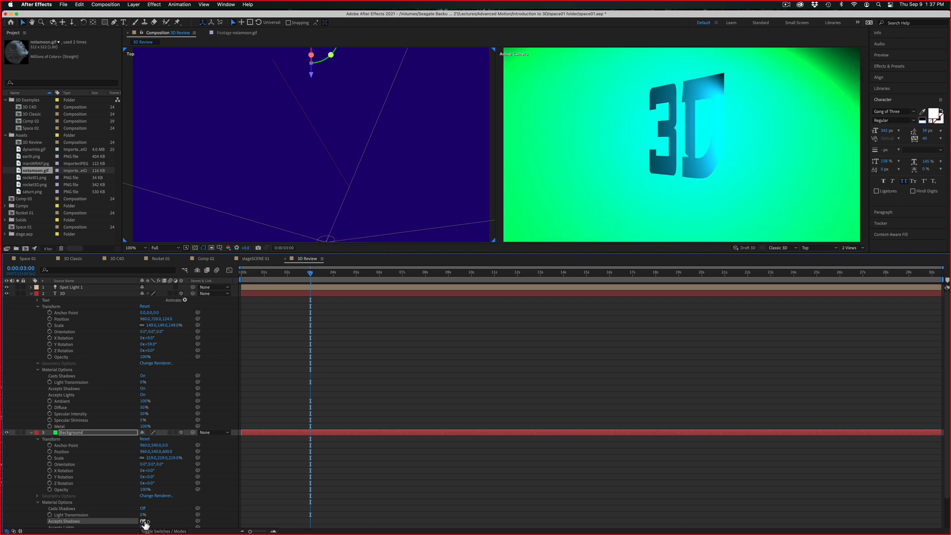
click(144, 522)
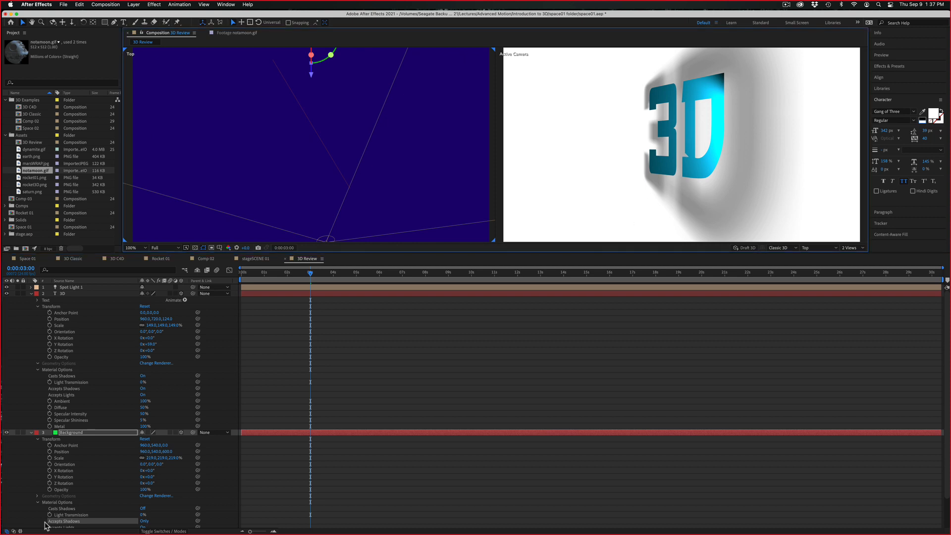
click(144, 522)
click(148, 521)
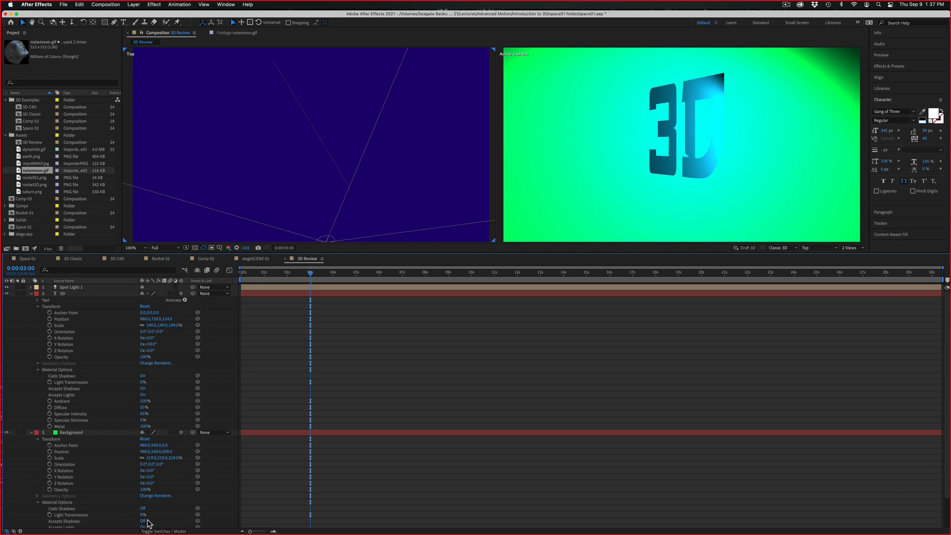
click(142, 521)
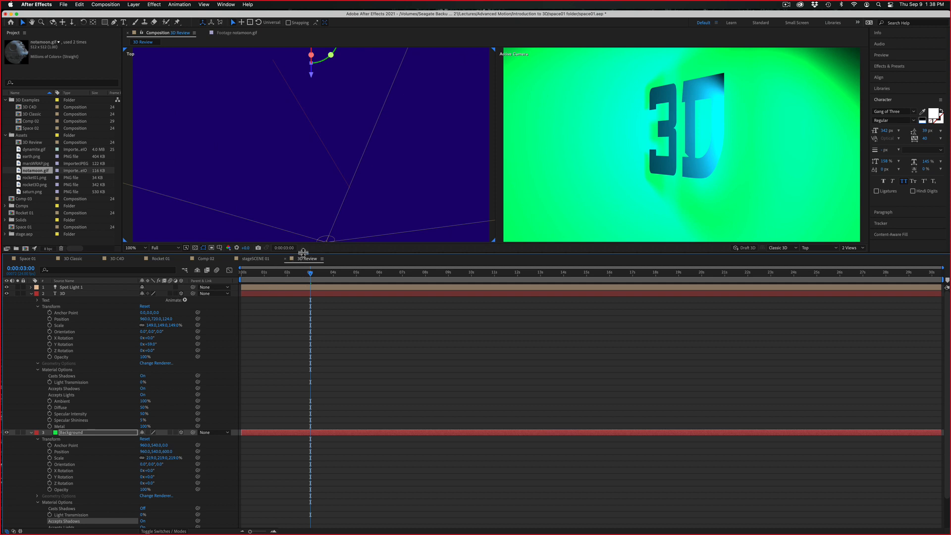
Enlarge the composition viewer and move Spot Light 1 closer to the 3D text in the Top view
drag(303, 253, 287, 380)
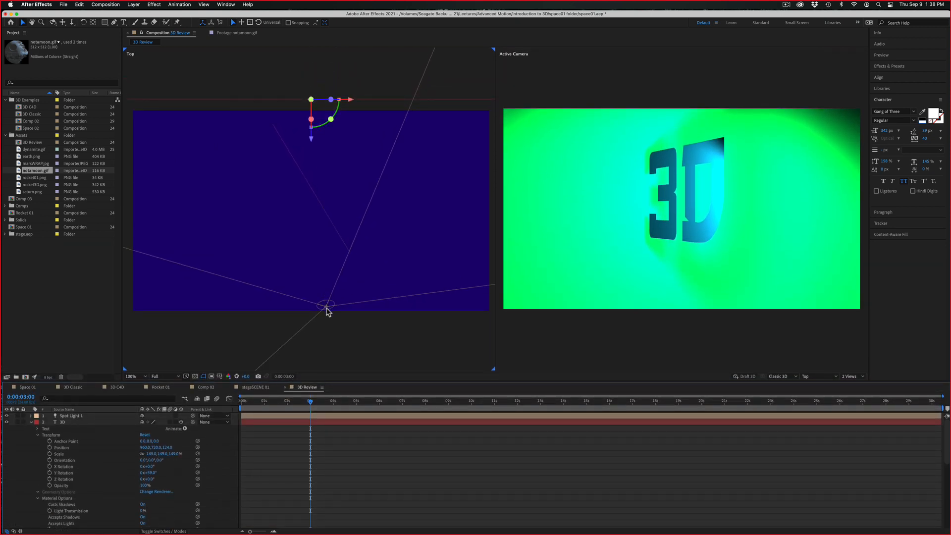
click(327, 309)
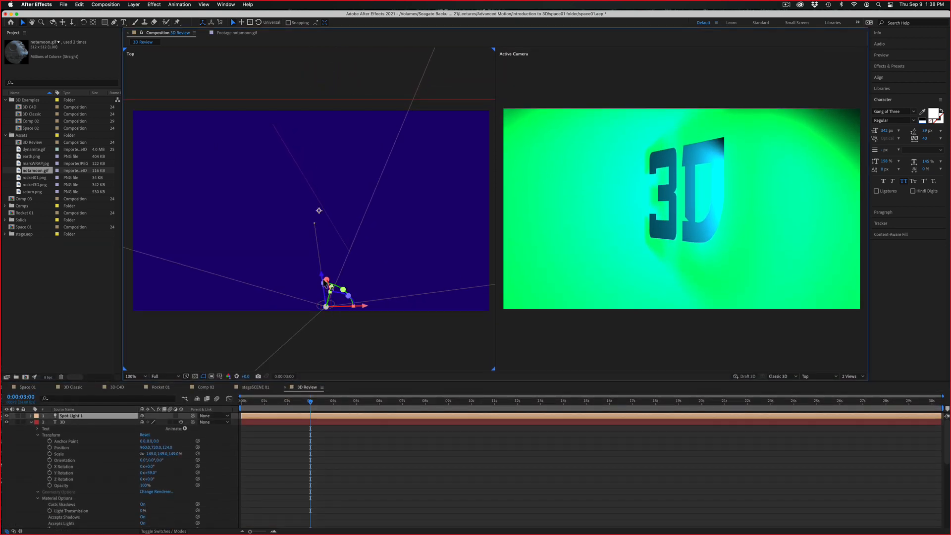
drag(327, 307, 321, 254)
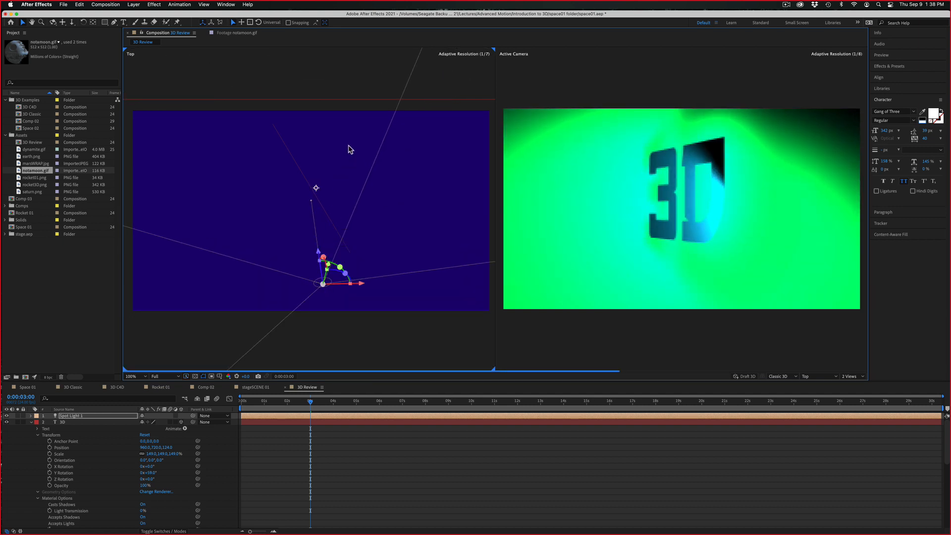
Push the Background layer farther back in the Top view to a Z position of about 1008
key(comma)
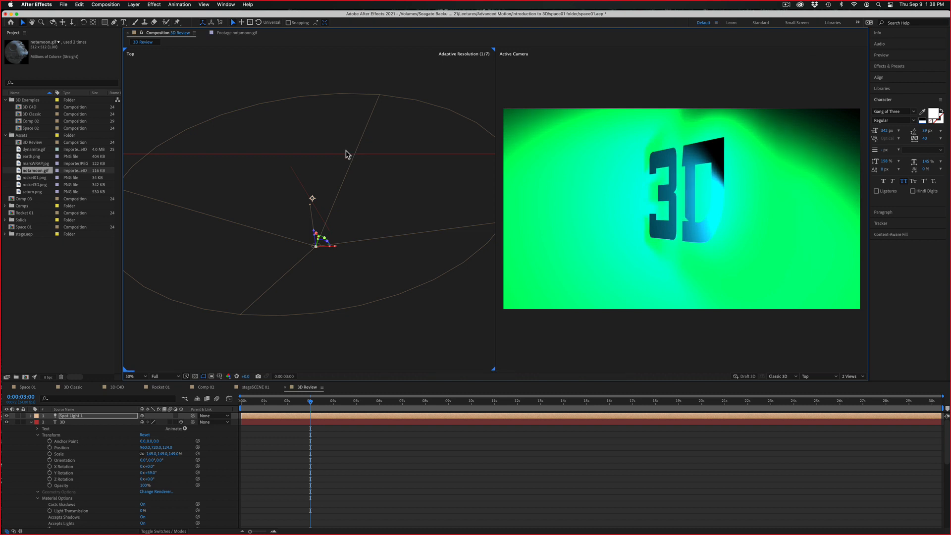
click(345, 154)
drag(310, 178, 319, 139)
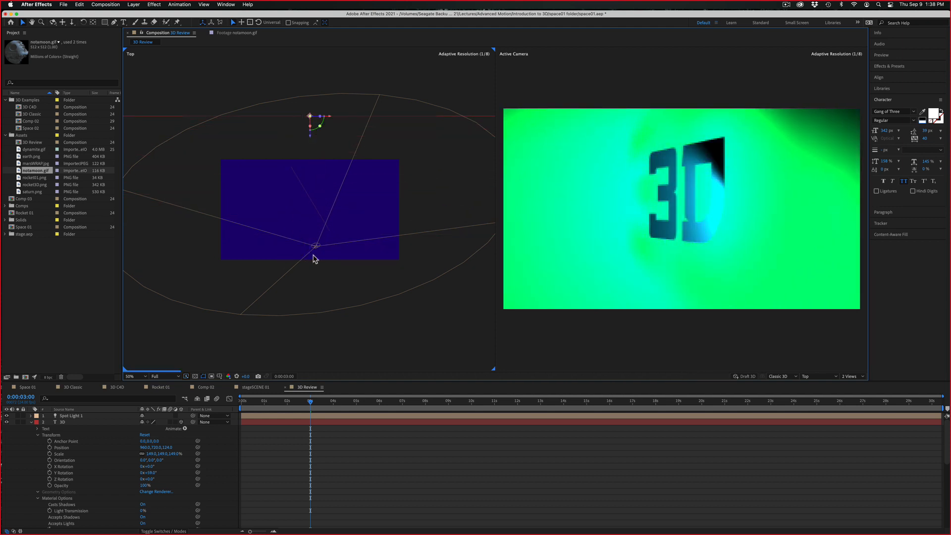
In the 3D text's Material Options, set Ambient to about 51%, Diffuse to 100% and Specular Shininess to 100%, keeping Metal at 100%
click(322, 216)
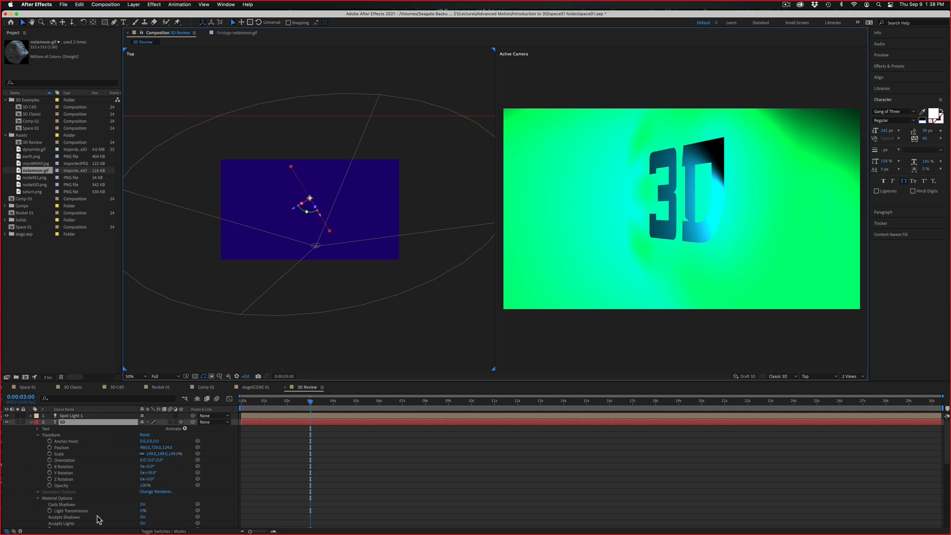
drag(142, 512, 101, 513)
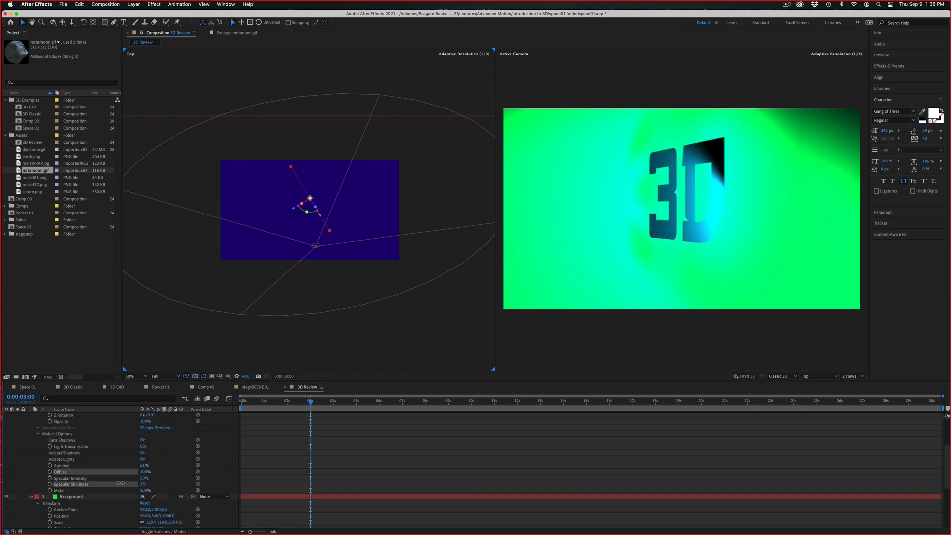
drag(121, 484, 291, 464)
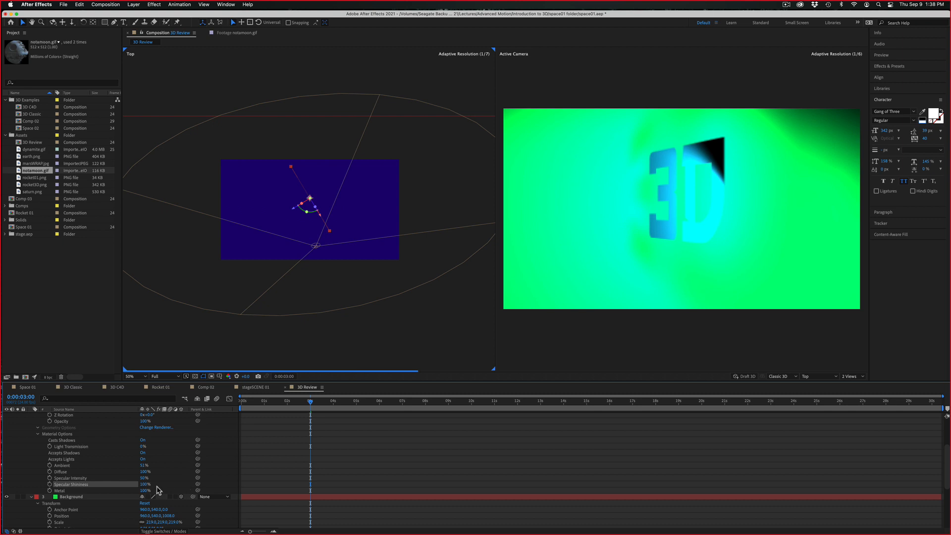
drag(144, 490, 58, 482)
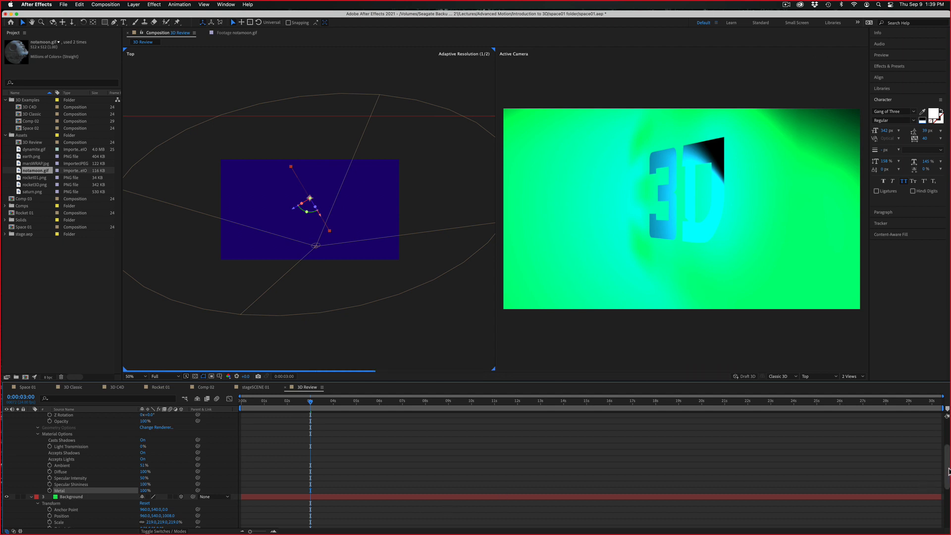
Lower the Diffuse value in the Background layer's Material Options to 1%
scroll(948, 474, down, 5)
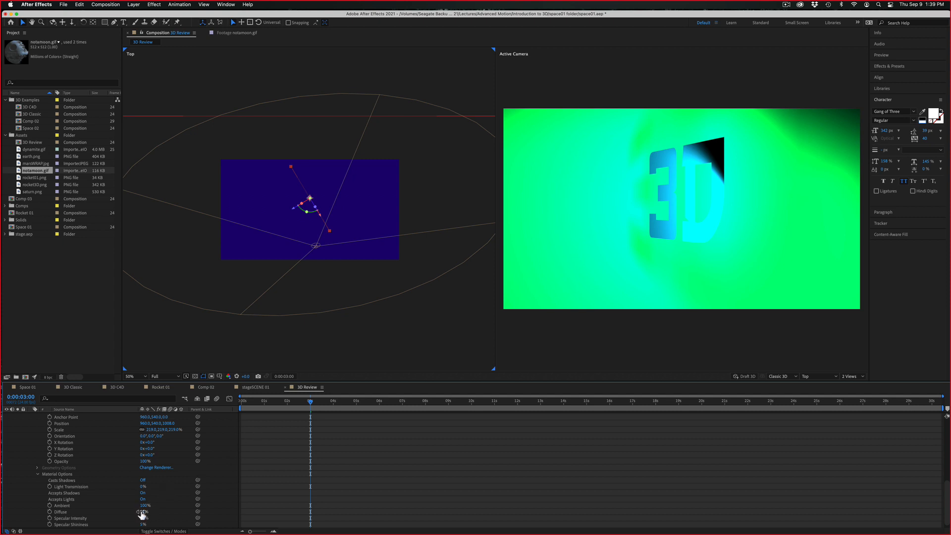
drag(140, 511, 105, 508)
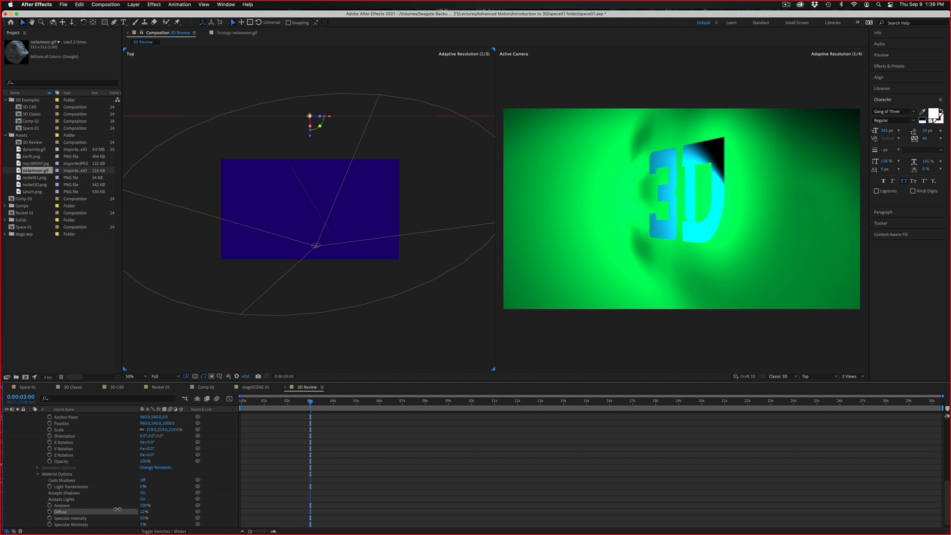
drag(166, 510, 126, 507)
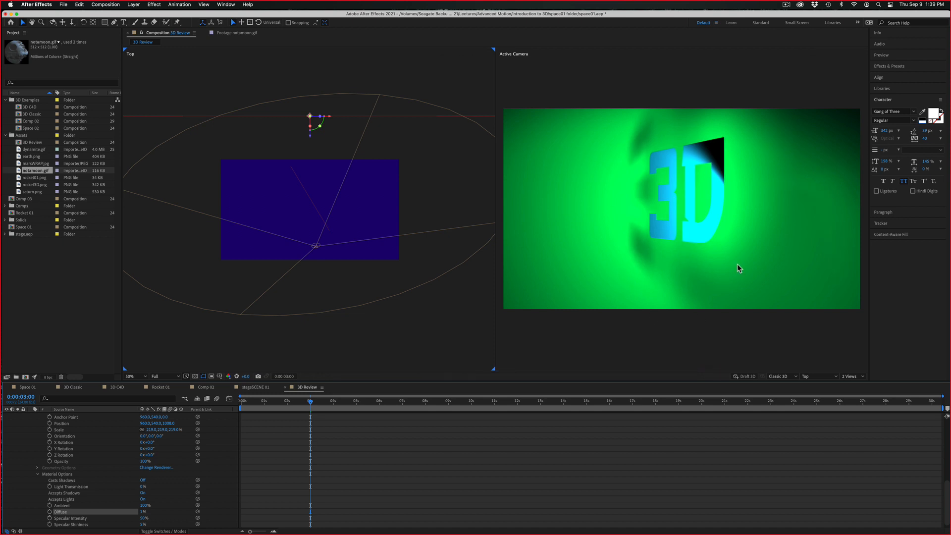
Set the Active Camera view's preview resolution to Half and scrub from the start to about 4 seconds
drag(311, 397, 194, 404)
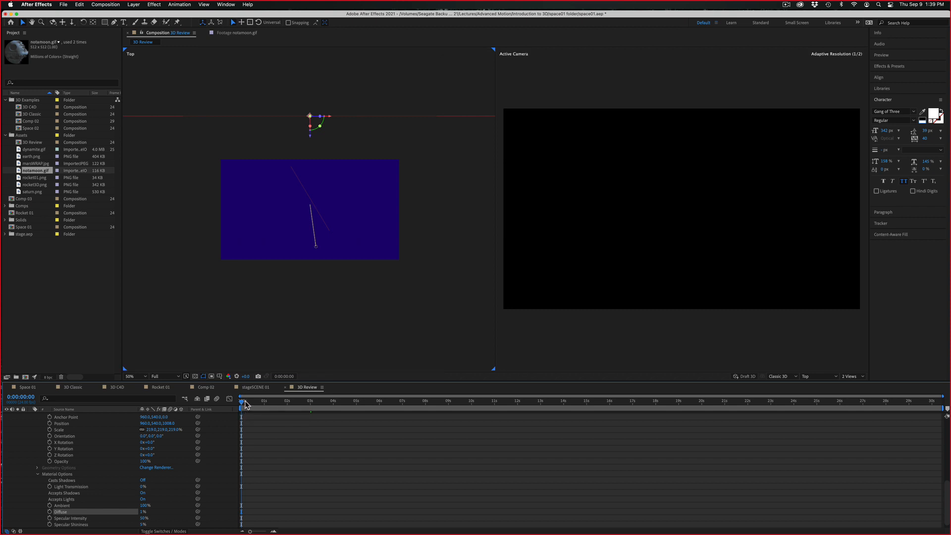
click(522, 335)
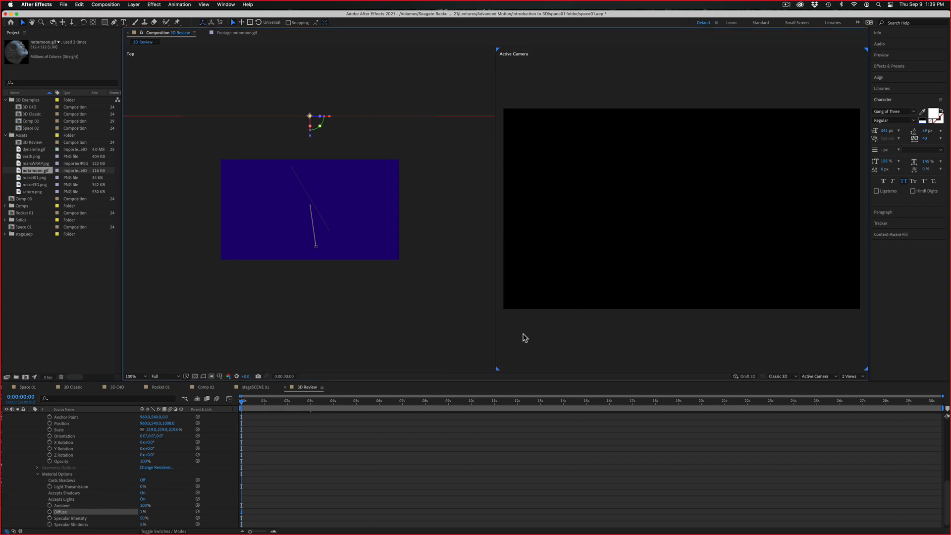
mouse_move(242, 401)
mouse_down()
mouse_move(347, 402)
mouse_move(237, 401)
mouse_up()
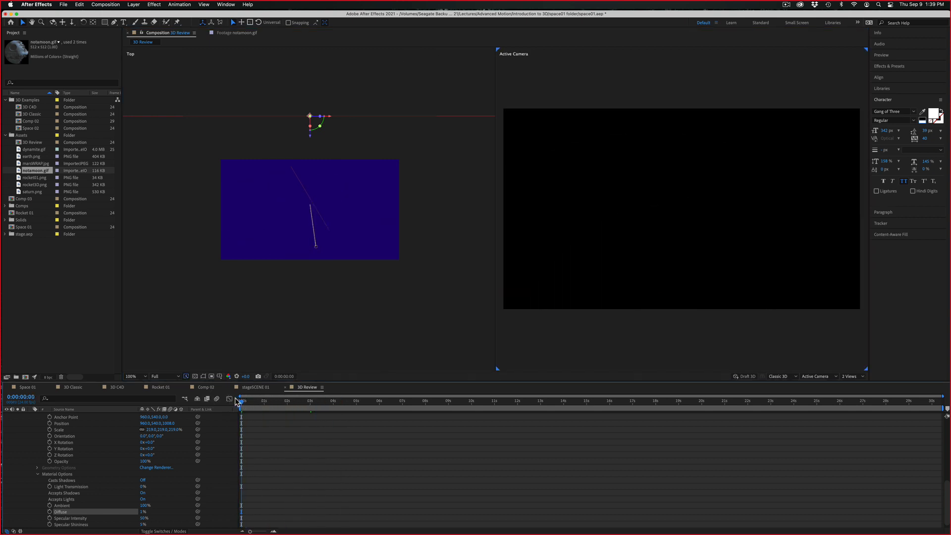
click(179, 380)
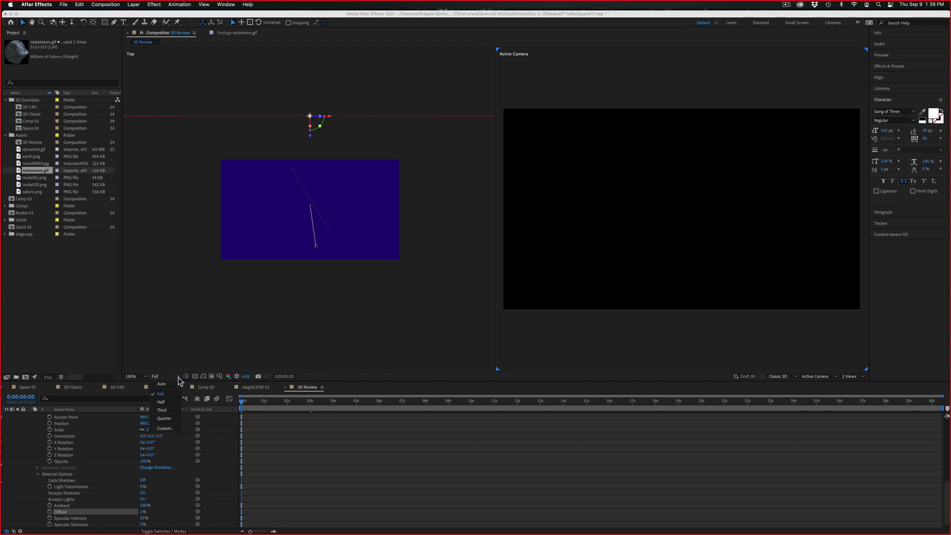
click(169, 402)
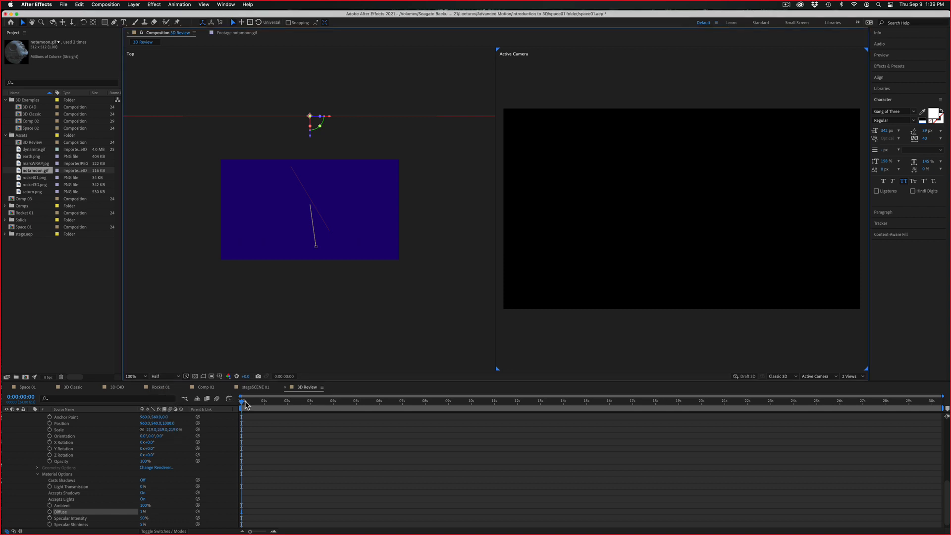
drag(244, 403, 337, 403)
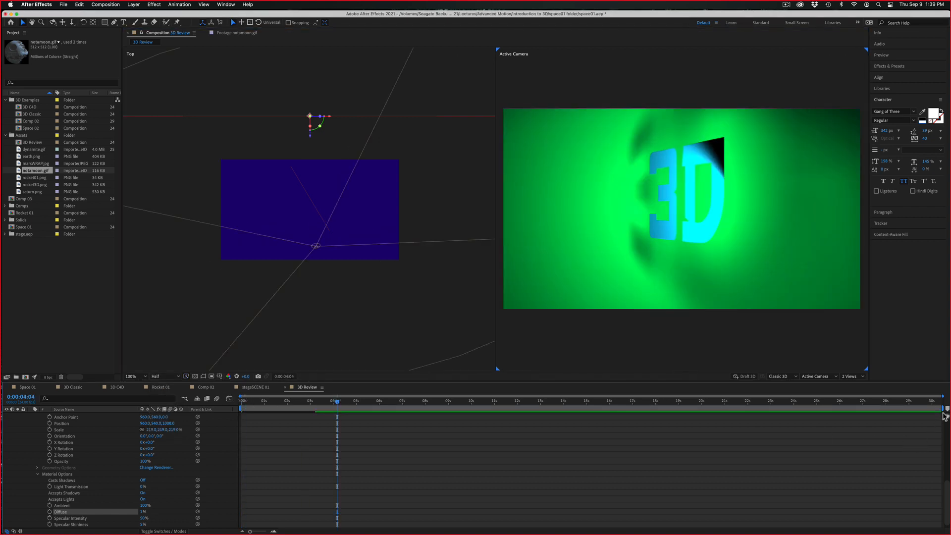
Shorten the work area to end at about 6.5 seconds and preview the spot light animation from the start
drag(943, 409, 217, 390)
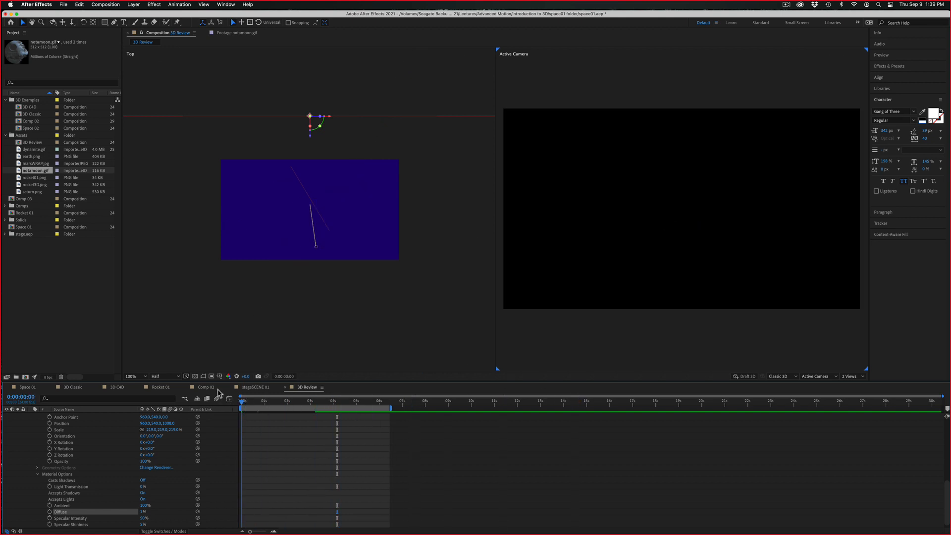
key(space)
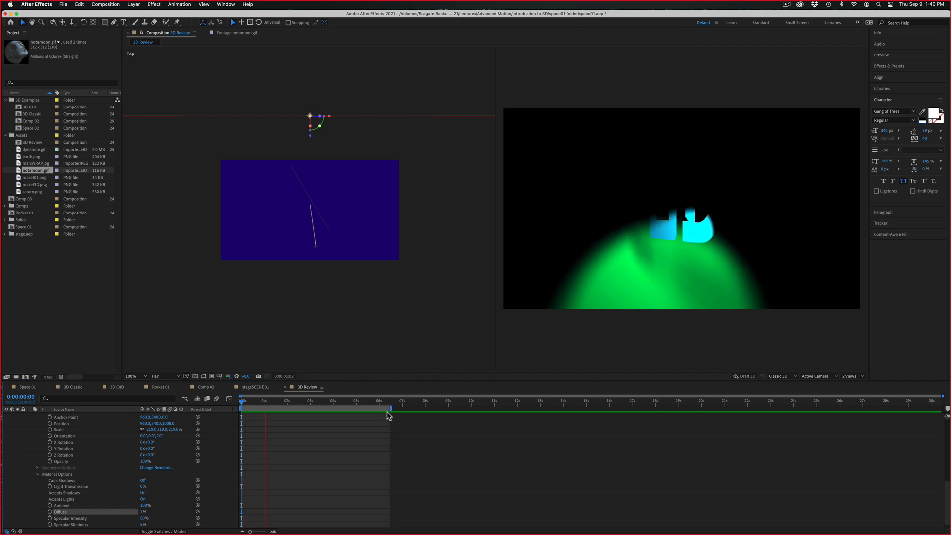
key(space)
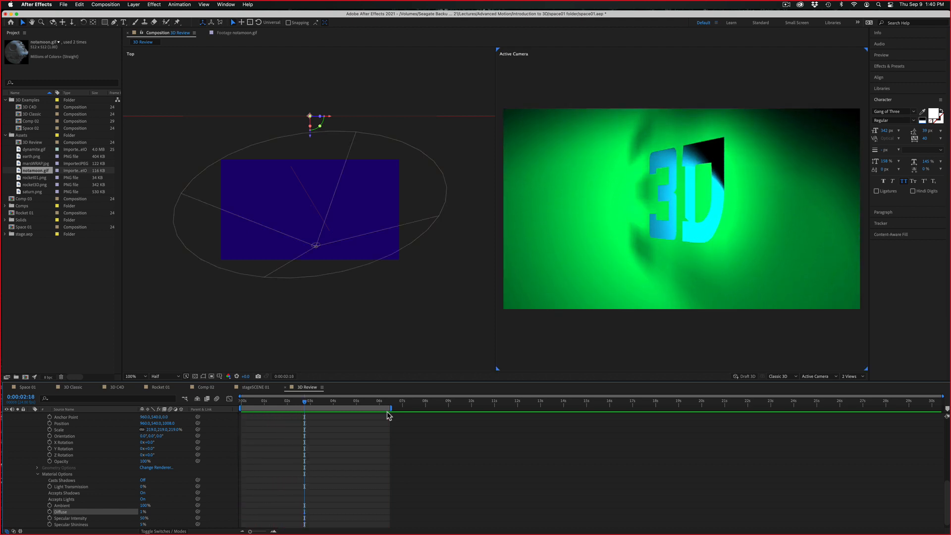
Reveal the keyframed properties of all layers, collapse every layer's property list, and clear the selection
click(651, 445)
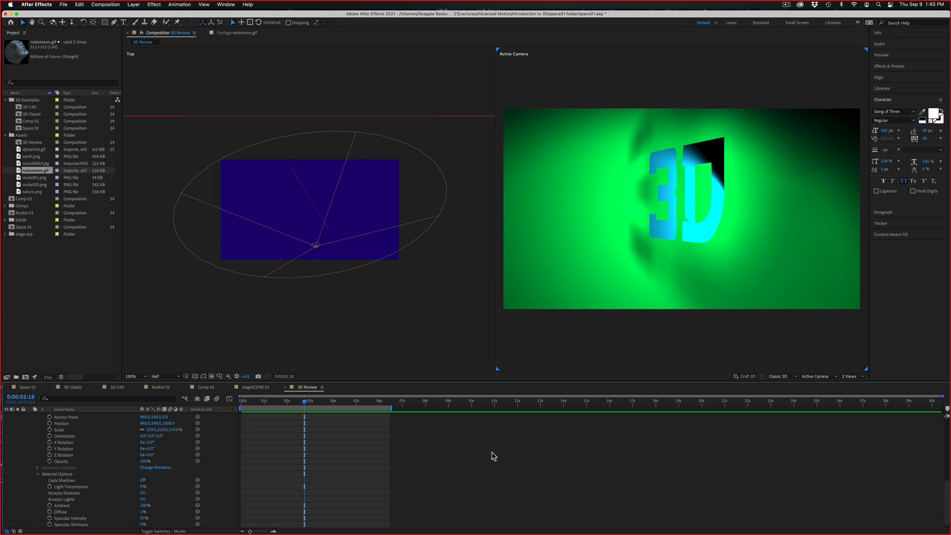
key(u)
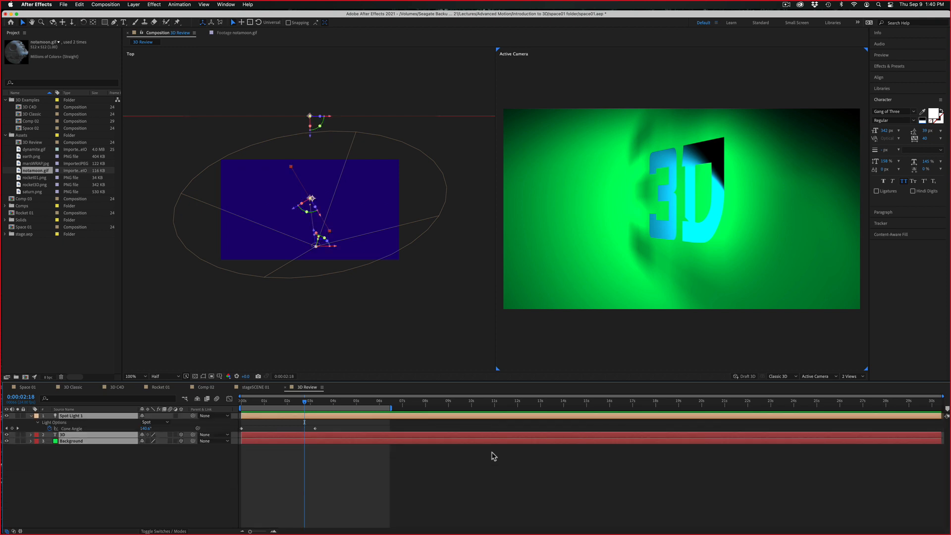
key(u)
click(493, 456)
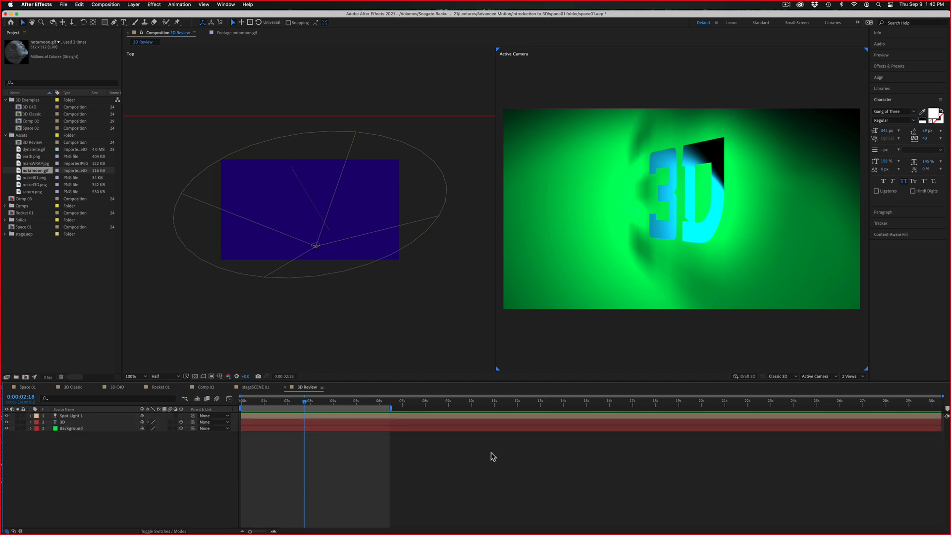
Show the 3D text layer's rotation, position, anchor point, opacity and scale properties one at a time
click(63, 423)
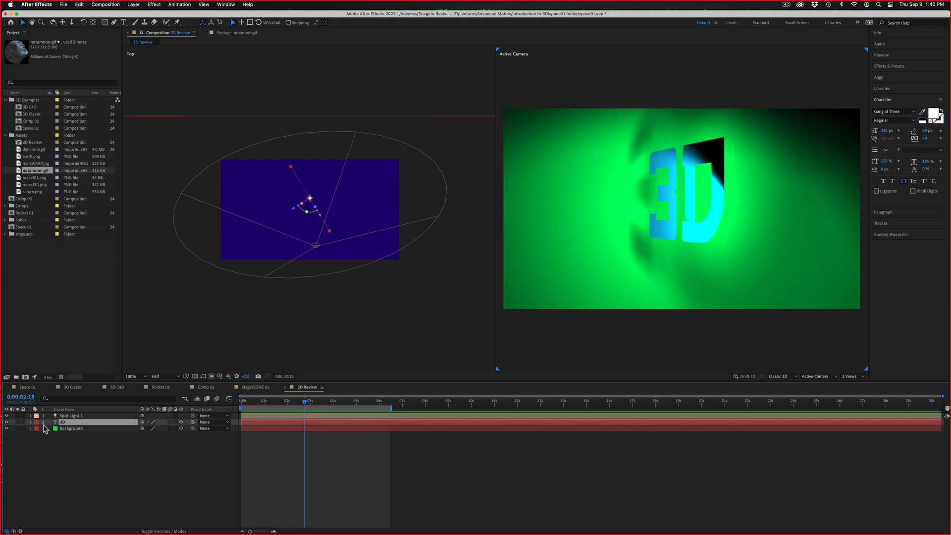
key(r)
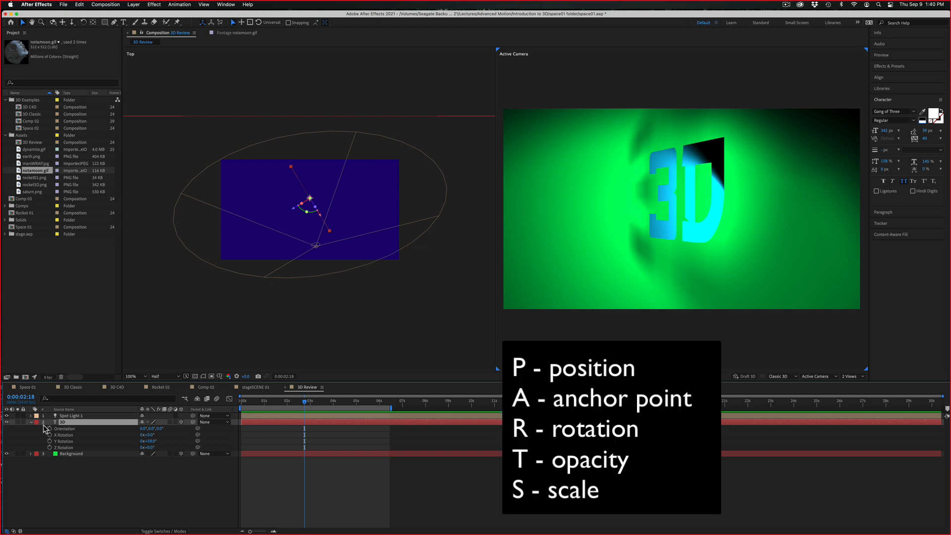
key(p)
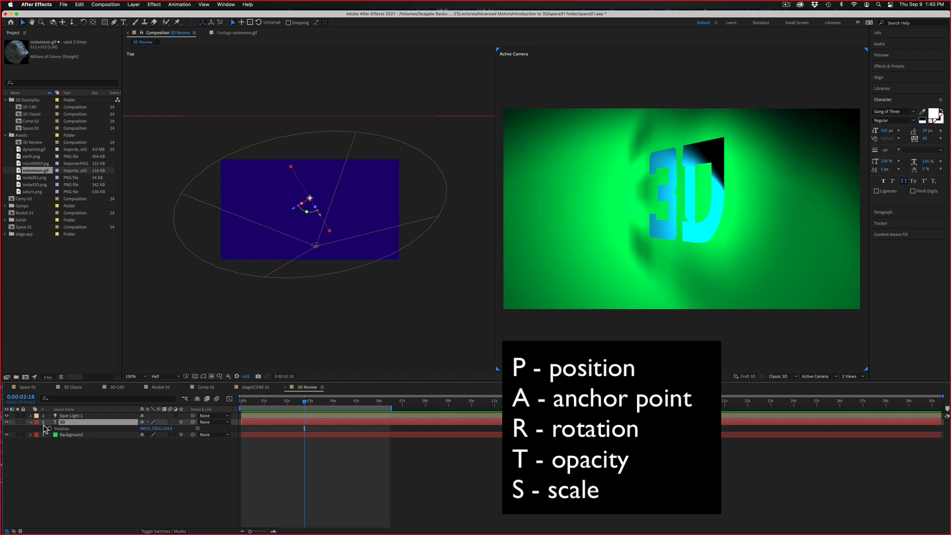
key(a)
key(r)
key(t)
key(s)
Expand the 3D text's full property list, collapse its Transform group, and display only Position and the rotation properties together
click(32, 422)
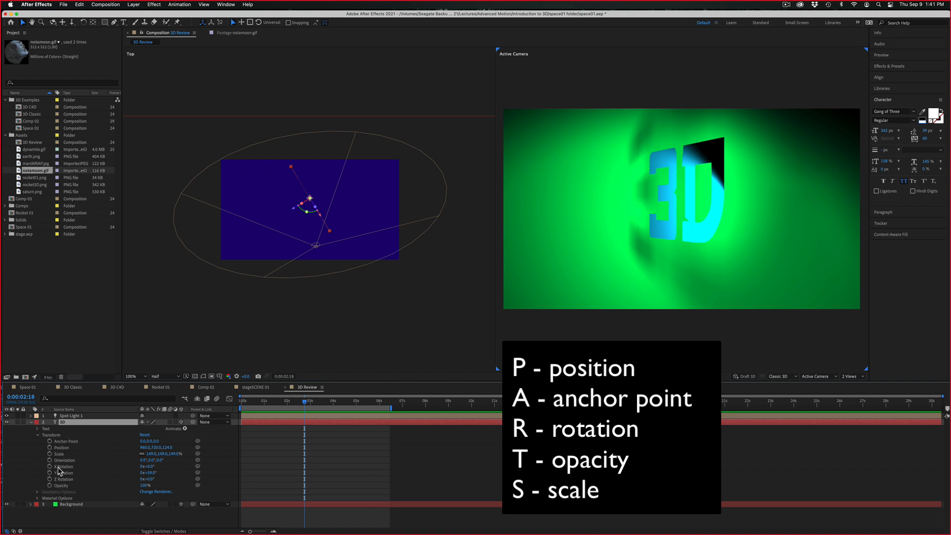
click(38, 435)
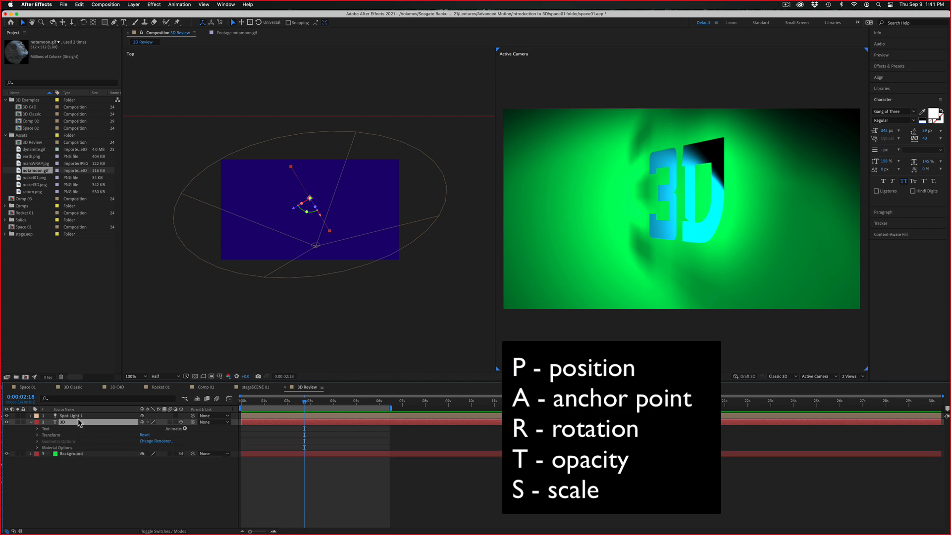
key(p)
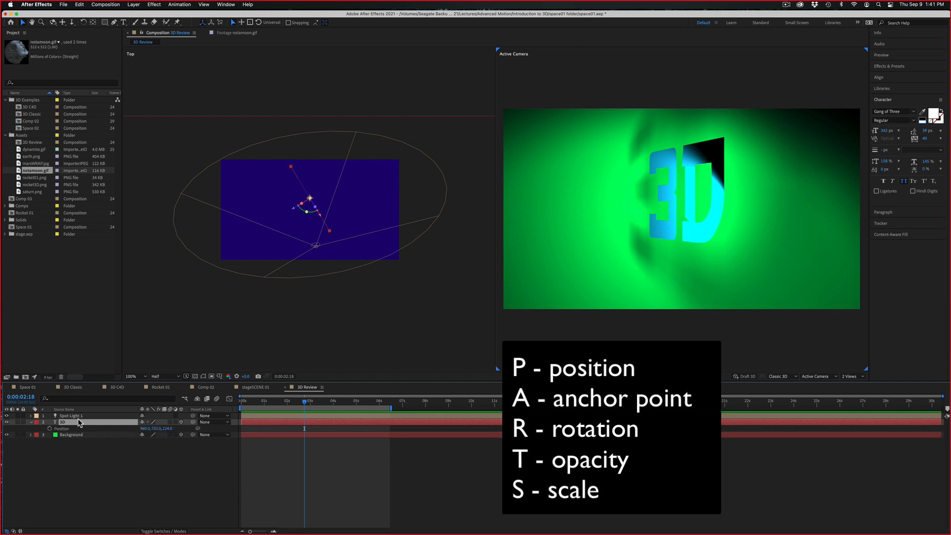
key(shift+r)
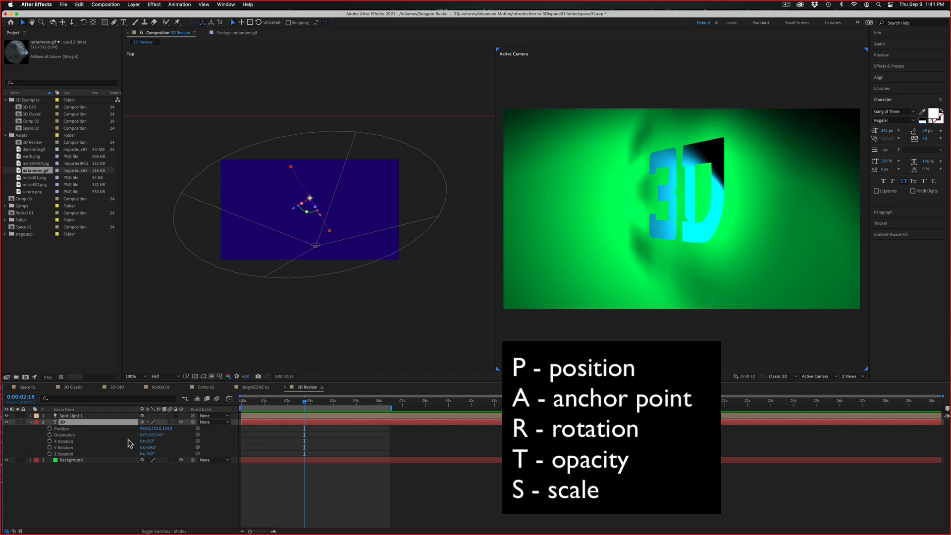
Turn the text layer's 3D switch off and back on, and undo these switch changes
click(181, 422)
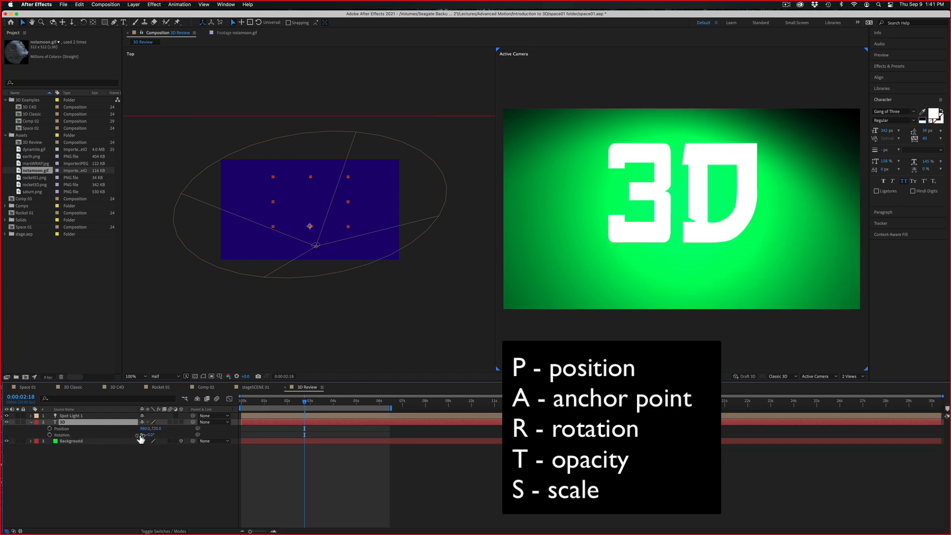
click(181, 422)
click(182, 505)
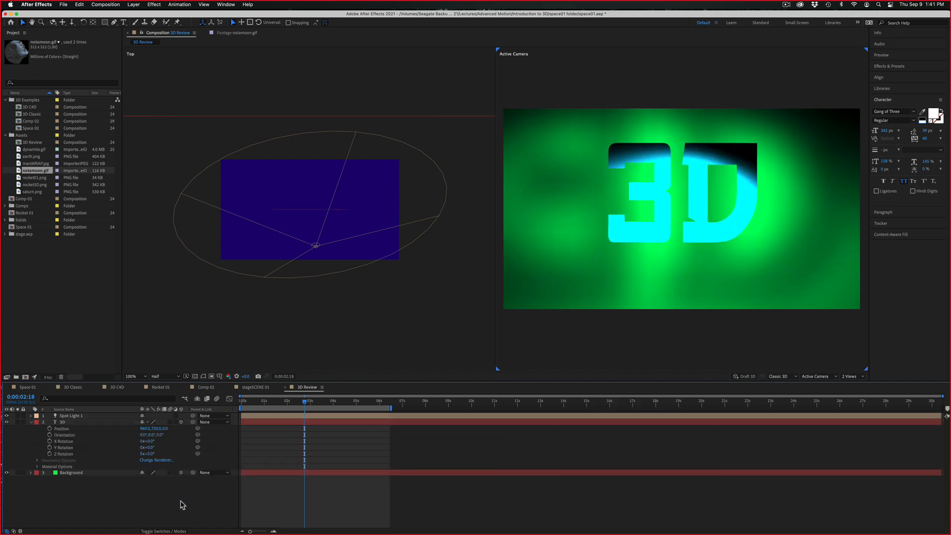
key(super+z)
key(super+z)
key(super+z)
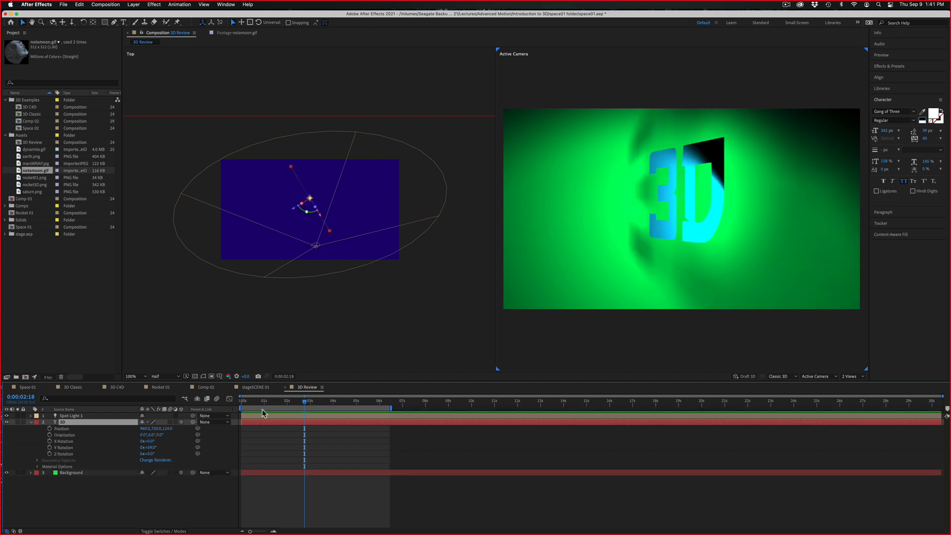
Add a Y Rotation keyframe to the 3D text at 0:00:00:00
drag(271, 406, 208, 419)
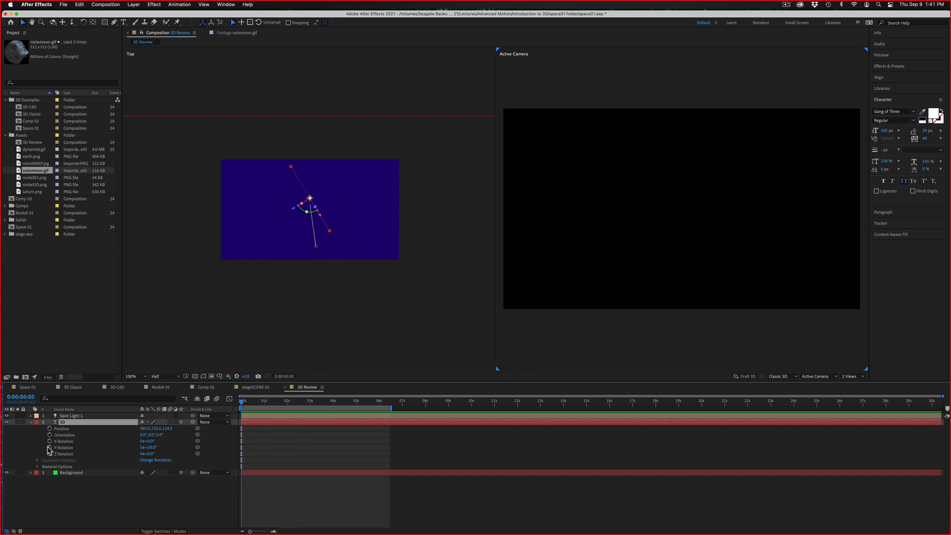
click(50, 448)
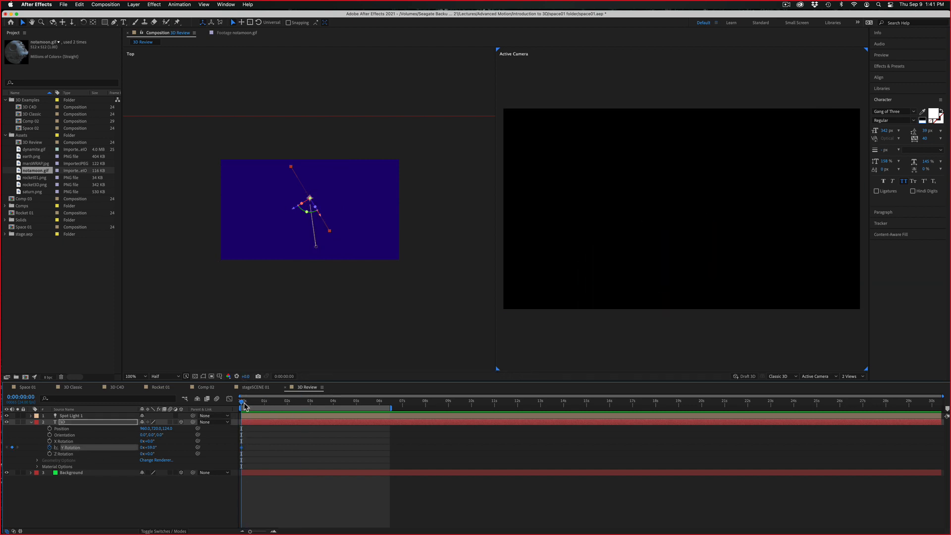
Set the 3D text's Y Rotation to 0° at 0:00:04:01 and preview the rotation from the start
drag(244, 405, 335, 396)
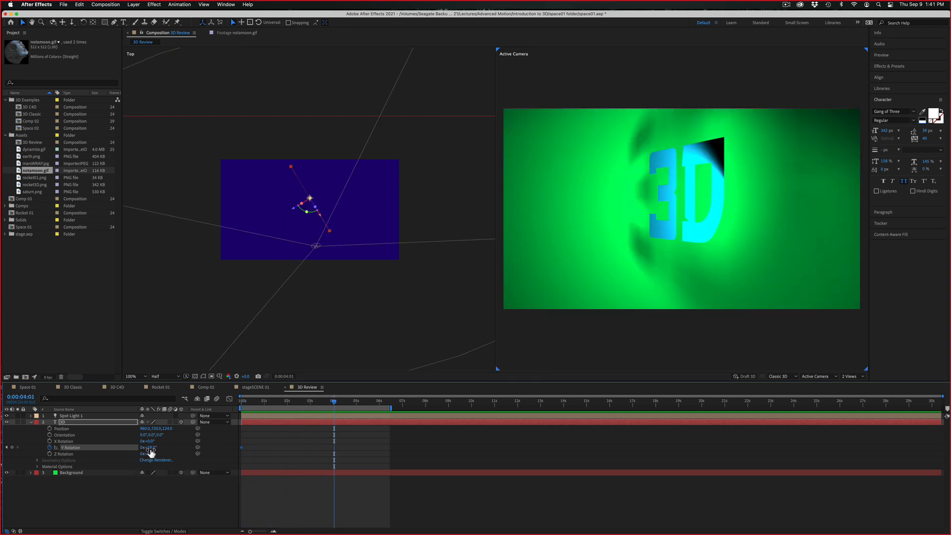
click(150, 447)
text(0)
key(Return)
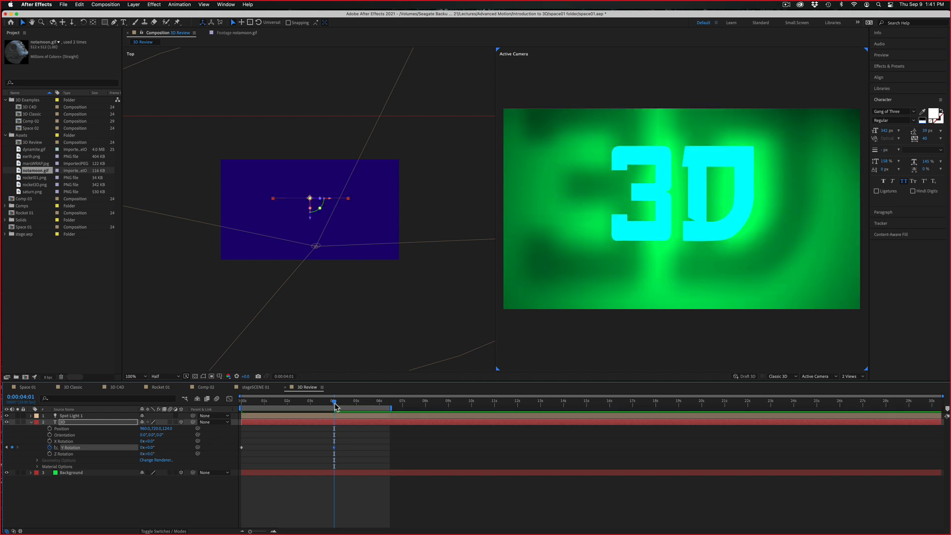
drag(335, 406, 242, 406)
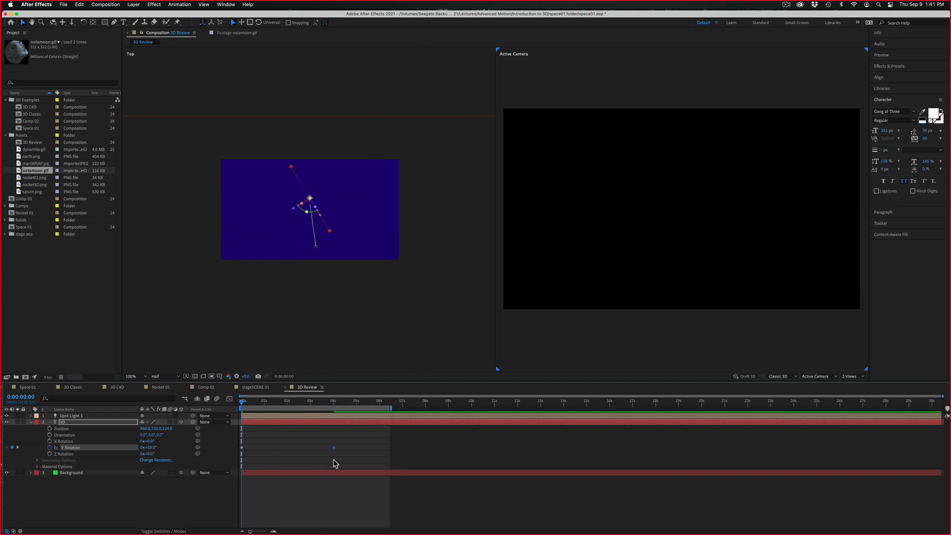
key(space)
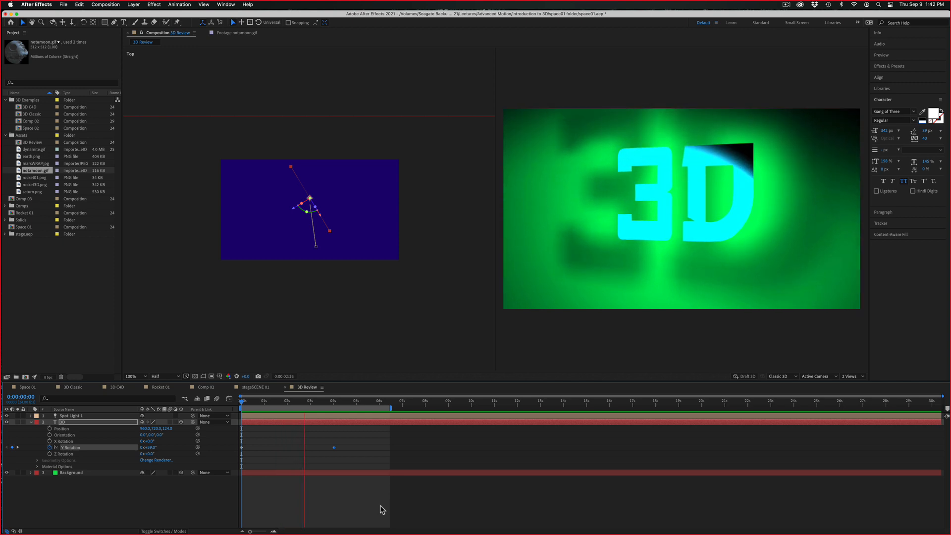
key(space)
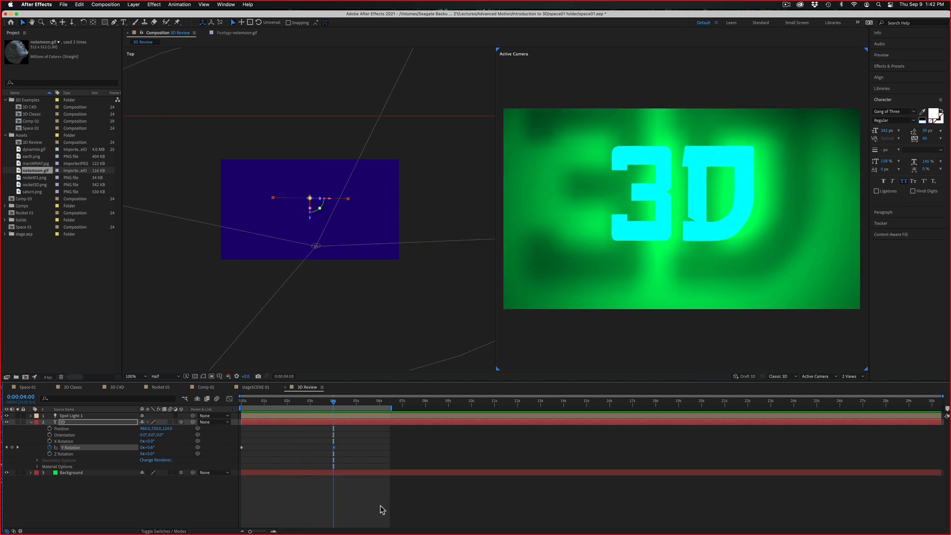
Try the Background layer at different Z depths behind the text, checking the shadow around 0:00:01:20
click(340, 120)
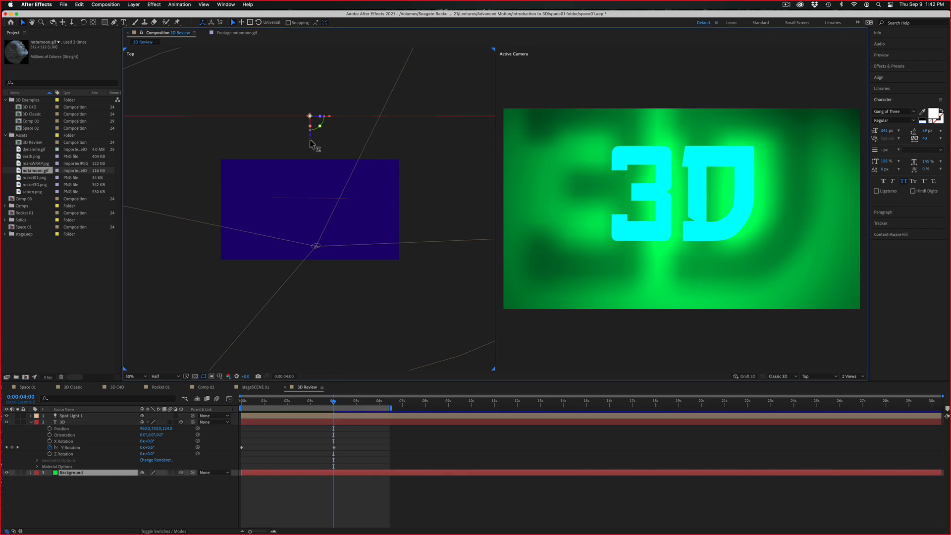
drag(311, 141, 309, 216)
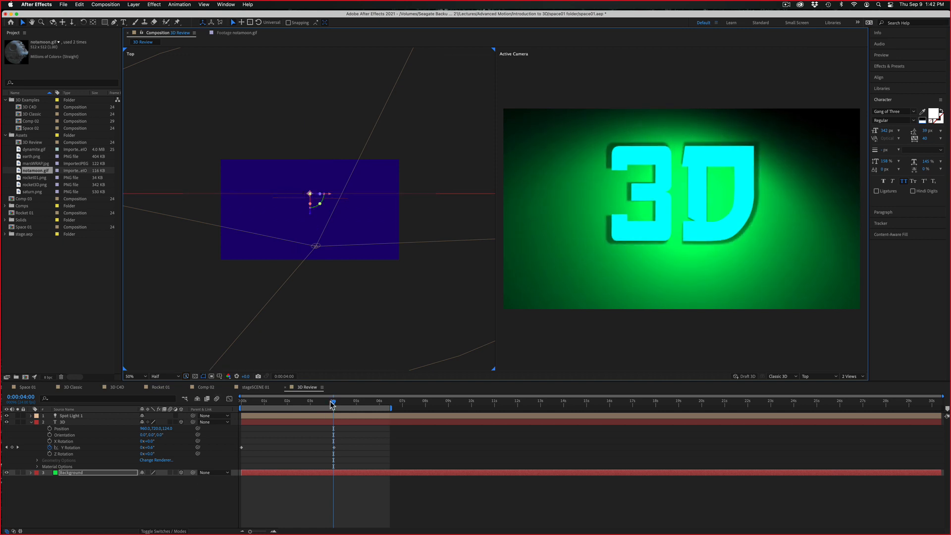
drag(332, 404, 286, 402)
click(385, 195)
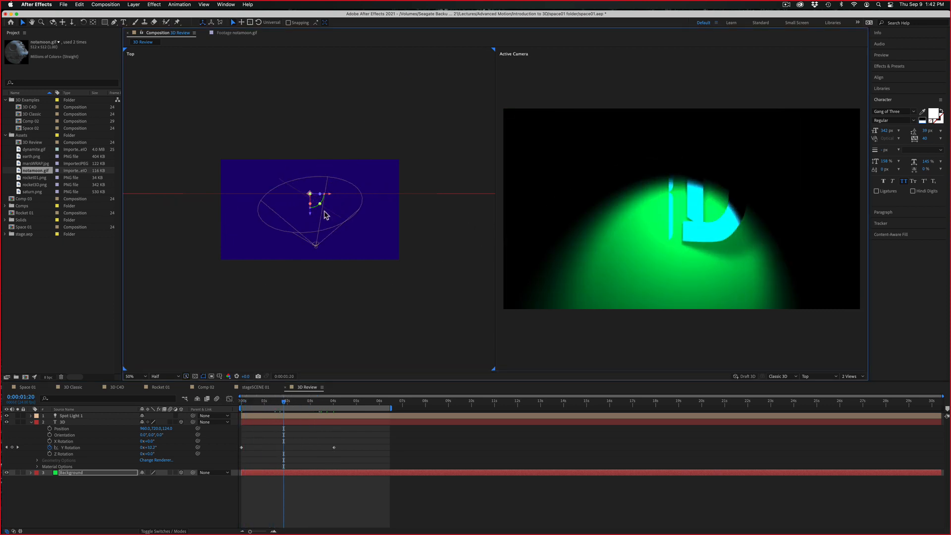
drag(310, 217, 312, 196)
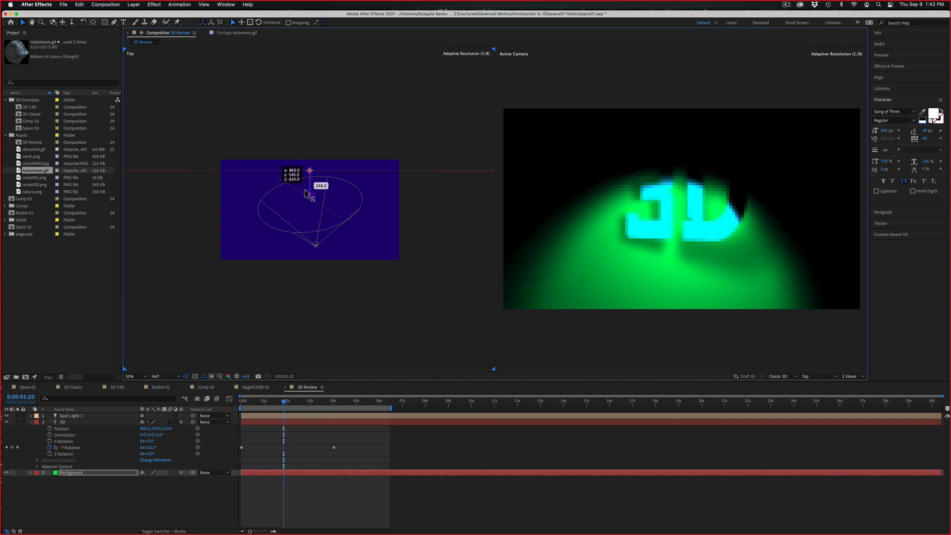
Move the Background layer back to a Z position of about 548 and keyframe its Position at 0:00:00:00
drag(293, 403, 223, 399)
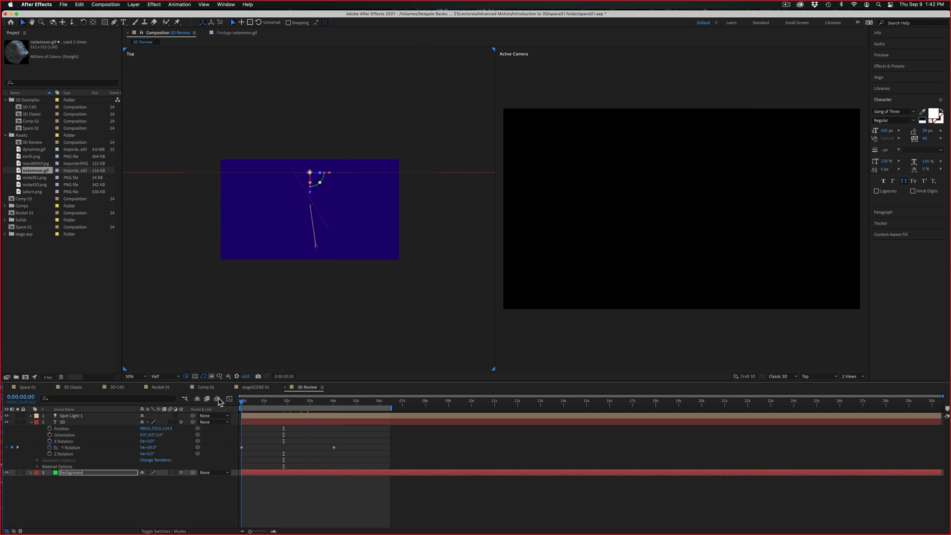
click(311, 193)
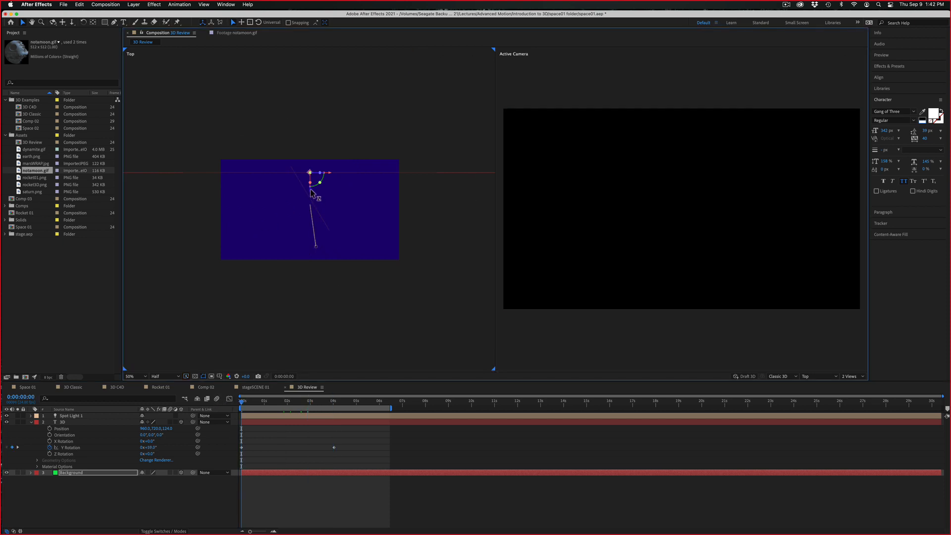
mouse_move(311, 193)
mouse_down()
mouse_move(311, 216)
mouse_move(308, 178)
mouse_up()
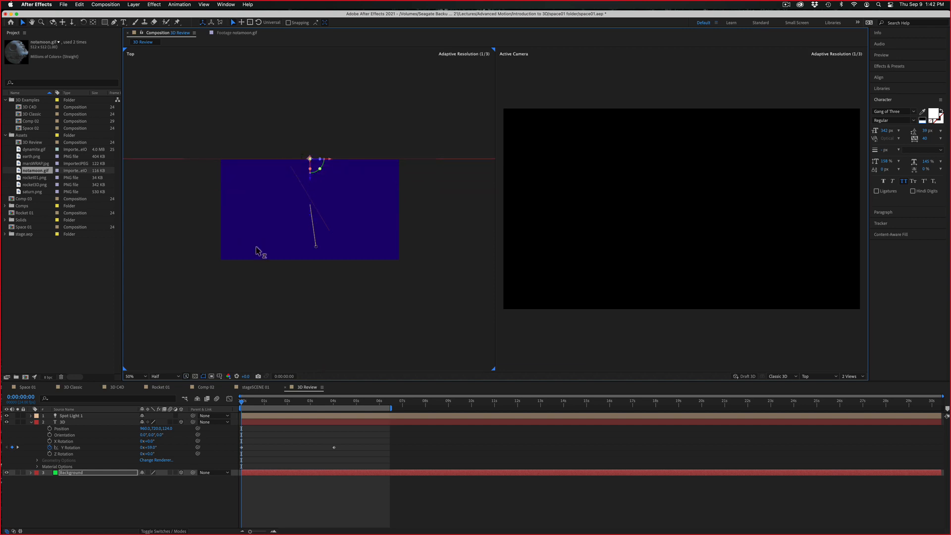
key(p)
click(50, 479)
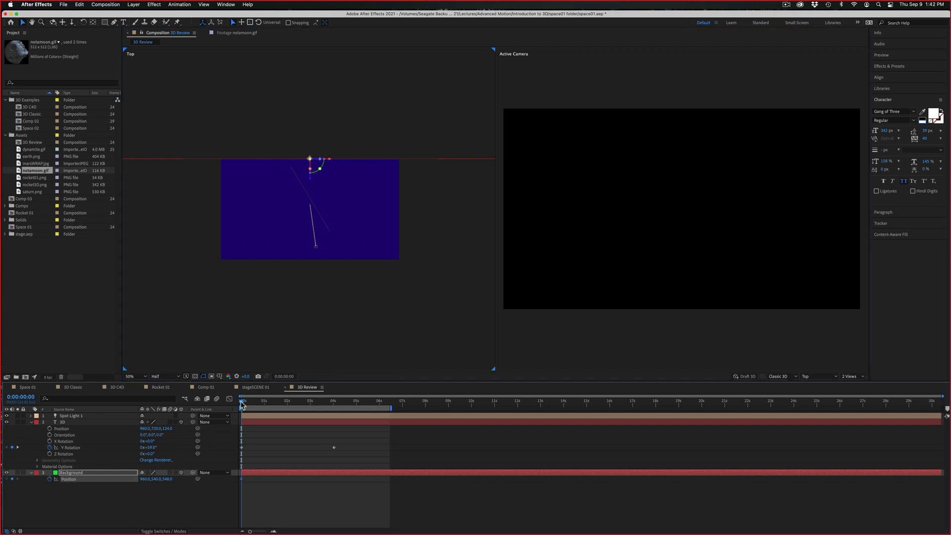
Bring the Background layer forward to a Z position of about 224 at 0:00:04:09 and preview the animation from the start
key(space)
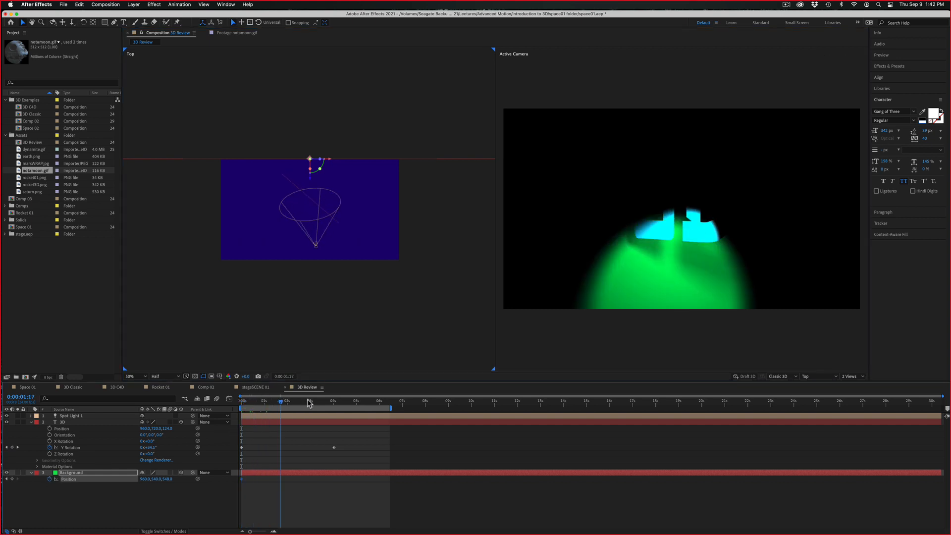
drag(308, 402, 341, 402)
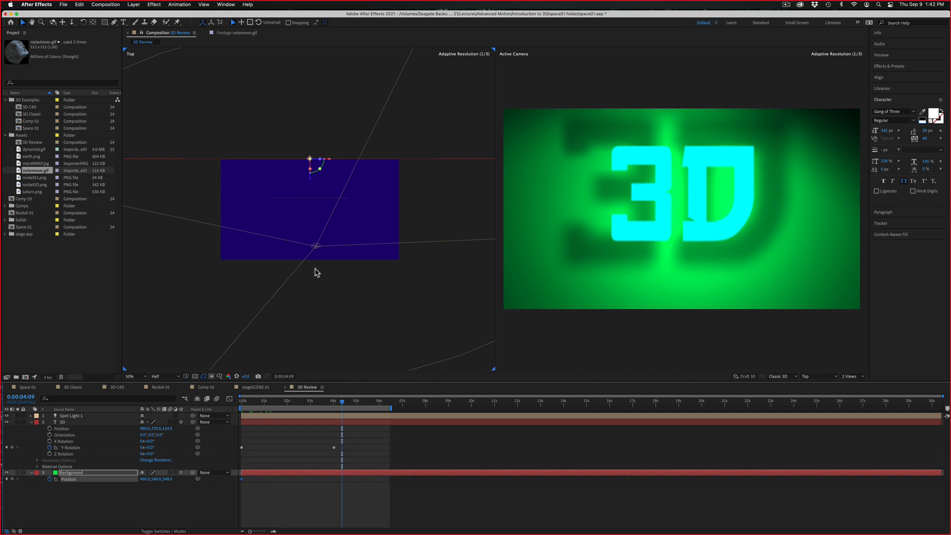
drag(313, 183, 313, 209)
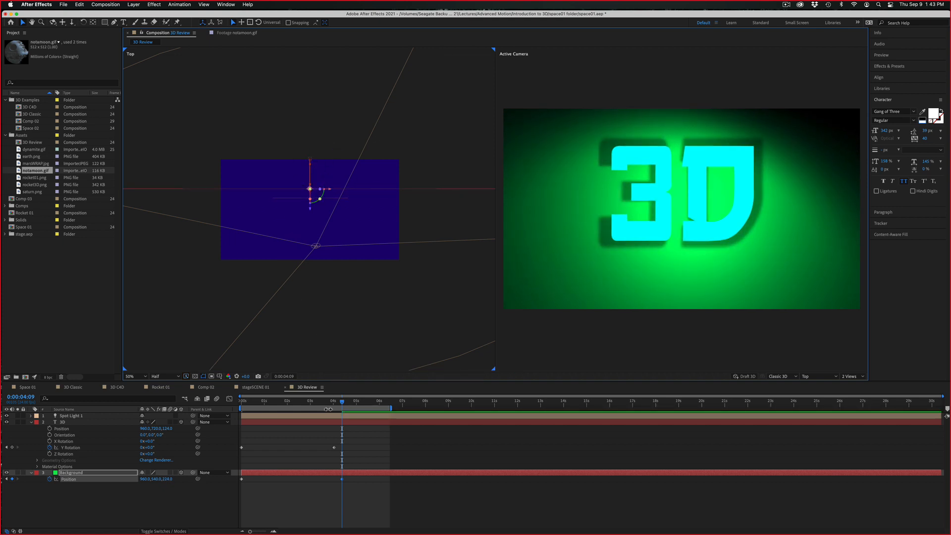
drag(328, 407, 198, 400)
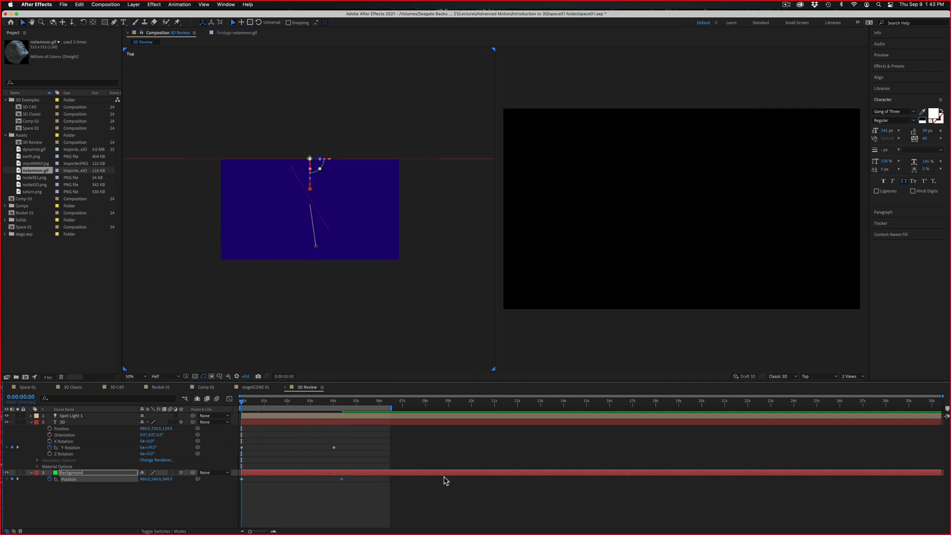
key(space)
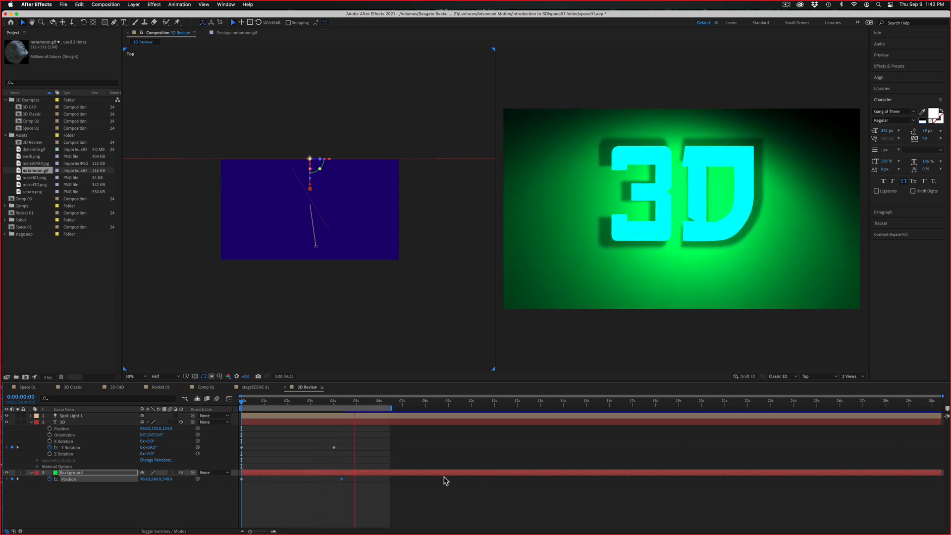
key(space)
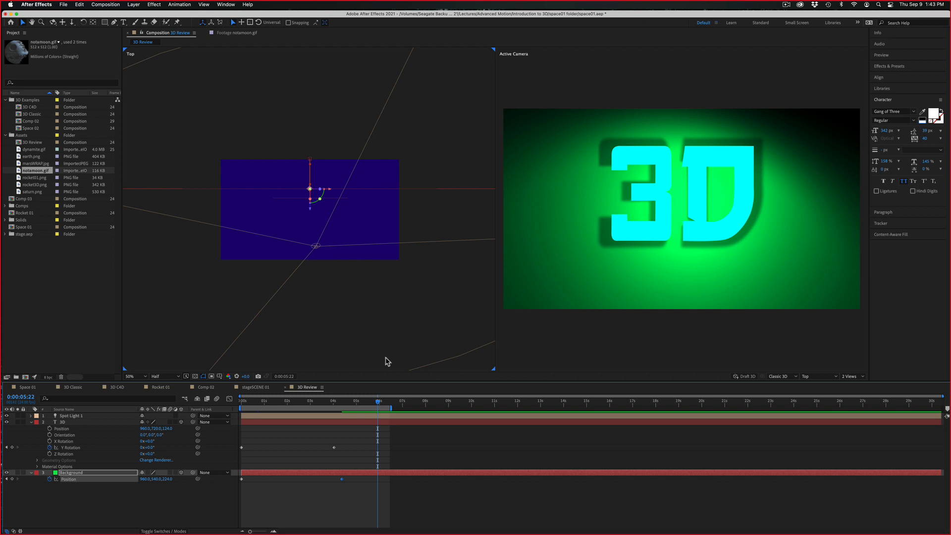
Open the Space 01 composition and play it from the start to review the planets example
click(34, 389)
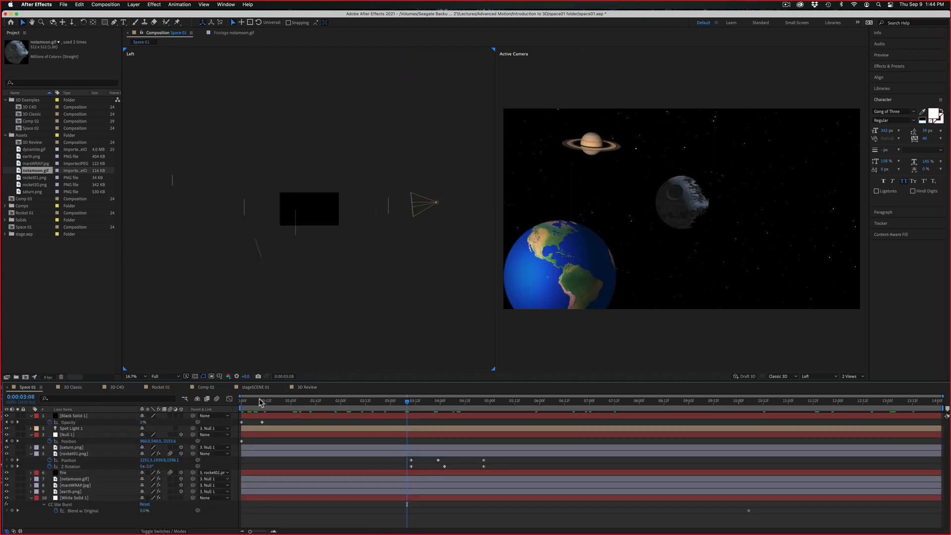
drag(258, 403, 232, 412)
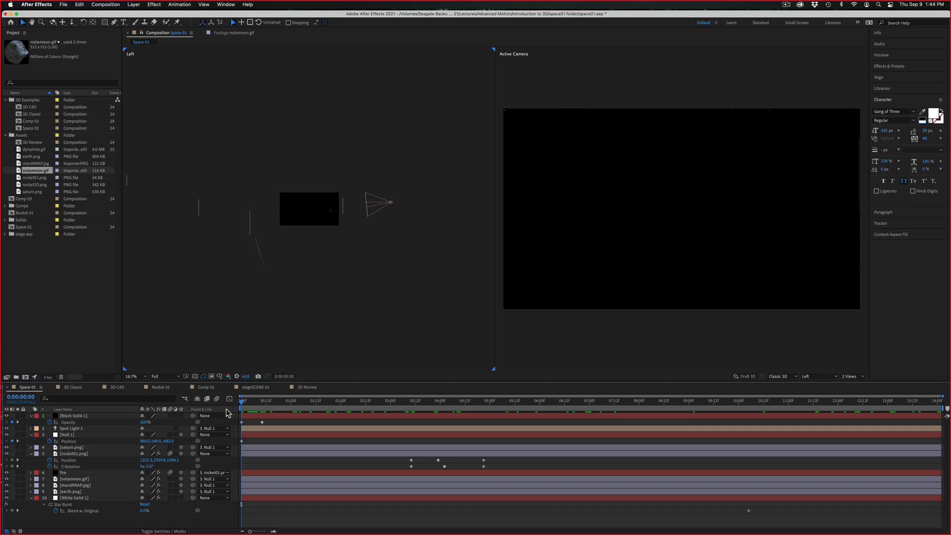
key(space)
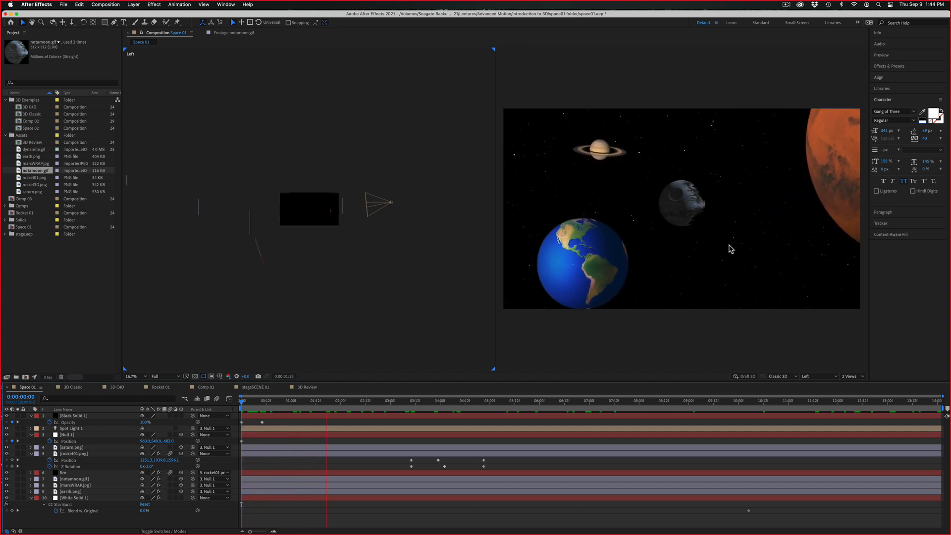
key(space)
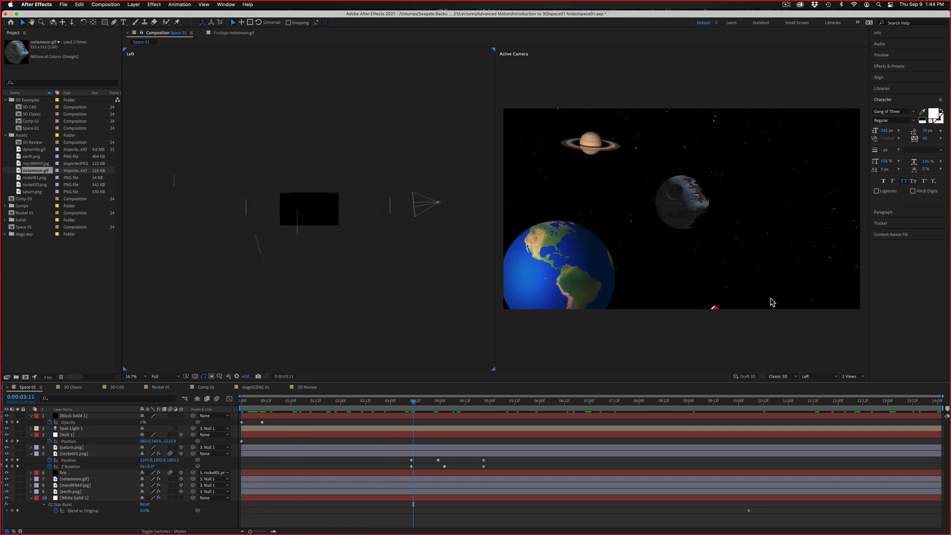
Create a composition named Space02 and add the seven asset files from dynamite.gif to saturn.png to it as layers
click(25, 378)
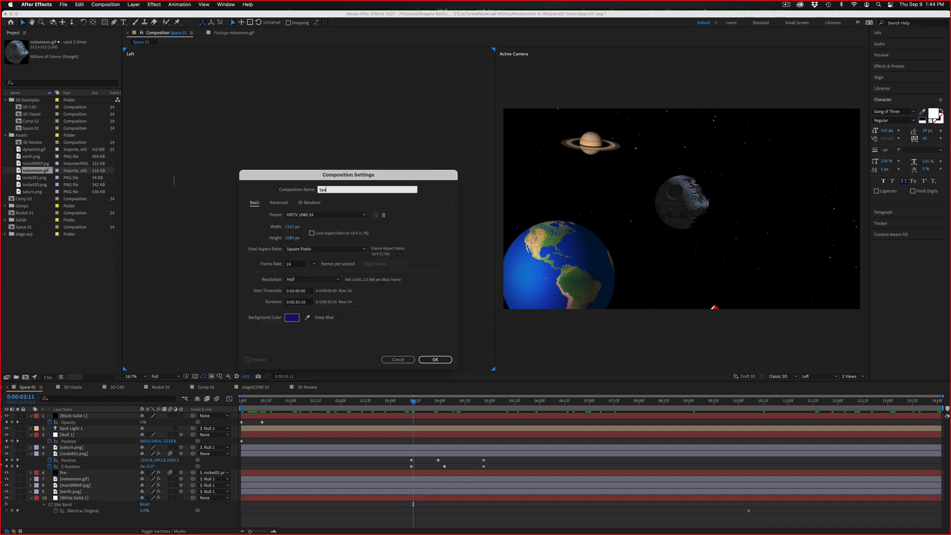
key(Return)
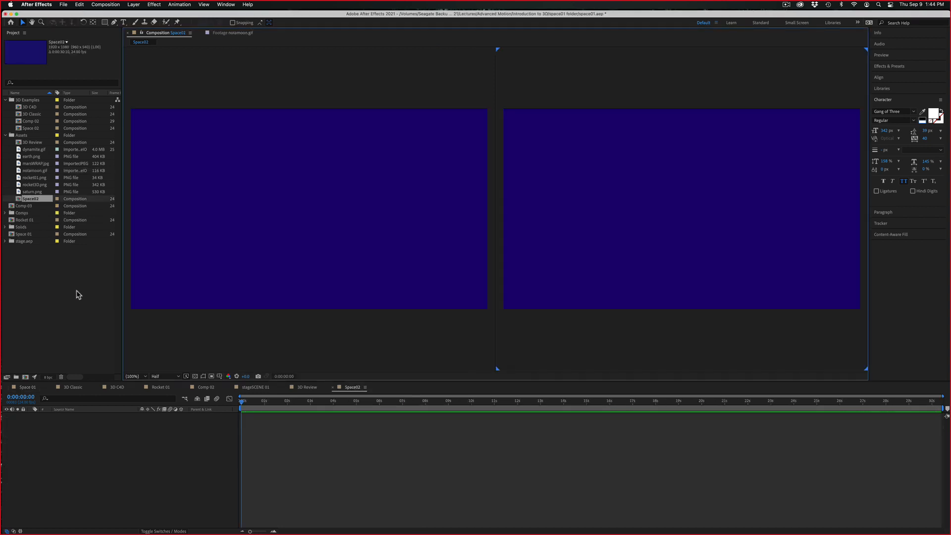
click(23, 136)
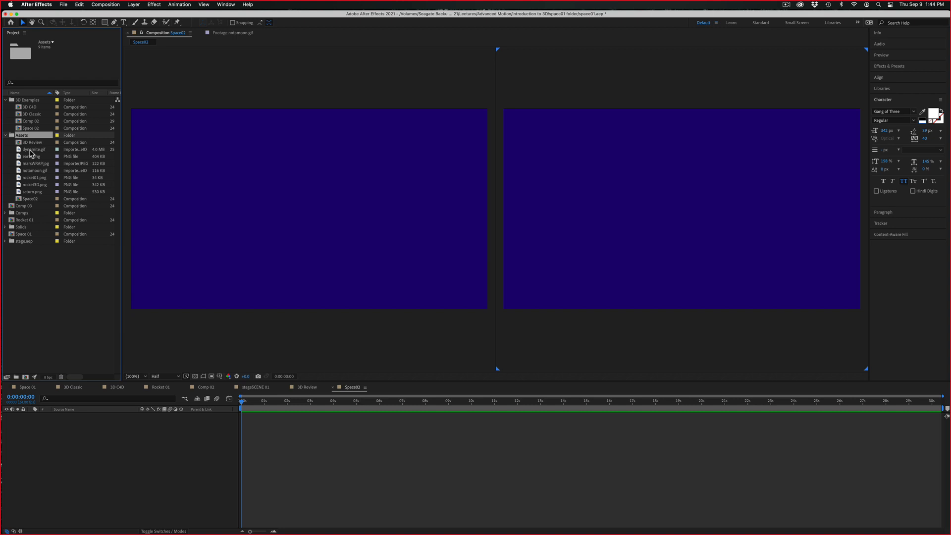
click(31, 149)
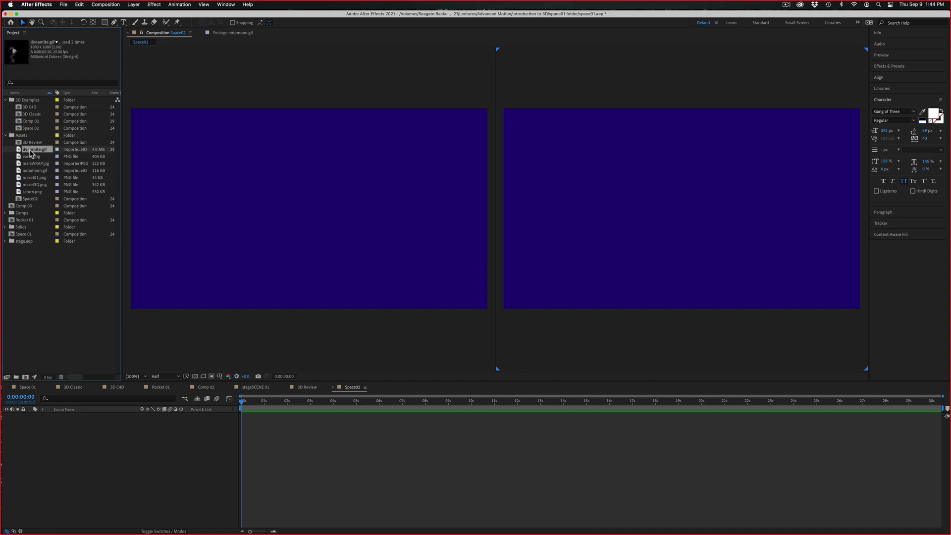
shift+click(39, 192)
drag(39, 193, 122, 465)
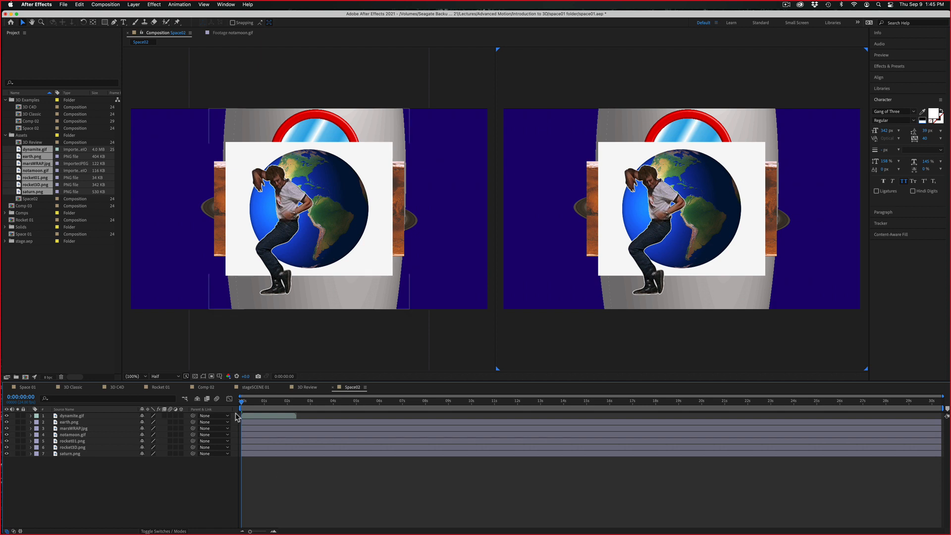
Check the dynamite.gif animation up to 0:00:01:03, toggle the layer's visibility, and leave it hidden
drag(242, 401, 268, 402)
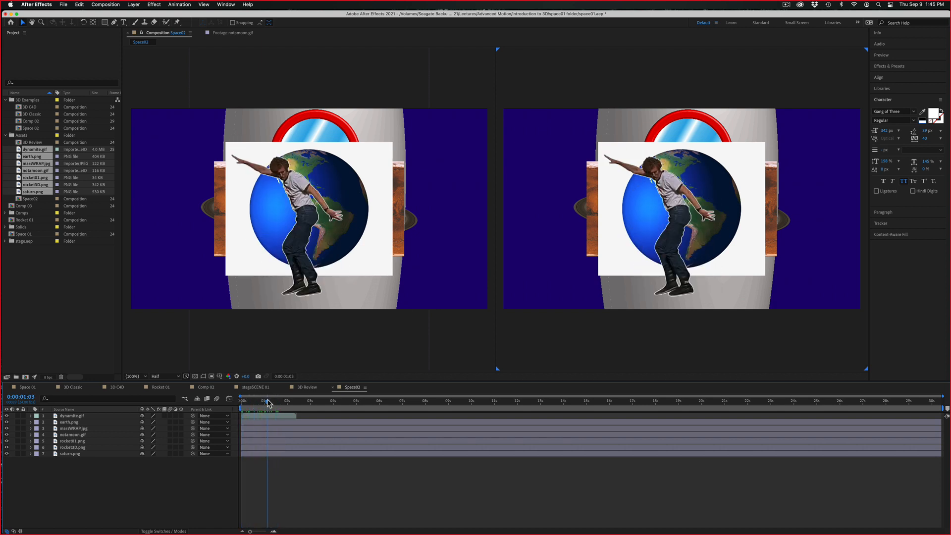
click(6, 417)
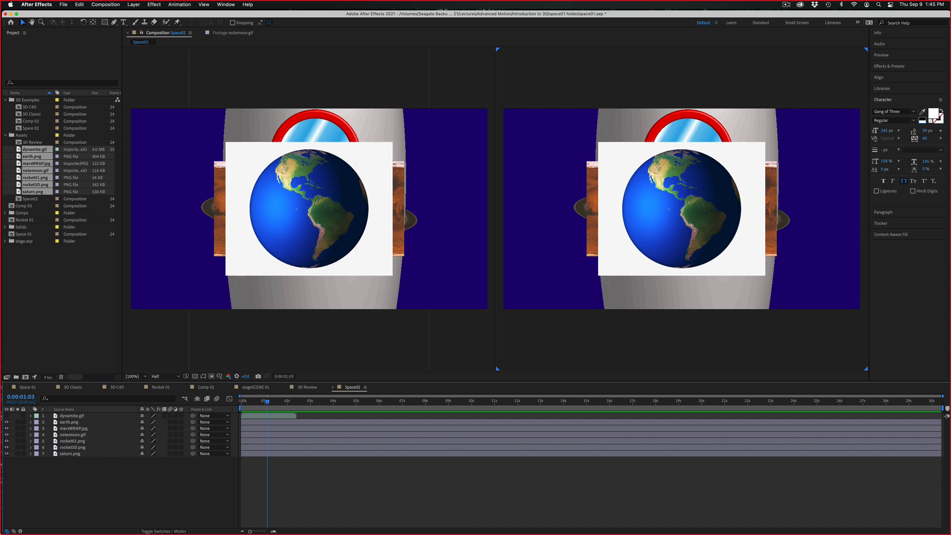
click(7, 416)
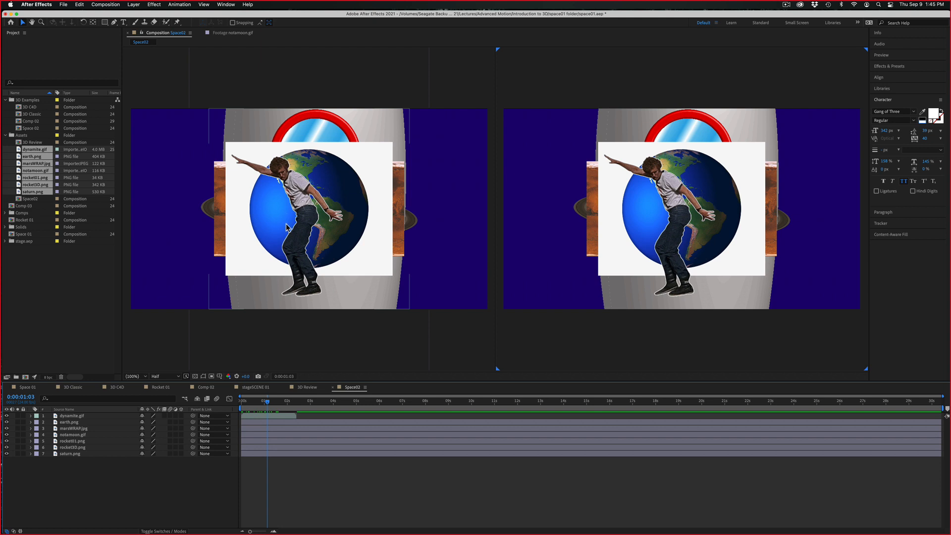
click(7, 416)
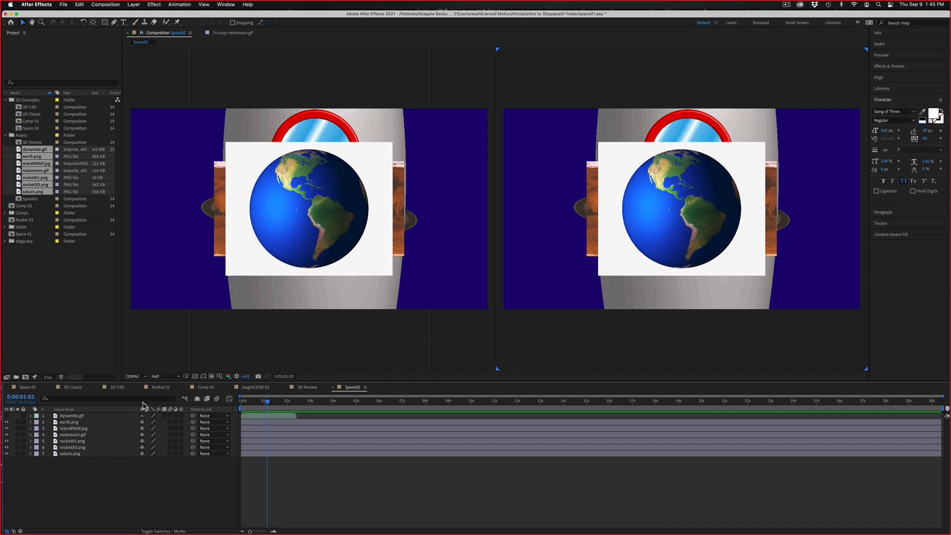
Make dynamite.gif visible again and toggle the hiding of shy layers to compare the Space02 layer list
click(198, 400)
click(198, 400)
click(6, 416)
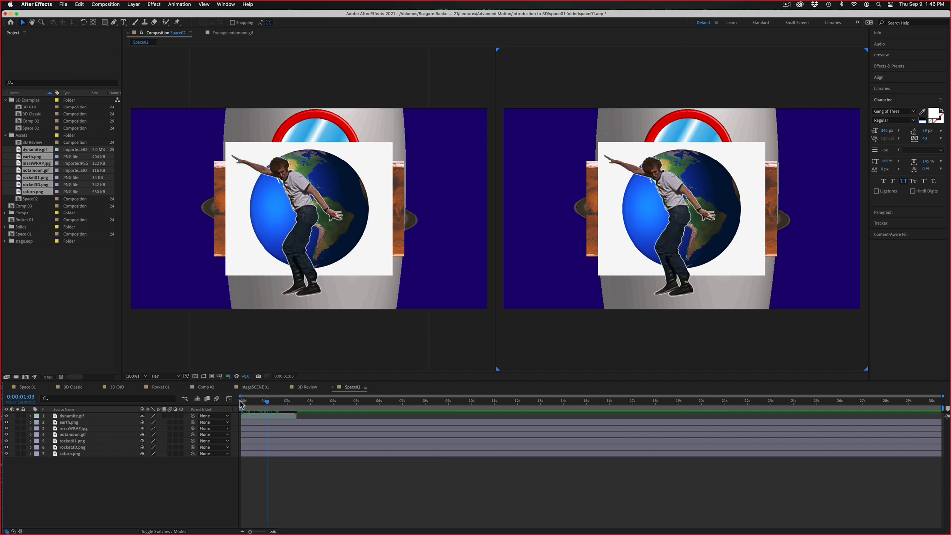
click(198, 399)
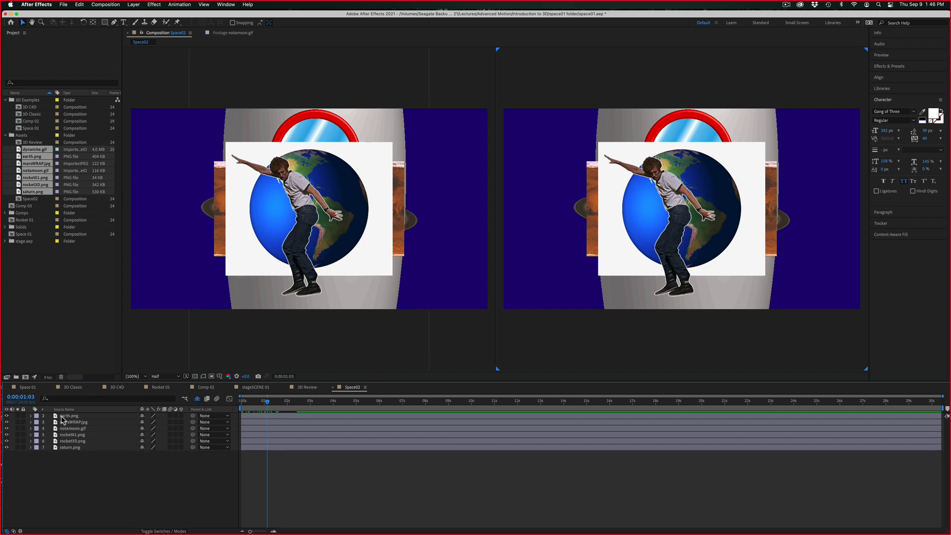
click(198, 399)
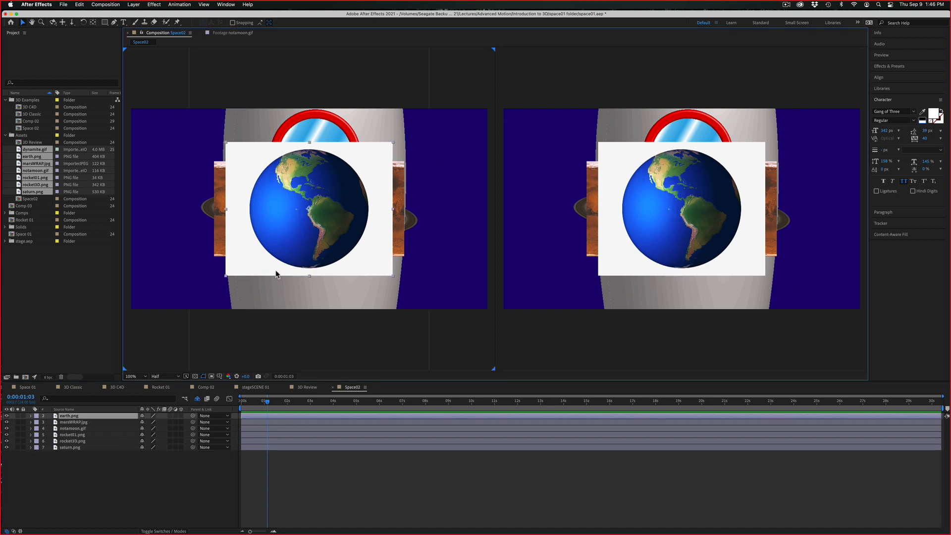
Move earth.png to the left half of the frame and marsWRAP.jpg toward the lower right
drag(276, 274, 198, 274)
click(346, 227)
drag(345, 227, 418, 253)
Delete the rocket3D.png layer and move marsWRAP.jpg into the lower-right corner of the frame
click(373, 179)
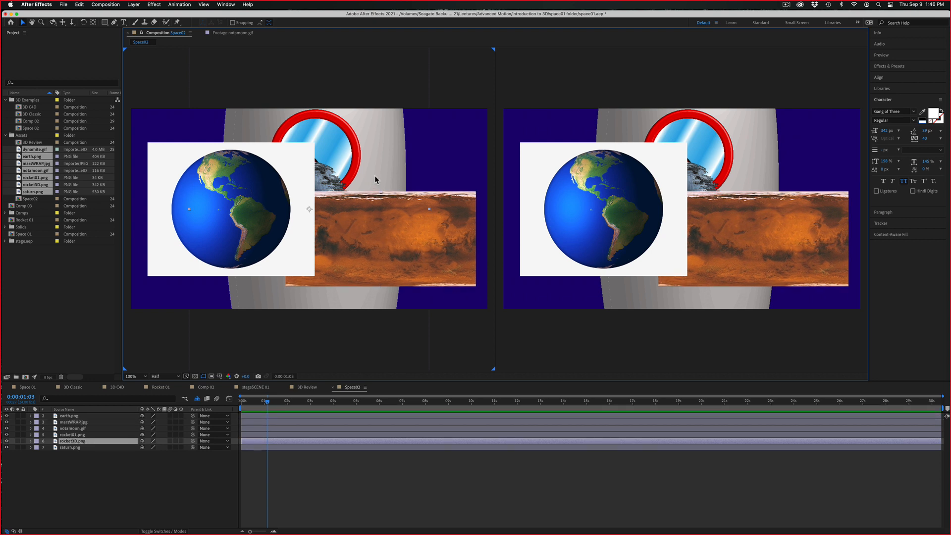
drag(289, 209, 310, 252)
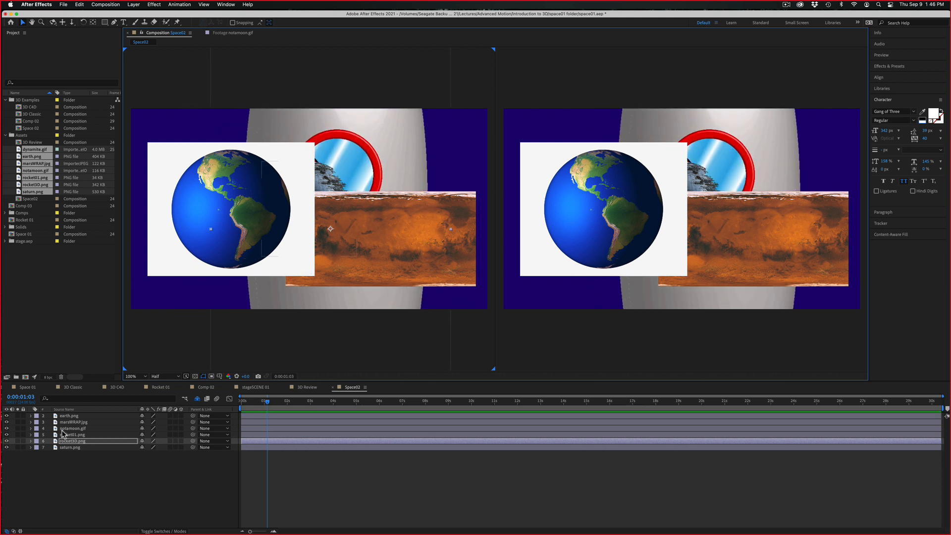
click(7, 441)
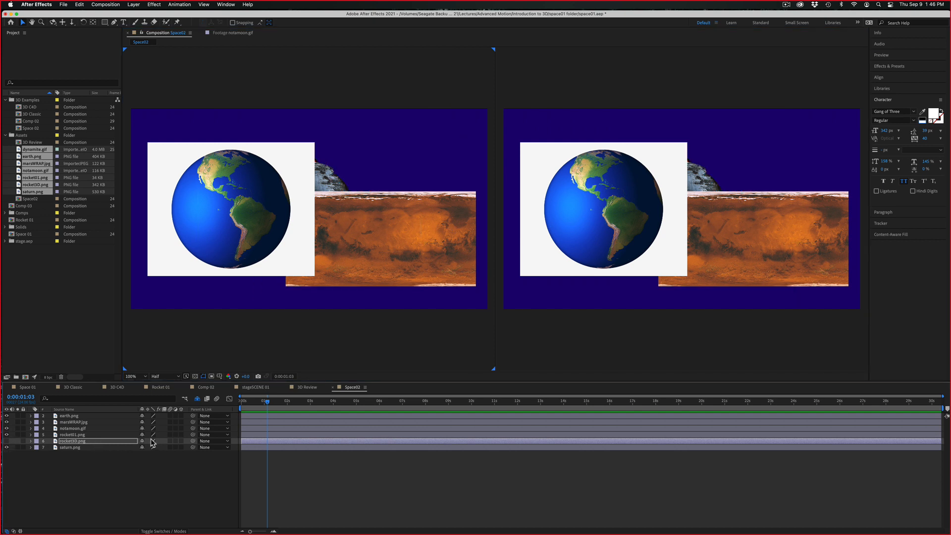
click(198, 399)
key(Delete)
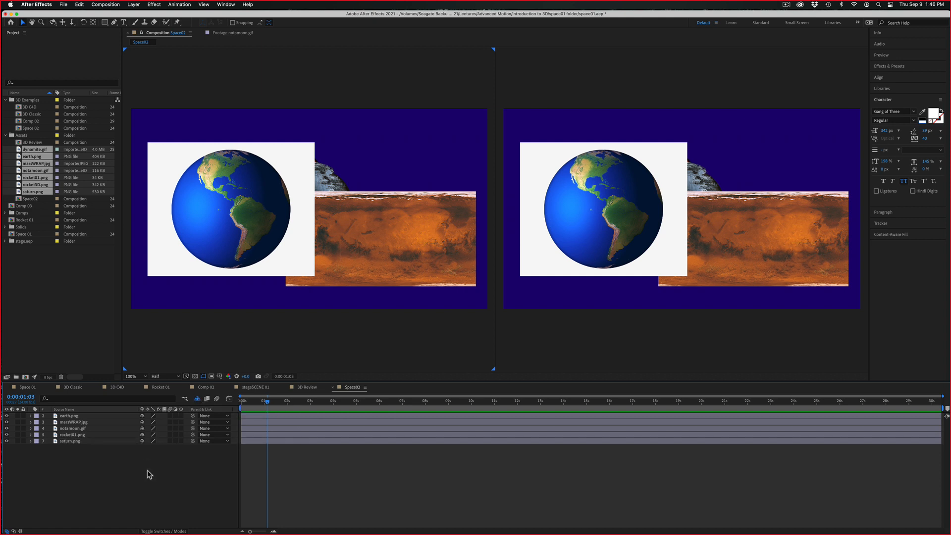
click(85, 423)
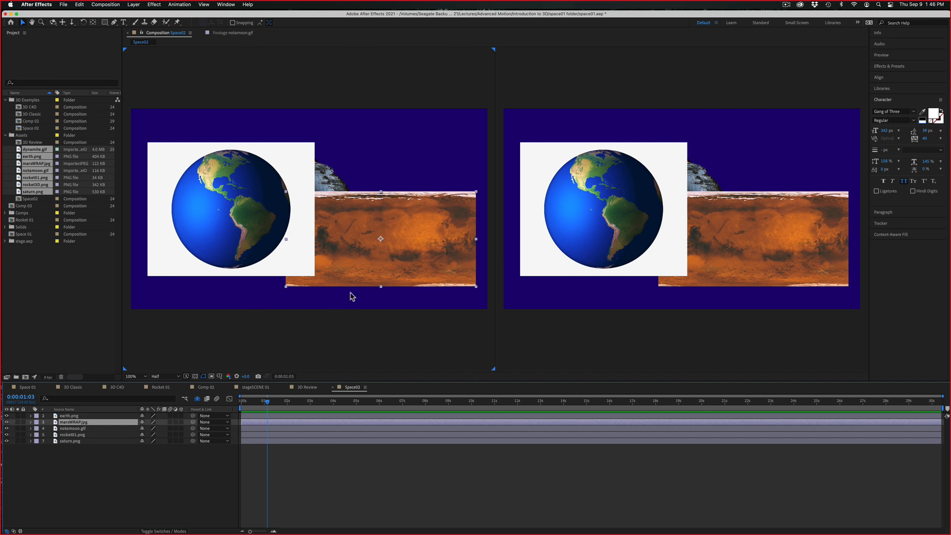
drag(369, 276, 384, 302)
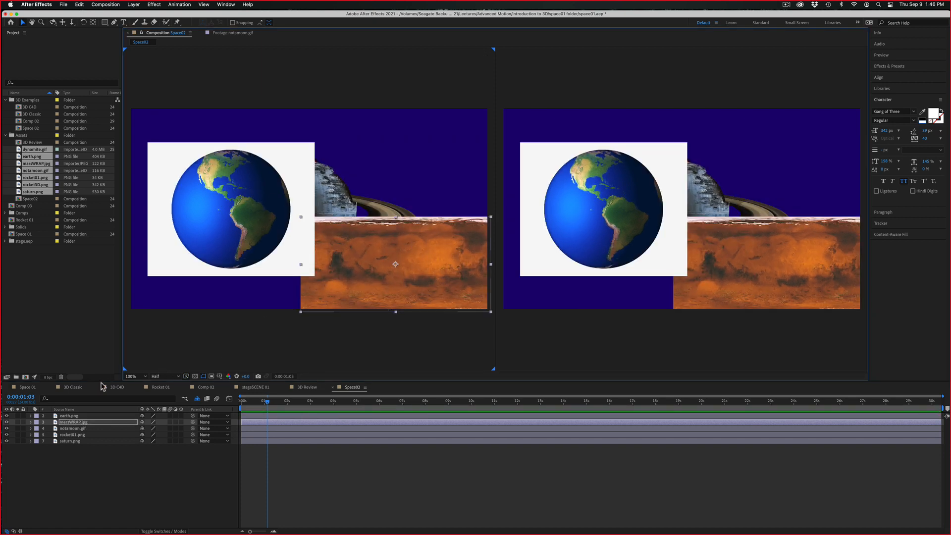
Look through the 3D Classic, 3D C4D, Rocket 01 and Comp 02 compositions
click(77, 388)
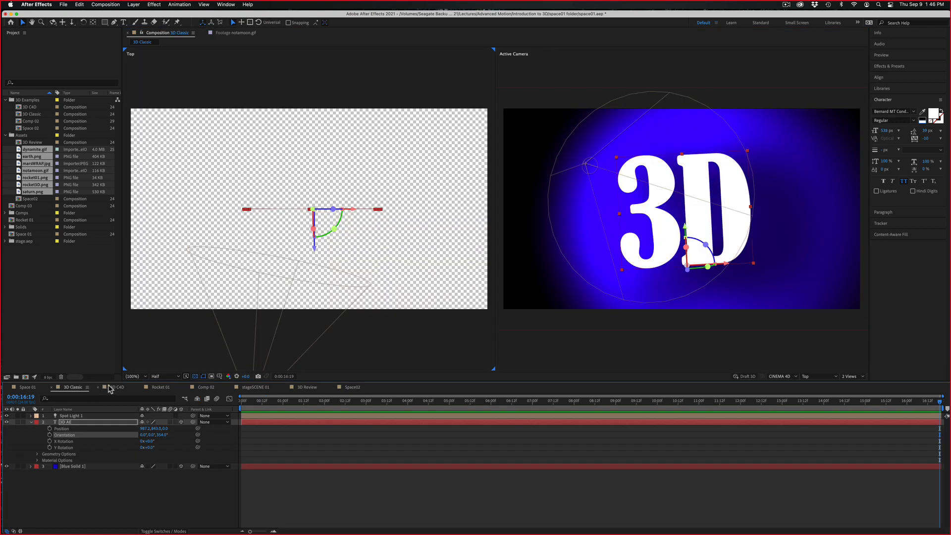
click(117, 388)
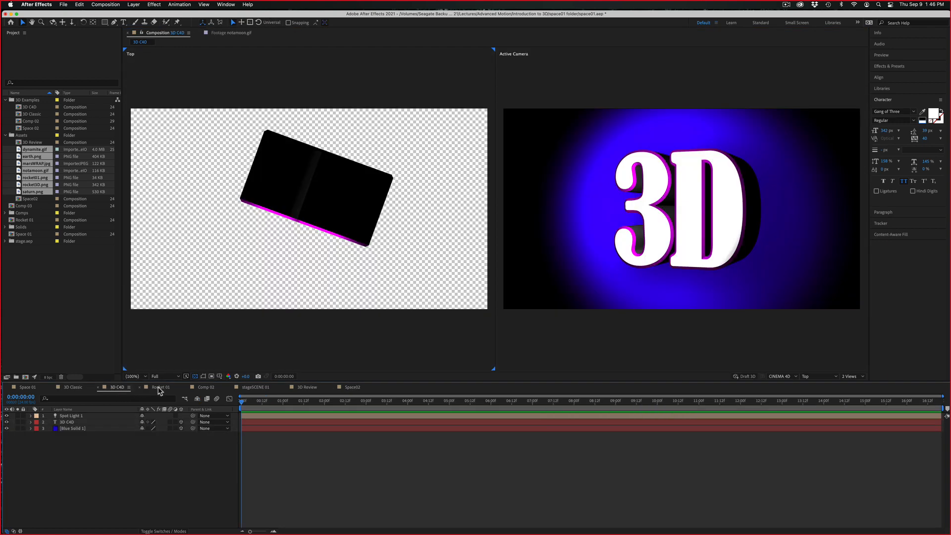
click(161, 388)
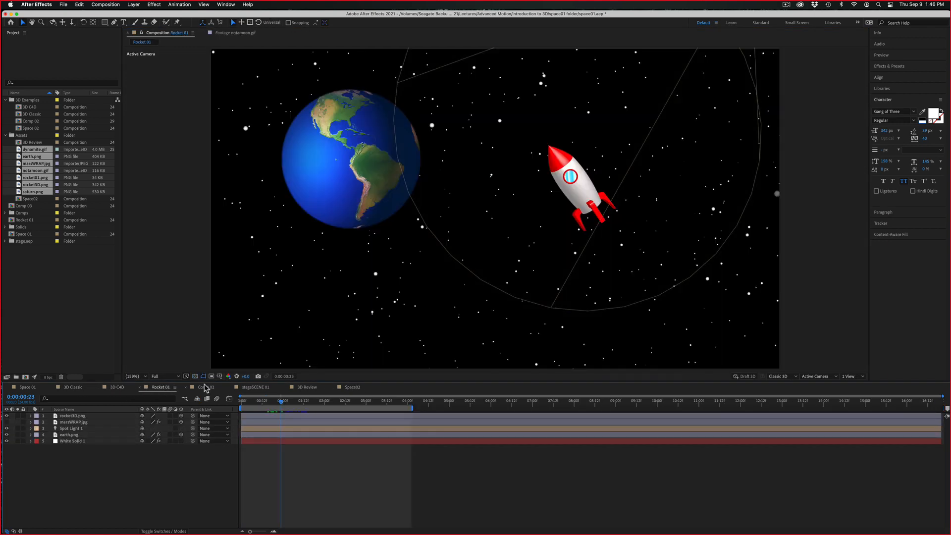
click(206, 388)
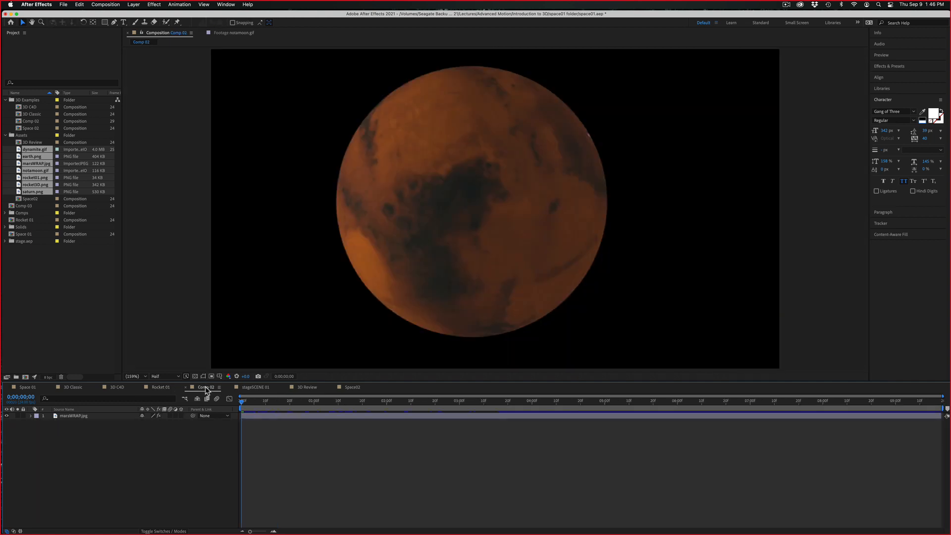
Play and scrub Comp 02 to review the rotation of the Mars sphere
key(space)
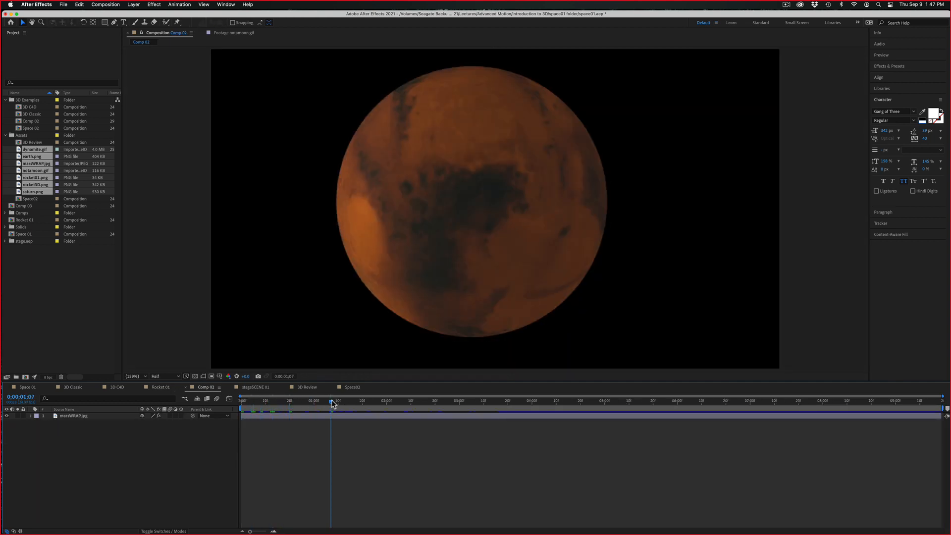
key(space)
key(space)
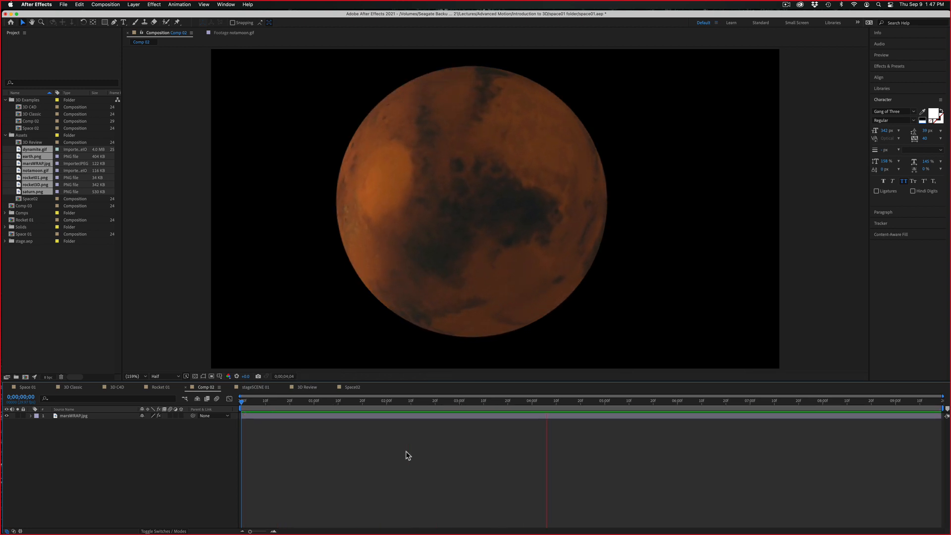
key(space)
drag(301, 401, 381, 406)
key(space)
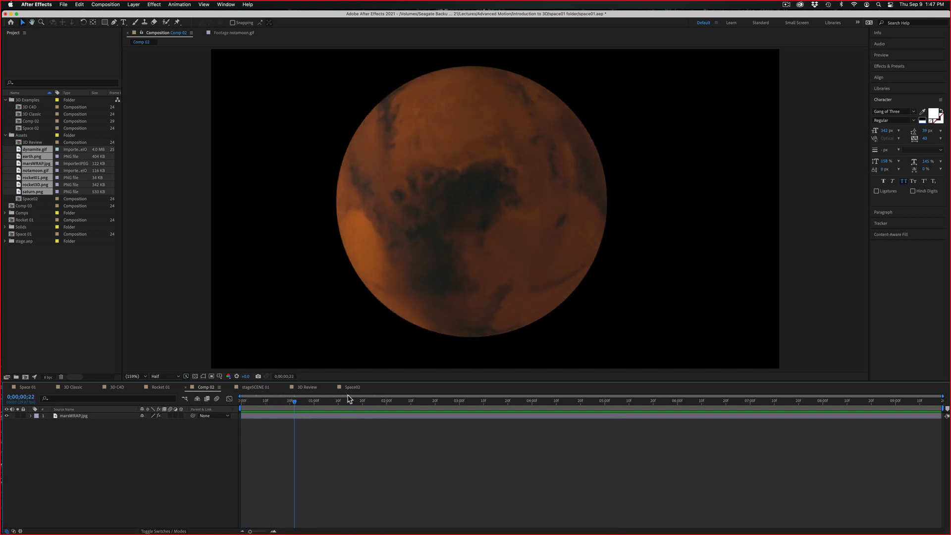
drag(193, 385, 244, 388)
key(space)
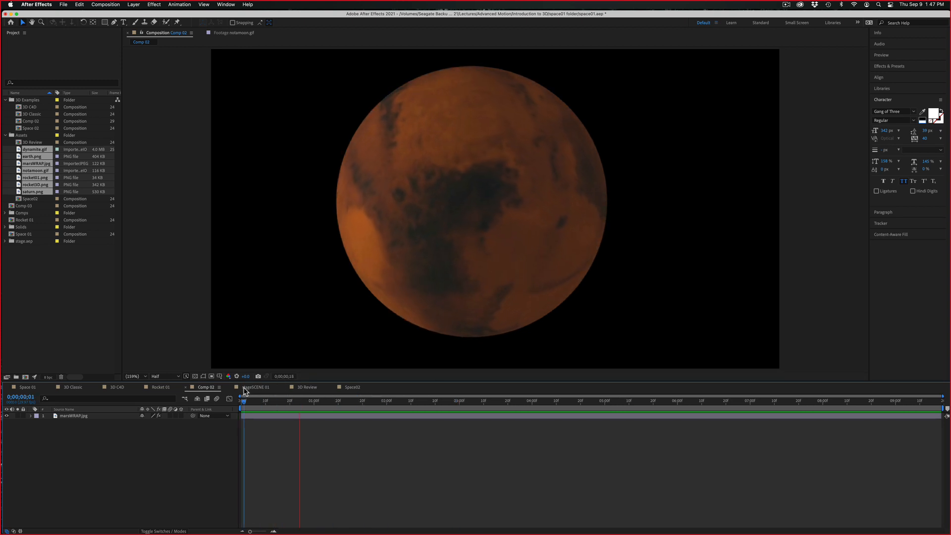
key(space)
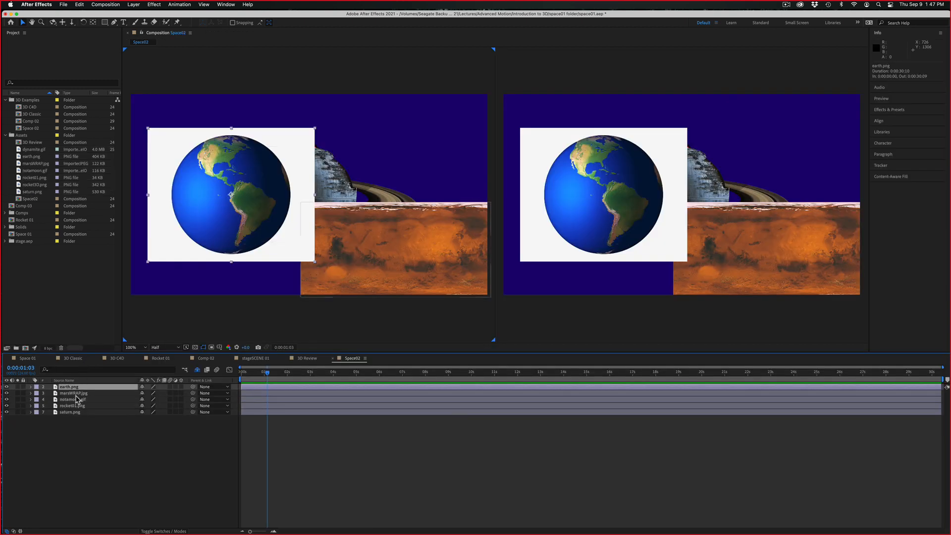
In Space02, hide marsWRAP.jpg and spread out earth.png at lower left, notamoon.gif at upper right and saturn.png at lower right
click(76, 394)
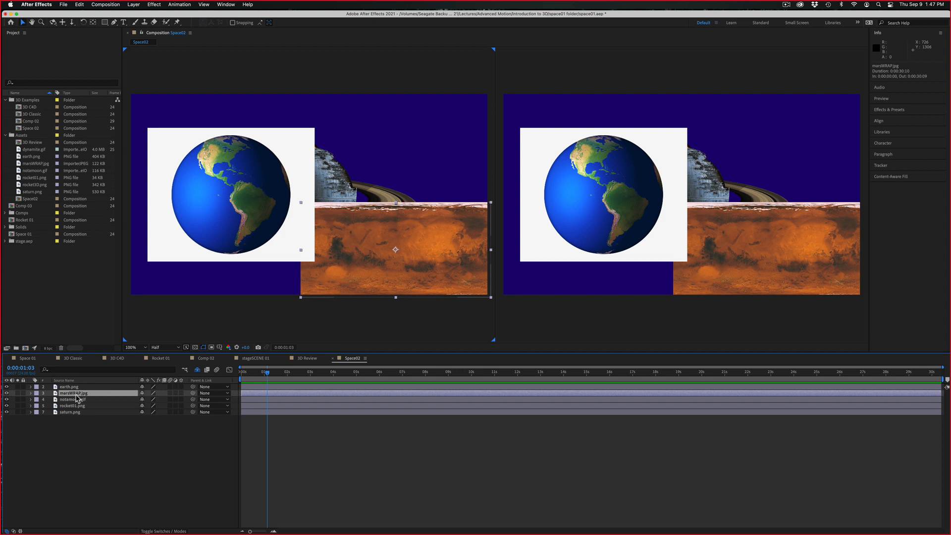
click(6, 393)
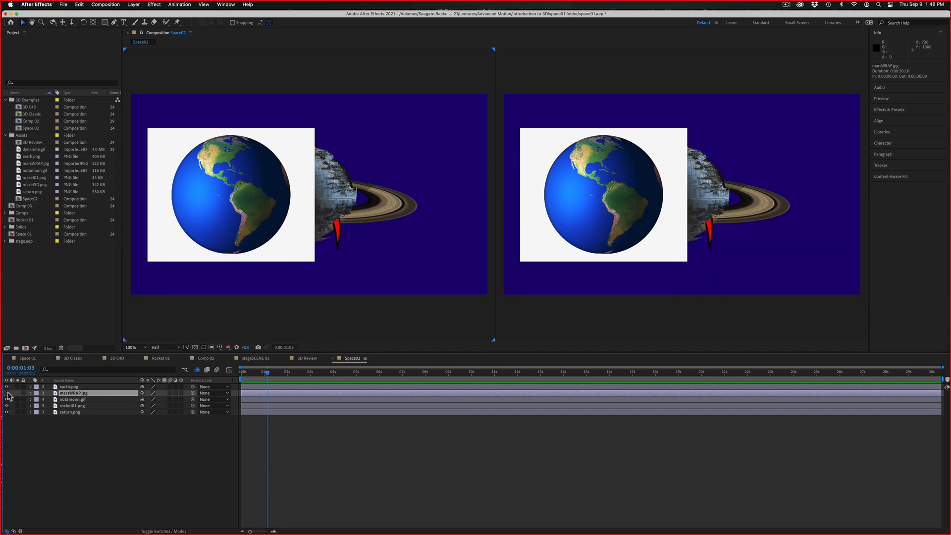
drag(232, 208, 229, 237)
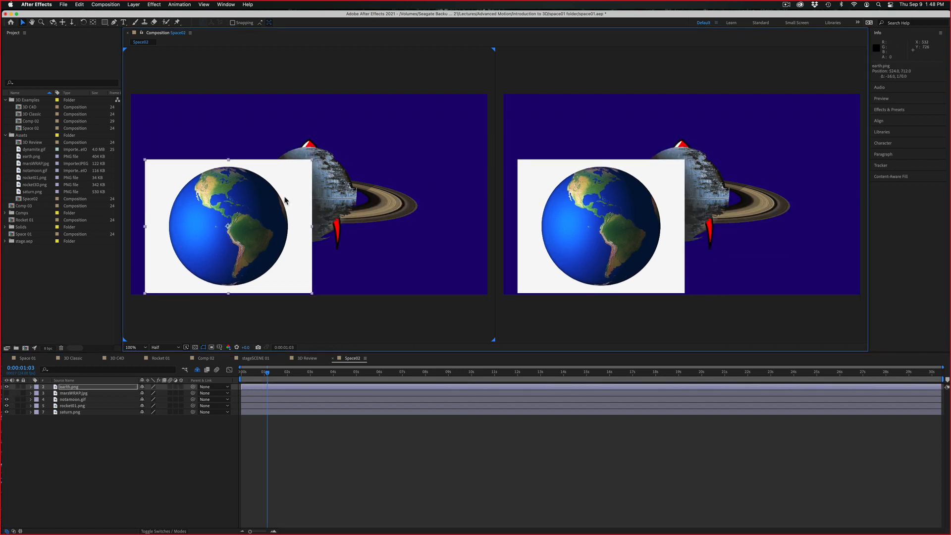
drag(336, 188, 457, 150)
drag(378, 202, 388, 259)
Move rocket01.png up between the Earth and the moon, and mark its layer as shy
click(333, 179)
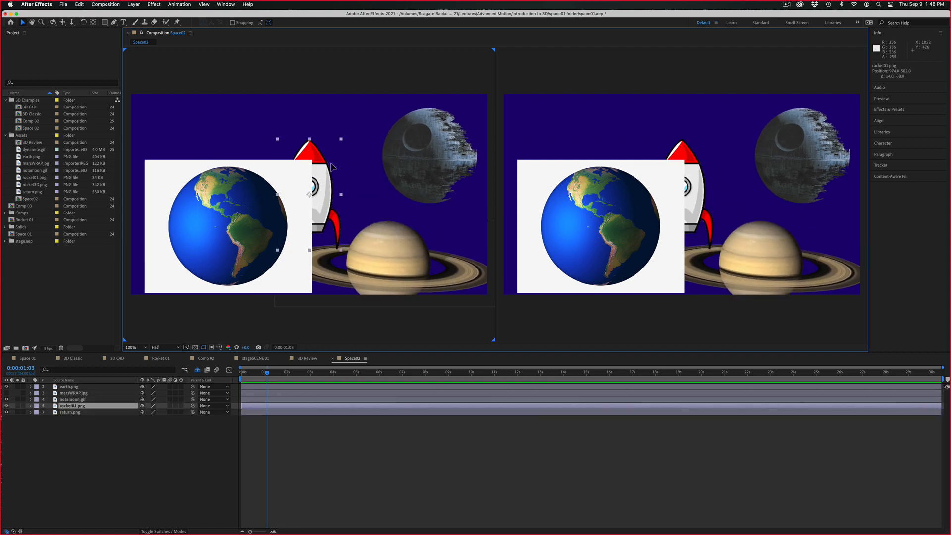
drag(333, 178, 349, 156)
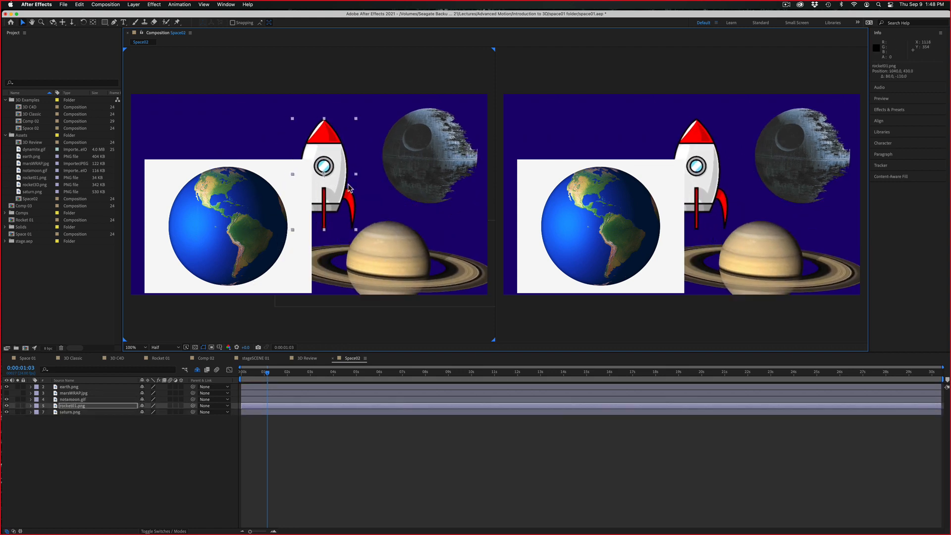
click(142, 406)
click(183, 370)
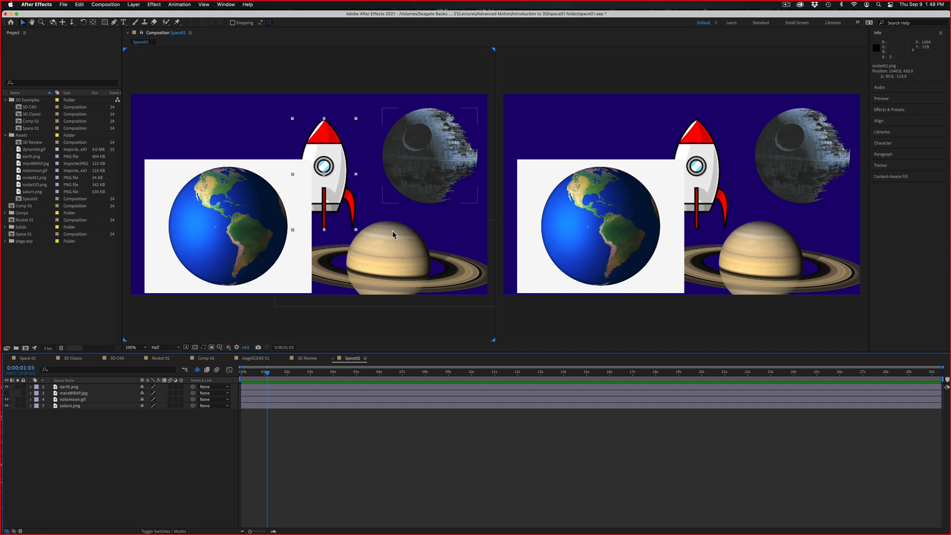
Select the rocket in the composition view and delete the rocket01.png layer
drag(336, 142, 328, 117)
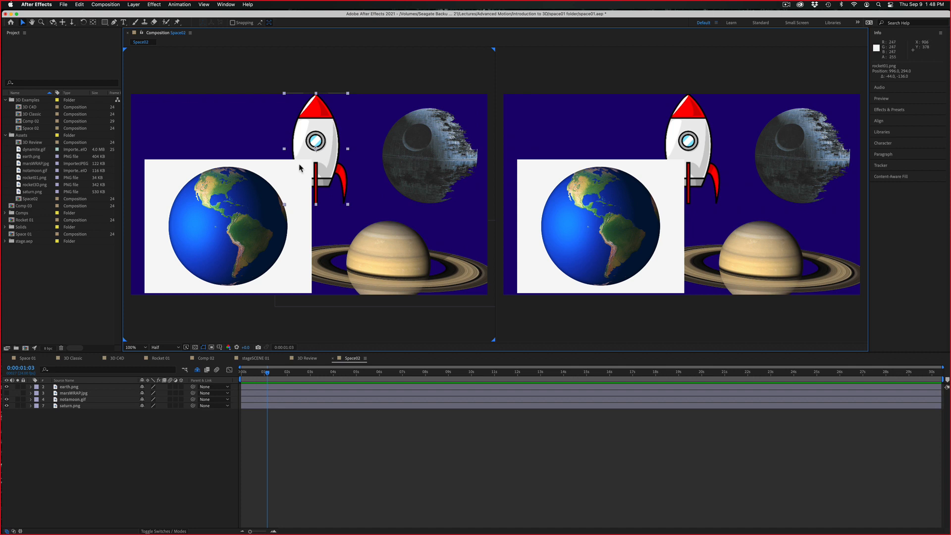
key(Delete)
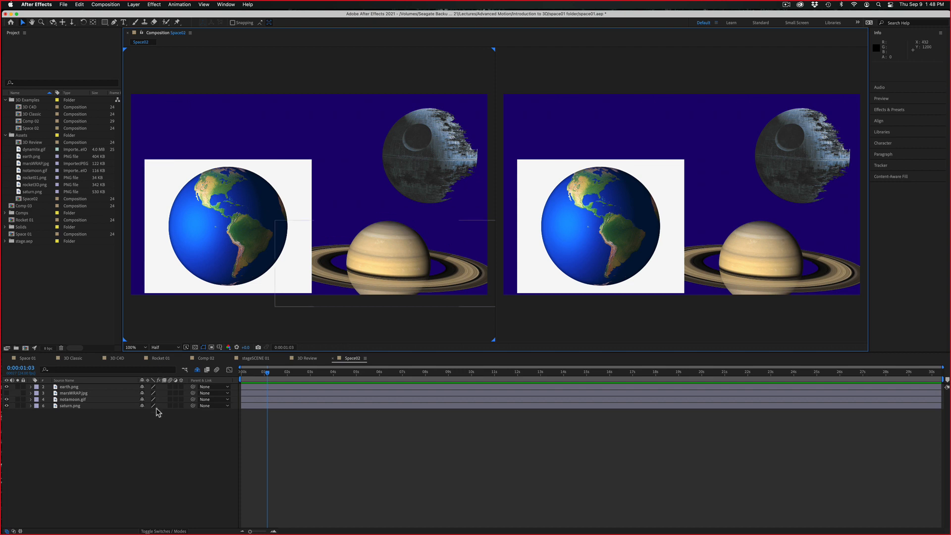
Reposition earth.png to about (582, 560) and saturn.png to about (1282, 814), with the transparency grid turned on
click(95, 388)
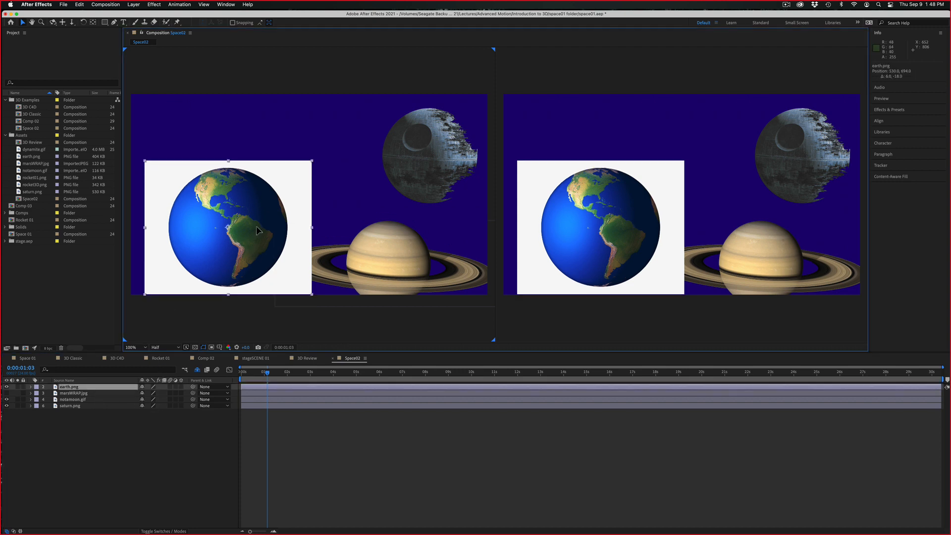
drag(307, 205, 319, 177)
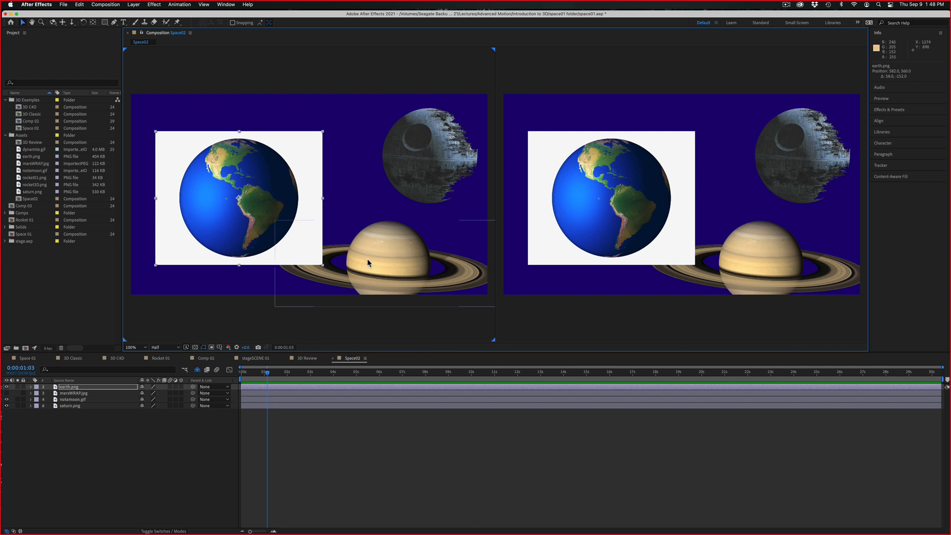
drag(367, 258, 373, 230)
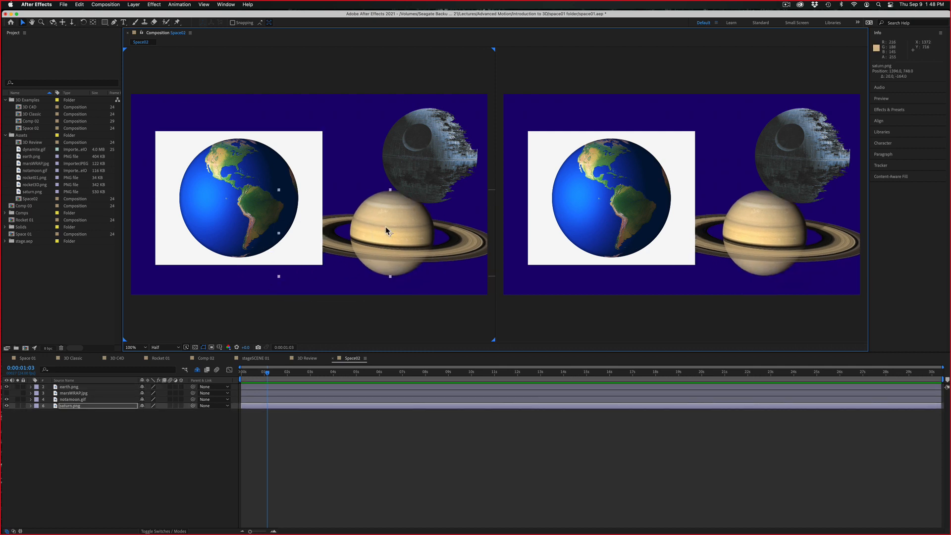
drag(386, 227, 374, 252)
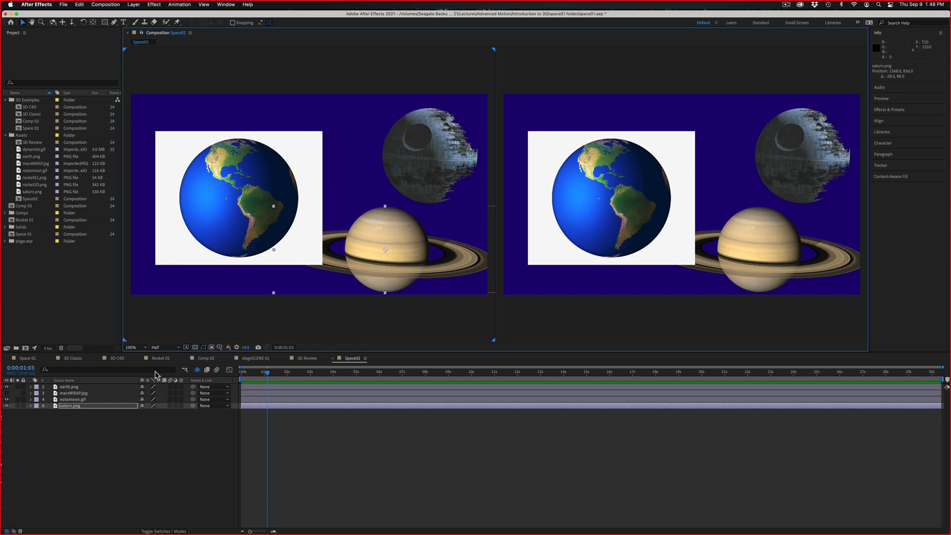
click(195, 347)
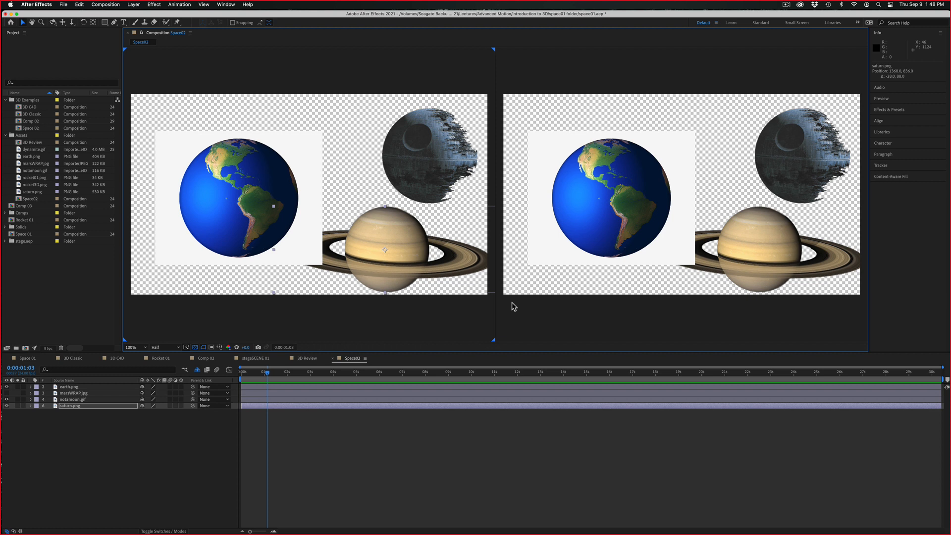
drag(398, 259, 381, 254)
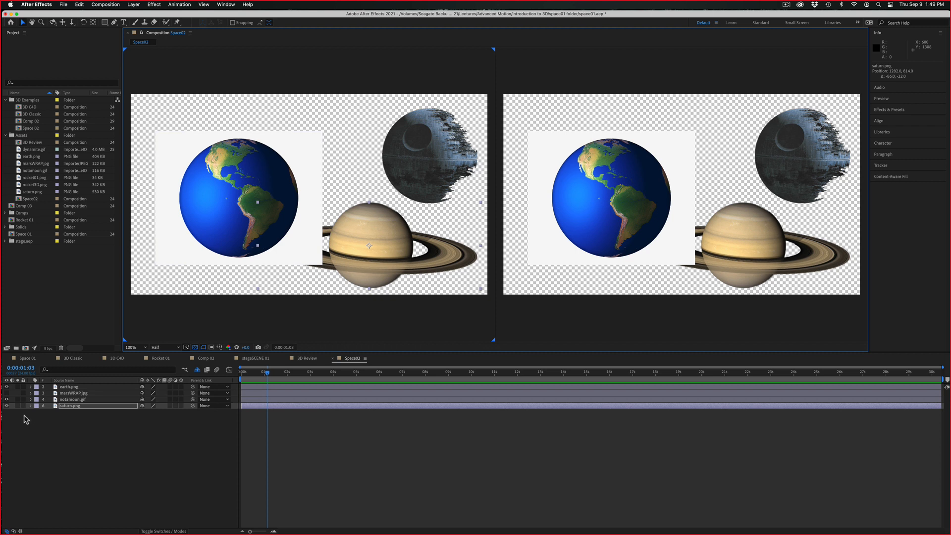
Turn the earth.png layer into a 3D layer
click(196, 219)
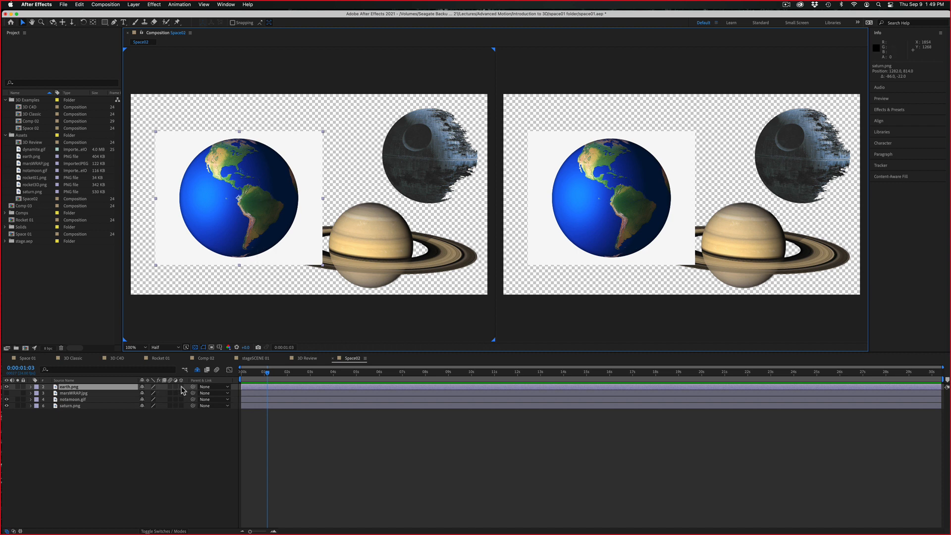
click(181, 387)
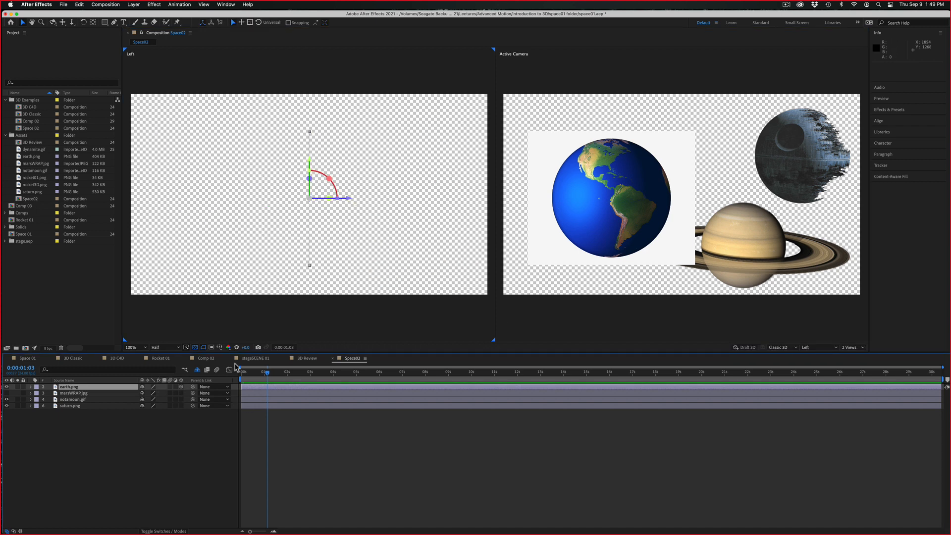
Switch the composition to a single view and make the earth.png layer 2D again
click(849, 347)
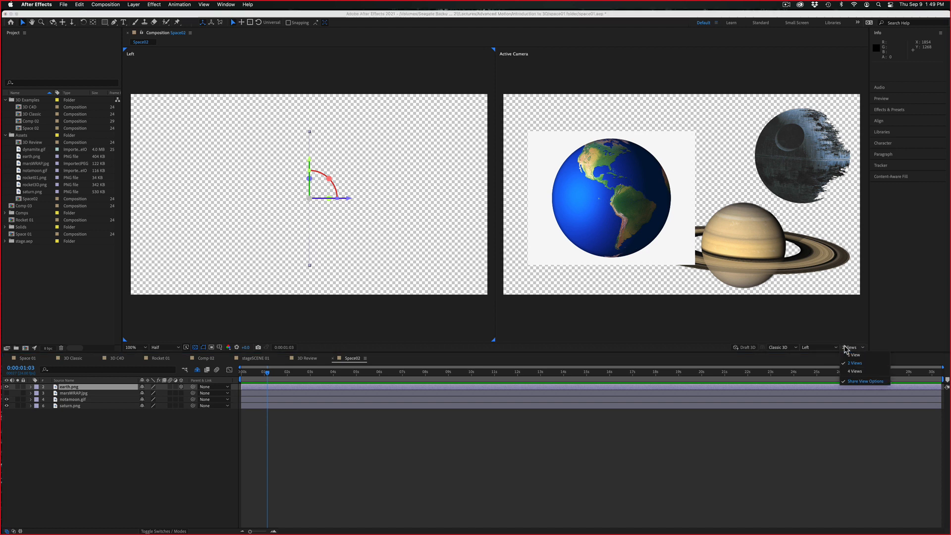
click(852, 354)
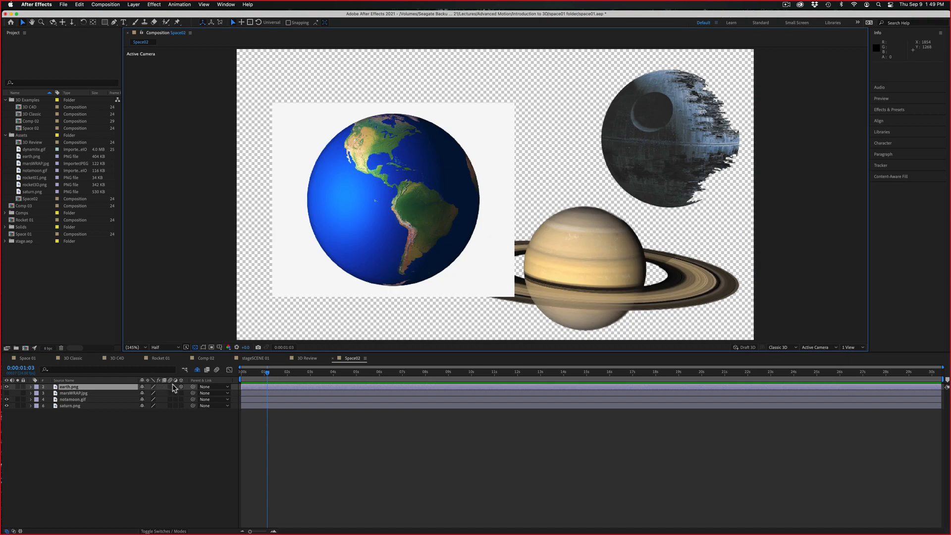
click(181, 387)
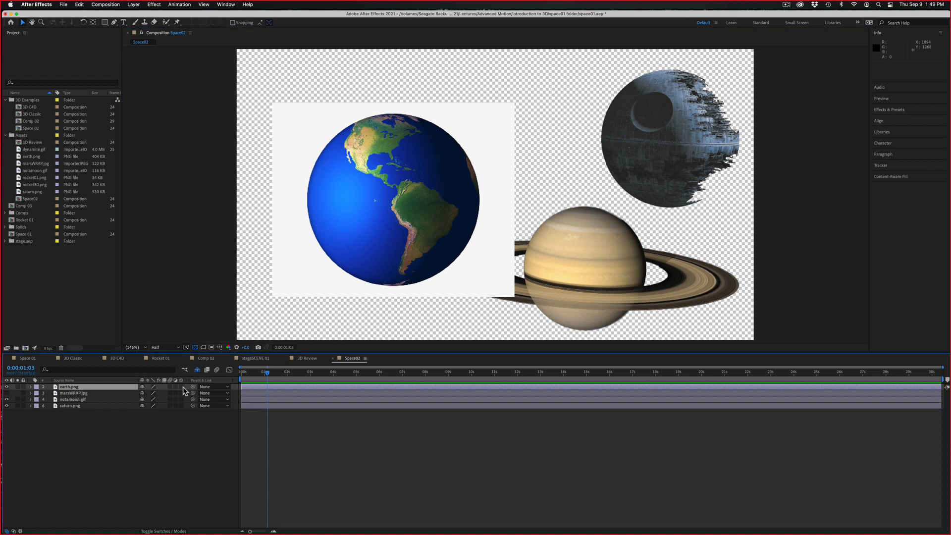
Move the earth.png layer up to about (560, 470), overlapping Saturn's rings
click(512, 254)
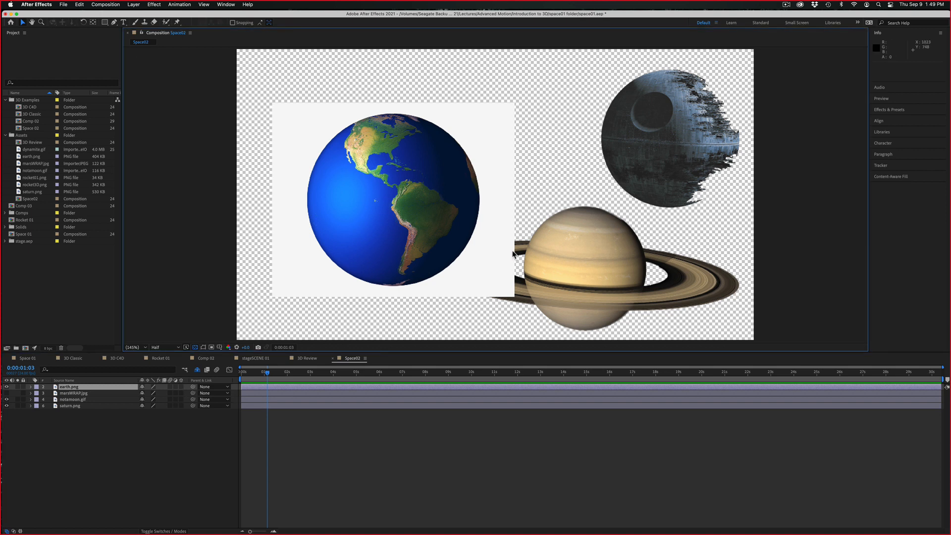
mouse_move(494, 250)
mouse_down()
mouse_move(504, 236)
mouse_move(491, 240)
mouse_up()
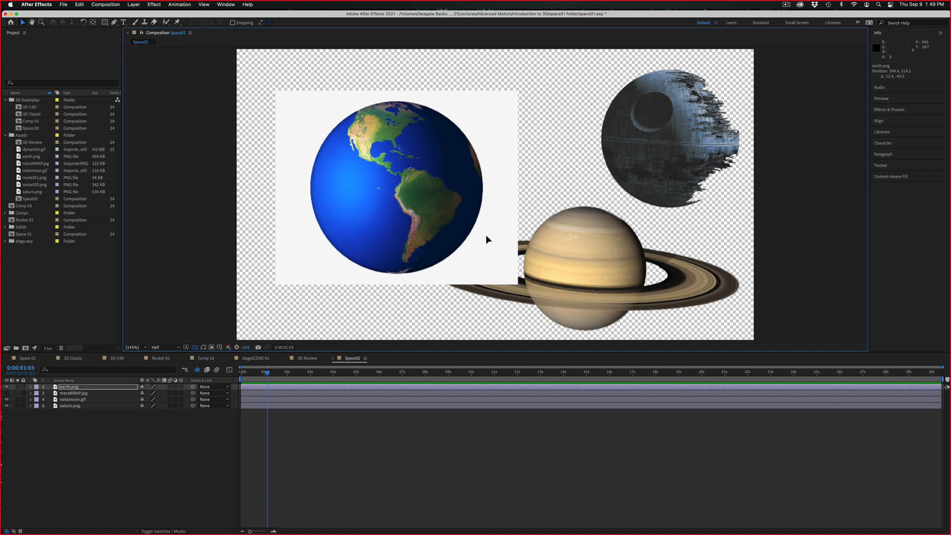
drag(487, 235, 479, 224)
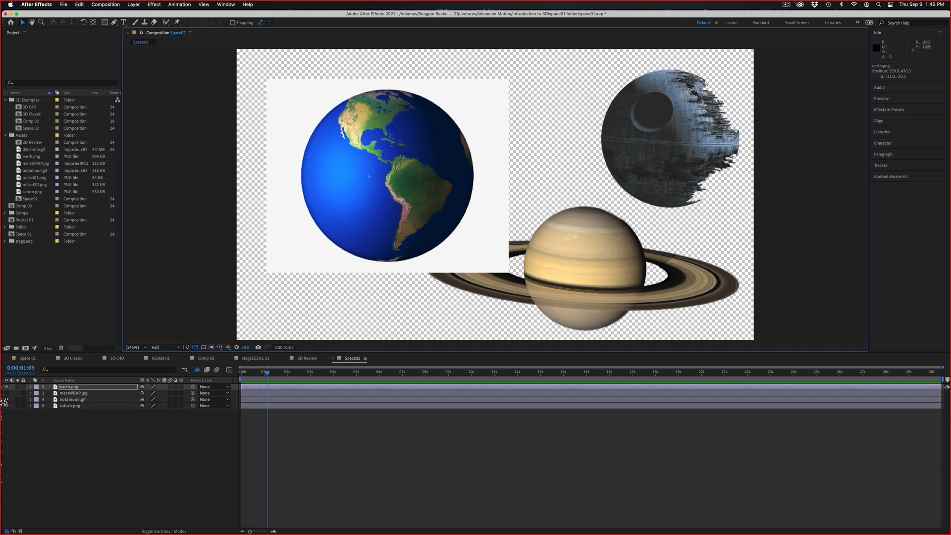
Hide the notamoon.gif and saturn.png layers and the transparency grid, and move earth.png to about (807, 523)
drag(6, 399, 6, 408)
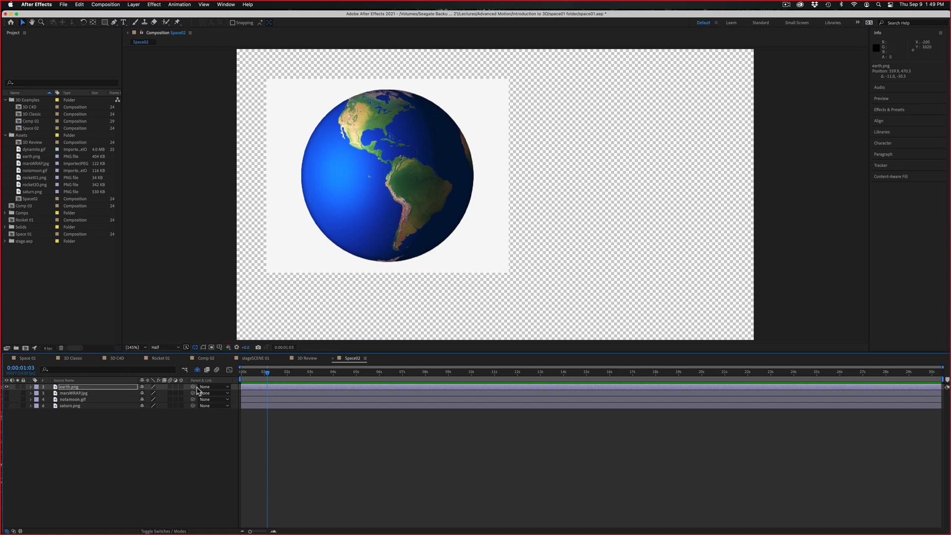
click(195, 348)
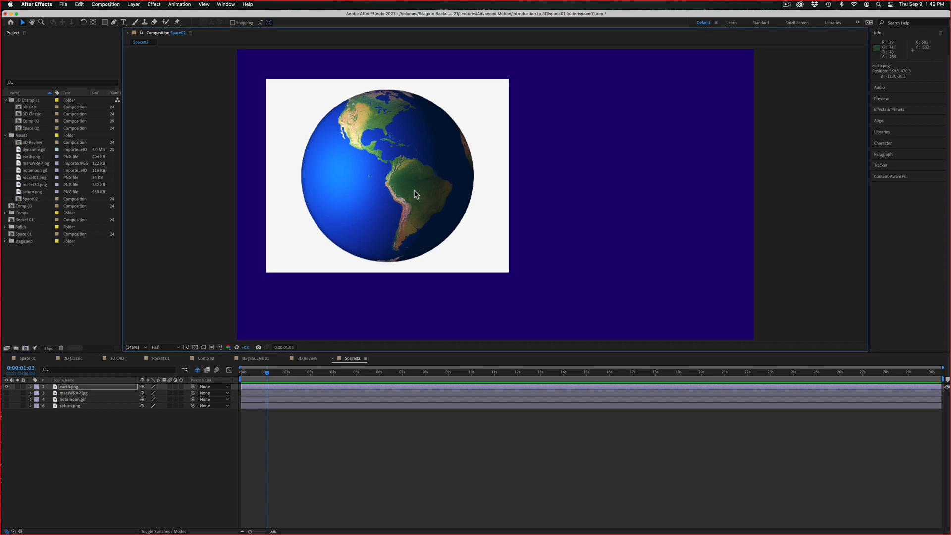
drag(415, 190, 482, 205)
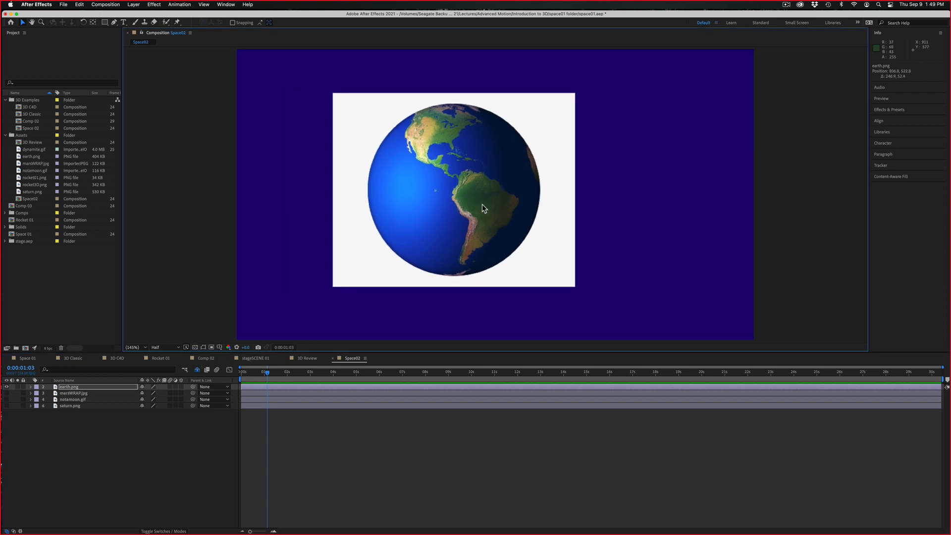
Create a black full-frame solid and place it beneath all the other layers as the background
click(85, 422)
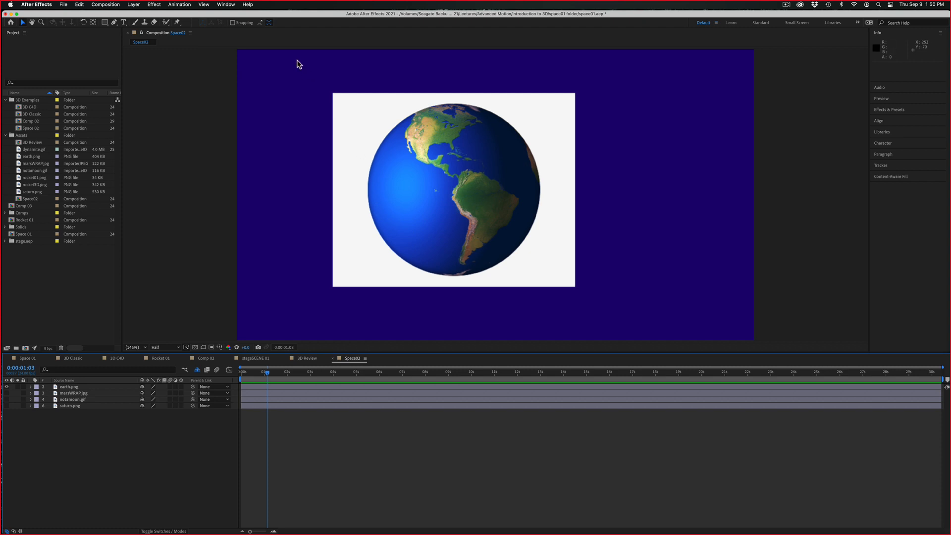
click(133, 4)
mouse_move(134, 15)
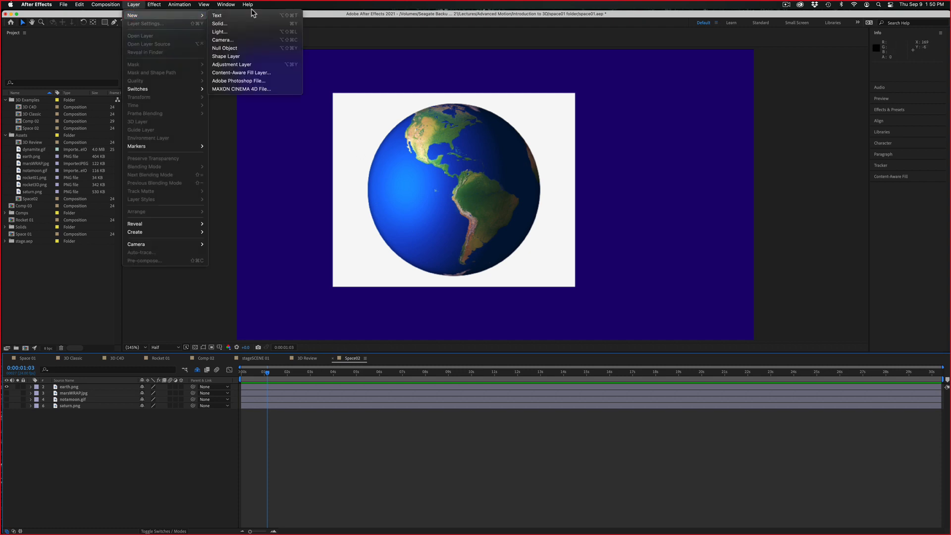
click(244, 23)
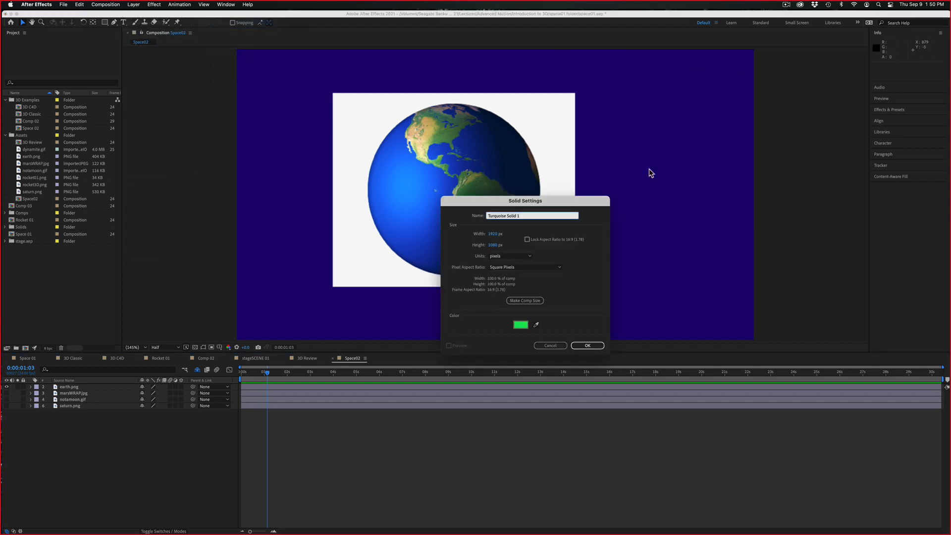
click(520, 325)
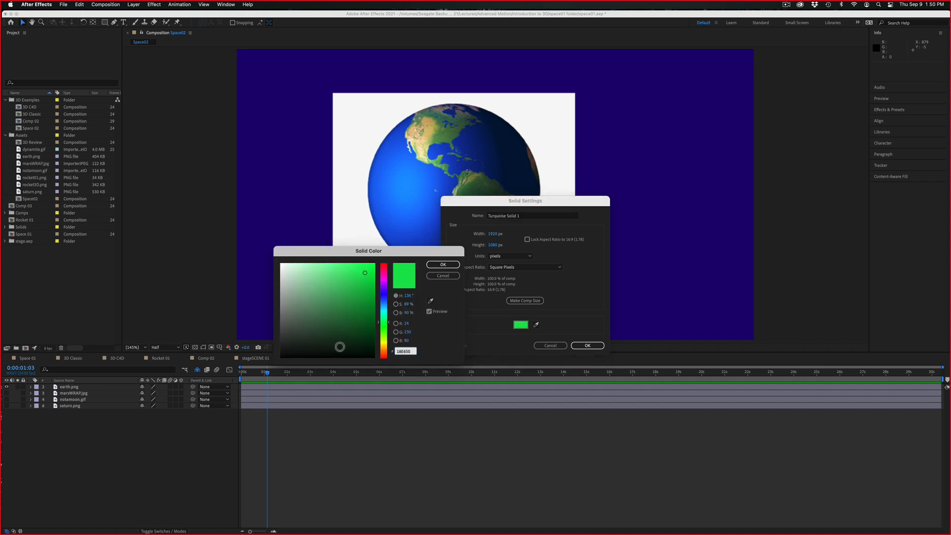
click(340, 347)
click(443, 265)
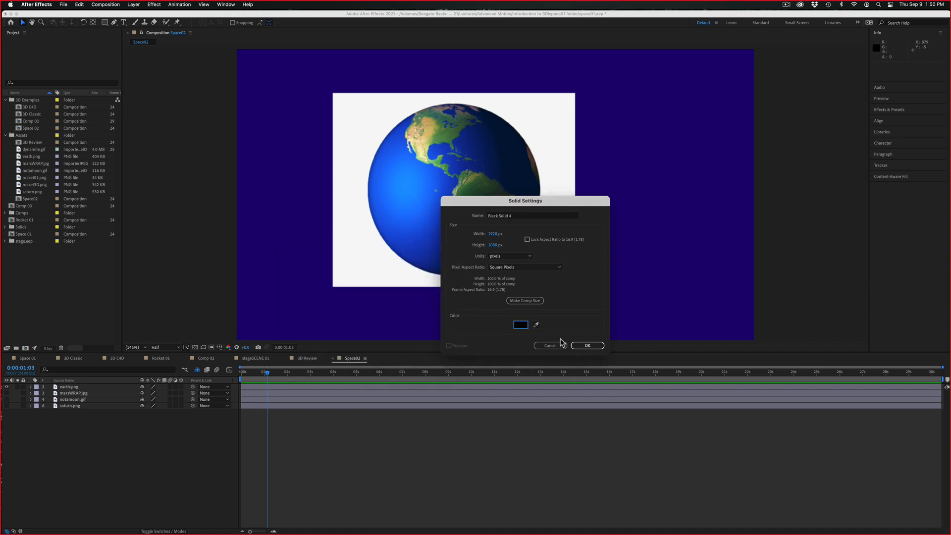
click(575, 345)
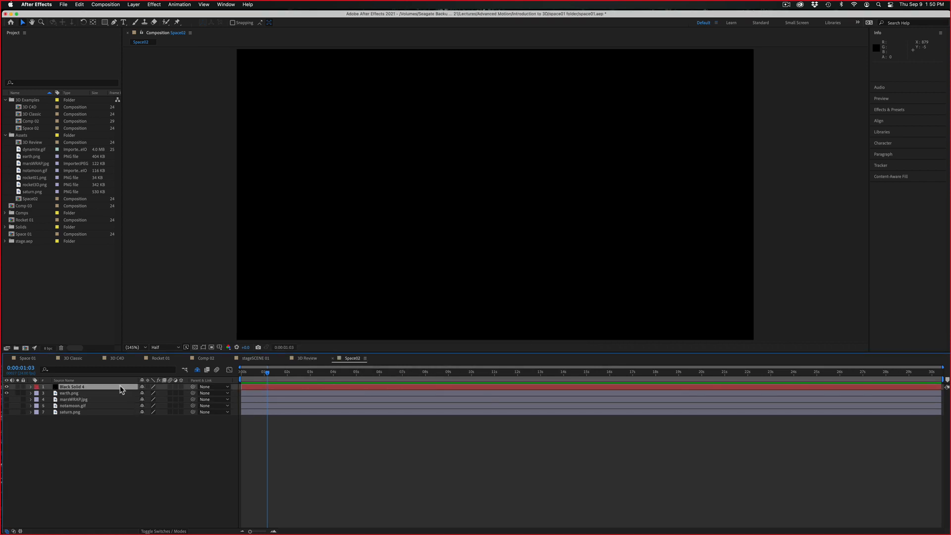
drag(120, 389, 124, 435)
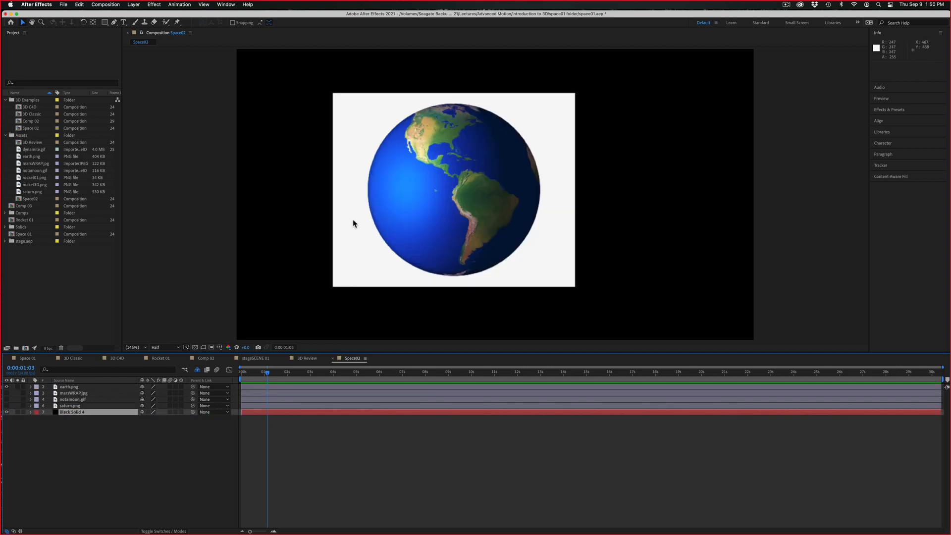
Apply Keylight (1.2) to earth.png, sample its white background as the screen colour, and raise the screen gain and screen balance
click(70, 389)
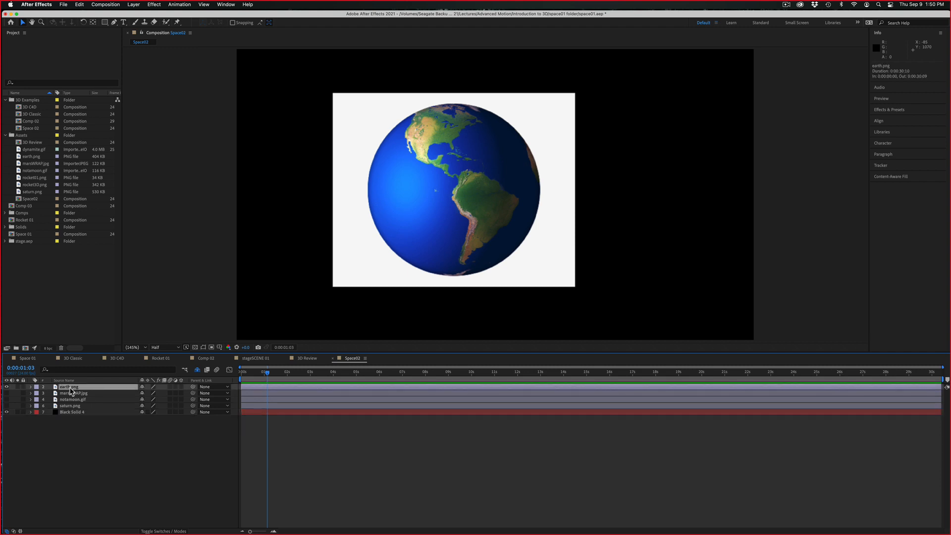
click(152, 5)
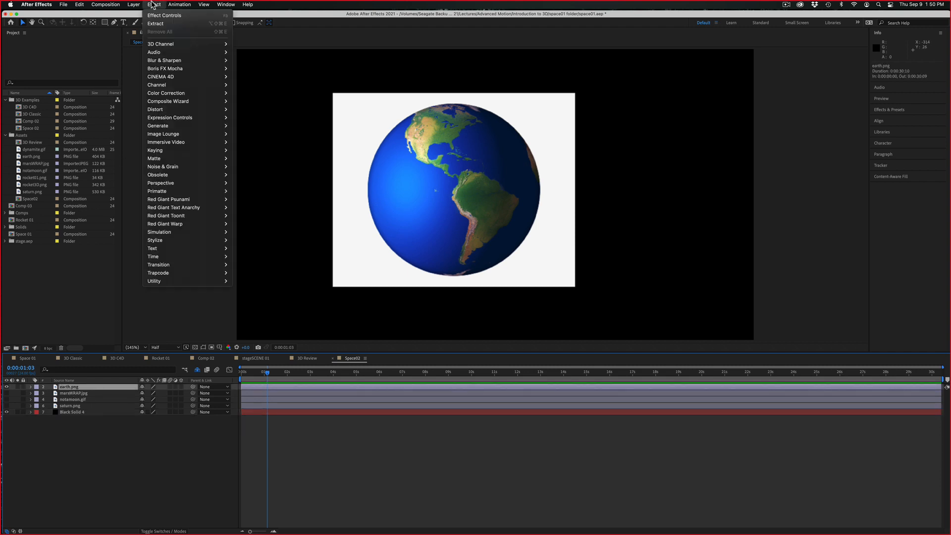
mouse_move(183, 151)
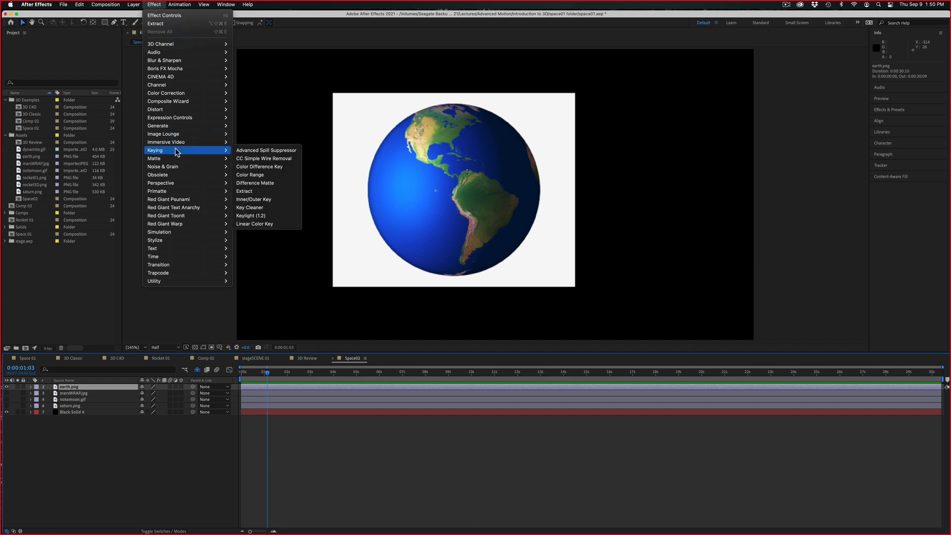
click(247, 216)
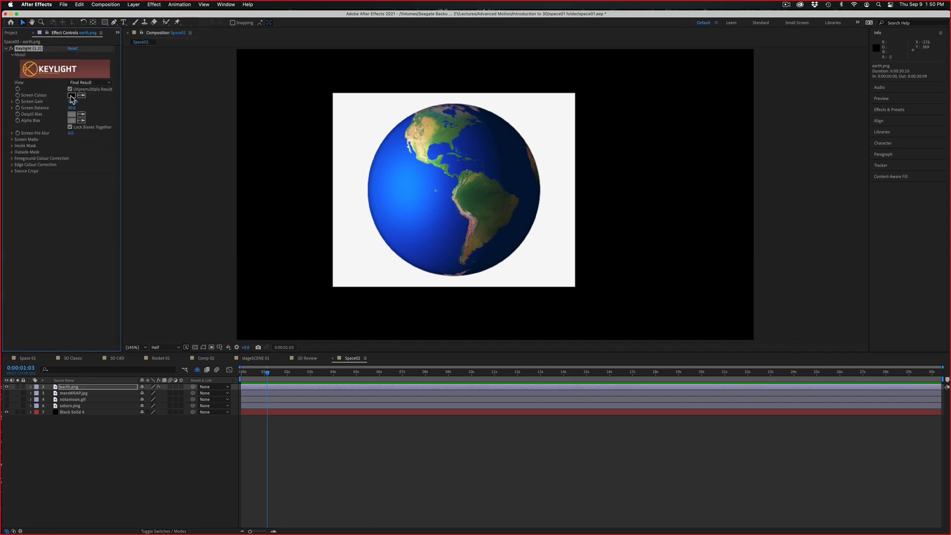
click(81, 95)
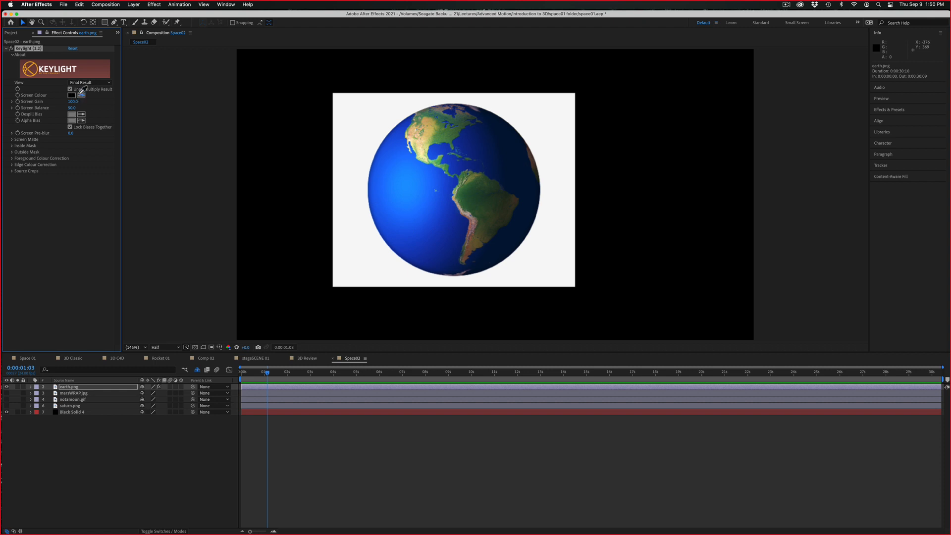
click(390, 116)
drag(73, 101, 108, 97)
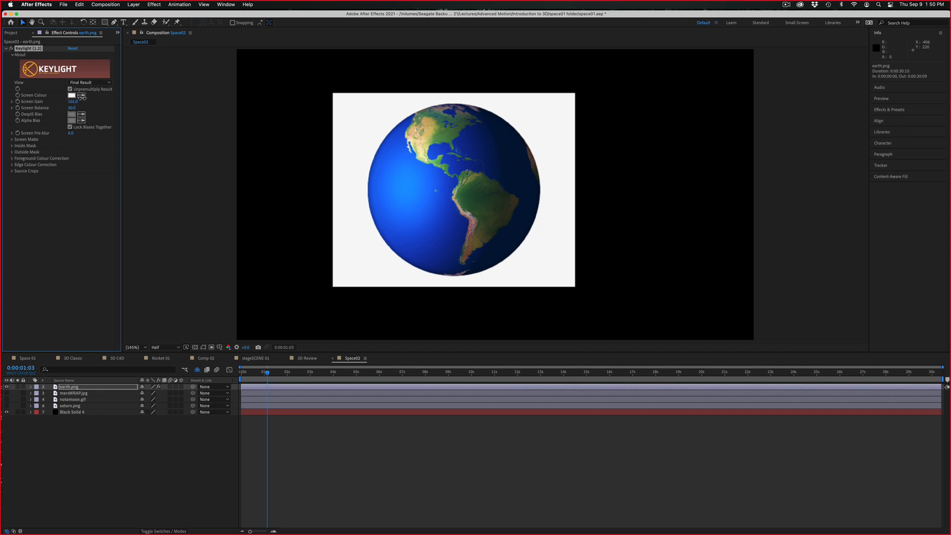
drag(72, 107, 109, 105)
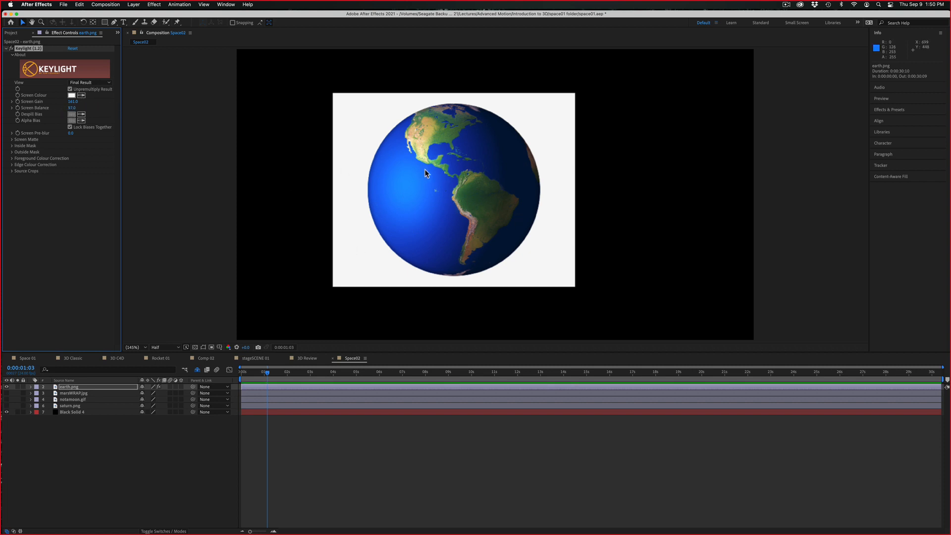
Resample the Keylight screen colour from the Earth's blue ocean and move earth.png to about (824, 492)
click(81, 95)
click(392, 191)
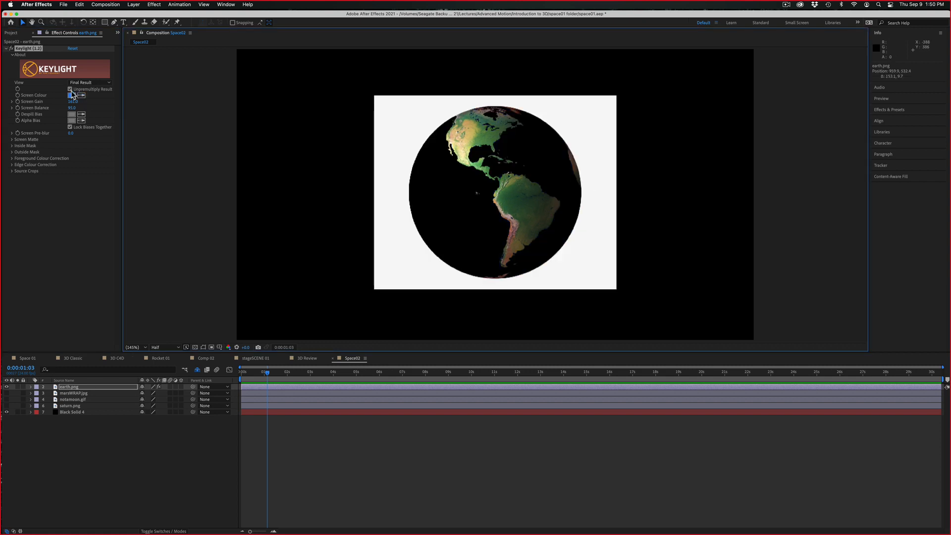
drag(402, 269, 365, 257)
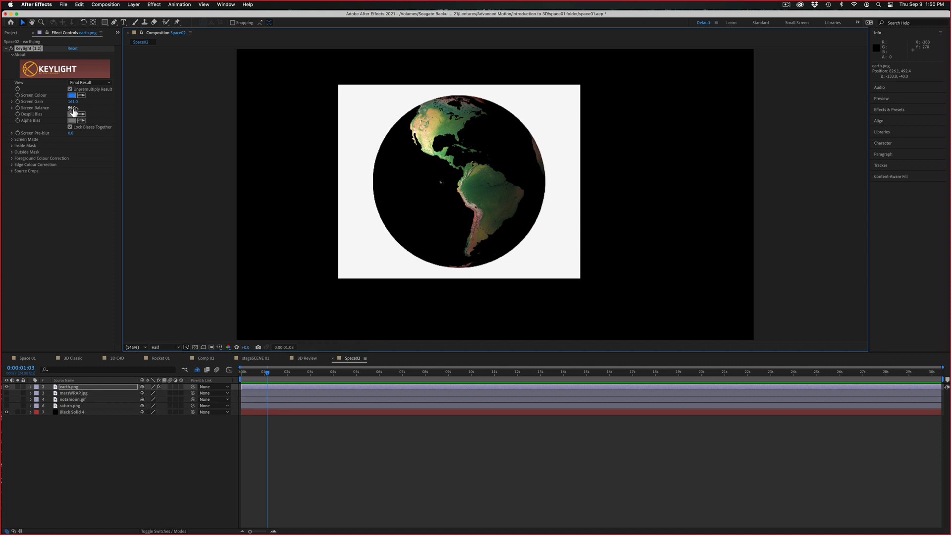
Replace the Keylight effect on earth.png with the Extract keying effect
click(26, 49)
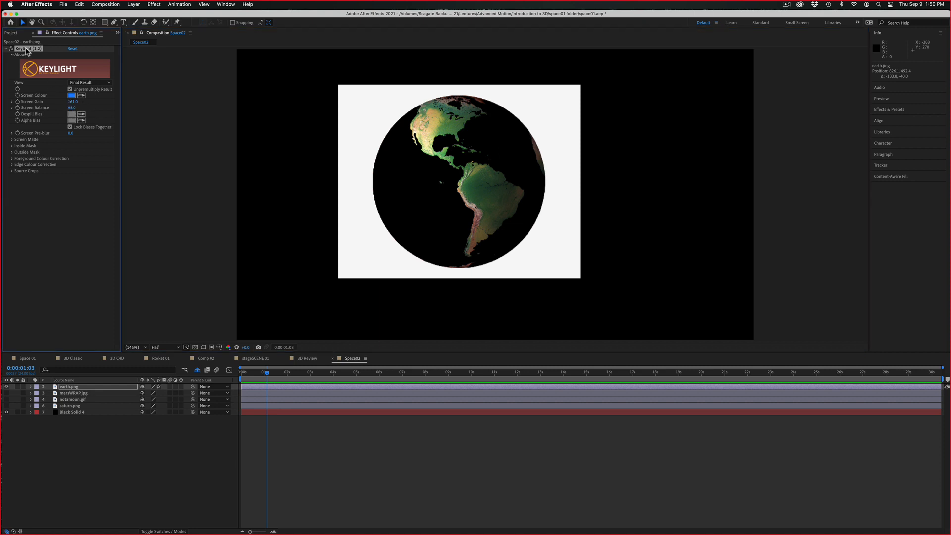
key(Delete)
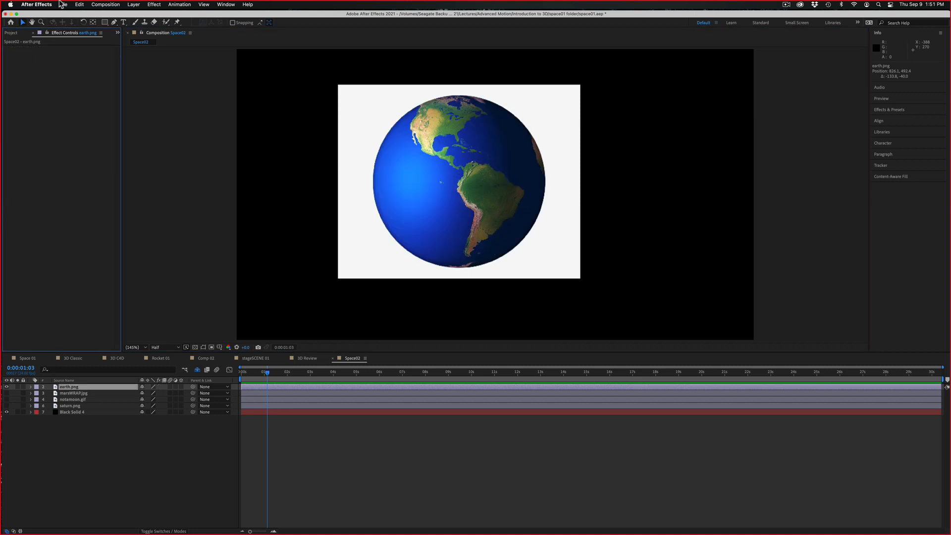
click(150, 5)
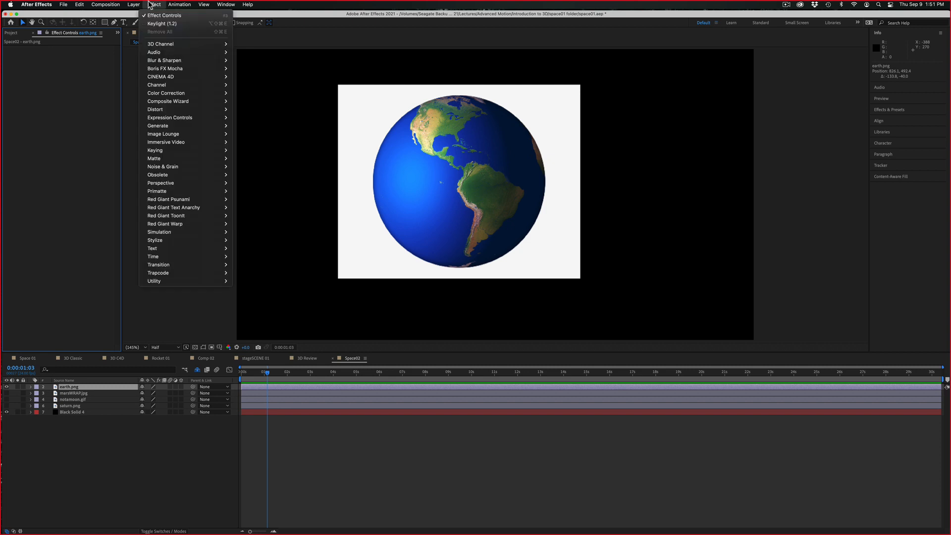
mouse_move(162, 153)
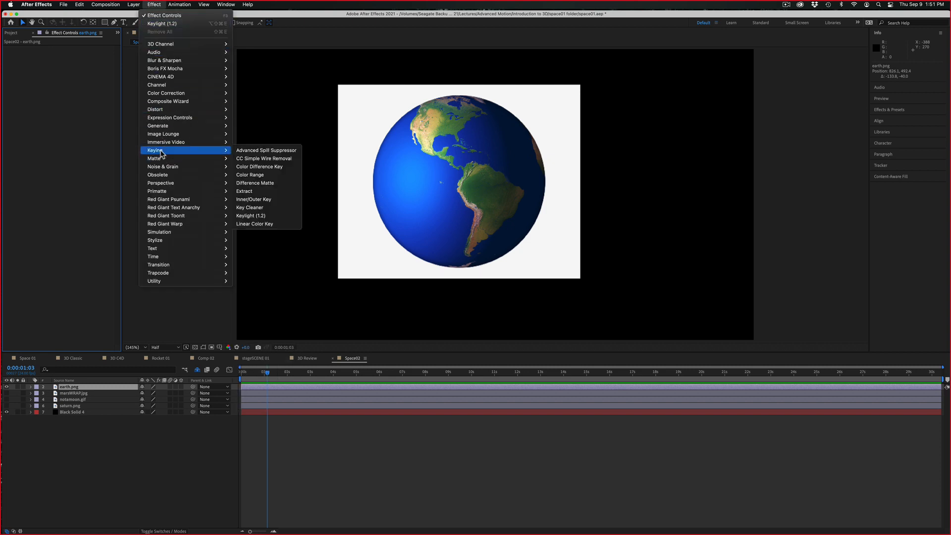
click(273, 192)
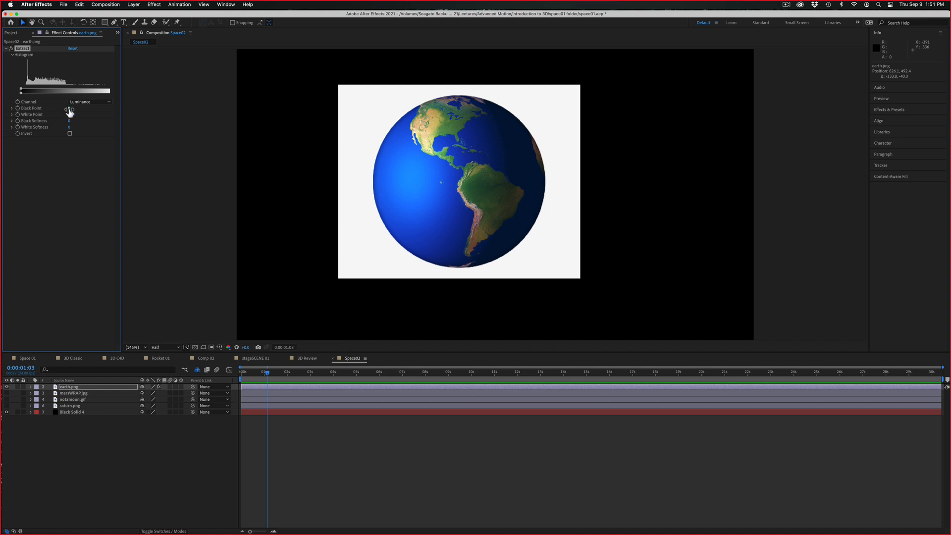
Key out the Earth's white background in Extract by lowering the white point to about 223 and adding black and white softness
drag(67, 109, 46, 105)
drag(65, 114, 59, 115)
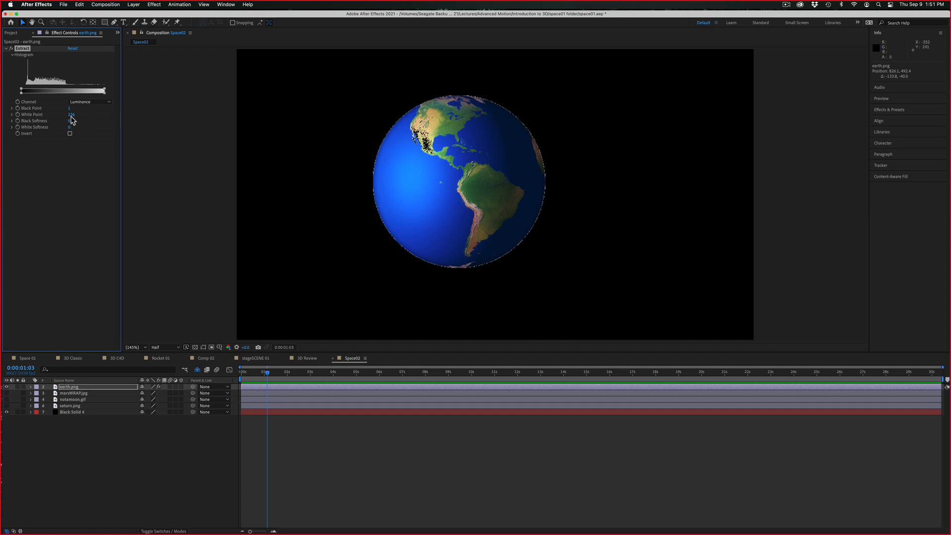
mouse_move(70, 117)
mouse_down()
mouse_move(60, 117)
mouse_move(72, 114)
mouse_up()
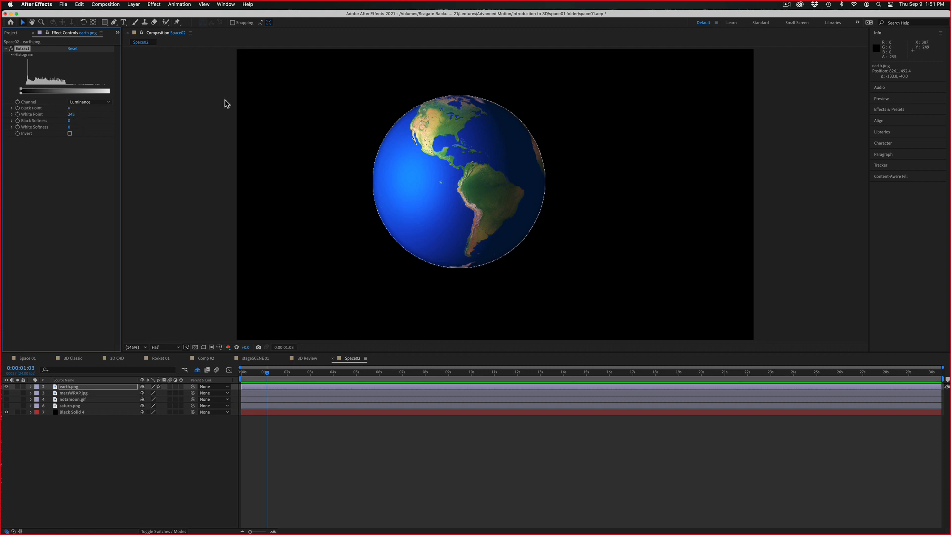
mouse_move(68, 127)
mouse_down()
mouse_move(84, 127)
mouse_move(69, 127)
mouse_up()
Add a Matte Choker to earth.png and adjust Choke 1 and Geometric Softness 1, with the softness at about 11.9
click(154, 4)
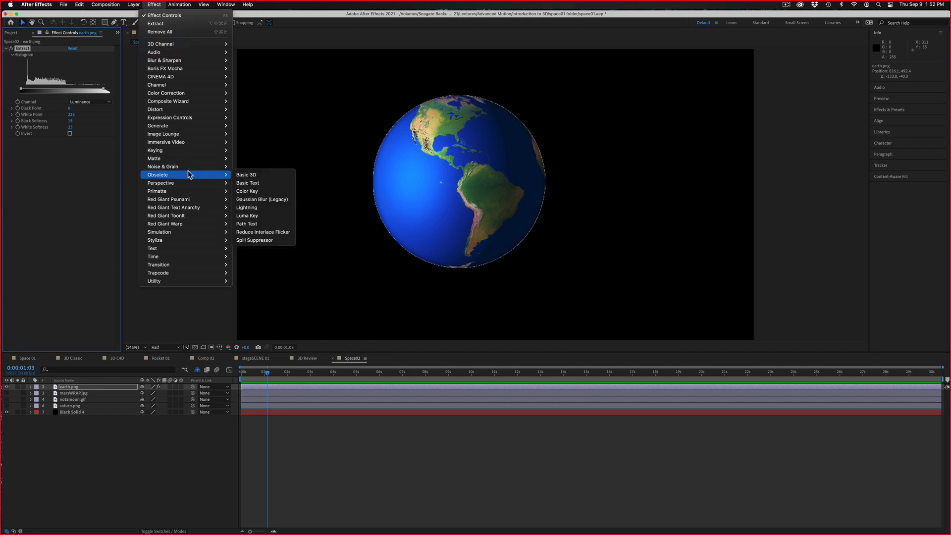
mouse_move(185, 151)
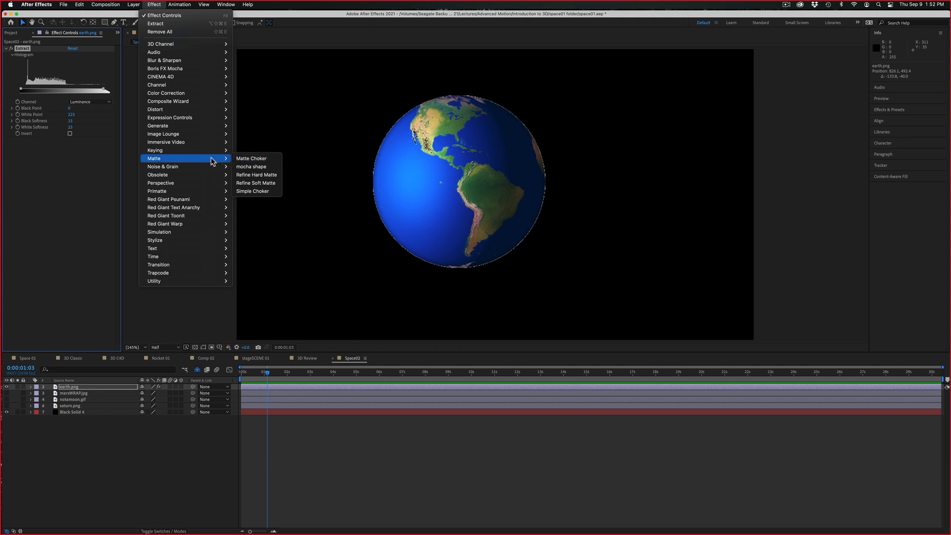
click(255, 158)
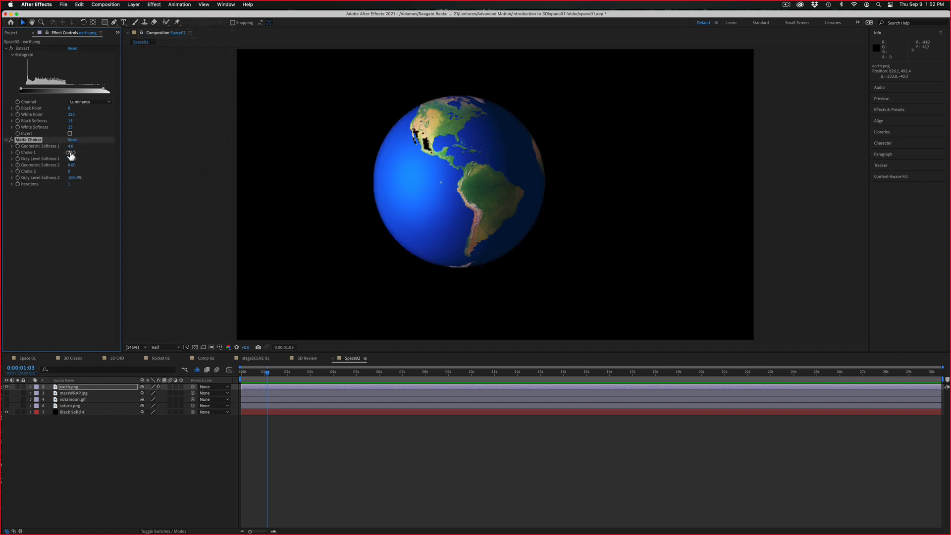
mouse_move(70, 153)
mouse_down()
mouse_move(30, 151)
mouse_move(69, 146)
mouse_up()
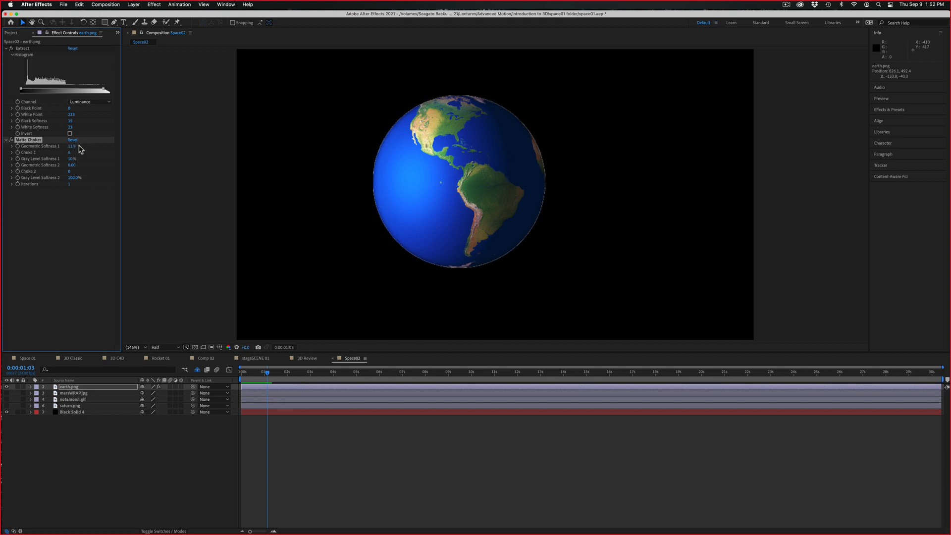
Raise the Matte Choker's Geometric Softness 1 to about 20.9 and Choke 1 to 11, comparing the Earth's edge with the keying effects off and on
drag(73, 152, 76, 152)
click(12, 49)
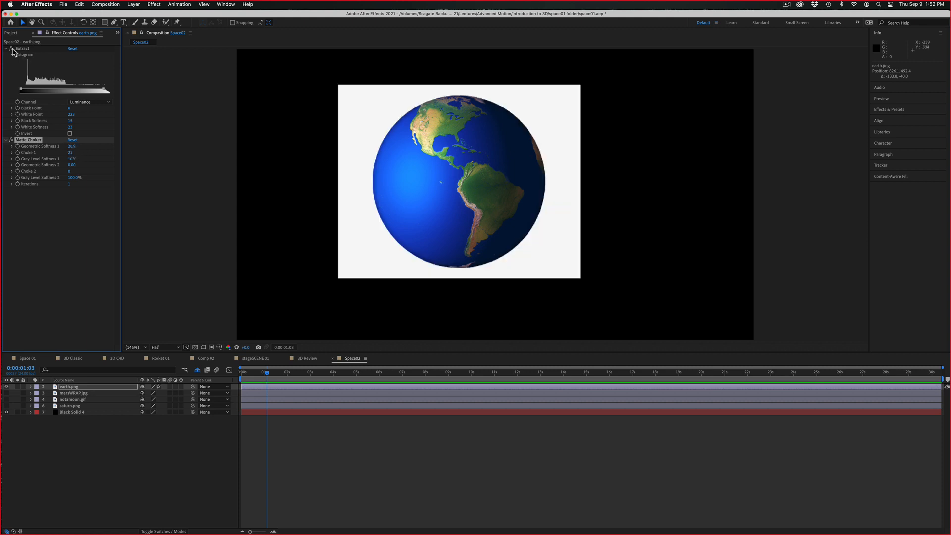
click(12, 50)
click(12, 141)
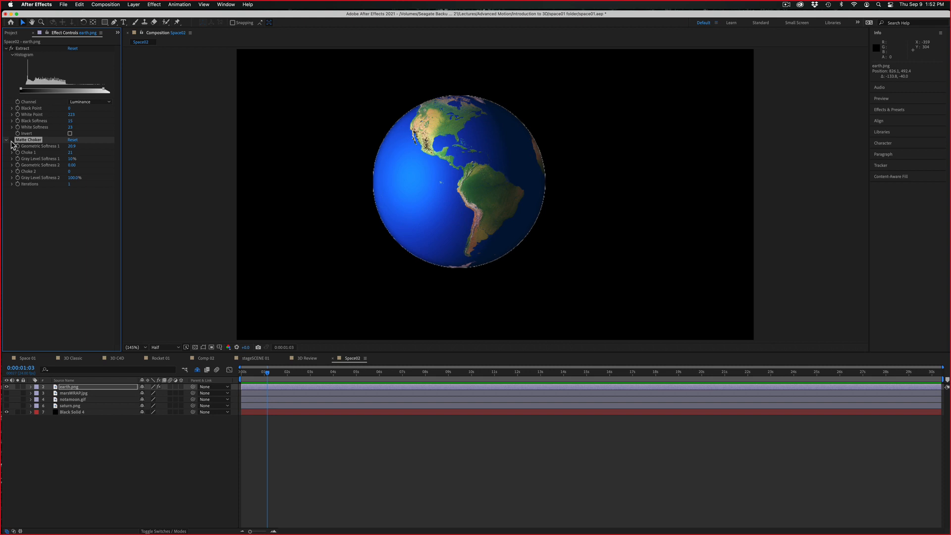
click(11, 49)
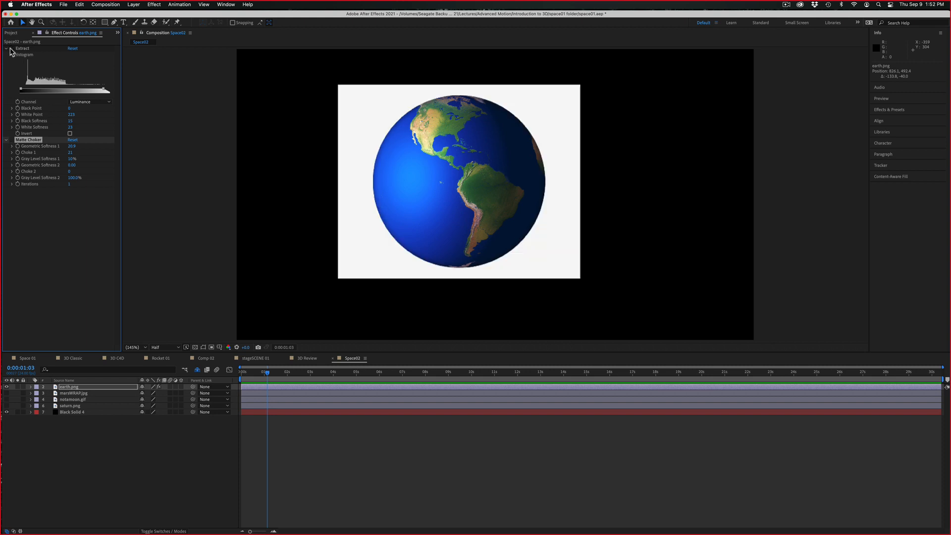
click(12, 49)
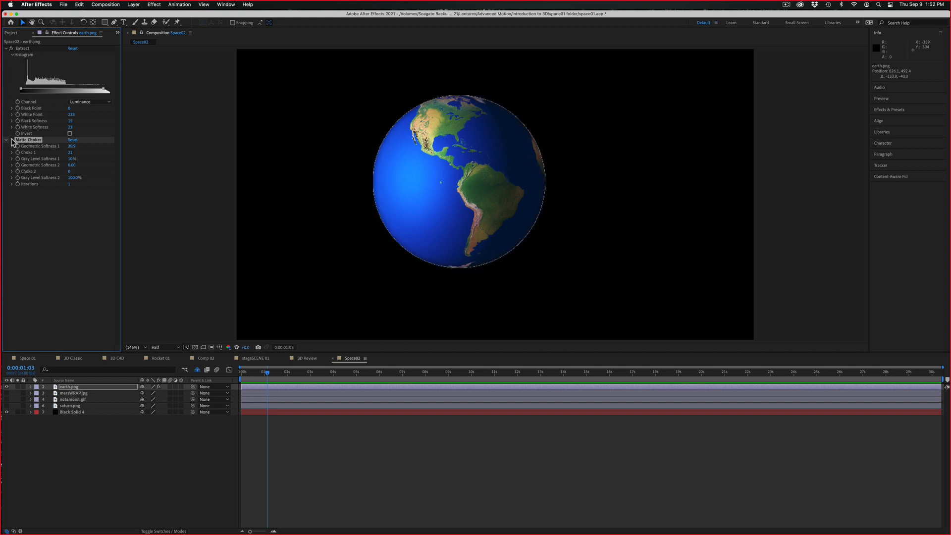
click(12, 49)
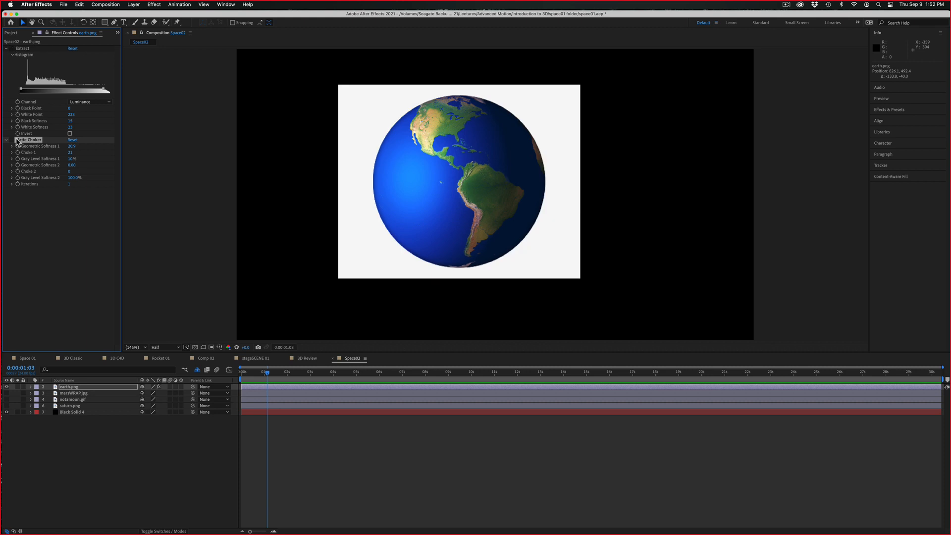
click(11, 48)
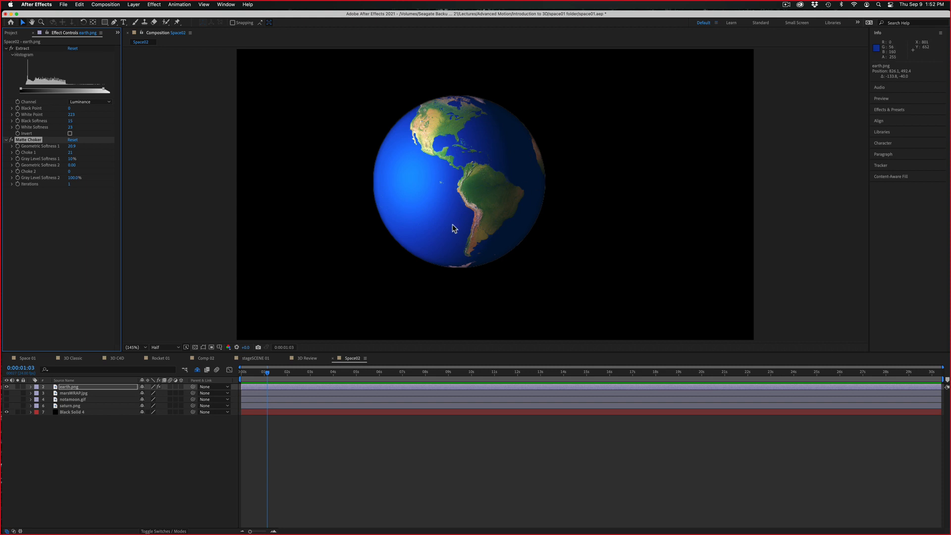
Move earth.png to about (538, 423), and show notamoon.gif and place it at about (1486, 366)
drag(452, 229, 374, 210)
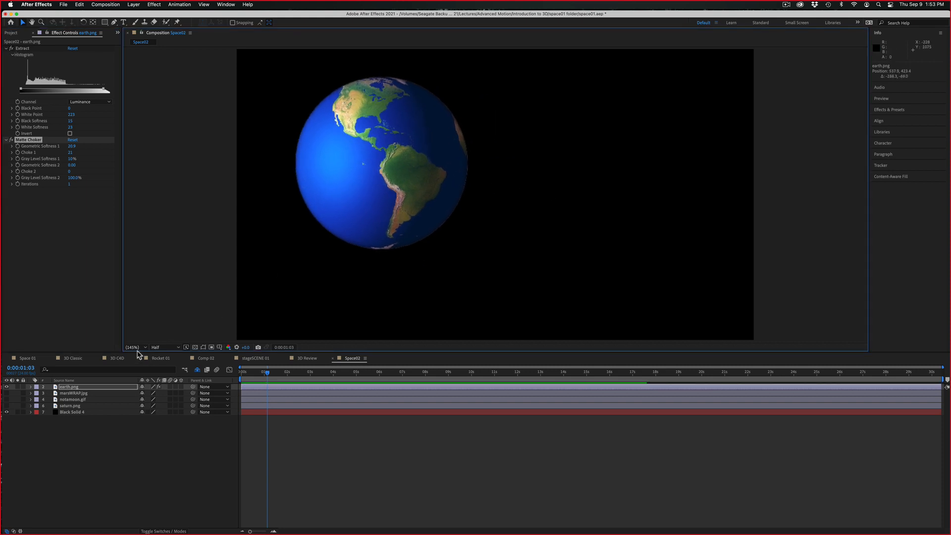
click(6, 400)
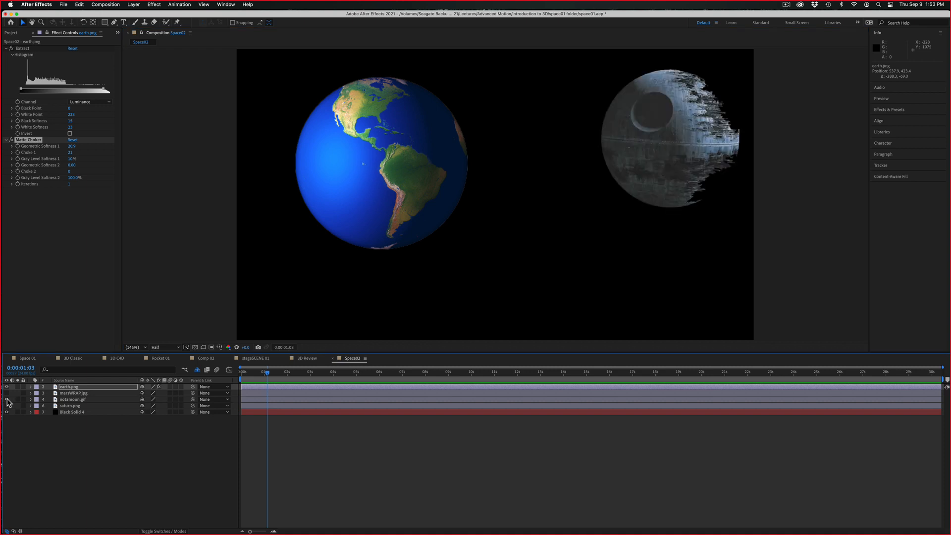
drag(648, 182, 614, 198)
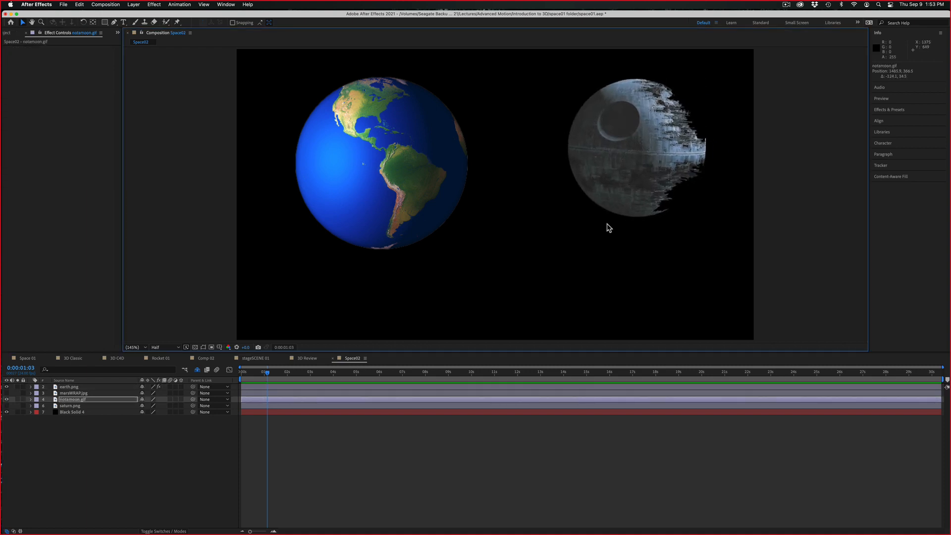
Show the saturn.png layer and move it to about (1180, 810), below and between the other two planets
click(64, 406)
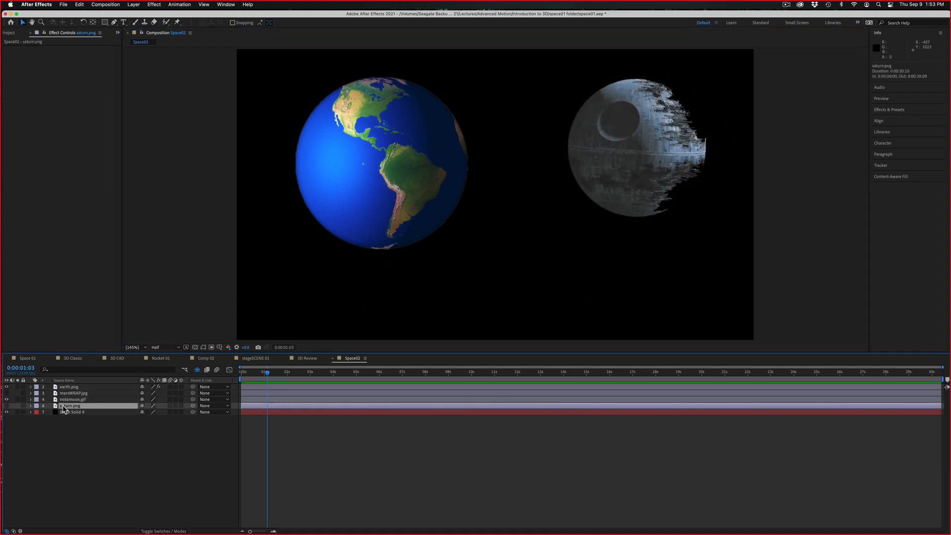
click(7, 405)
drag(584, 276, 558, 280)
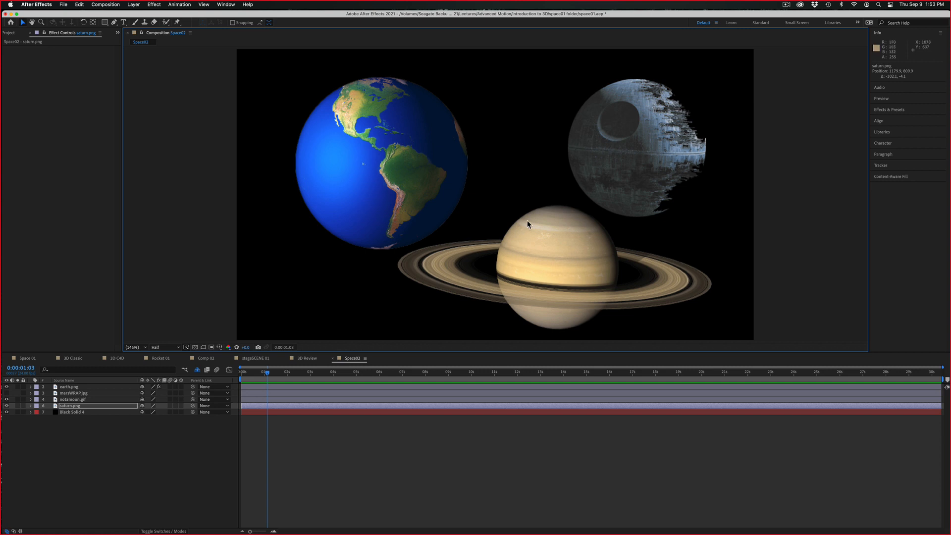
Try scaling earth.png down to about 54%, and undo the scale change
click(348, 182)
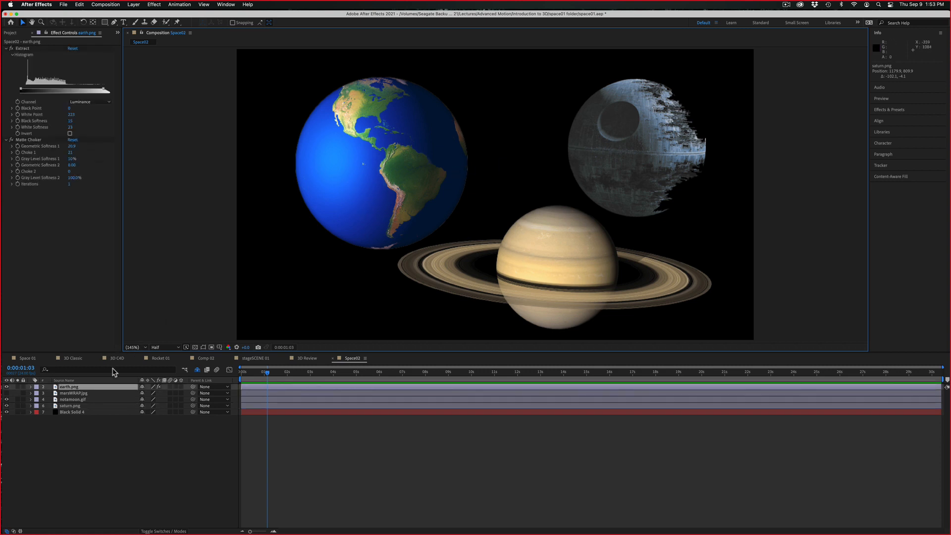
key(s)
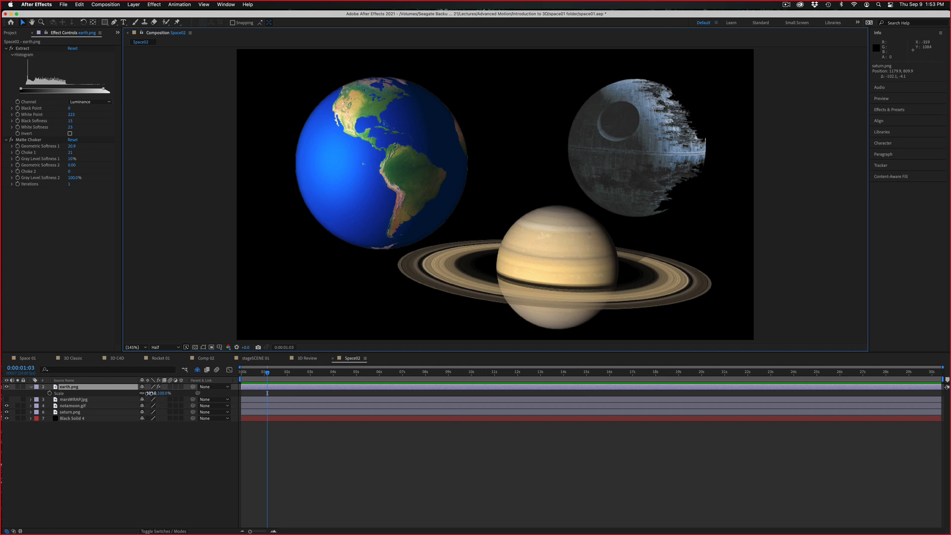
mouse_move(151, 394)
mouse_down()
mouse_move(110, 393)
mouse_move(133, 393)
mouse_up()
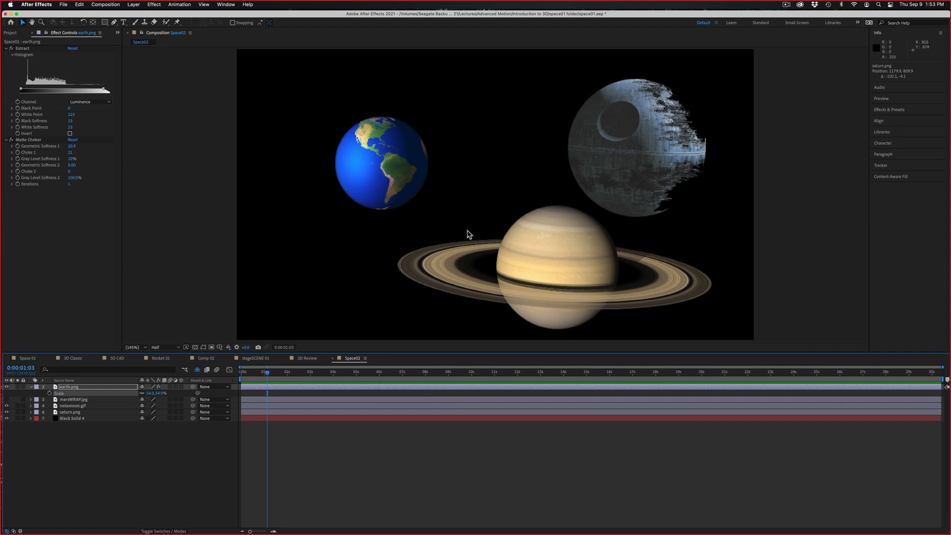
key(super+z)
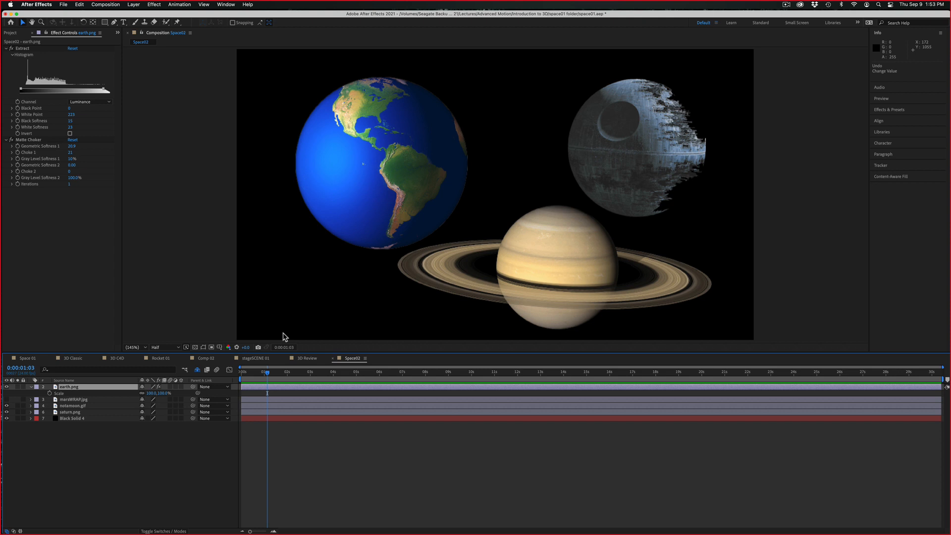
Delete the marsWRAP.jpg layer from the Space02 composition
click(79, 406)
click(80, 401)
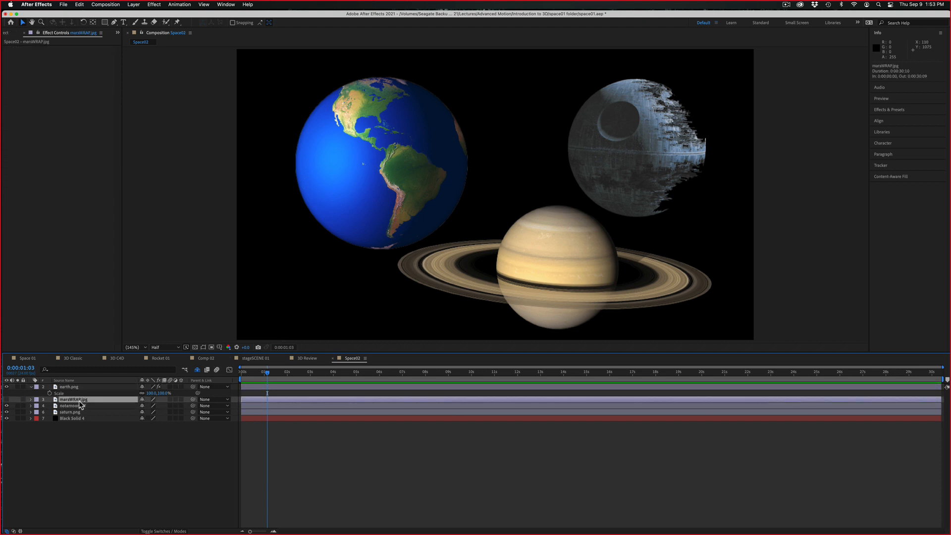
key(Delete)
Turn earth.png, notamoon.gif, saturn.png and Black Solid 4 into 3D layers
click(79, 407)
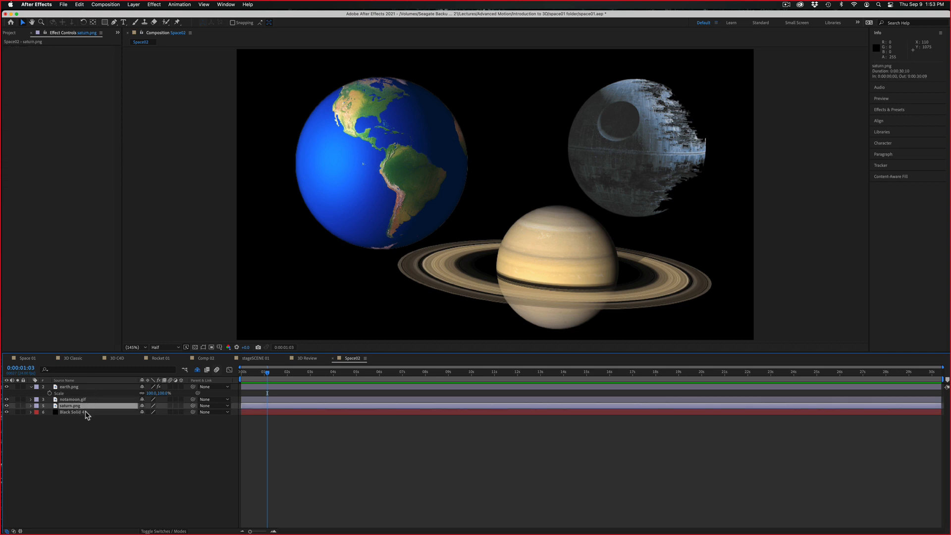
click(87, 413)
shift+click(91, 390)
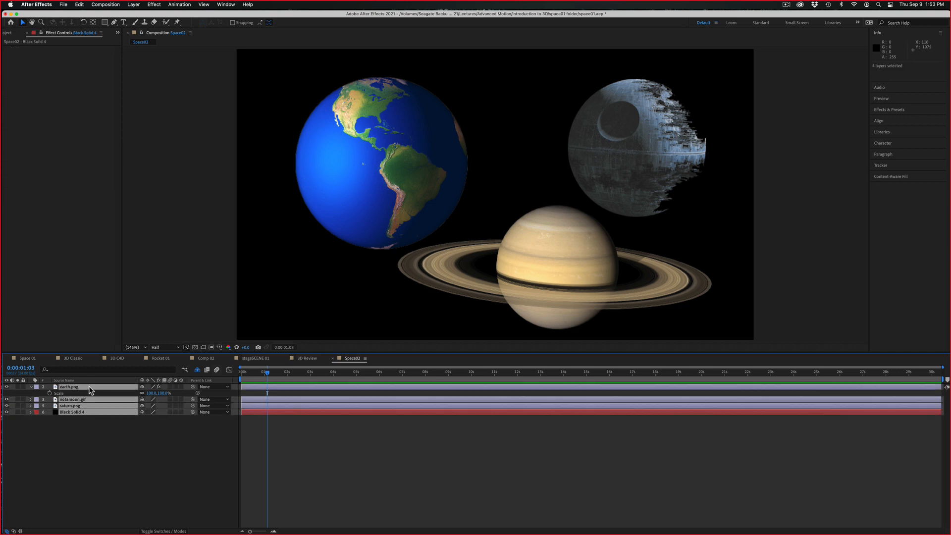
click(181, 387)
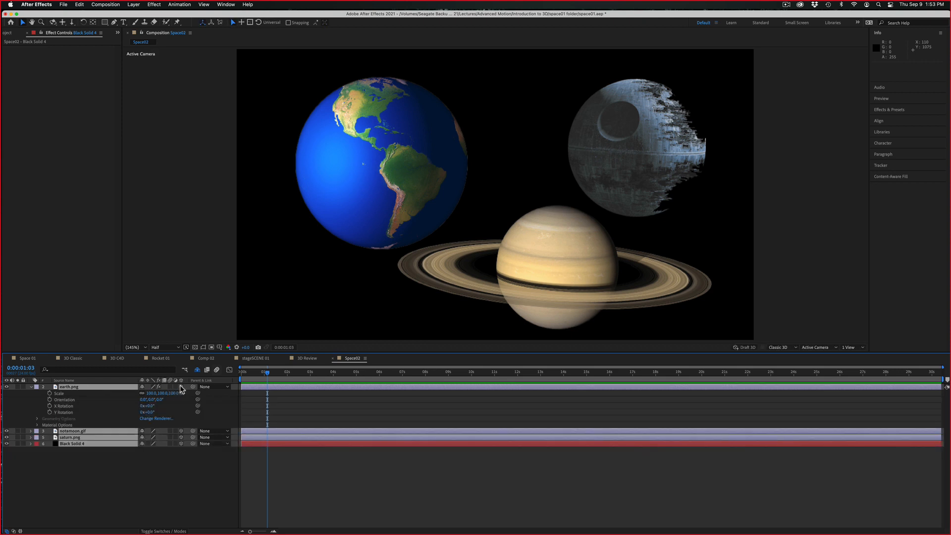
click(151, 460)
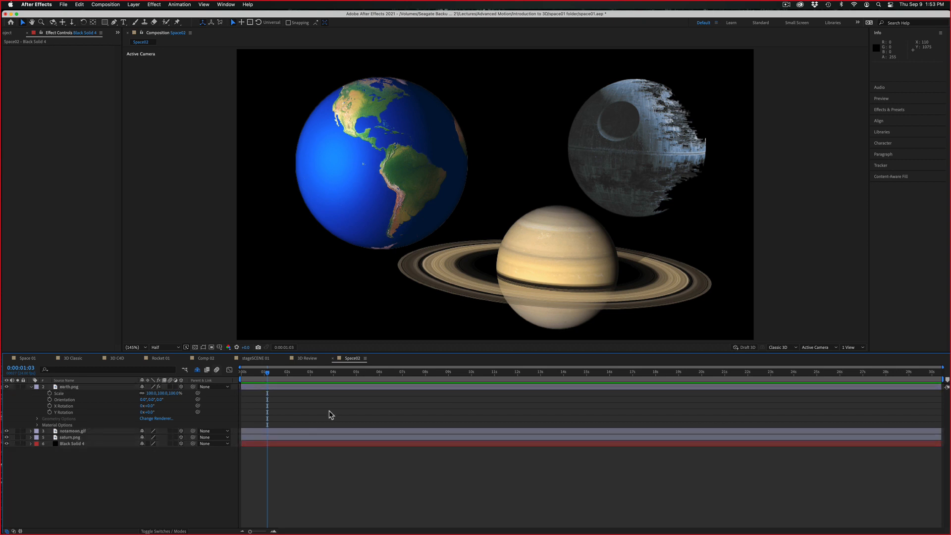
Split the composition display into two views, with a Top view beside the Active Camera
click(849, 348)
click(846, 364)
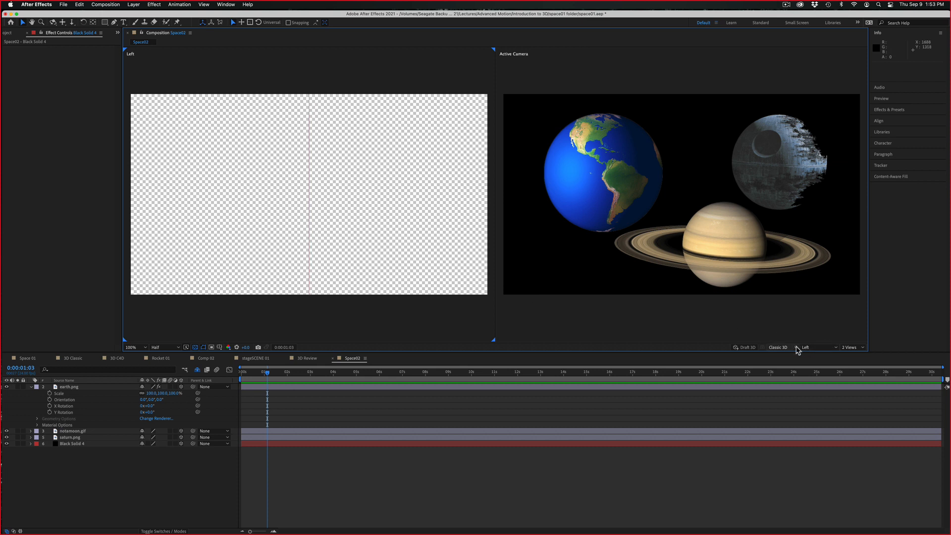
click(811, 348)
click(811, 382)
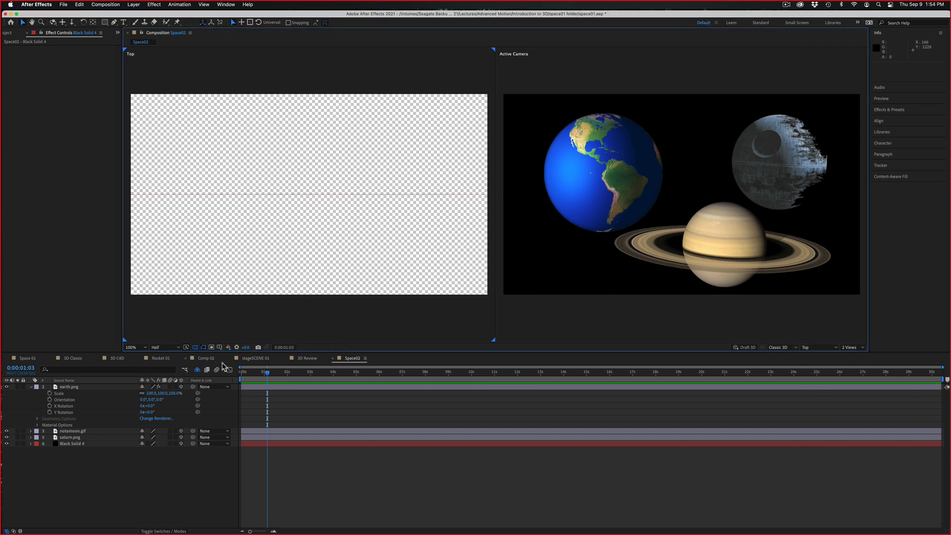
Reveal the Position property of all four layers in the timeline
key(super+a)
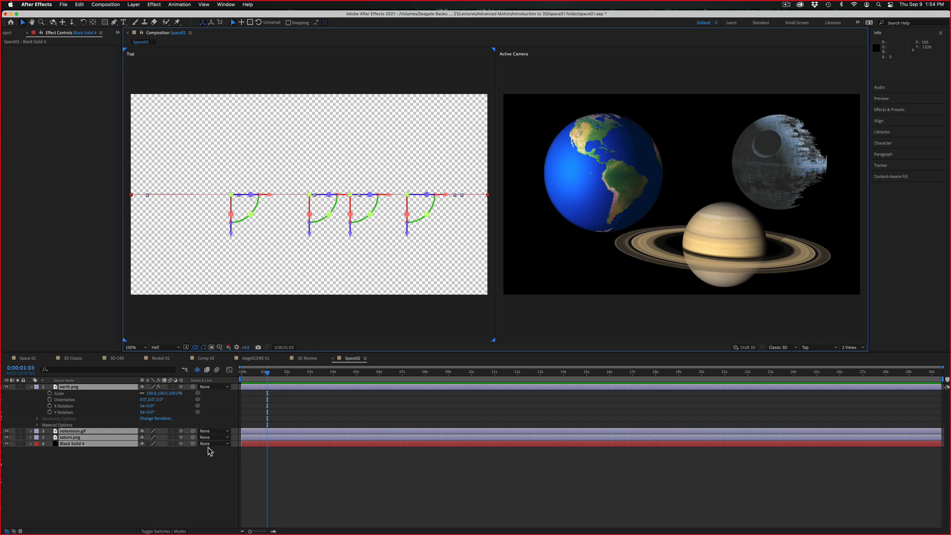
key(p)
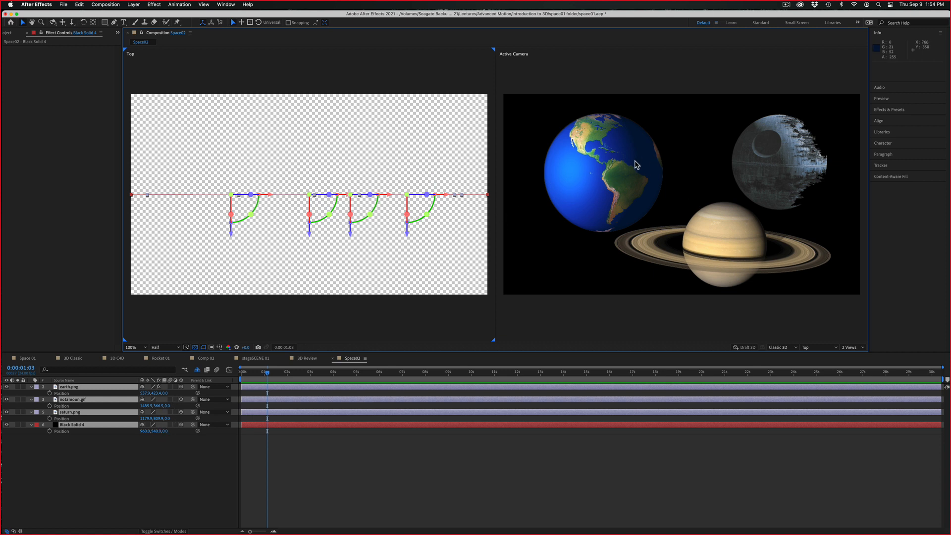
click(488, 462)
Push Black Solid 4 back along the Z axis to about 1572 in the Top view
click(293, 425)
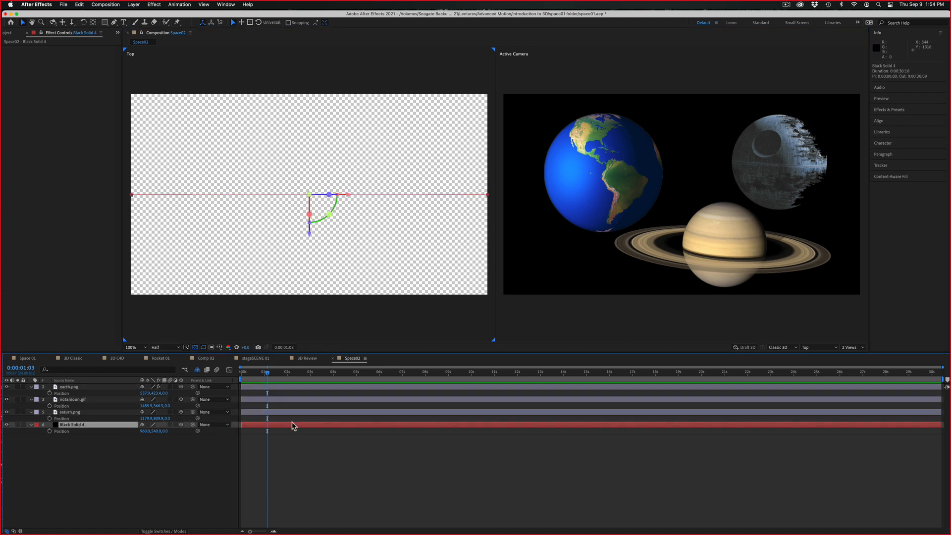
key(comma)
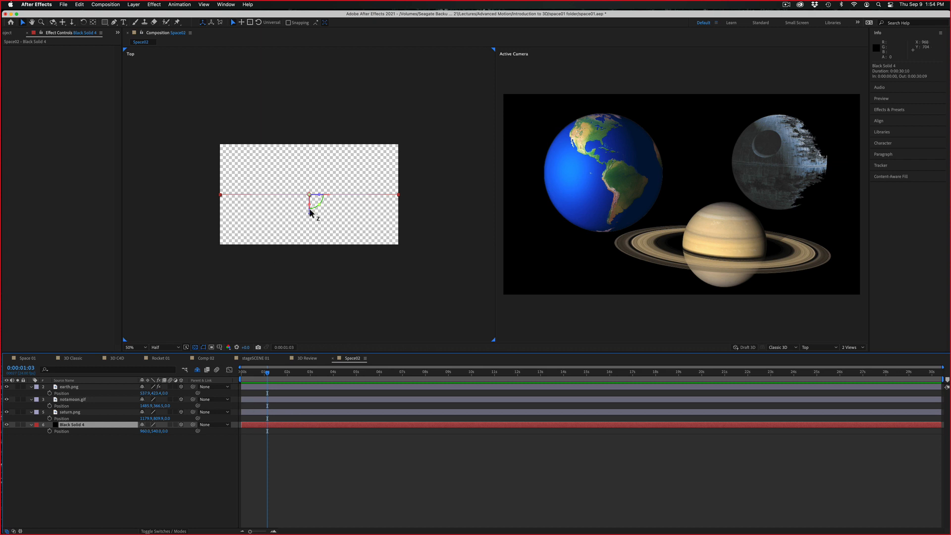
drag(310, 216, 337, 73)
Scale Black Solid 4 up to about 182% so it fills the camera frame behind the planets
key(s)
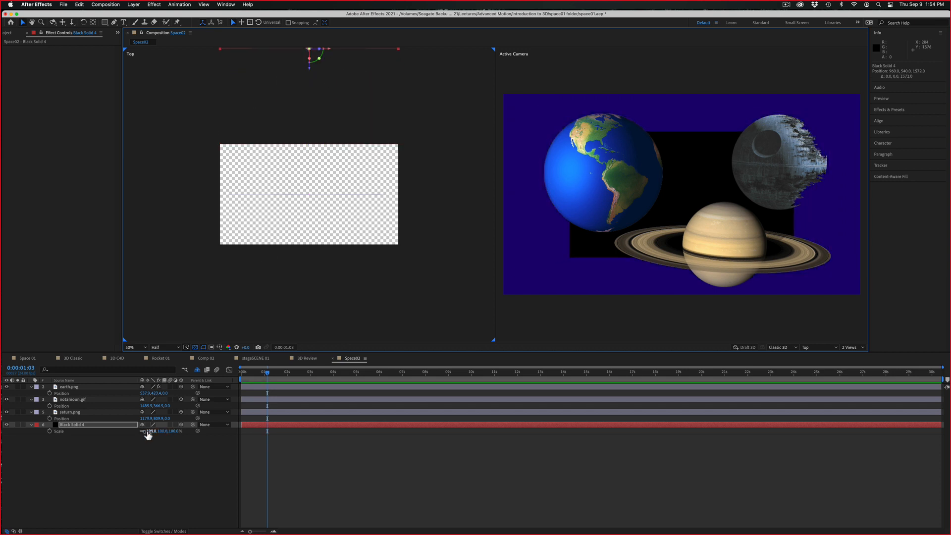
drag(150, 431, 168, 421)
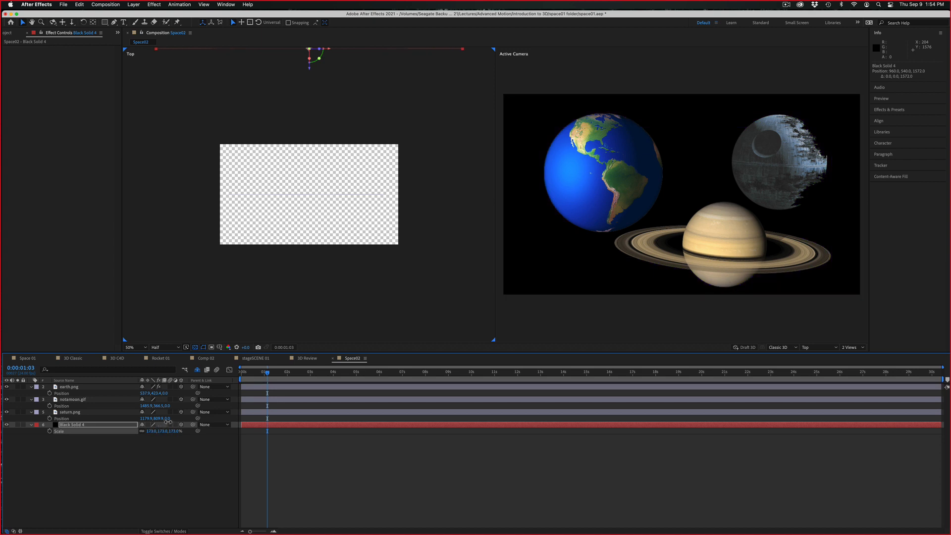
drag(346, 251, 338, 287)
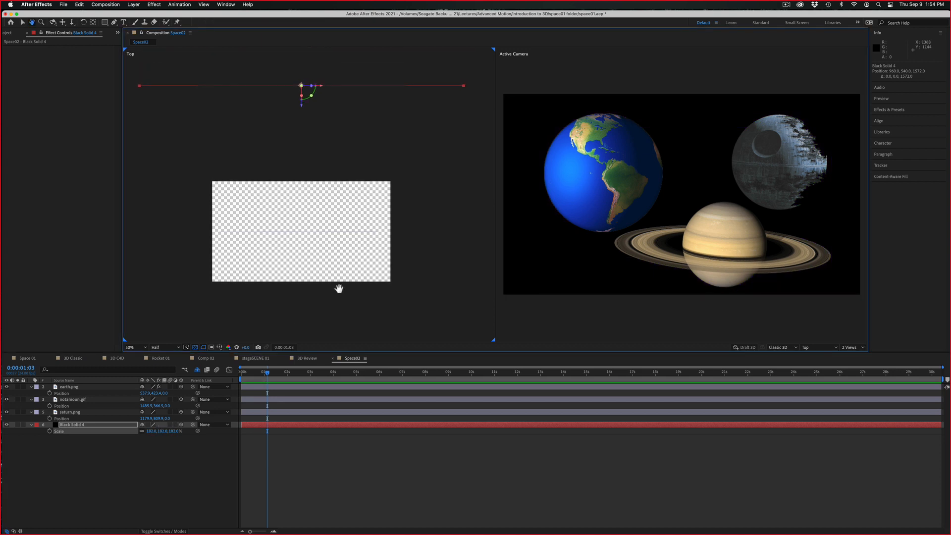
key(v)
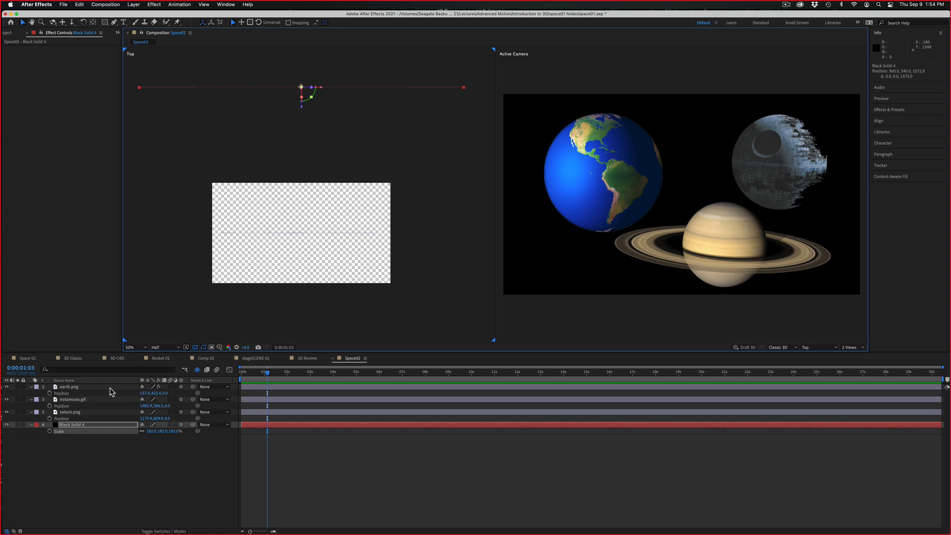
Bring earth.png forward to about -224 in Z and push notamoon.gif back to about 364 in Z
click(110, 389)
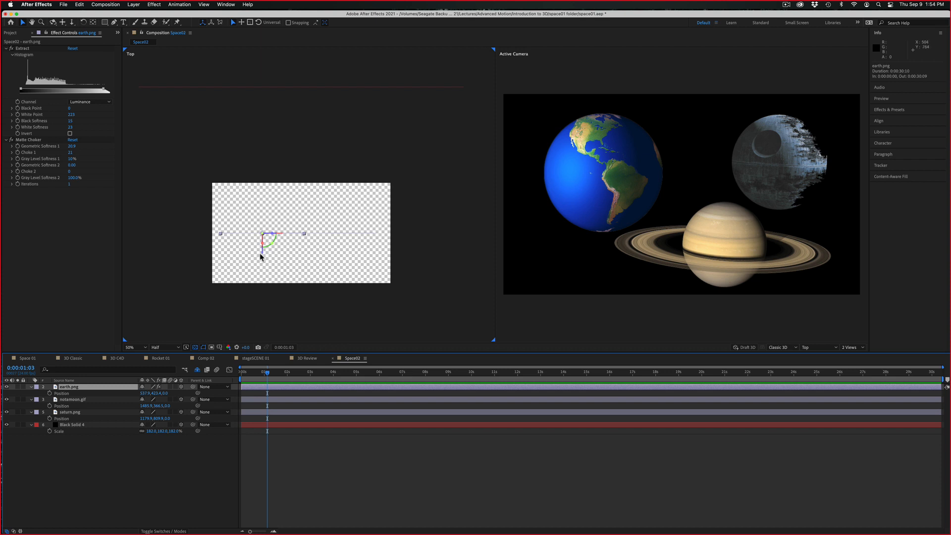
drag(263, 254, 261, 282)
click(91, 401)
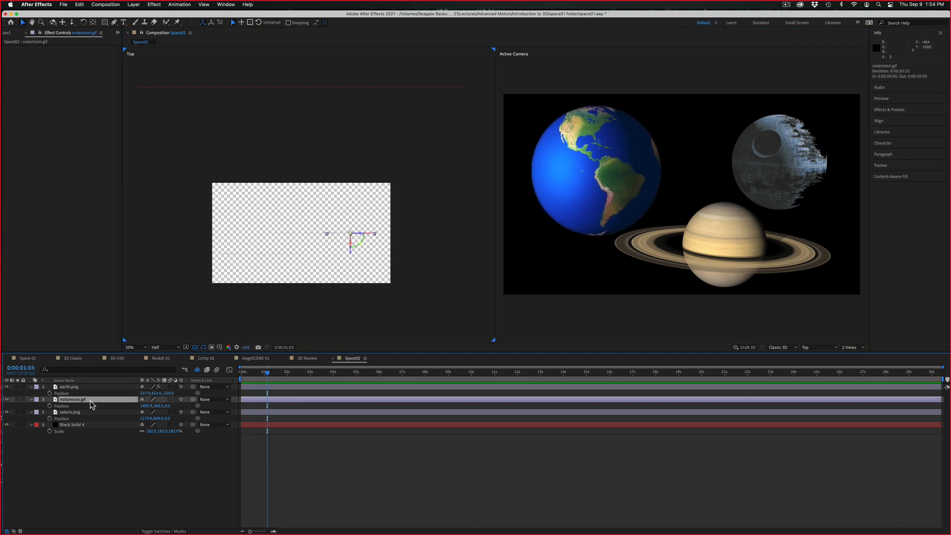
drag(351, 257, 357, 223)
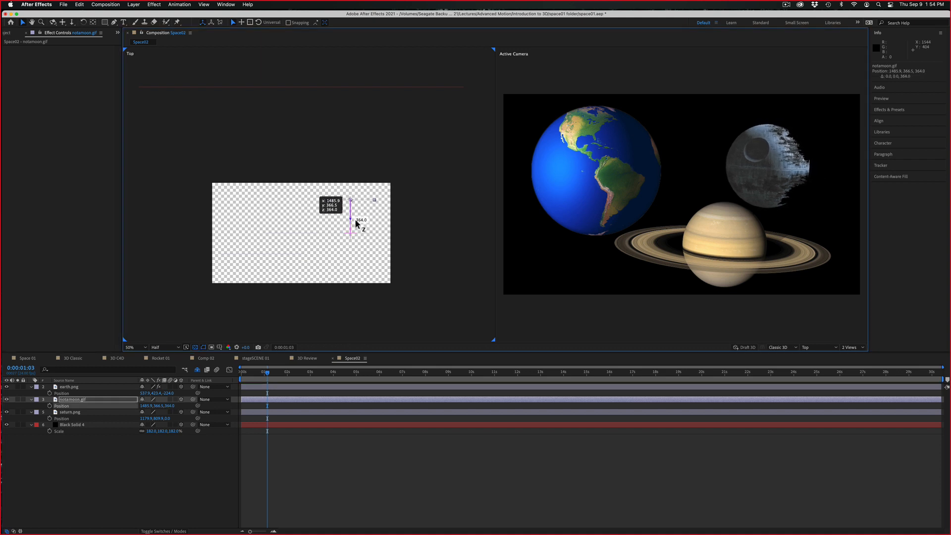
Push saturn.png back to about 1424 in Z, just in front of the black solid, and shift it to about 1092 in X
click(101, 414)
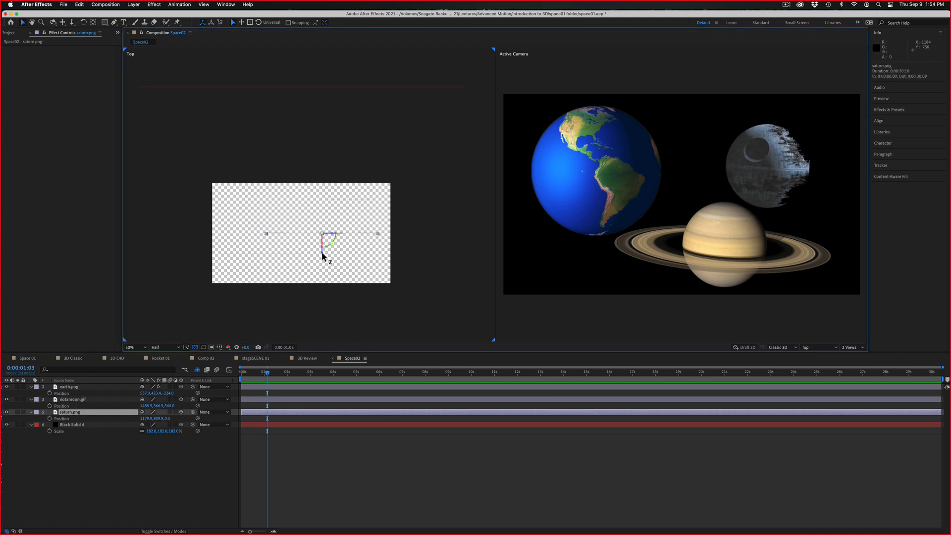
drag(323, 251, 334, 104)
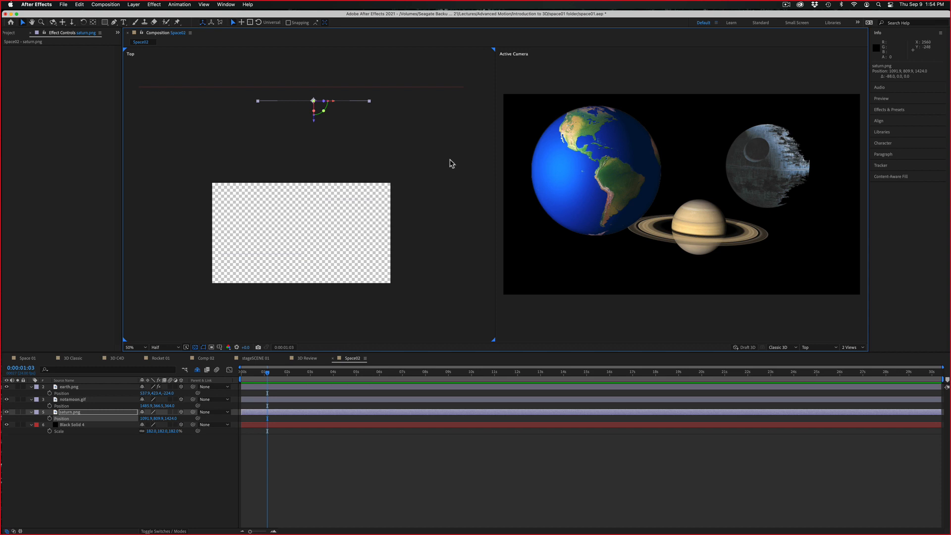
Scale the earth.png layer down to 90%
click(542, 169)
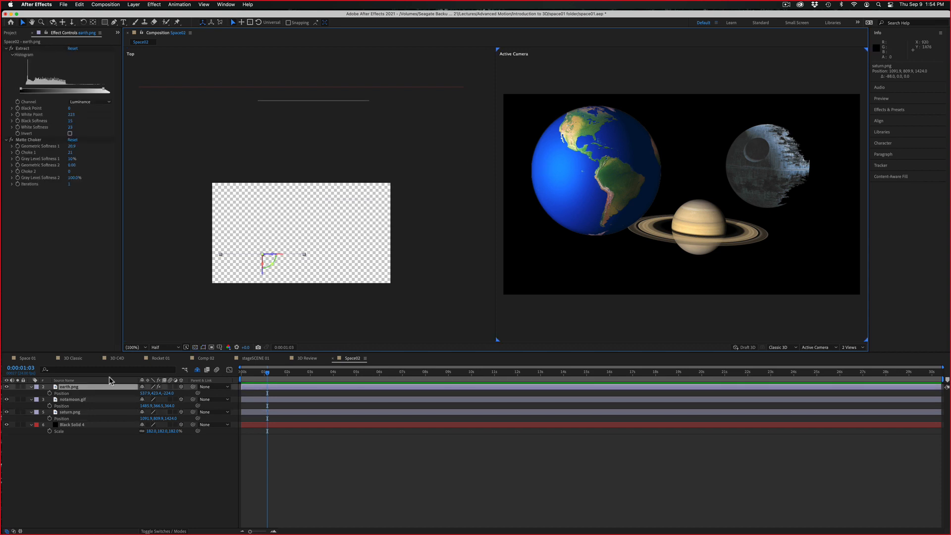
click(106, 391)
key(s)
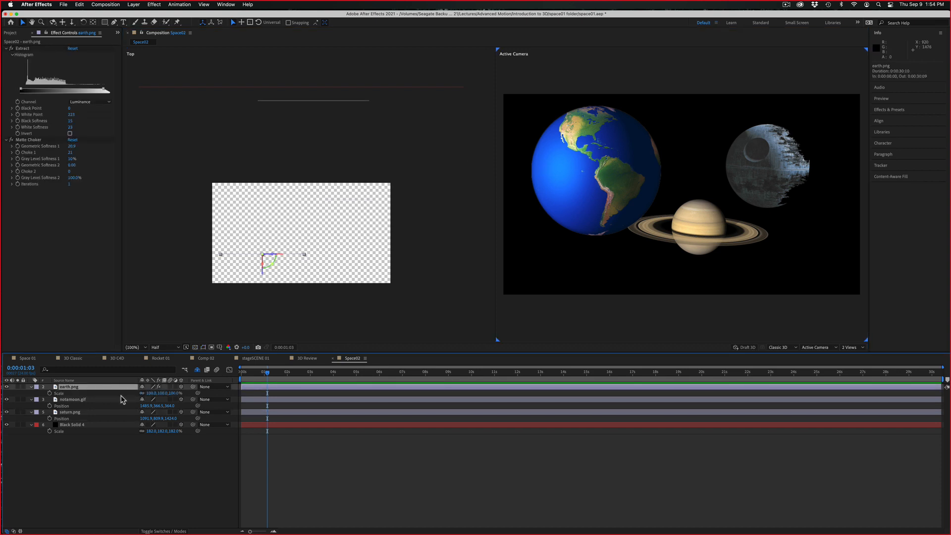
drag(149, 392, 147, 393)
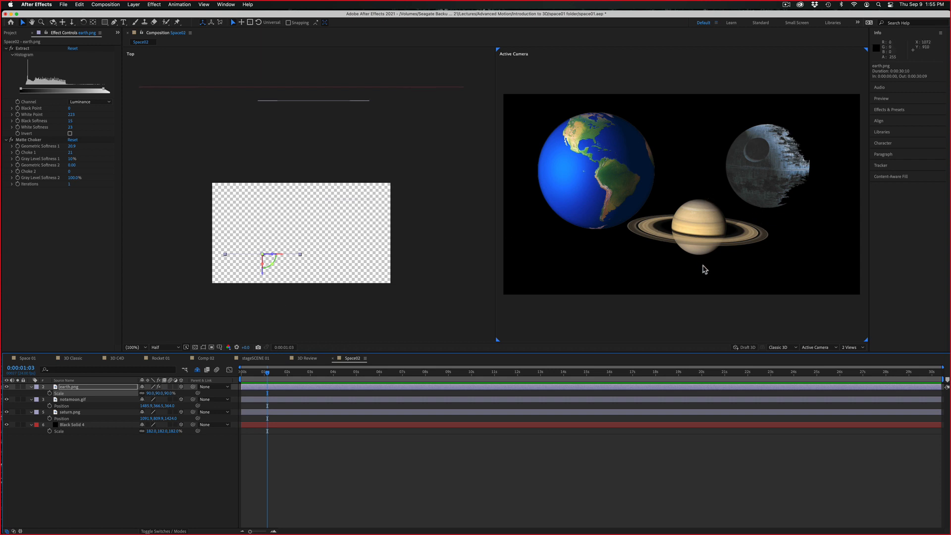
Move saturn.png in the Active Camera view away from the earth, to about 1187 in X and 939 in Y
click(705, 255)
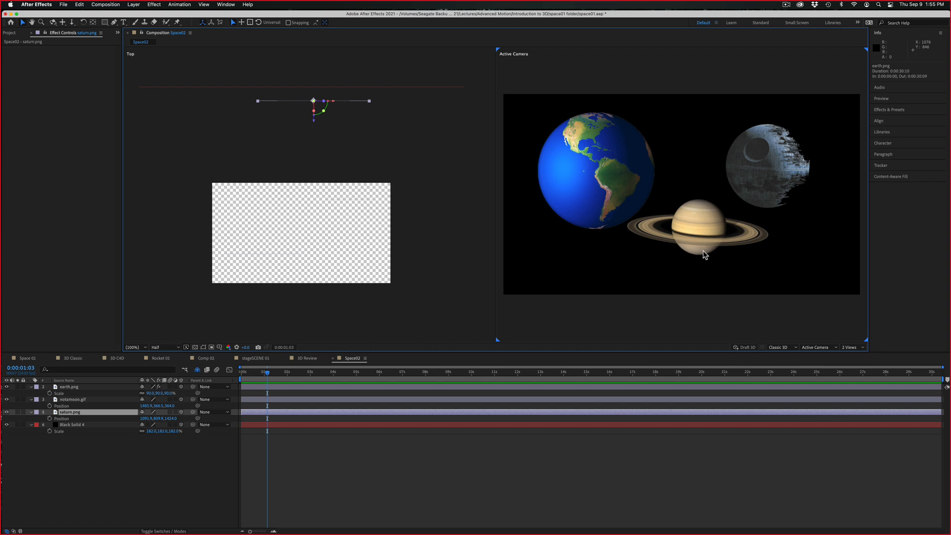
drag(705, 256, 716, 270)
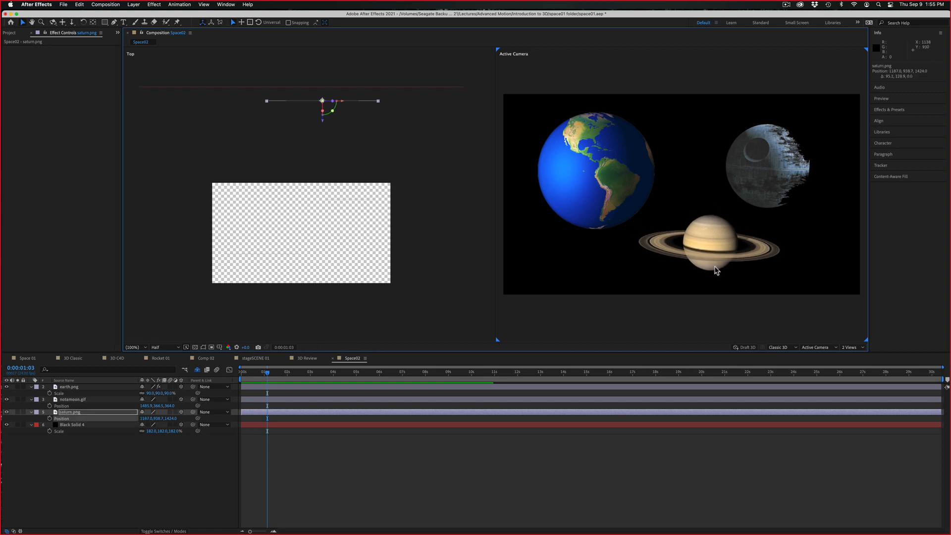
key(super+a)
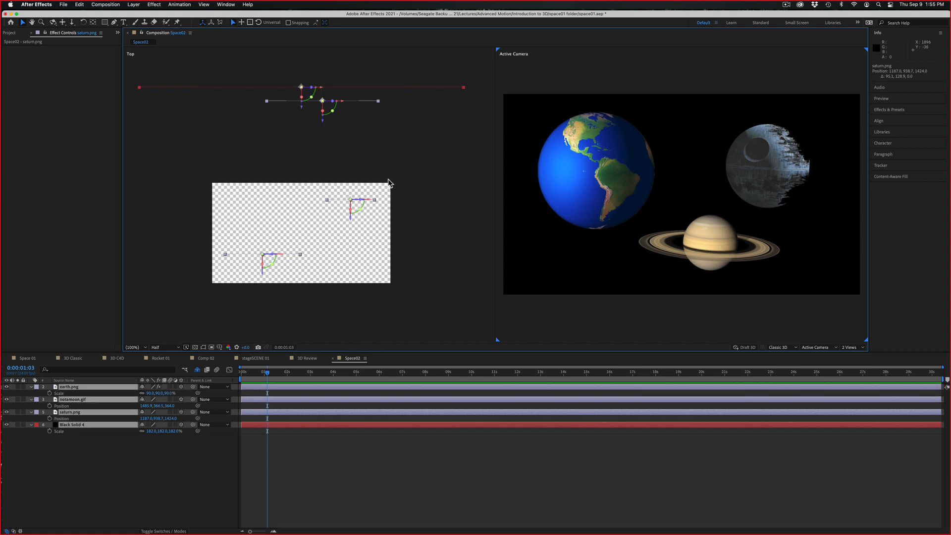
click(334, 459)
Change the color of Black Solid 4 to white (FFFFFF) in its solid settings
click(89, 425)
click(151, 5)
mouse_move(134, 4)
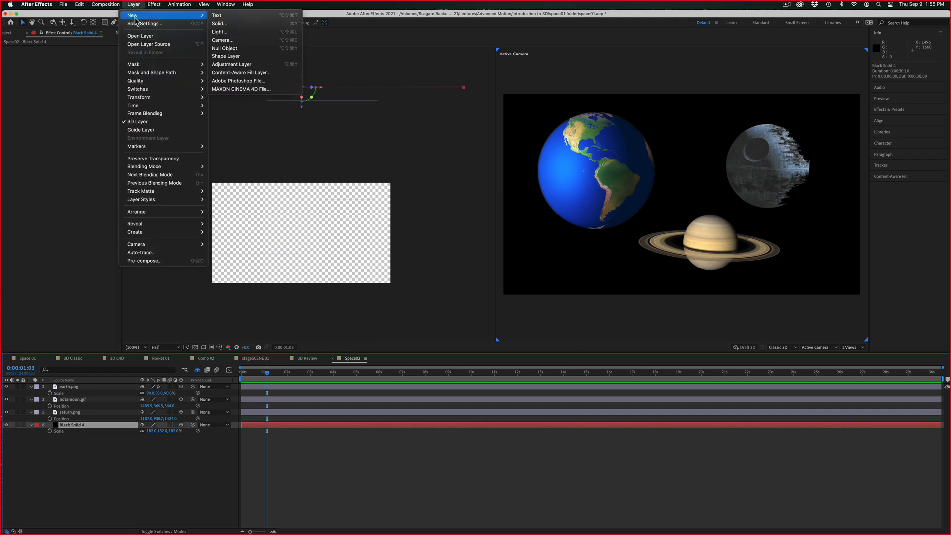
click(139, 24)
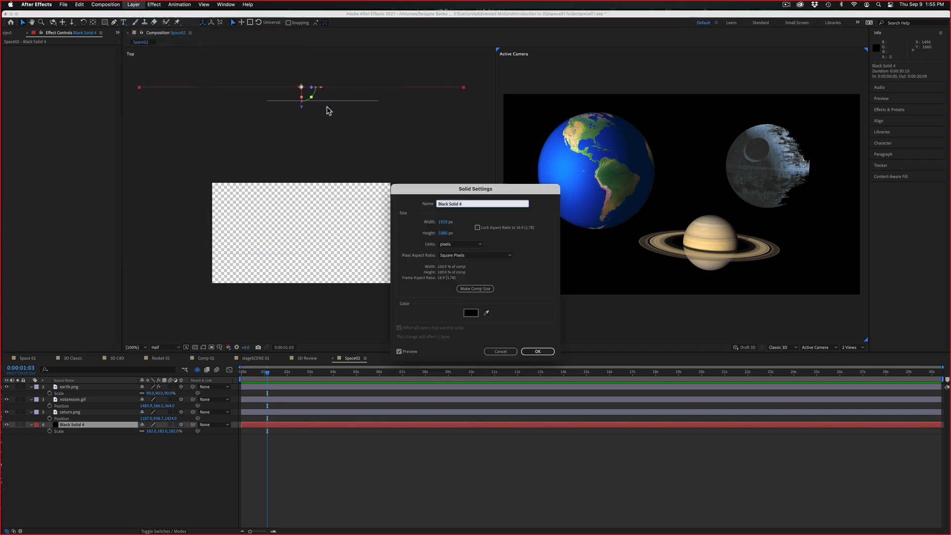
click(471, 313)
drag(285, 270, 275, 251)
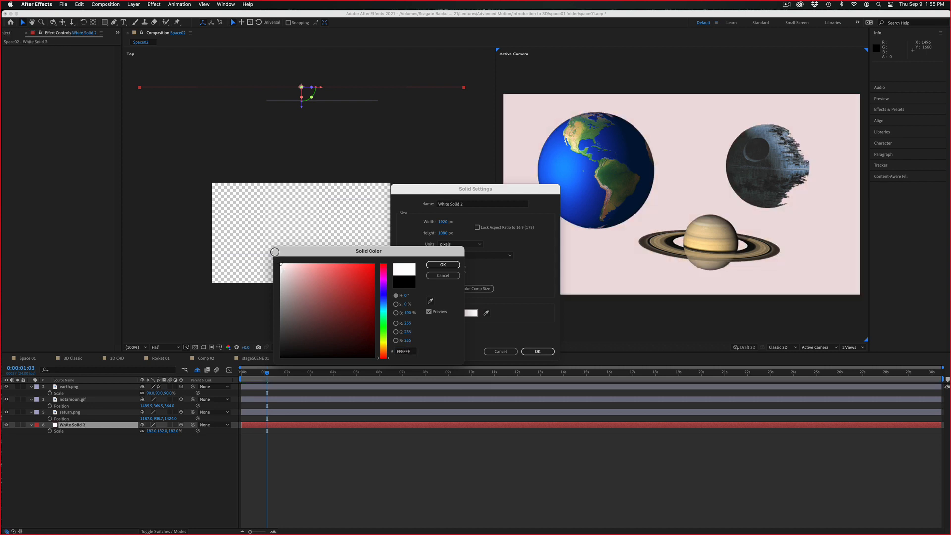
click(431, 265)
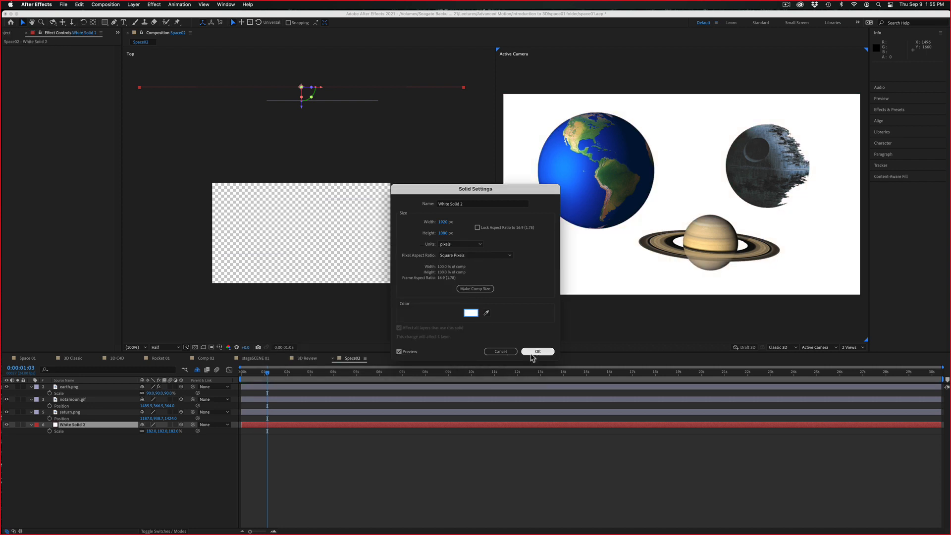
click(537, 352)
click(199, 470)
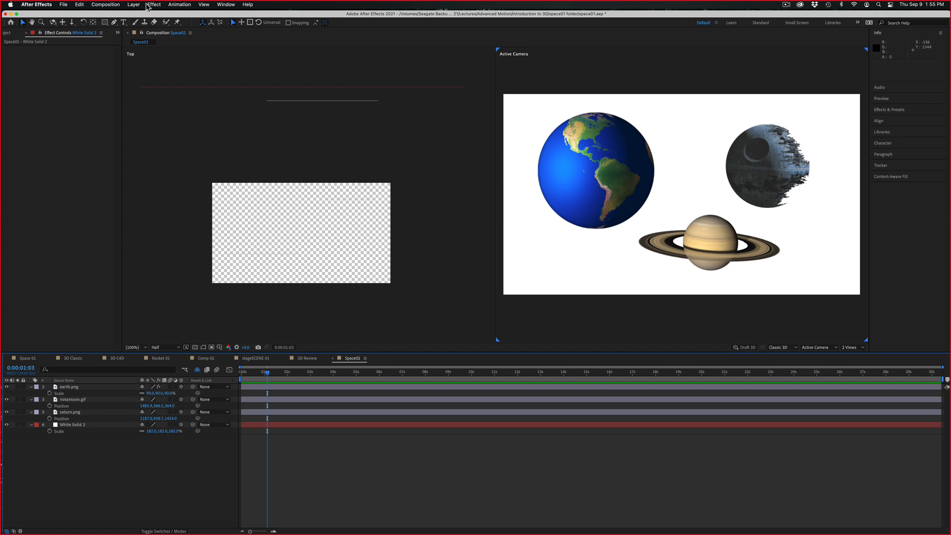
Add a shadow-casting spot light and pull it back in the Top view to about -2644 in Z
click(137, 5)
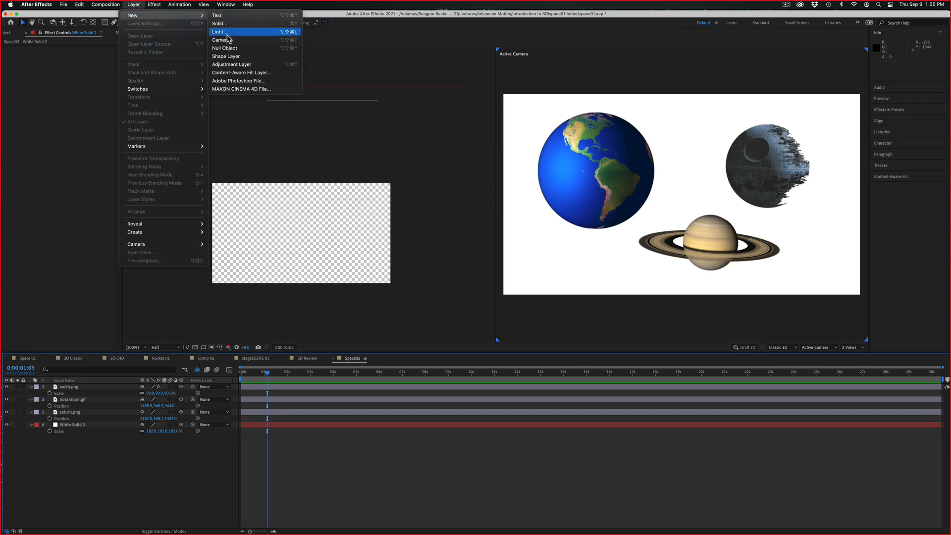
click(228, 36)
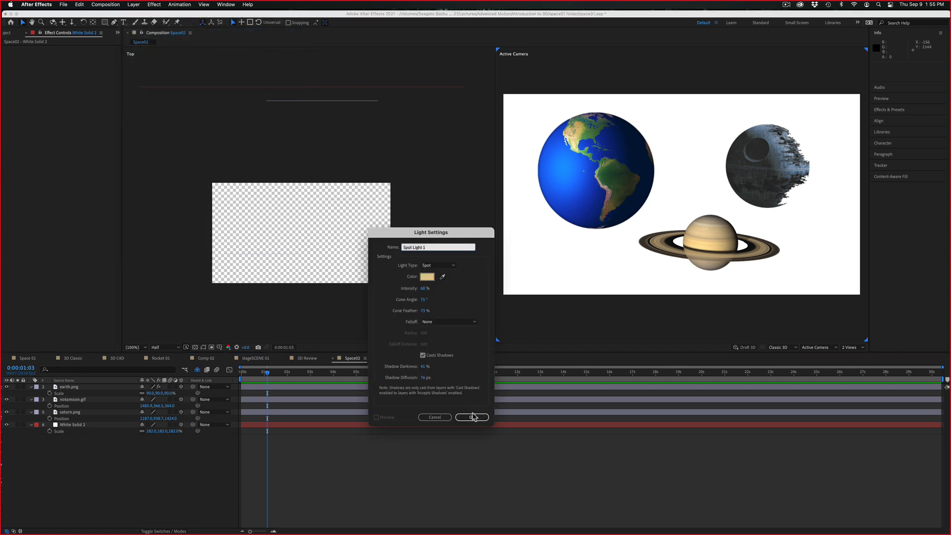
click(473, 417)
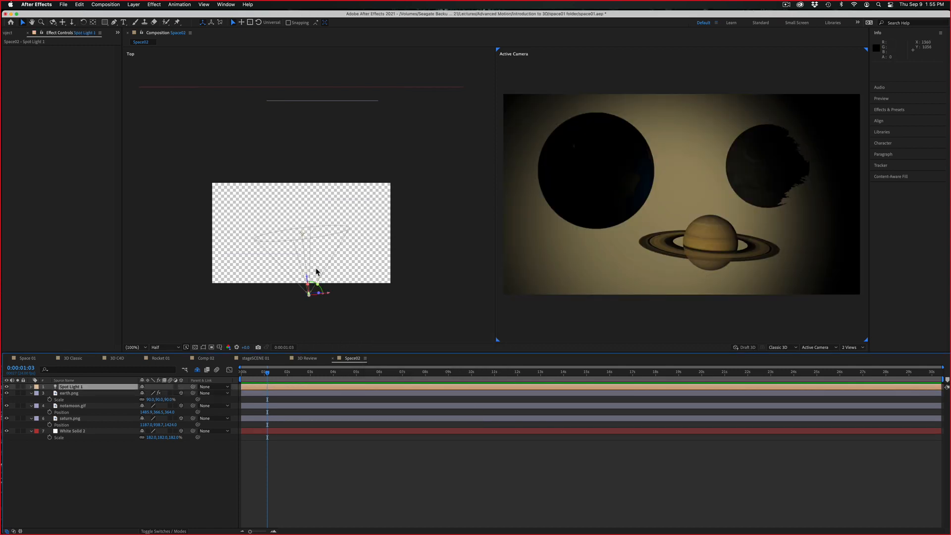
drag(308, 283, 305, 469)
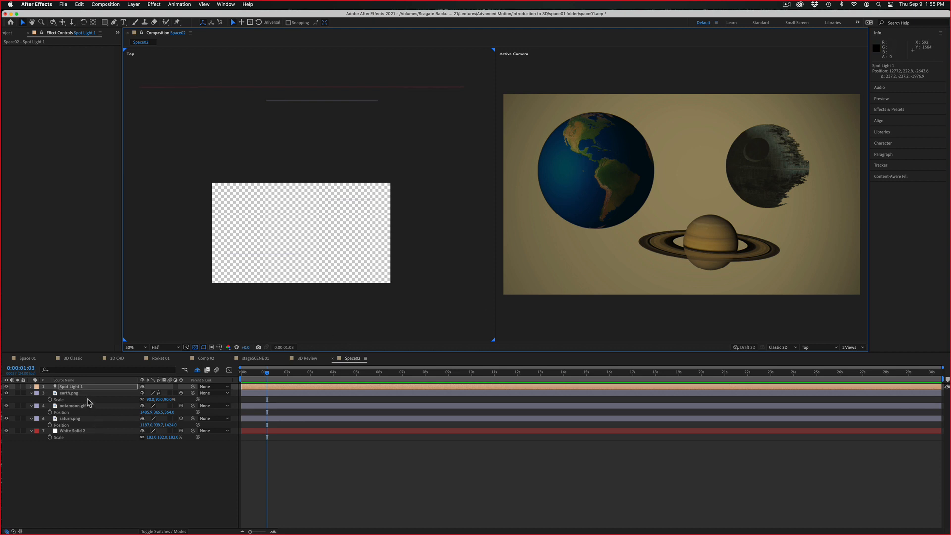
Turn on Casts Shadows in the material options of earth.png, notamoon.gif and saturn.png together
click(85, 405)
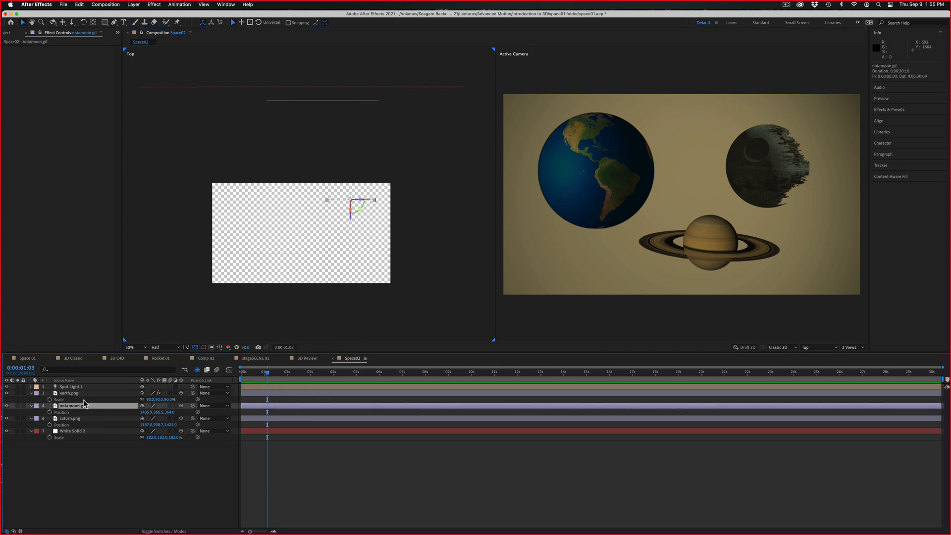
shift+click(74, 393)
shift+click(74, 418)
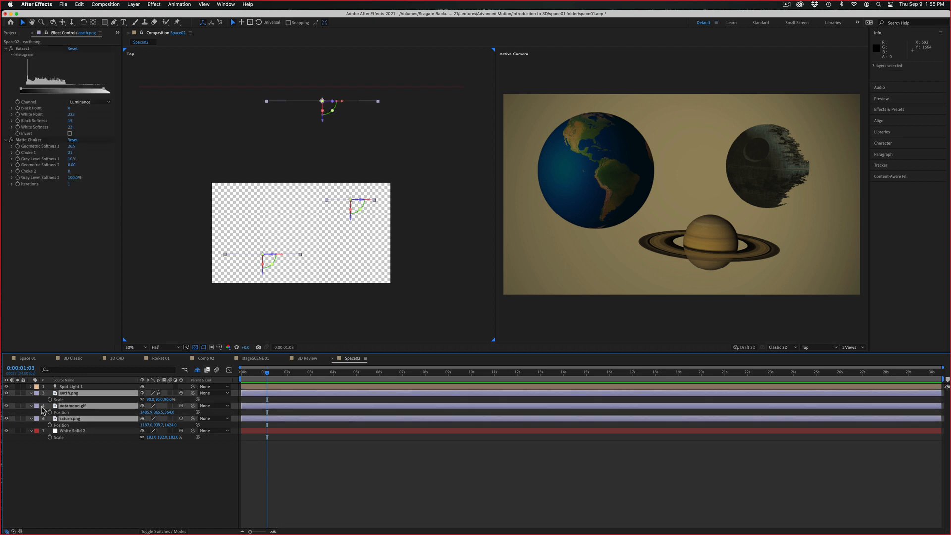
click(31, 393)
click(31, 393)
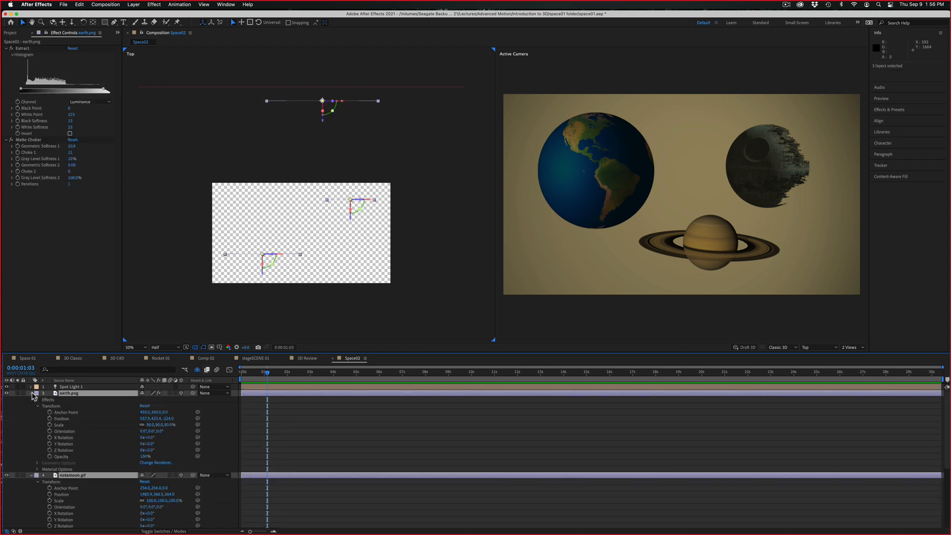
click(38, 470)
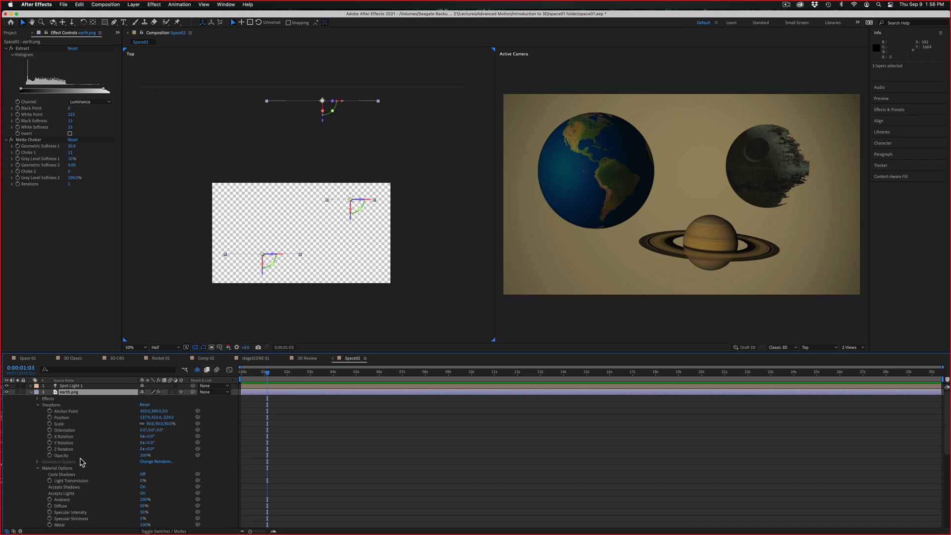
click(144, 474)
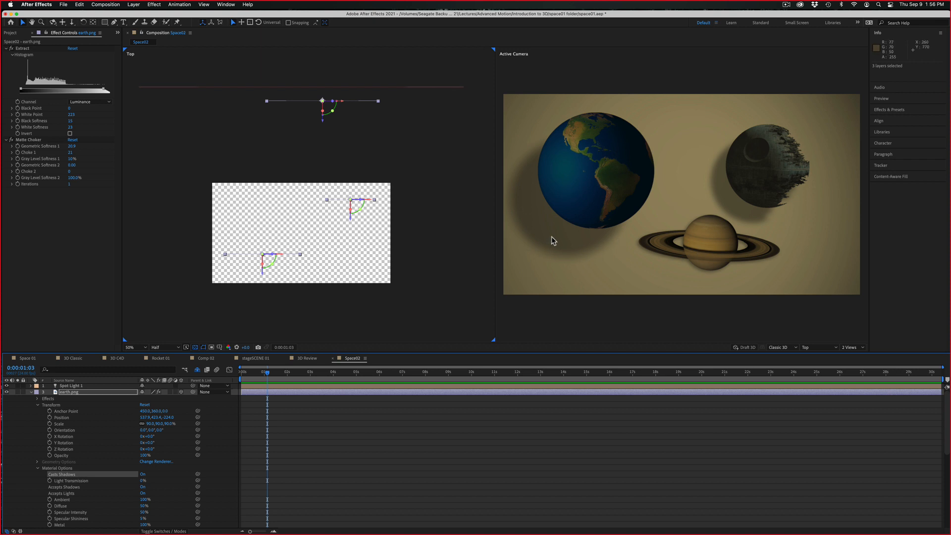
Push the white solid back to about 1580 in Z and expand the properties of Spot Light 1
click(243, 88)
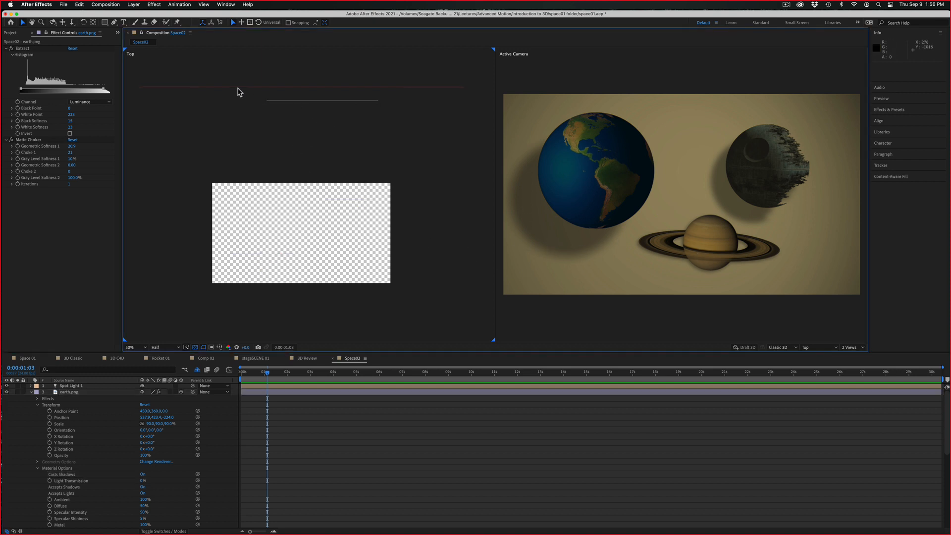
mouse_move(301, 106)
mouse_down()
mouse_move(300, 145)
mouse_move(306, 98)
mouse_move(305, 107)
mouse_up()
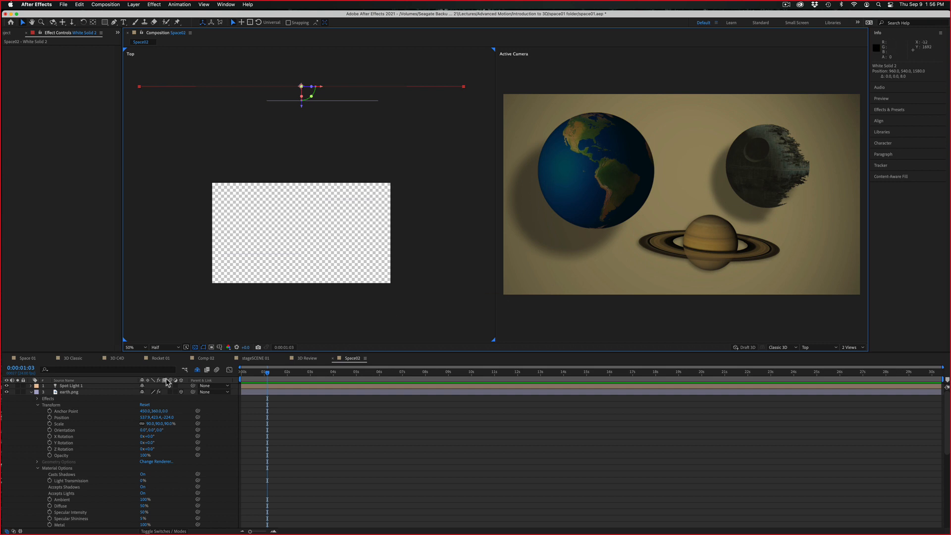
click(84, 386)
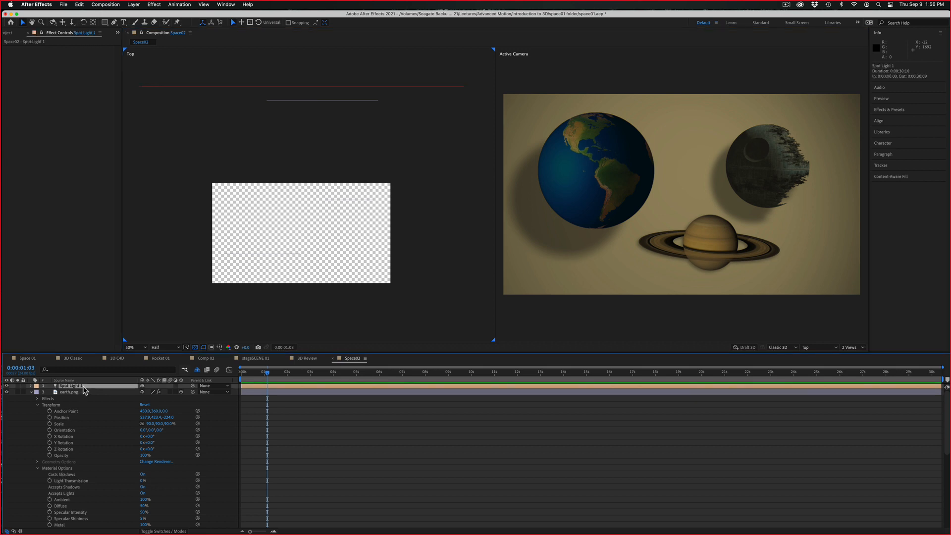
click(31, 386)
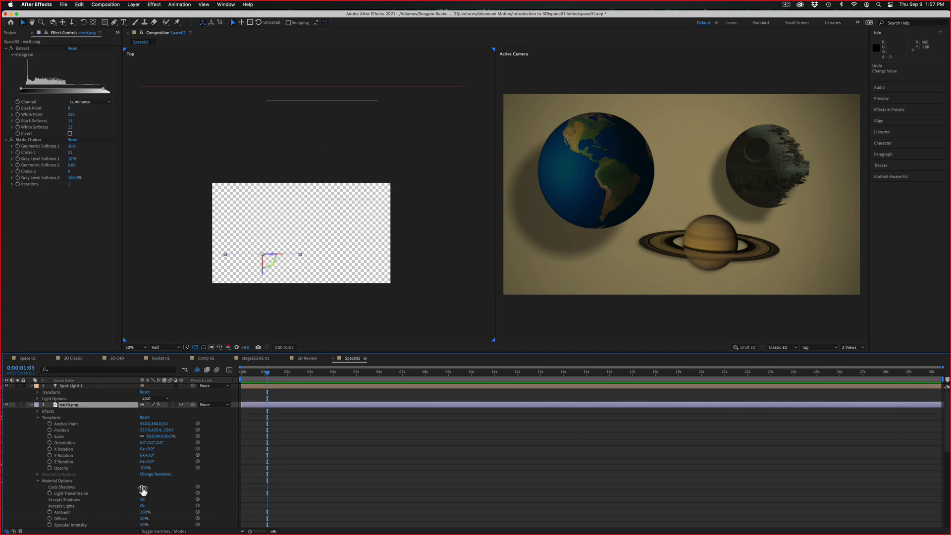
Set Casts Shadows to Off for all layers at once, then deselect them
key(super+a)
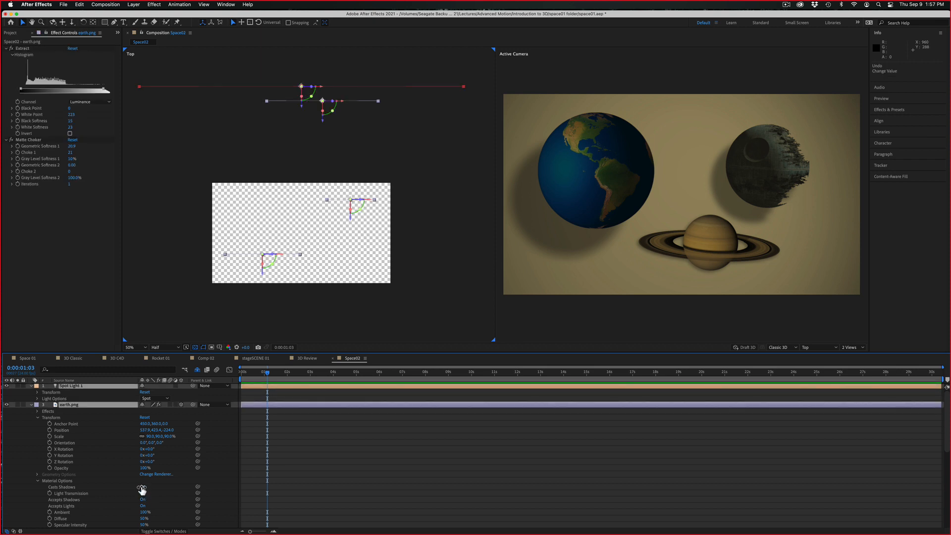
click(142, 487)
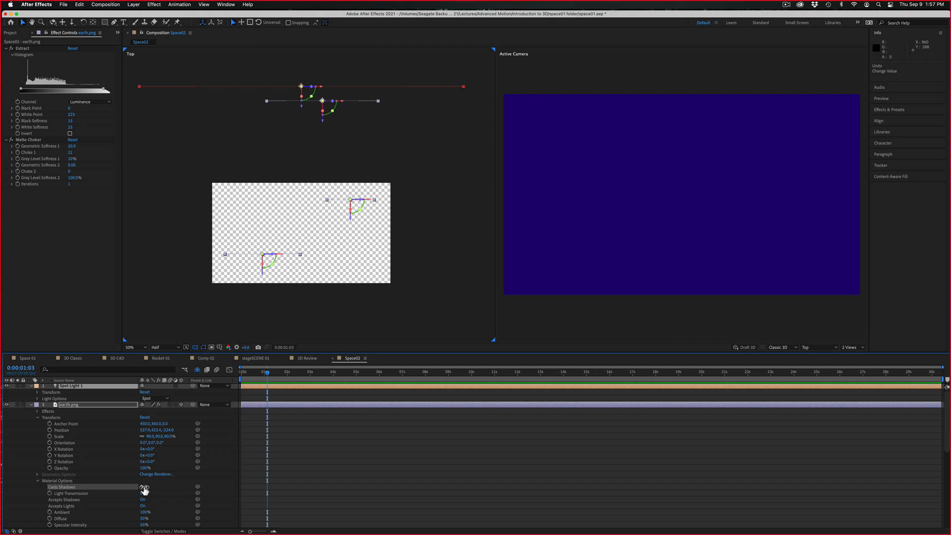
click(143, 488)
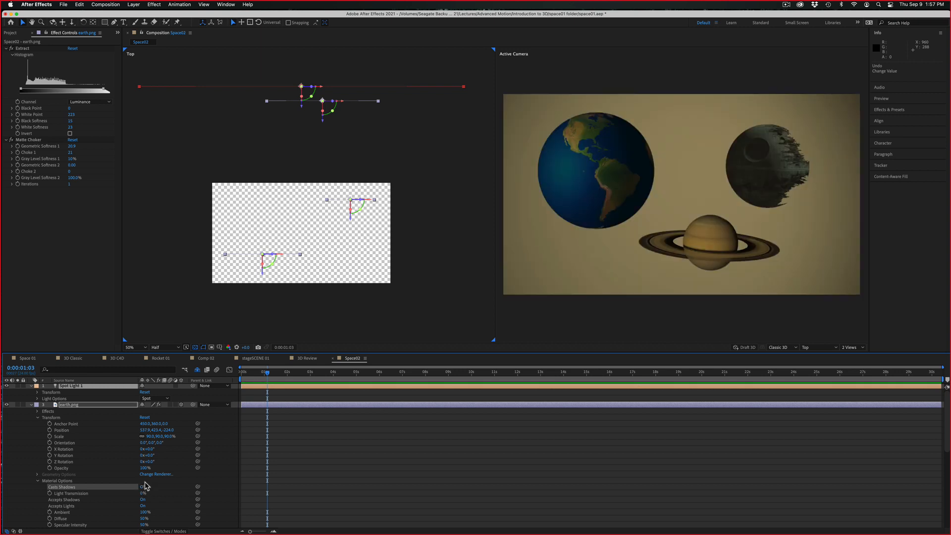
click(601, 237)
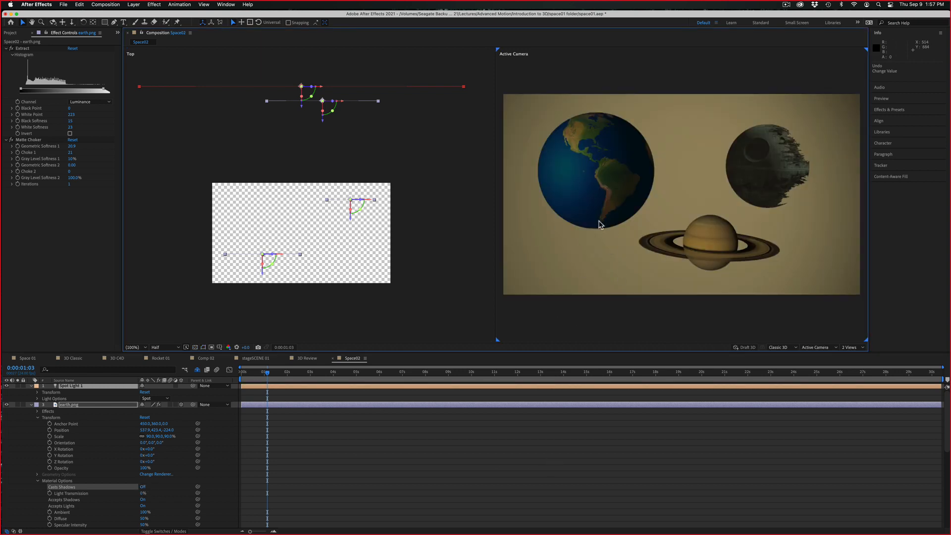
click(398, 305)
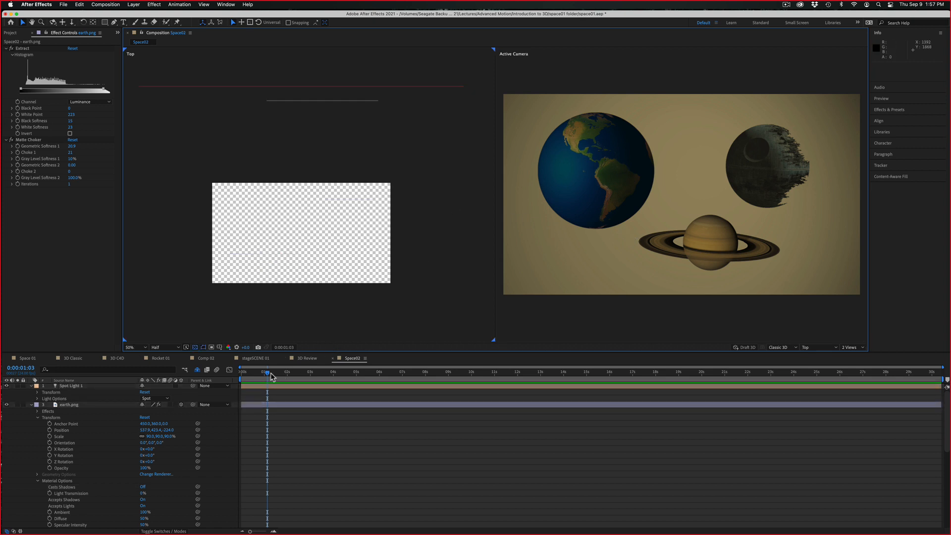
Add a two-node camera named Camera 1 with depth of field enabled, with the time indicator at 0:00:00:00
drag(267, 373, 229, 372)
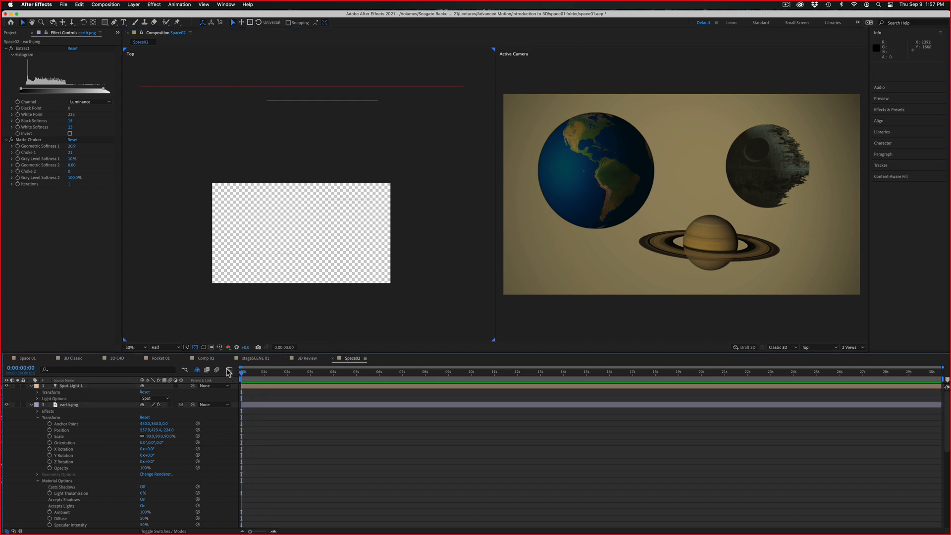
key(super+a)
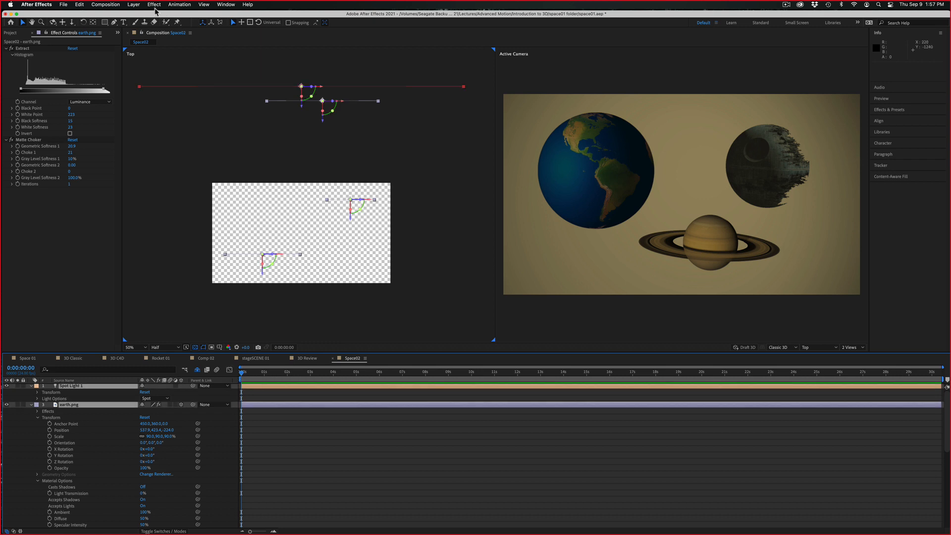
click(135, 5)
mouse_move(149, 16)
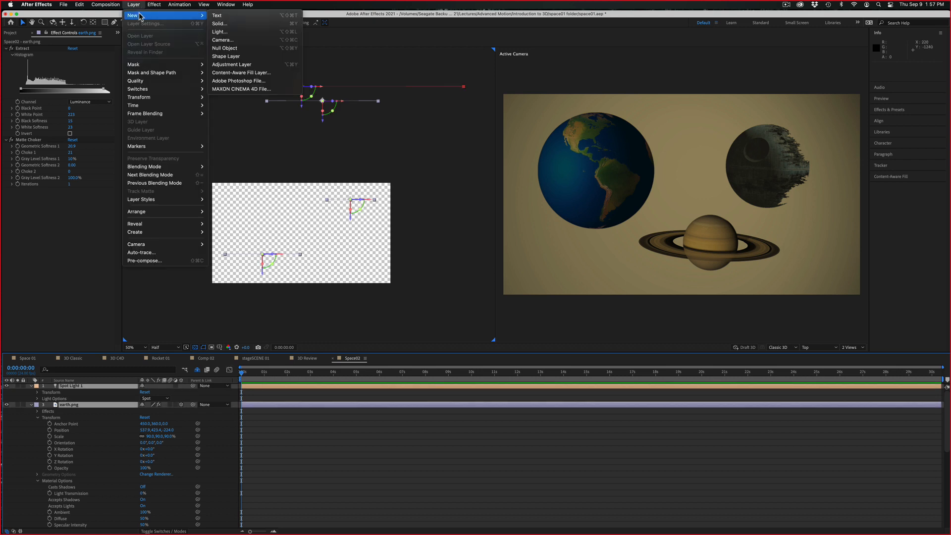
click(245, 40)
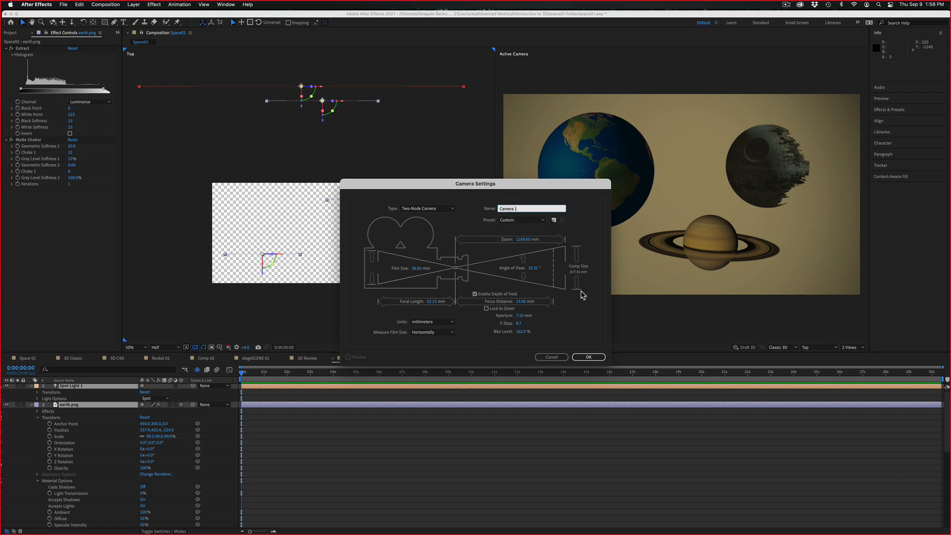
click(584, 358)
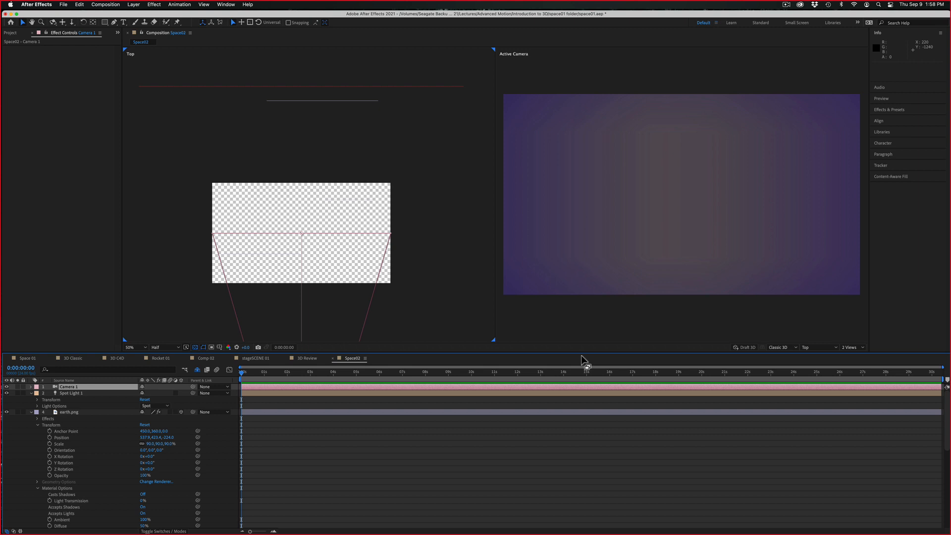
key(comma)
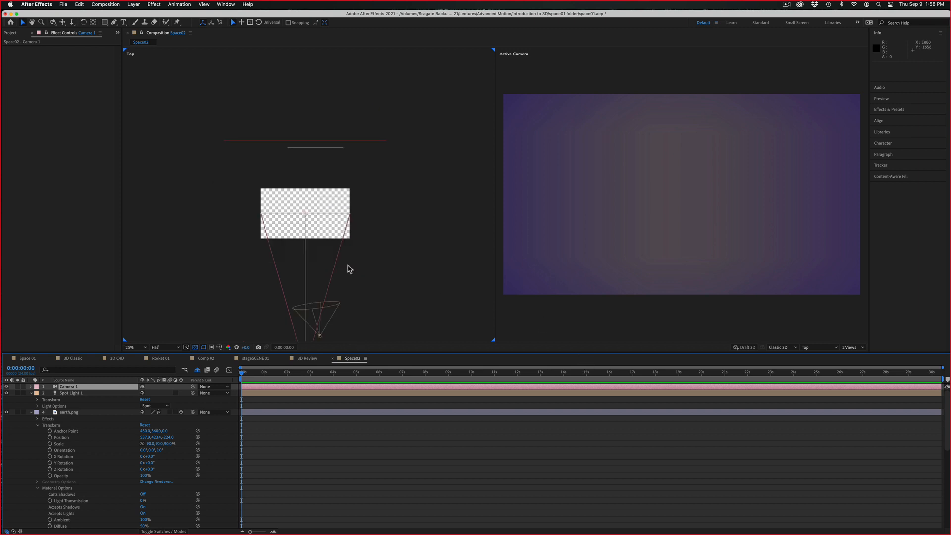
Collapse the properties of all layers and expand only the Camera Options of Camera 1
key(comma)
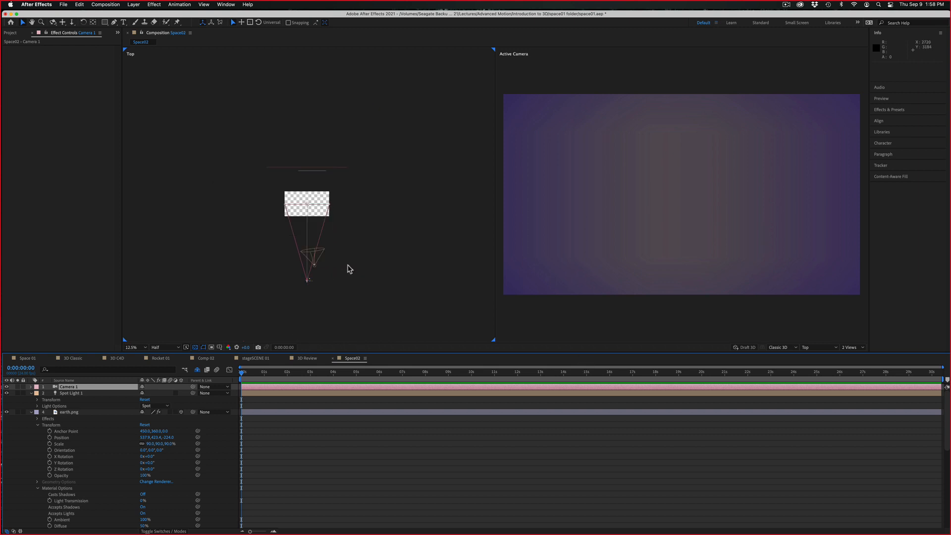
key(super+a)
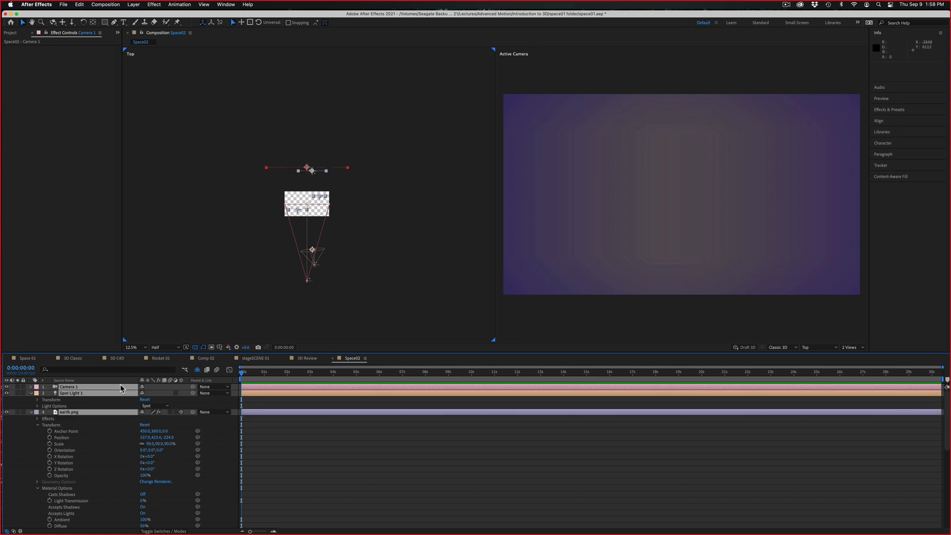
key(a)
key(a)
click(81, 485)
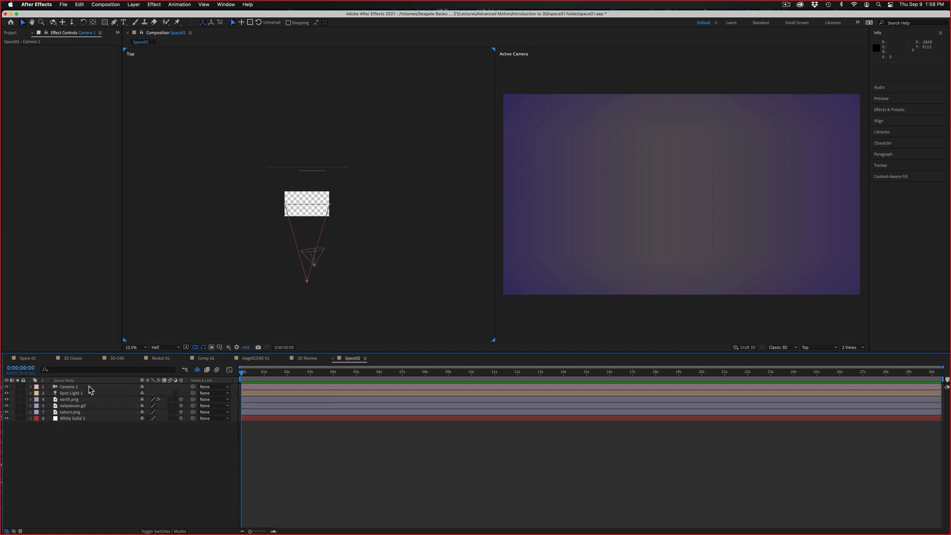
click(88, 389)
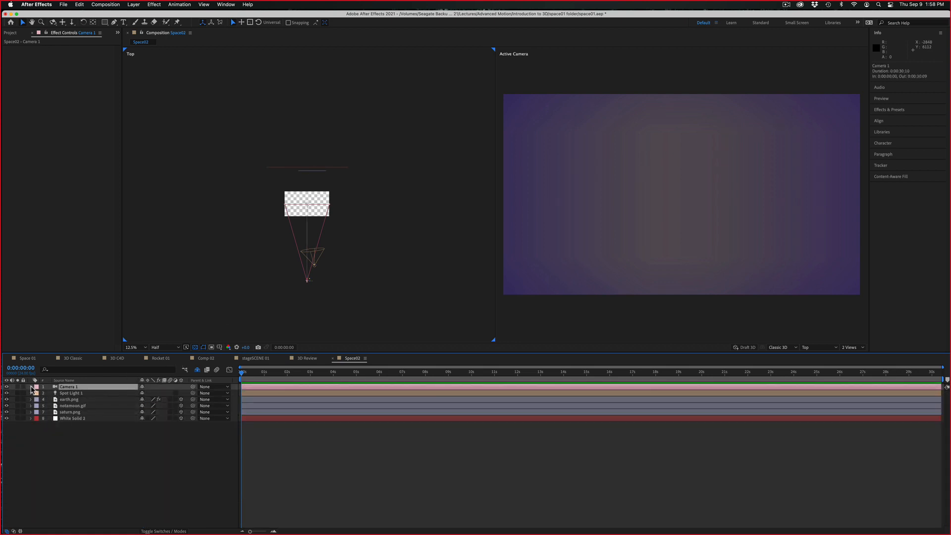
click(31, 387)
click(37, 400)
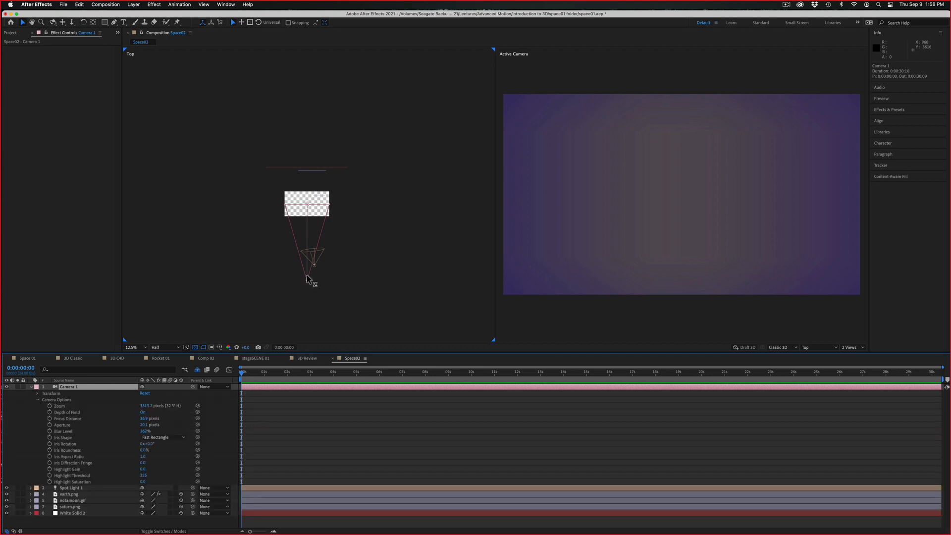
Move Camera 1 back to about -4642 in Z and set its Zoom to about 2966.7 pixels
drag(307, 279, 300, 306)
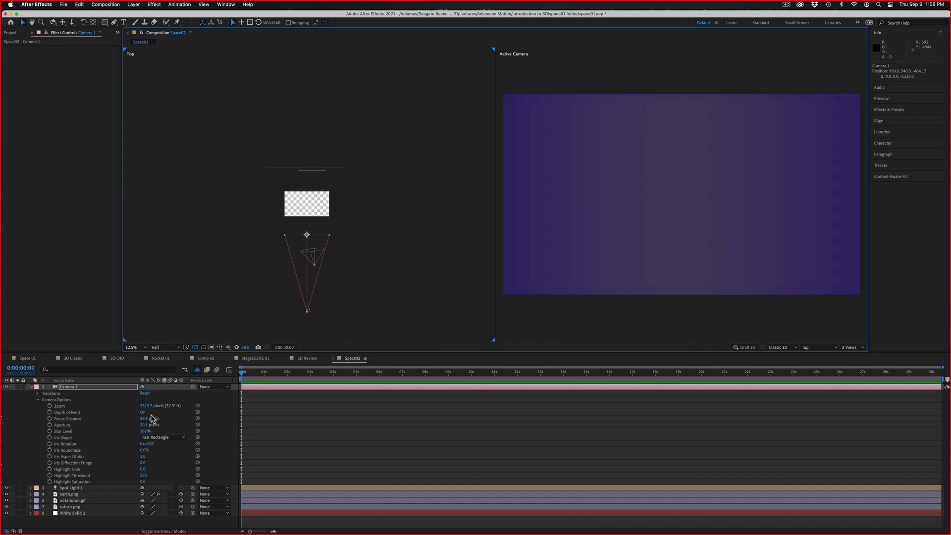
drag(146, 406, 2, 375)
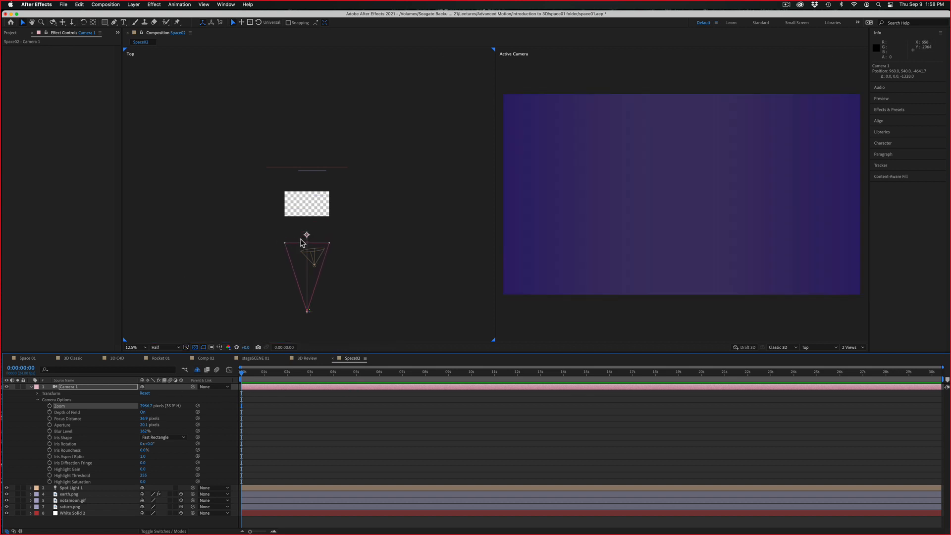
Turn off Depth of Field for Camera 1 and move the camera forward to about -914 in Z
click(143, 412)
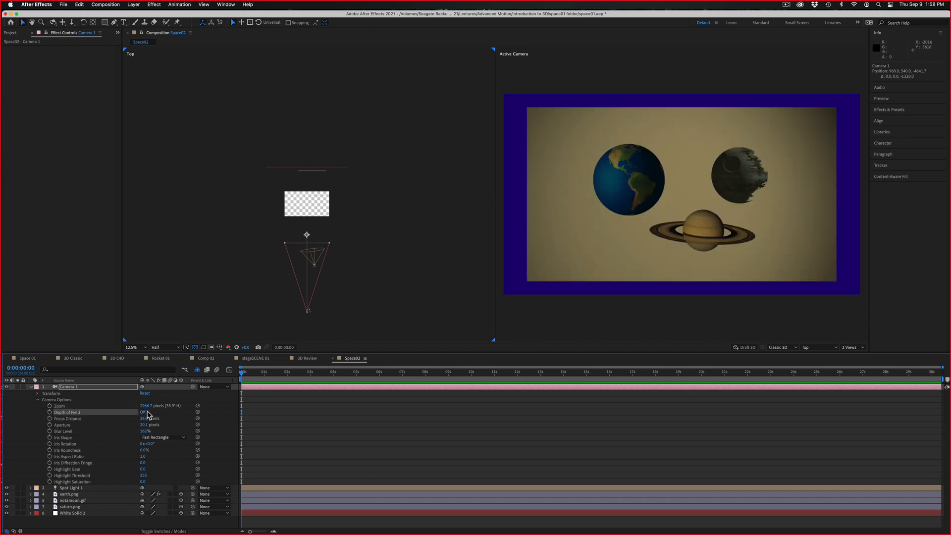
mouse_move(242, 373)
mouse_down()
mouse_move(282, 373)
mouse_move(241, 373)
mouse_up()
drag(307, 312, 308, 225)
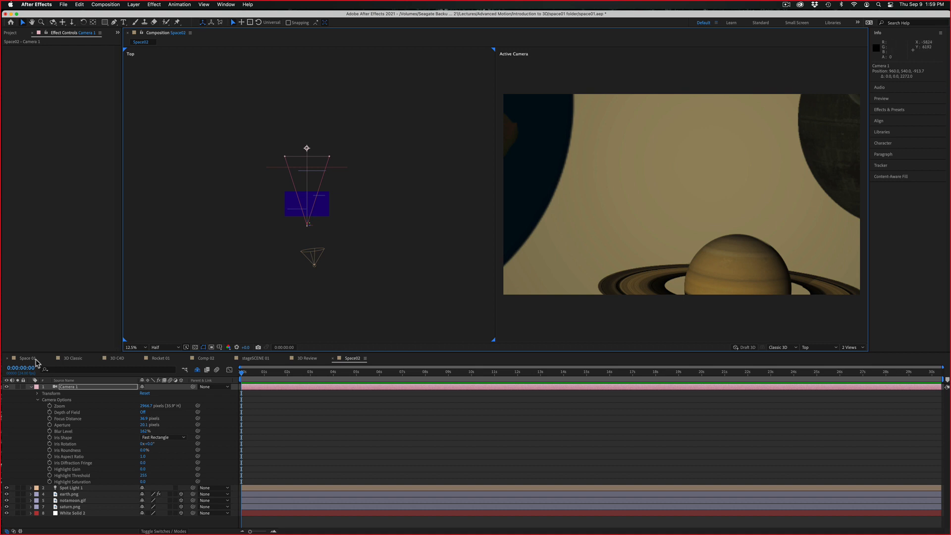
Examine the layer spacing of the Space 01 composition in the Top view and return to Space02
click(34, 359)
click(380, 288)
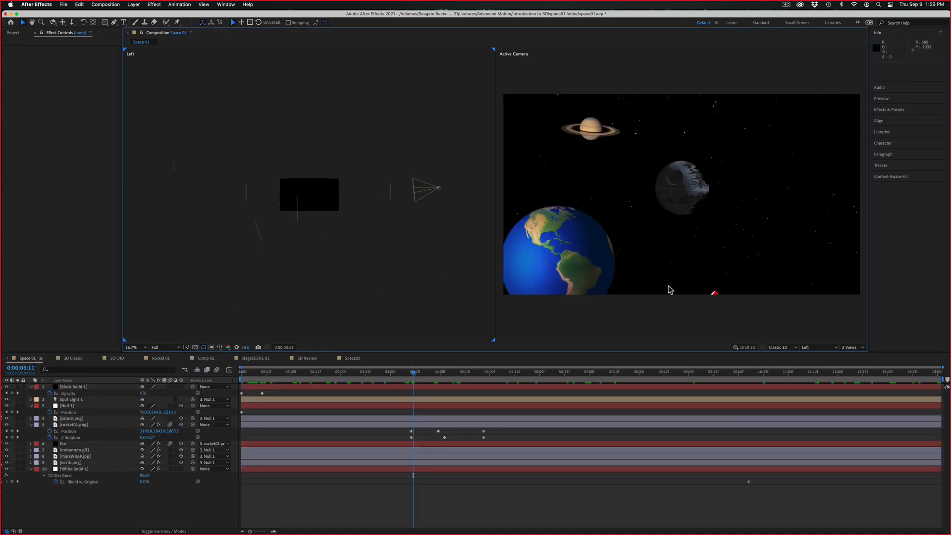
click(812, 349)
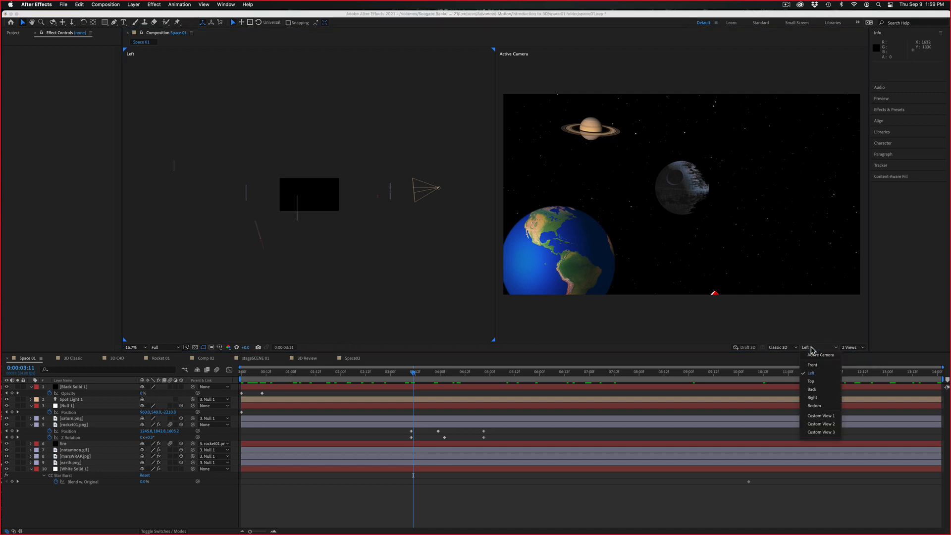
click(810, 382)
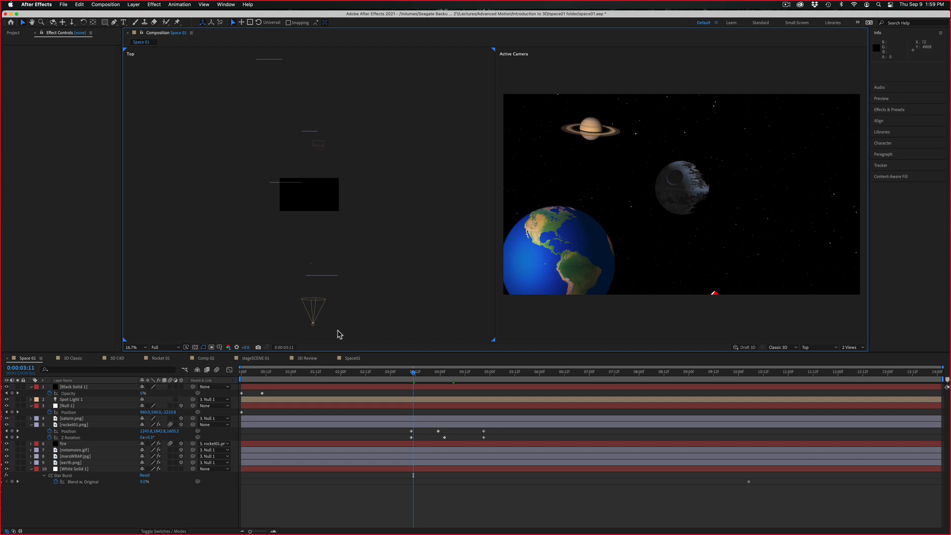
click(349, 359)
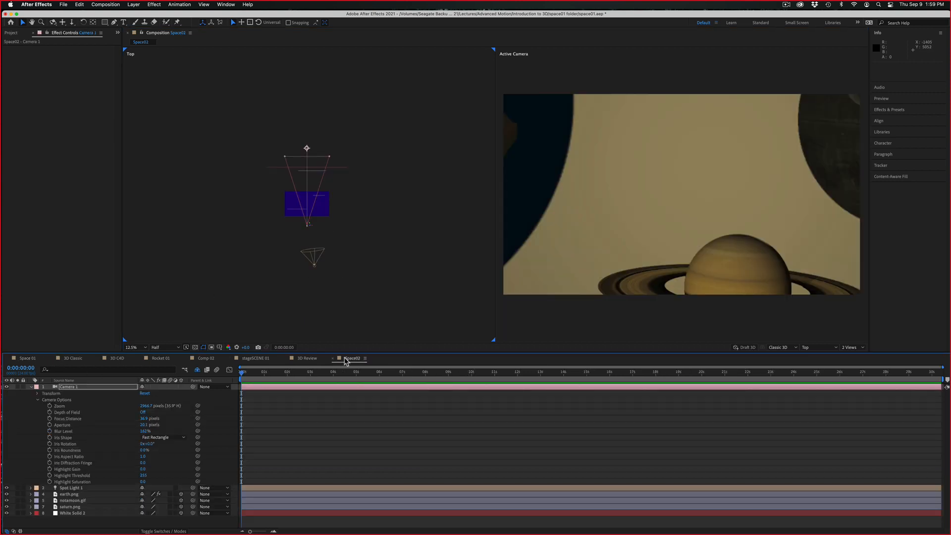
Delete the white solid and push saturn.png back to about 3616 in Z
click(341, 168)
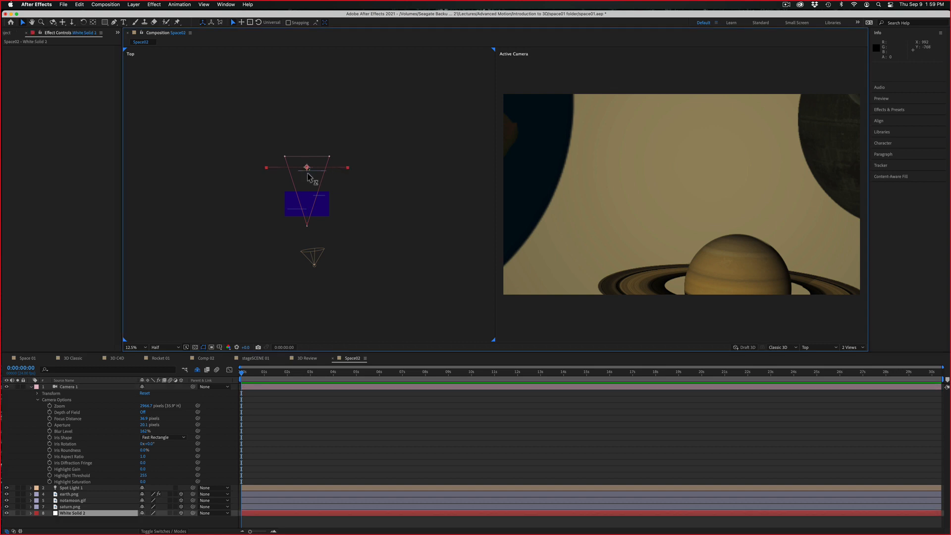
key(Delete)
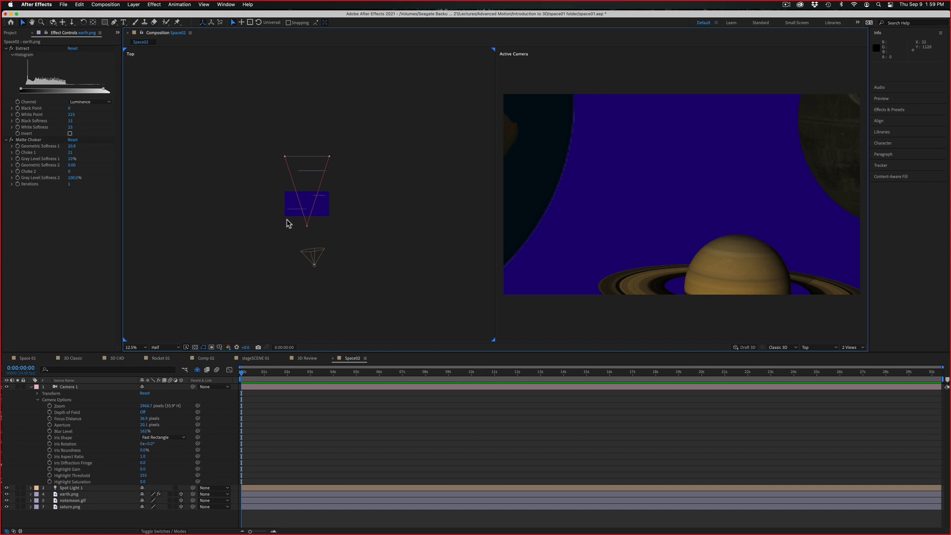
click(321, 174)
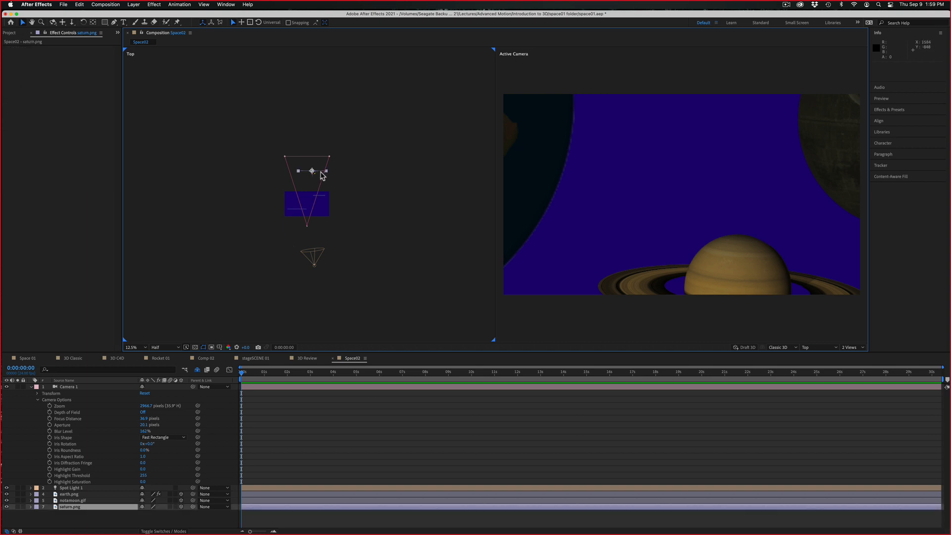
drag(313, 179, 317, 129)
Push notamoon.gif back to about 1240 in Z and pull earth.png forward to about -1344 in Z
click(319, 196)
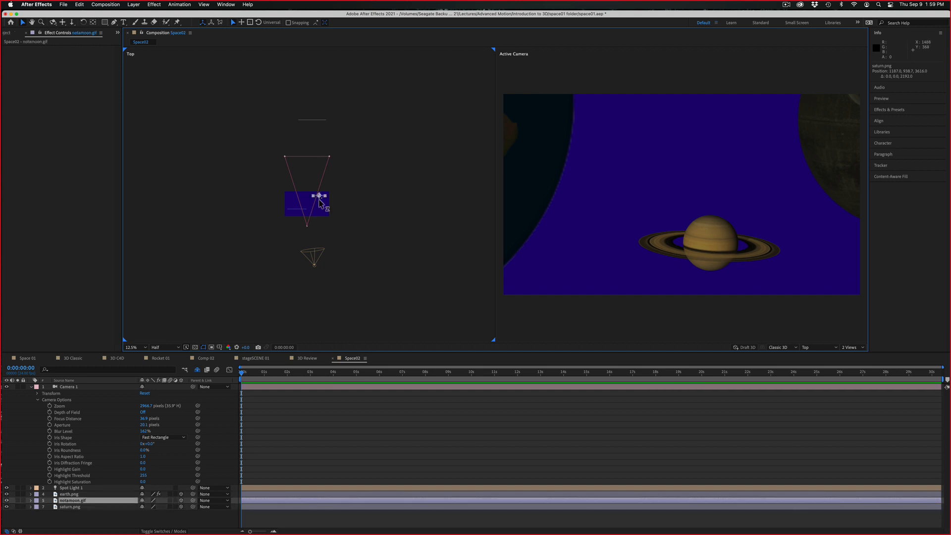
drag(320, 197, 319, 175)
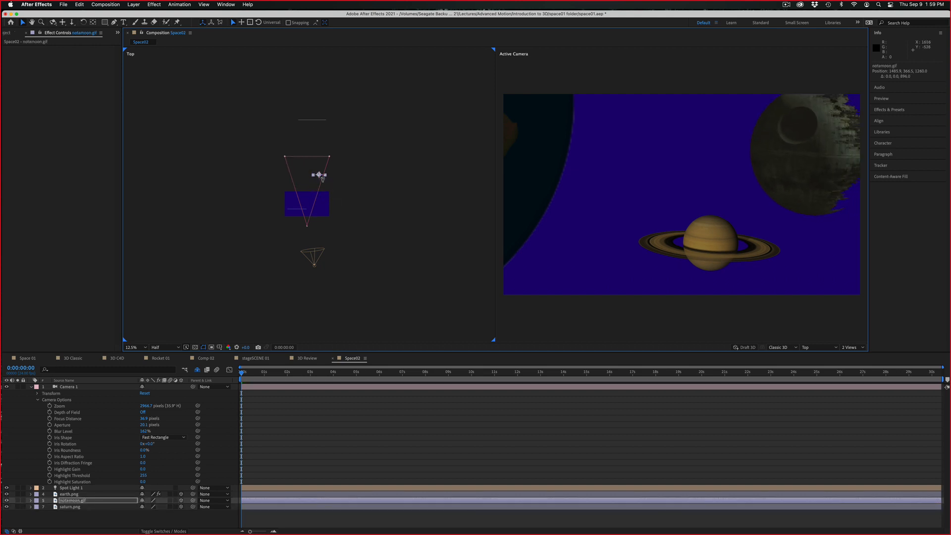
click(290, 213)
click(291, 212)
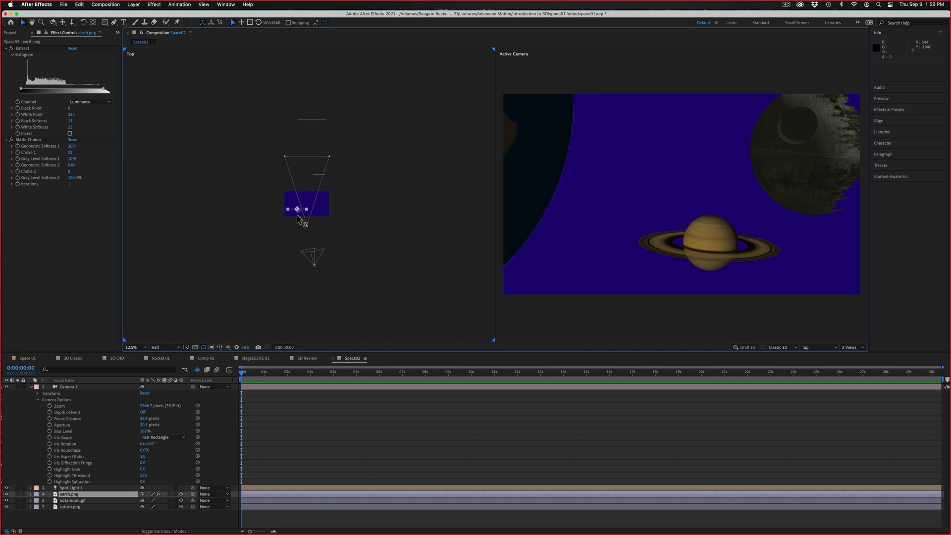
drag(297, 220, 302, 256)
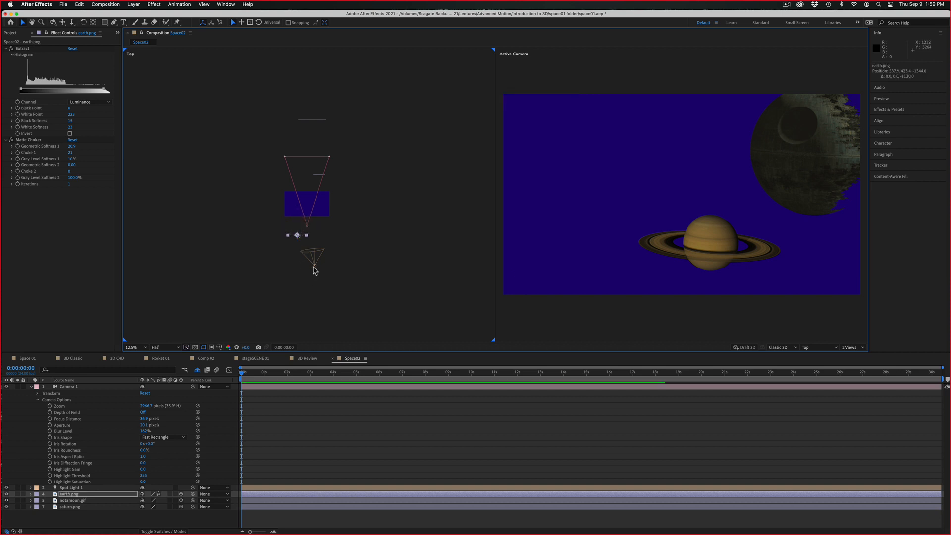
Expand the Transform properties of Camera 1 and move the camera with its point of interest back to about -4307 in Z
click(308, 224)
key(period)
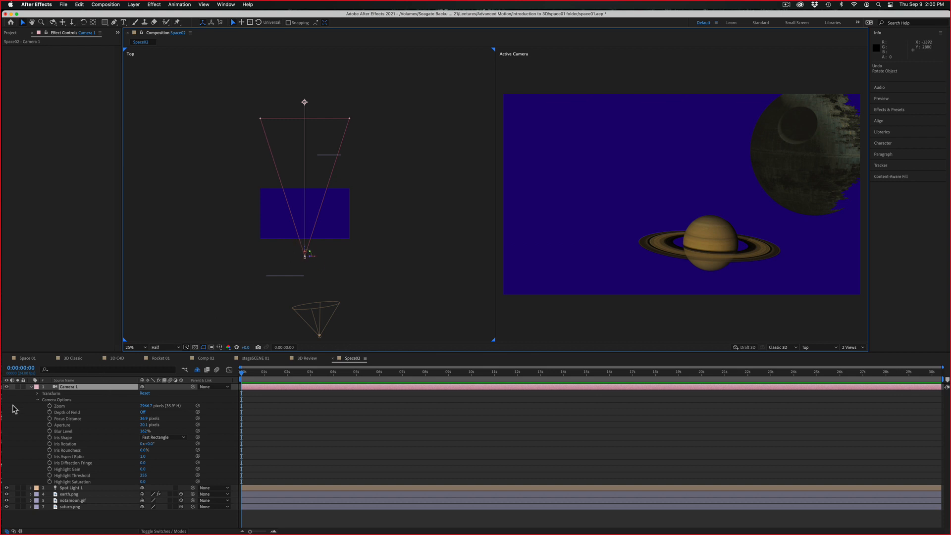
click(37, 394)
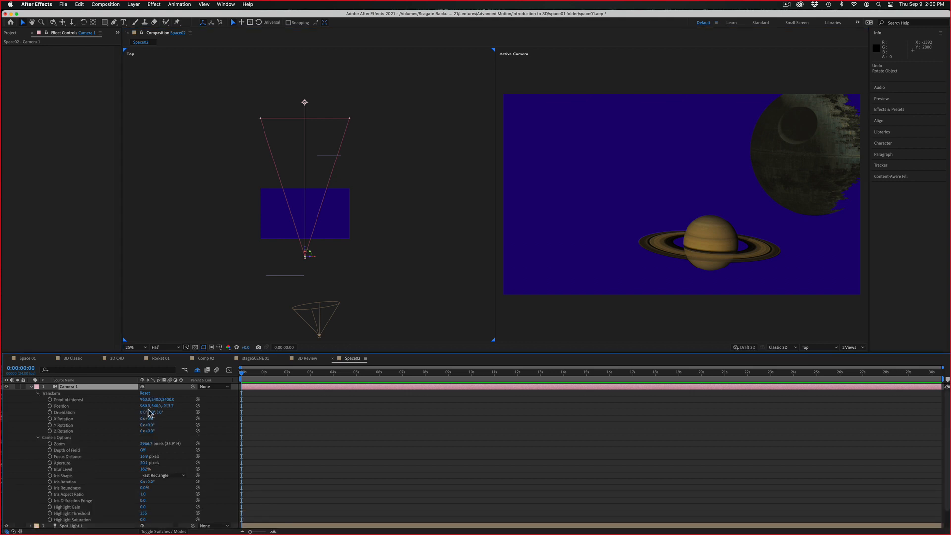
drag(172, 407, 3, 404)
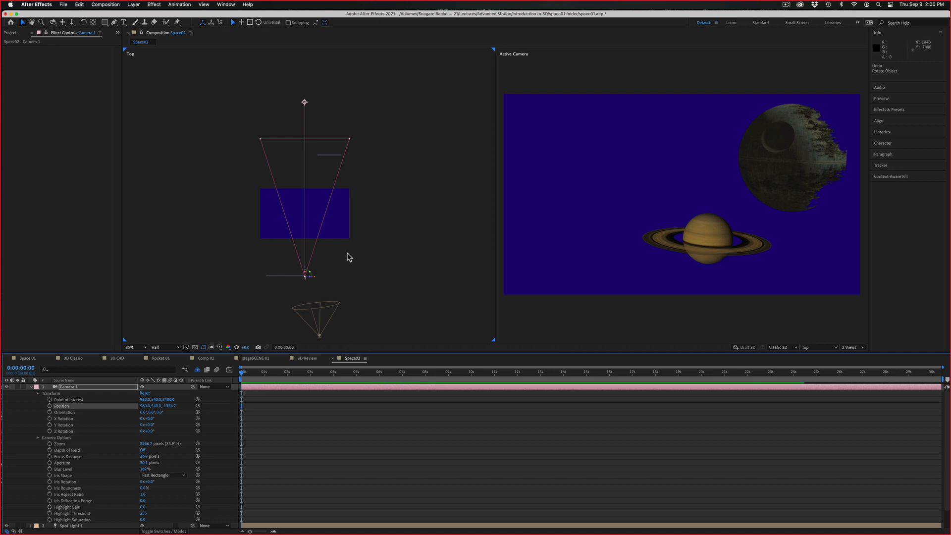
drag(307, 267, 313, 405)
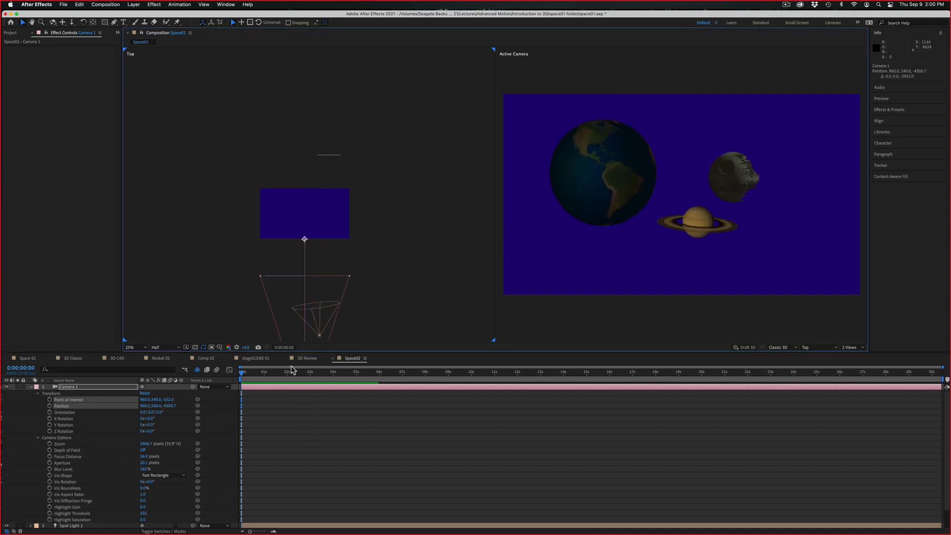
Keyframe Camera 1's Position at 0:00:00:00 and remove the Point of Interest keyframe
click(49, 405)
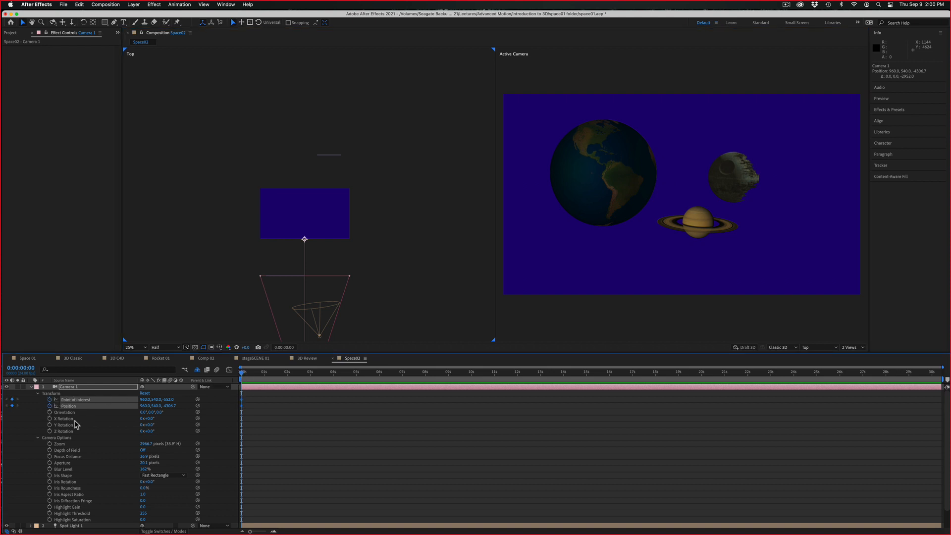
click(95, 400)
key(Delete)
click(94, 405)
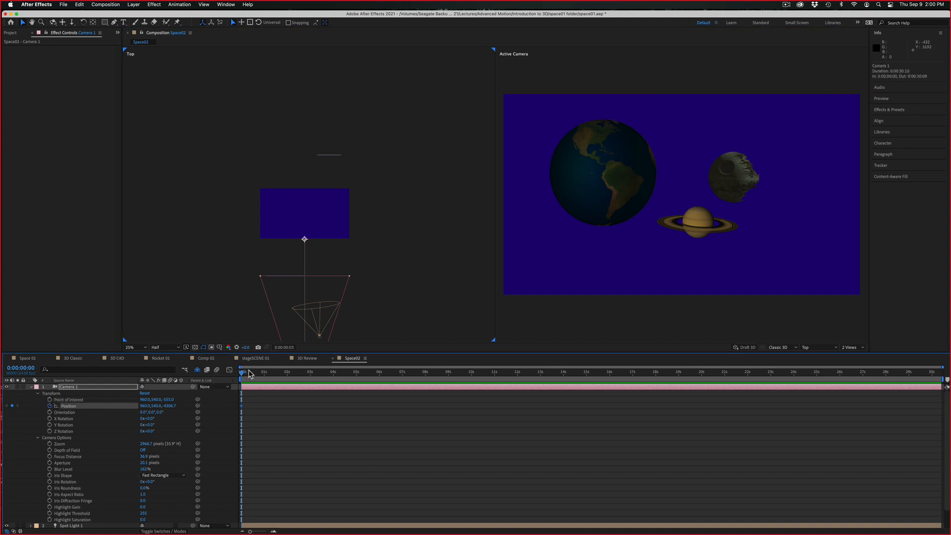
Add a Position keyframe at 0:00:07:17 with Camera 1 moved forward to about -670 in Z
drag(249, 374, 419, 373)
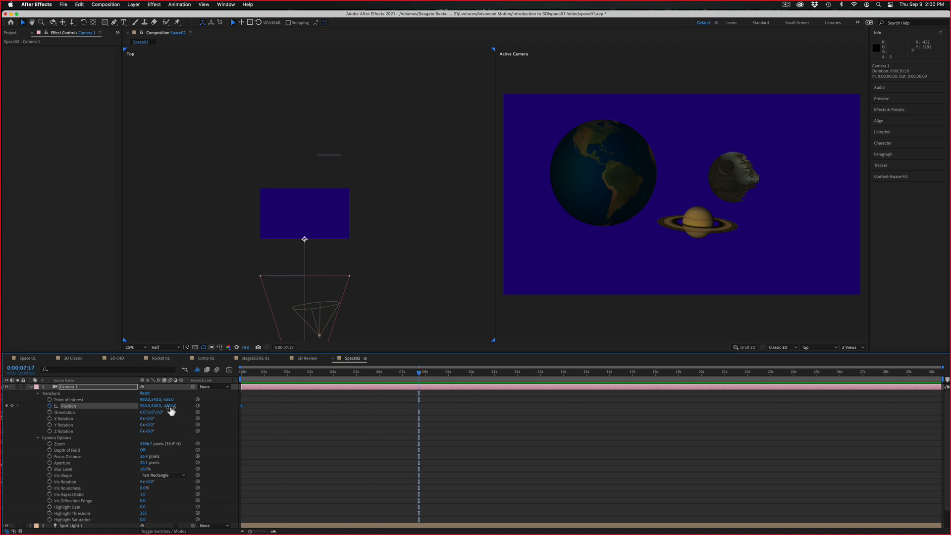
drag(171, 411, 544, 404)
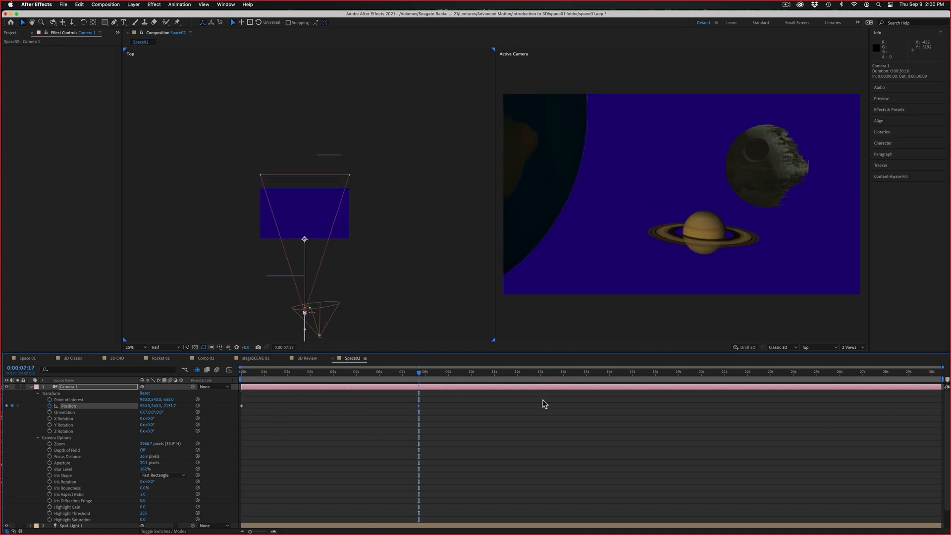
drag(536, 403, 680, 372)
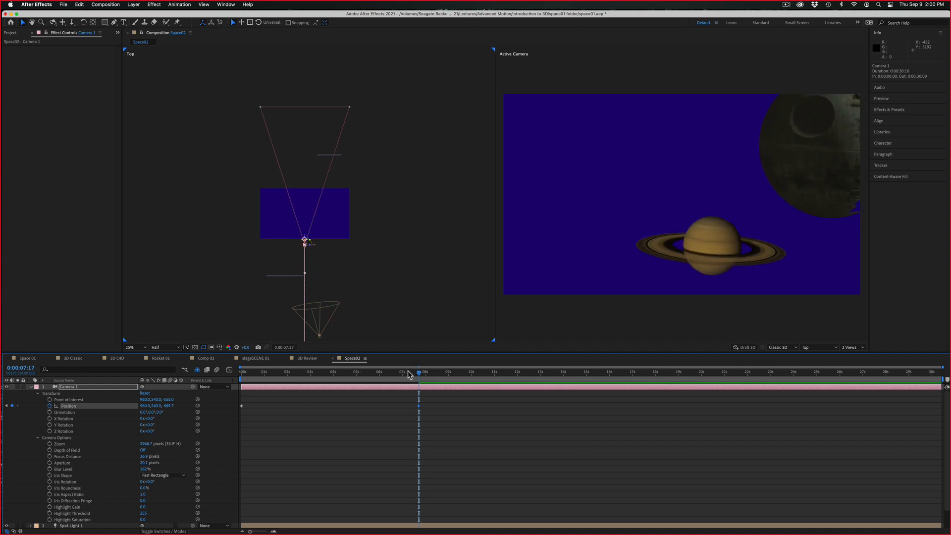
Preview the camera move from the start of the composition
drag(408, 372, 138, 375)
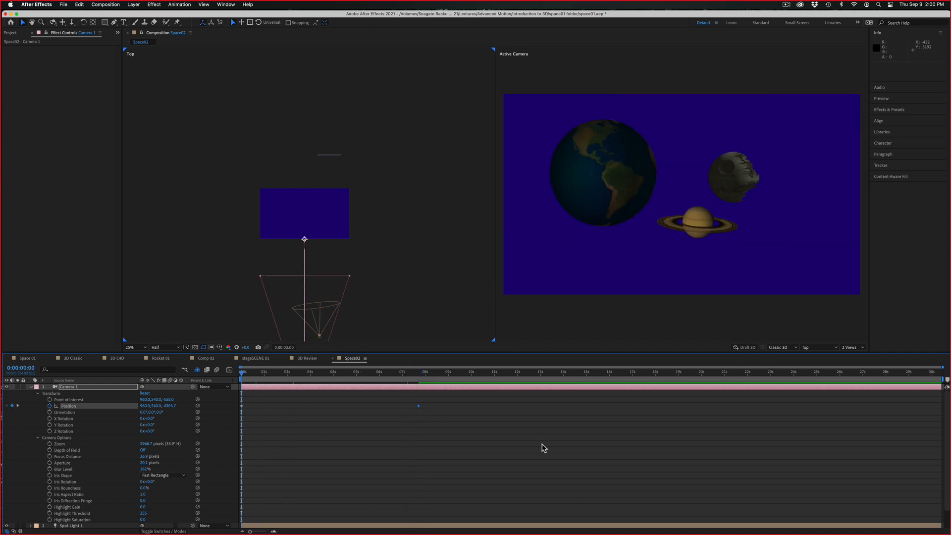
key(space)
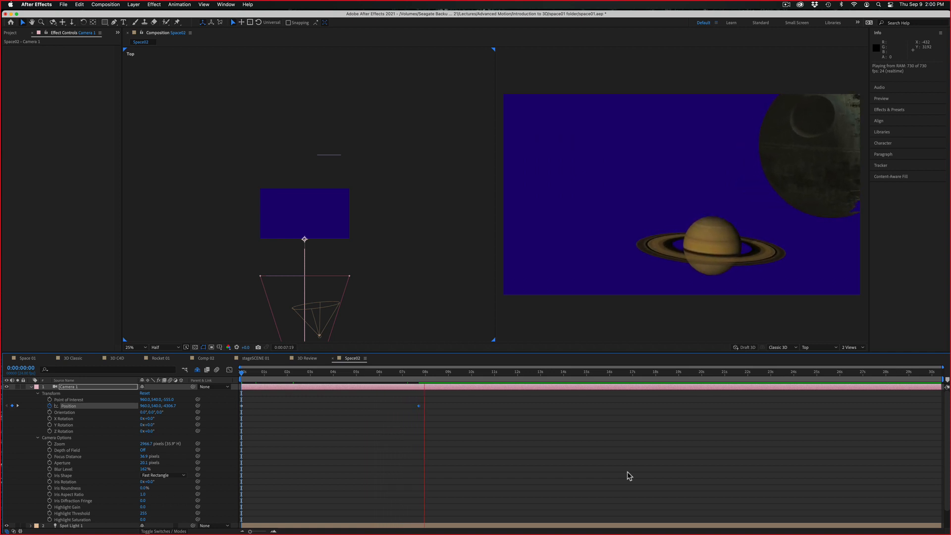
key(space)
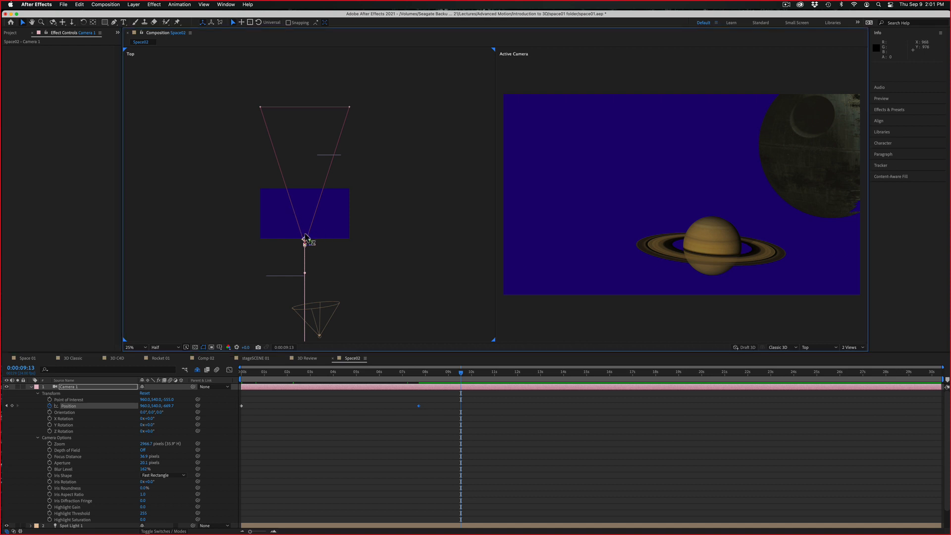
Keyframe Camera 1 at about 2994 in Z at 0:00:09:13 and end the work area at 0:00:09:17 for playback
drag(308, 240, 311, 67)
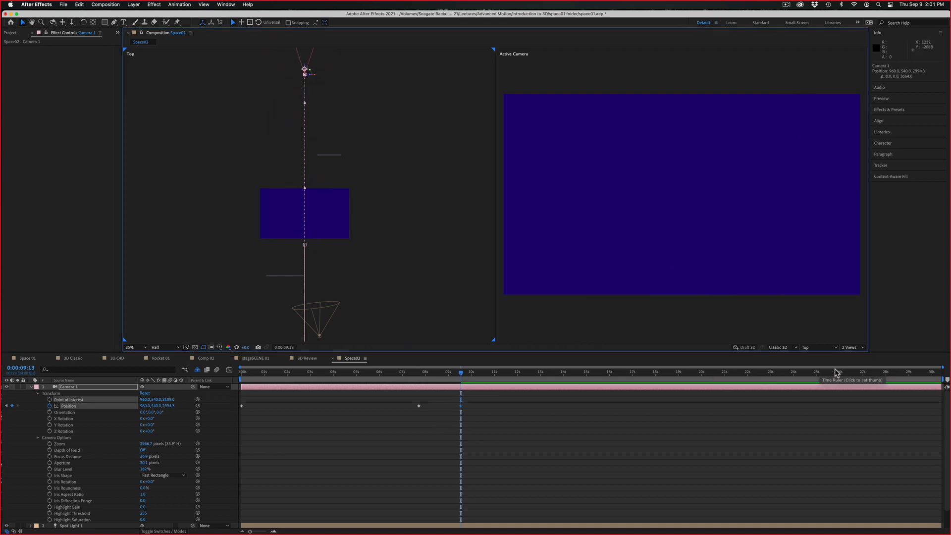
drag(944, 381, 466, 397)
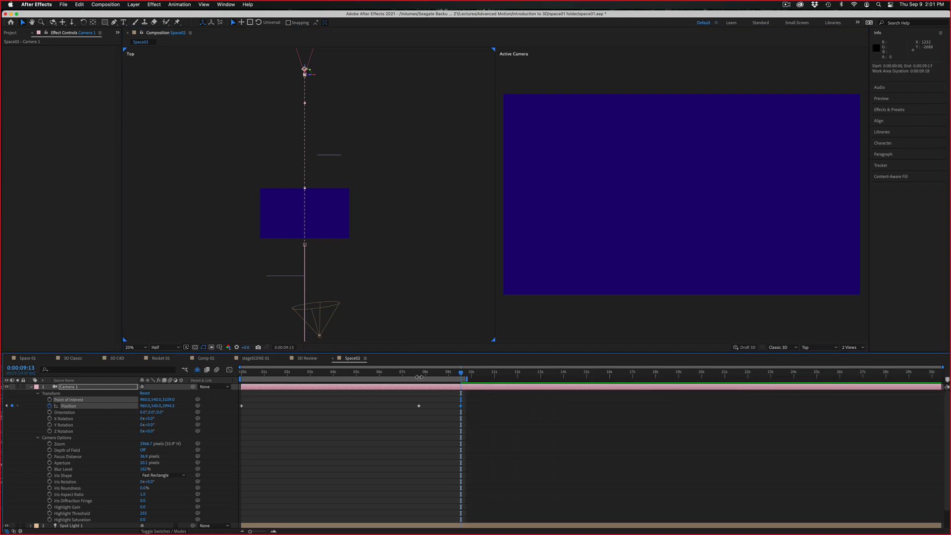
key(space)
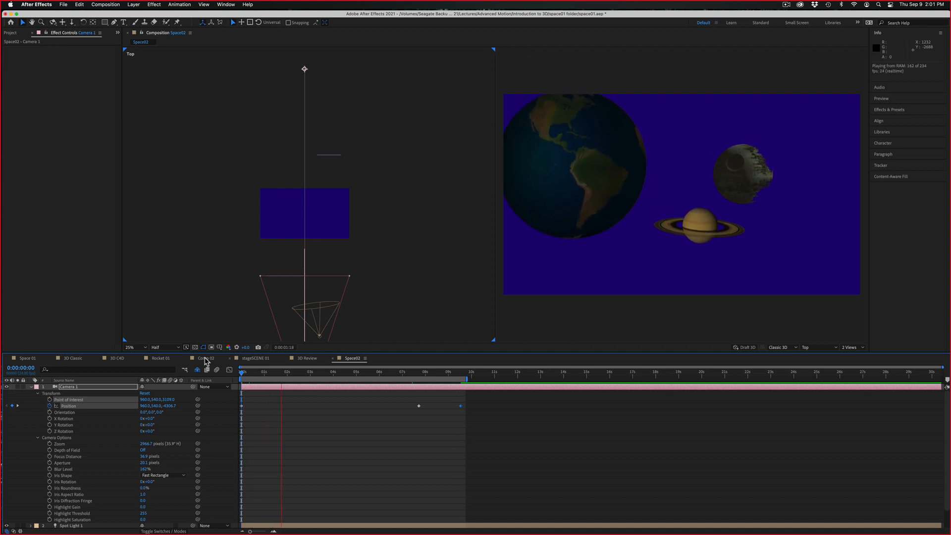
Move saturn.png down and to the right to about 1671.7, 1283.8 in X and Y, and preview the camera move from the start
click(704, 235)
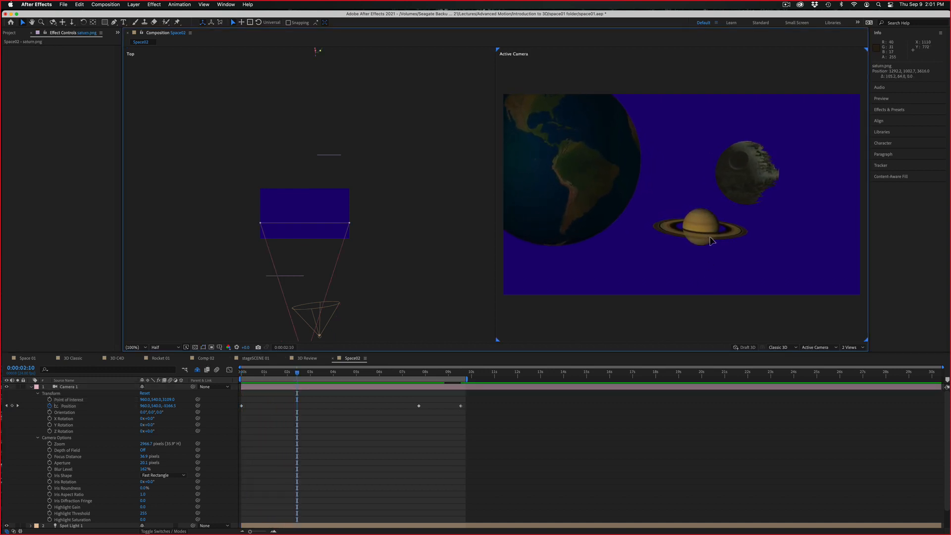
drag(706, 237, 760, 270)
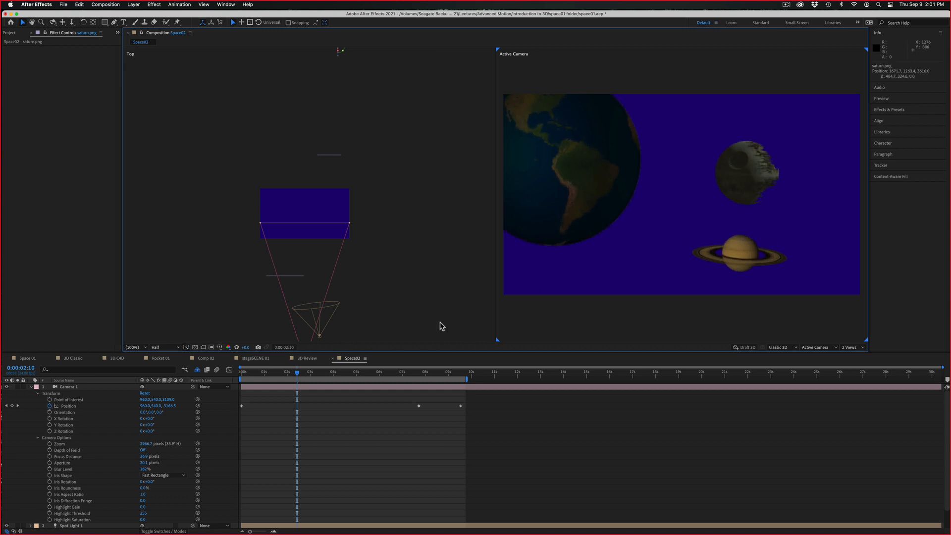
key(Home)
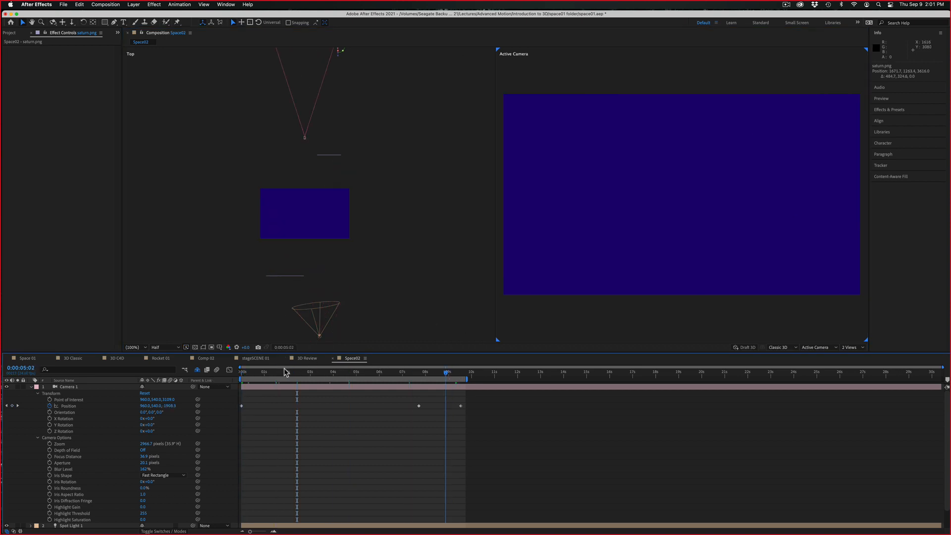
key(space)
key(space)
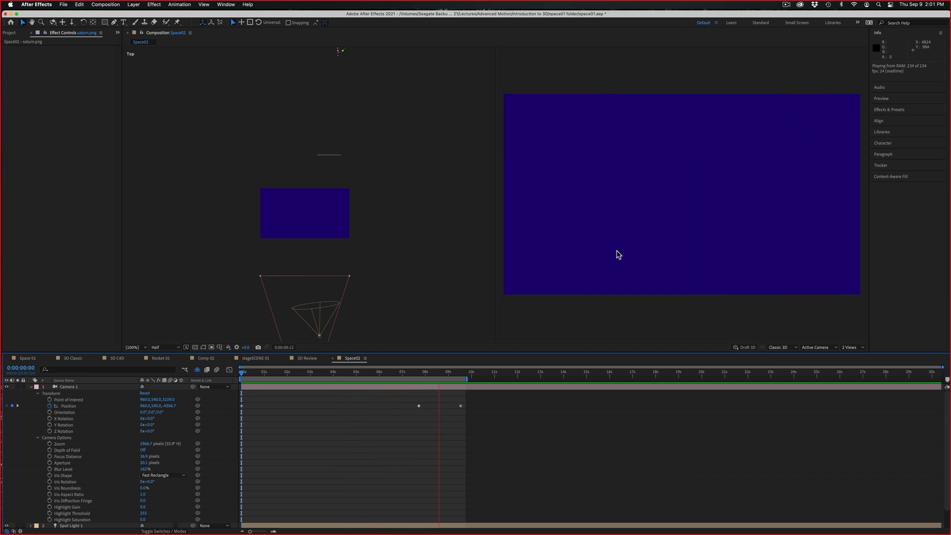
Collapse all layer properties and move Spot Light 1 back to about -3023 in Z in the Top view
key(super+a)
key(u)
key(u)
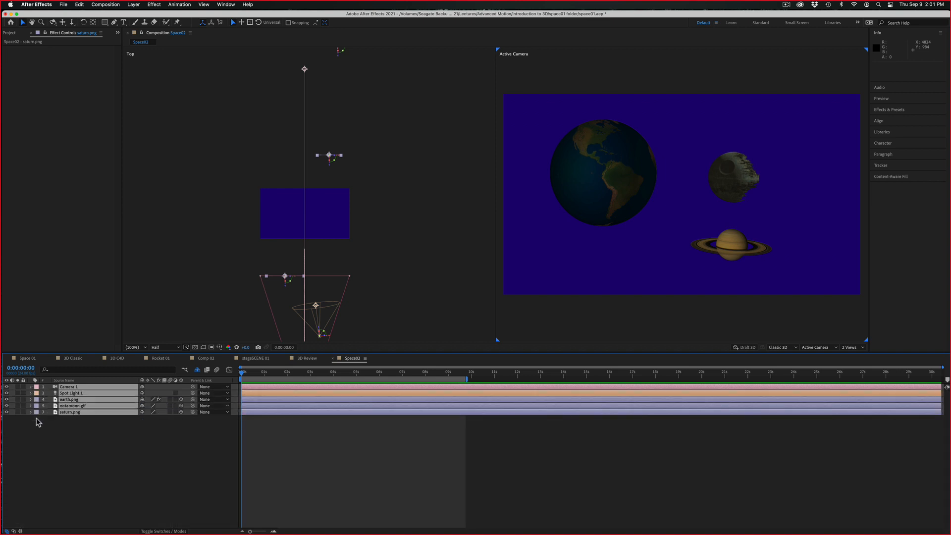
click(83, 438)
click(75, 394)
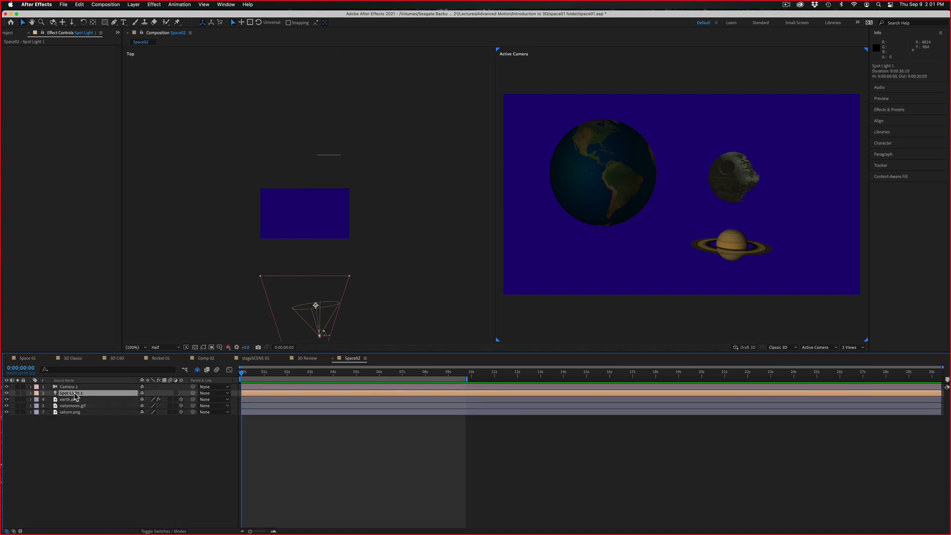
drag(174, 325, 189, 259)
key(v)
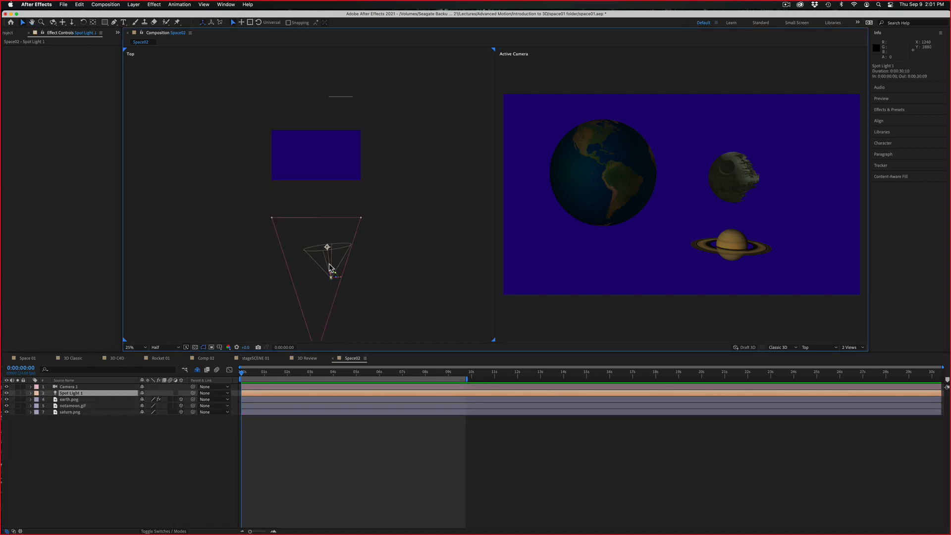
mouse_move(331, 272)
mouse_down()
mouse_move(324, 206)
mouse_move(330, 289)
mouse_up()
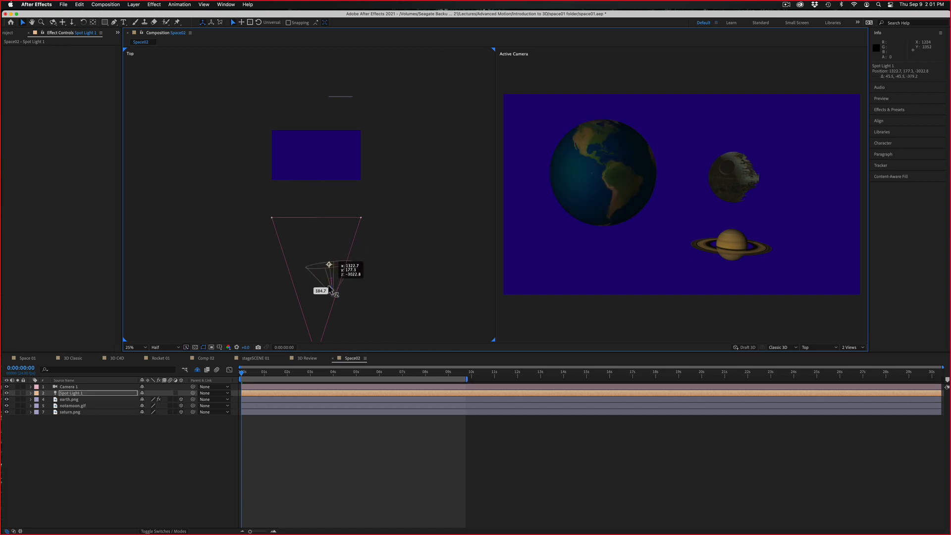
Raise Spot Light 1's Intensity to about 120% and change its Color to white
double_click(84, 394)
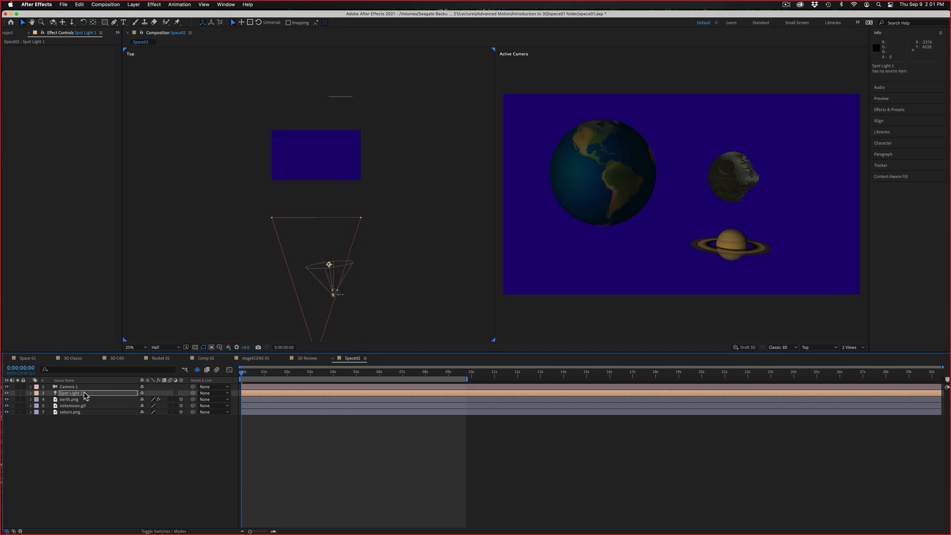
click(31, 394)
click(37, 406)
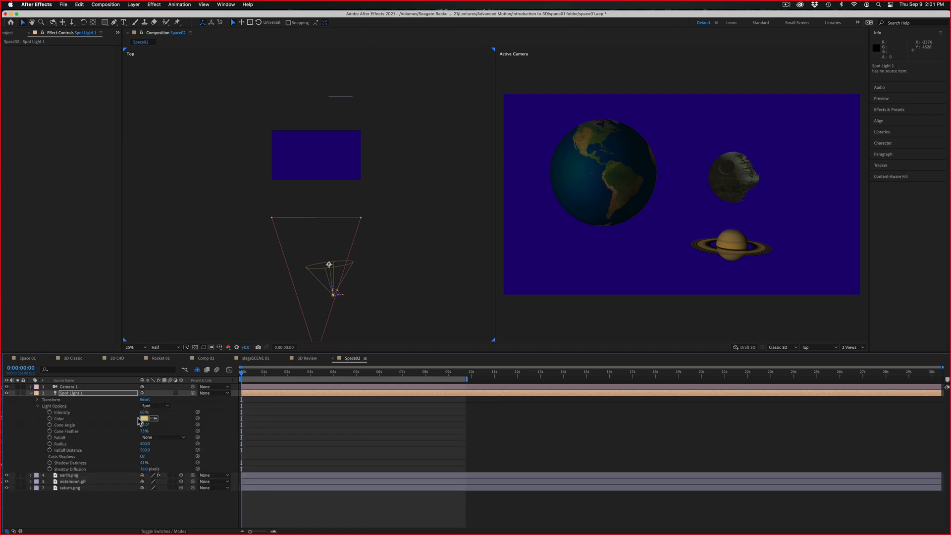
drag(142, 412, 157, 413)
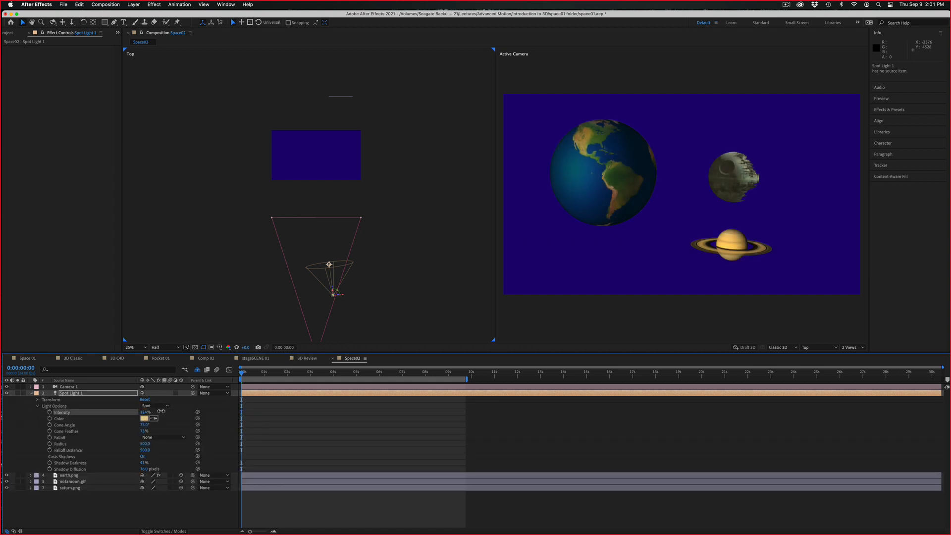
click(144, 419)
click(281, 264)
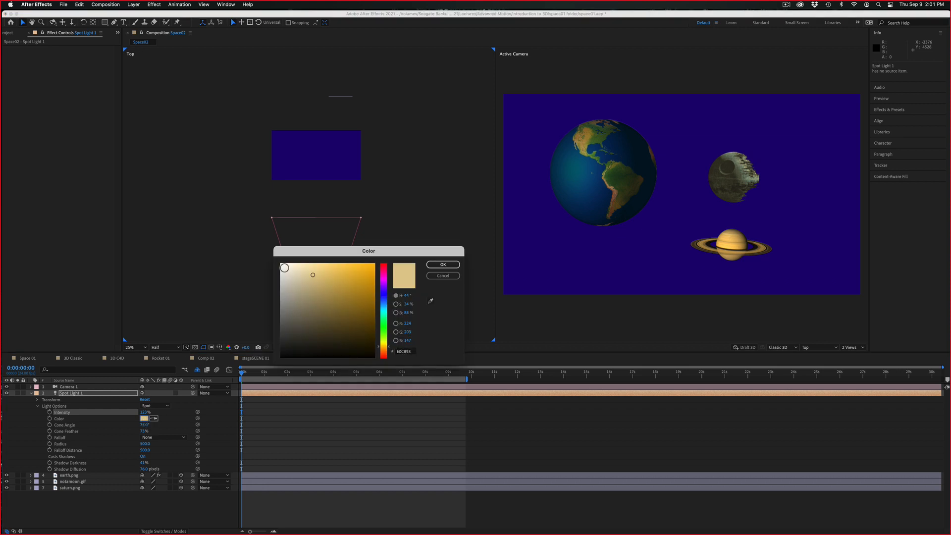
click(438, 264)
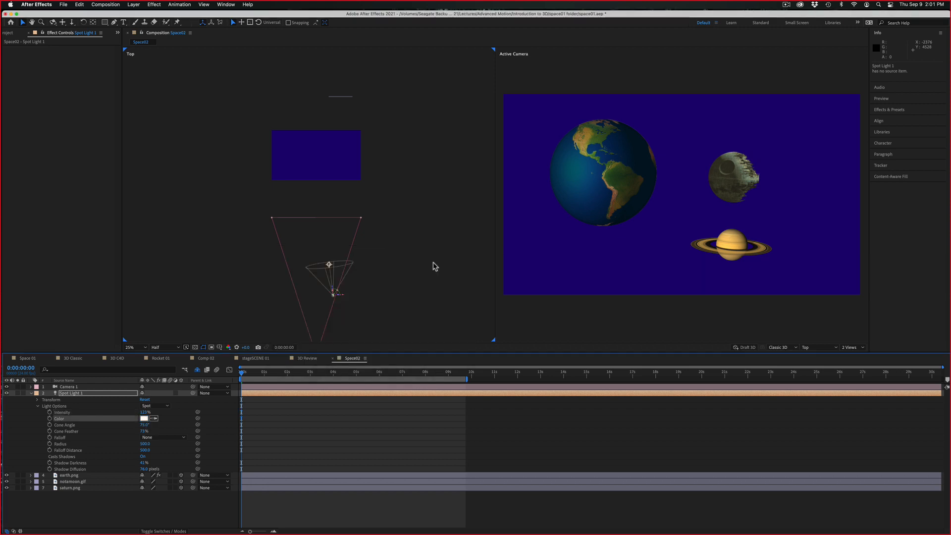
Compare the scene with Spot Light 1 off and on, and reduce its Intensity to about 89%
click(7, 393)
click(7, 393)
click(7, 393)
click(7, 393)
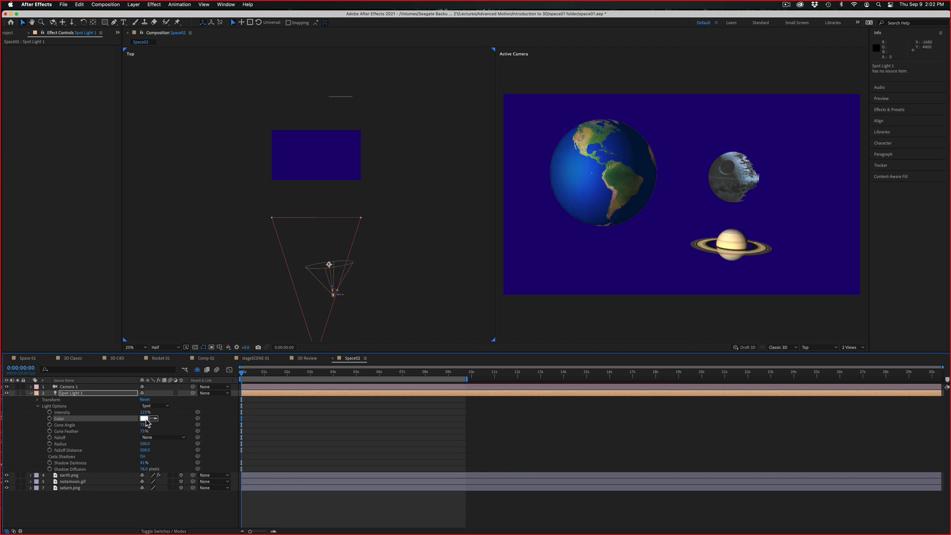
drag(143, 412, 133, 415)
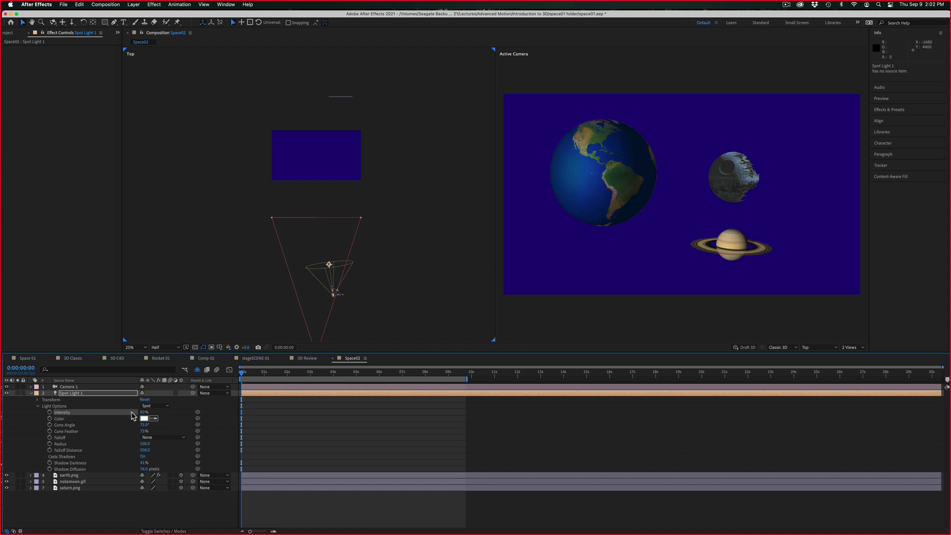
click(276, 514)
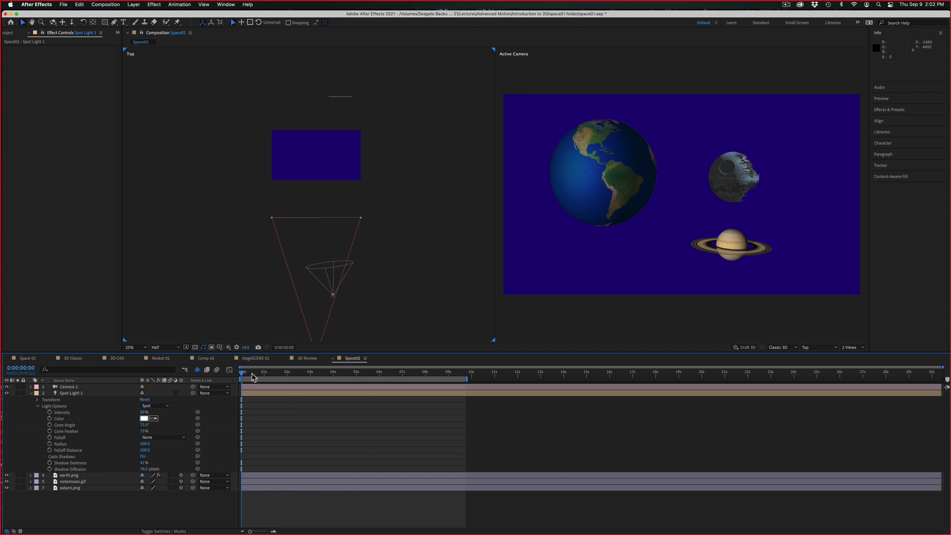
Preview the camera fly-through with the adjusted lighting from the start of the composition
drag(252, 377, 208, 360)
key(space)
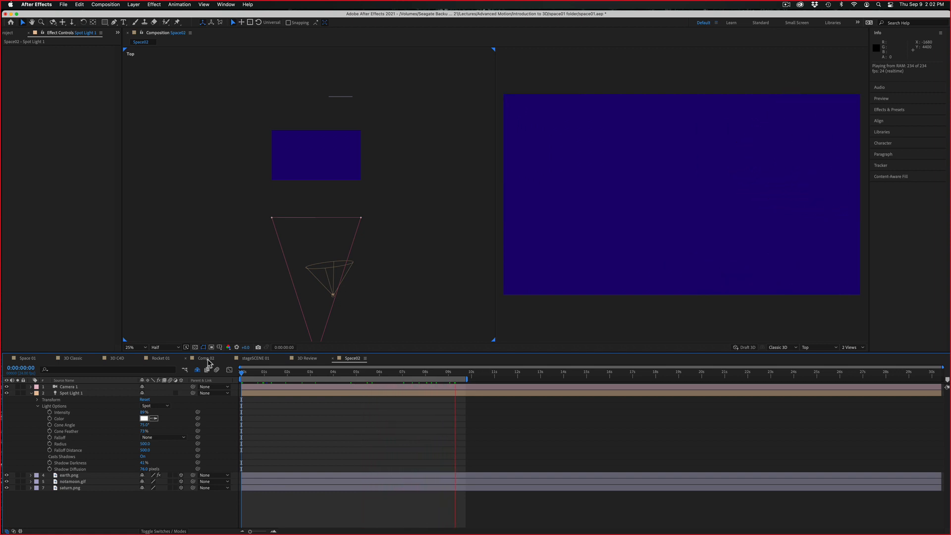
key(space)
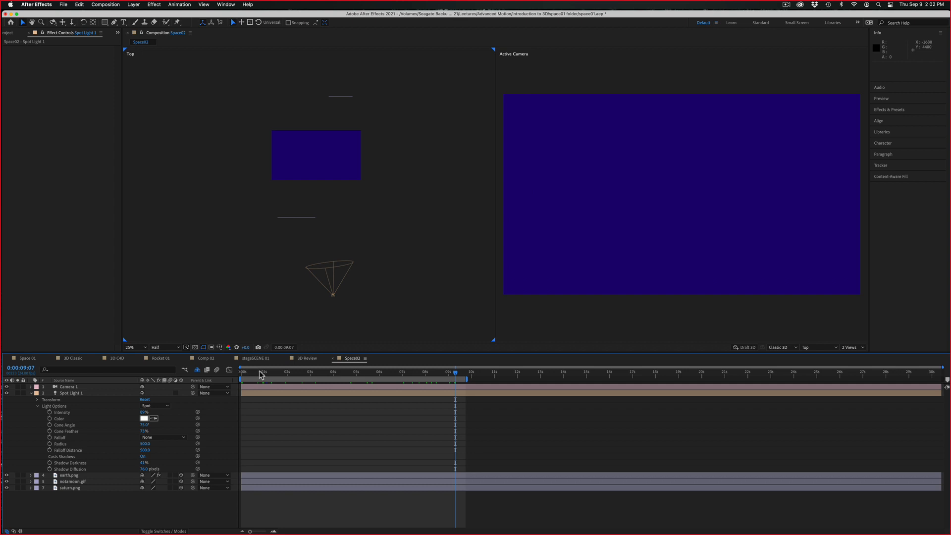
drag(261, 375, 229, 369)
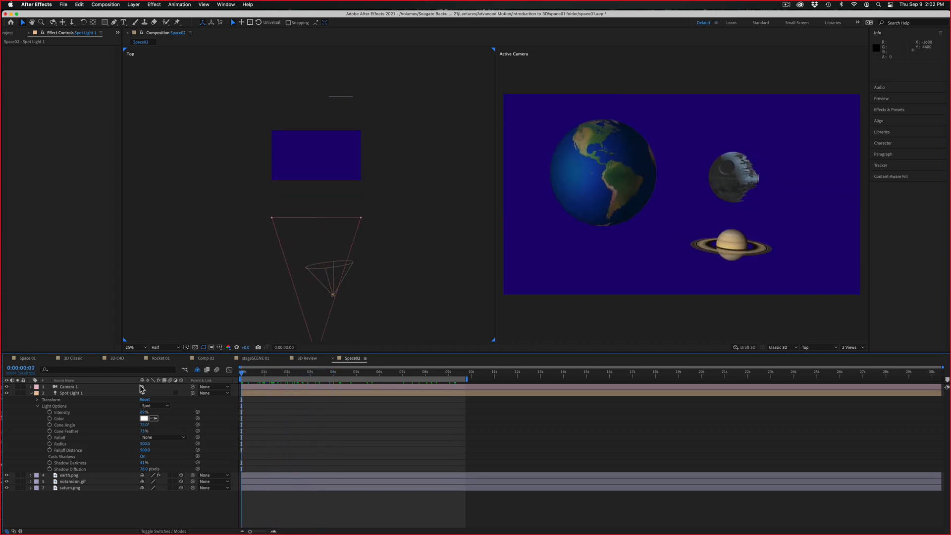
Turn off the visibility of Camera 1 and leave no layer selected
click(70, 387)
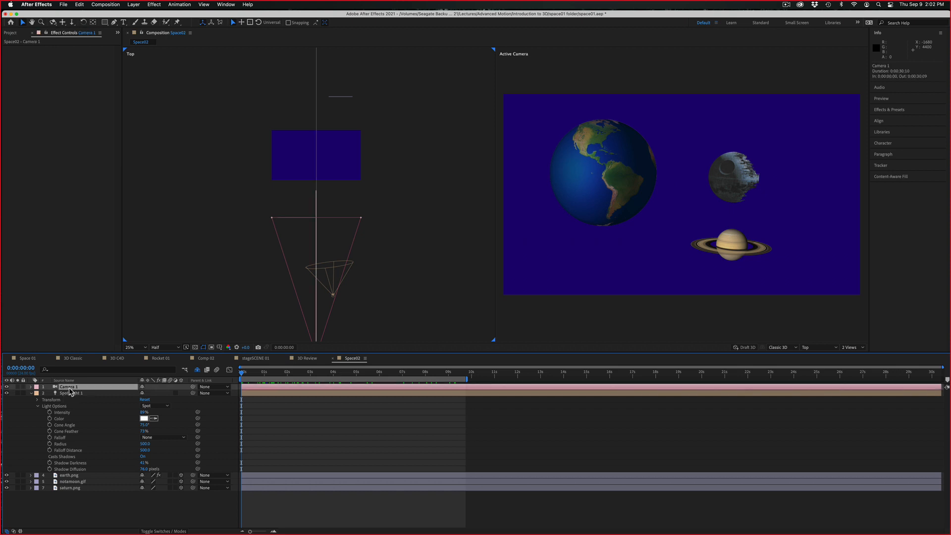
click(6, 388)
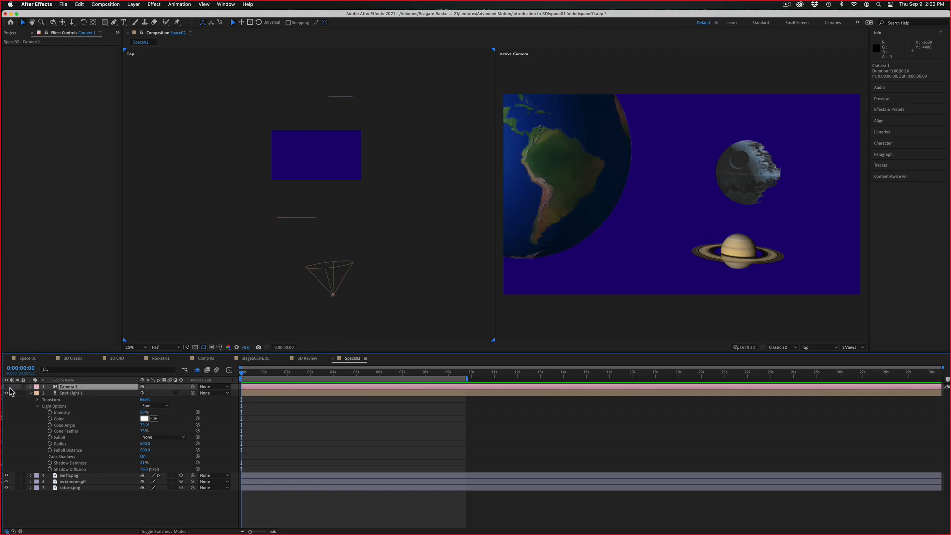
click(366, 304)
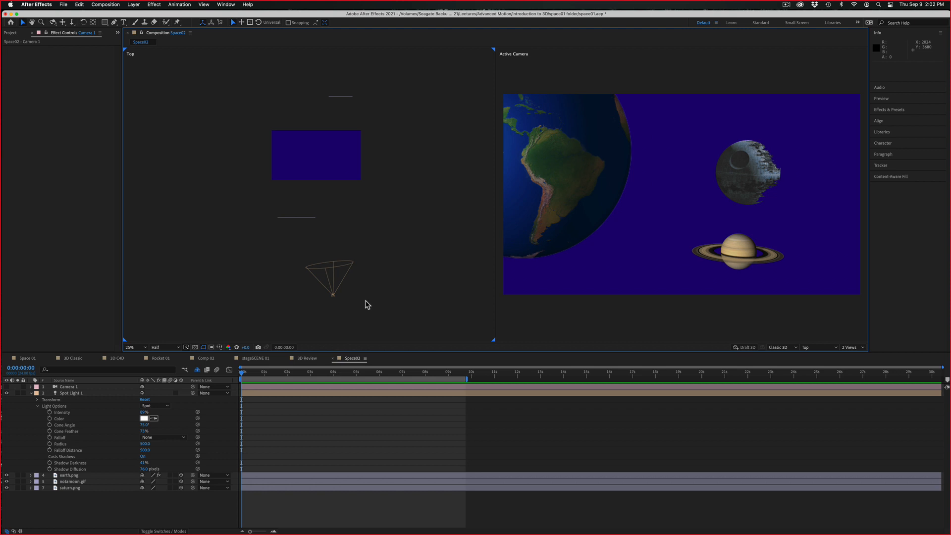
click(312, 218)
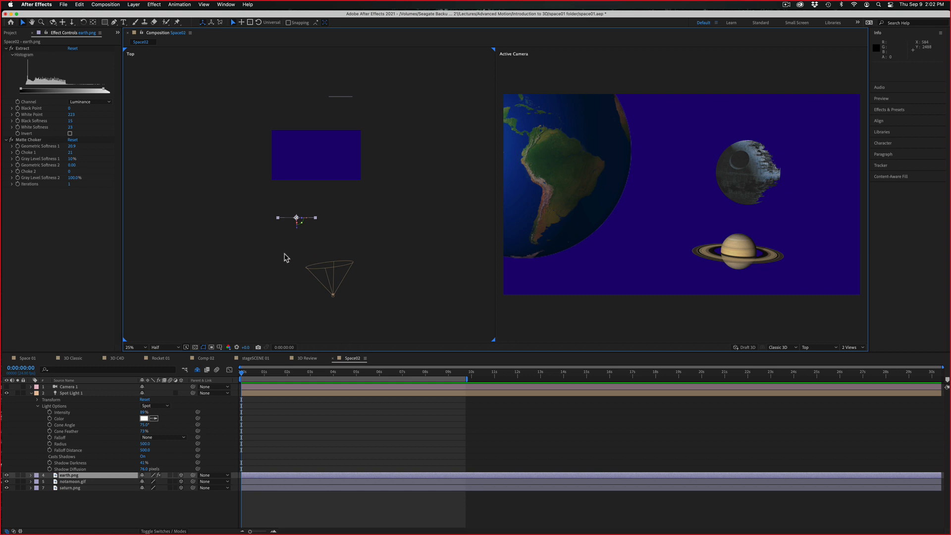
click(224, 228)
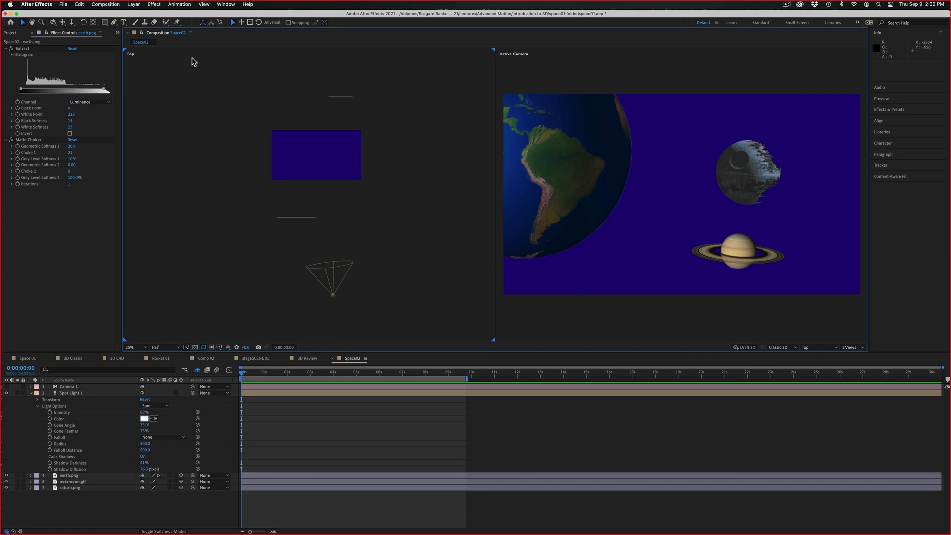
Add a null object to Space02, reveal its Position property and make it a 3D layer
click(133, 5)
mouse_move(132, 16)
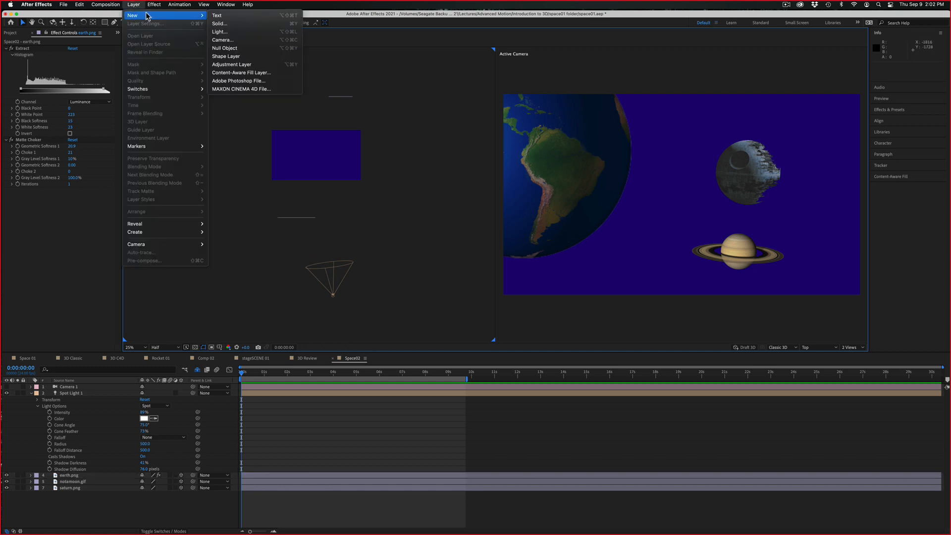
click(236, 49)
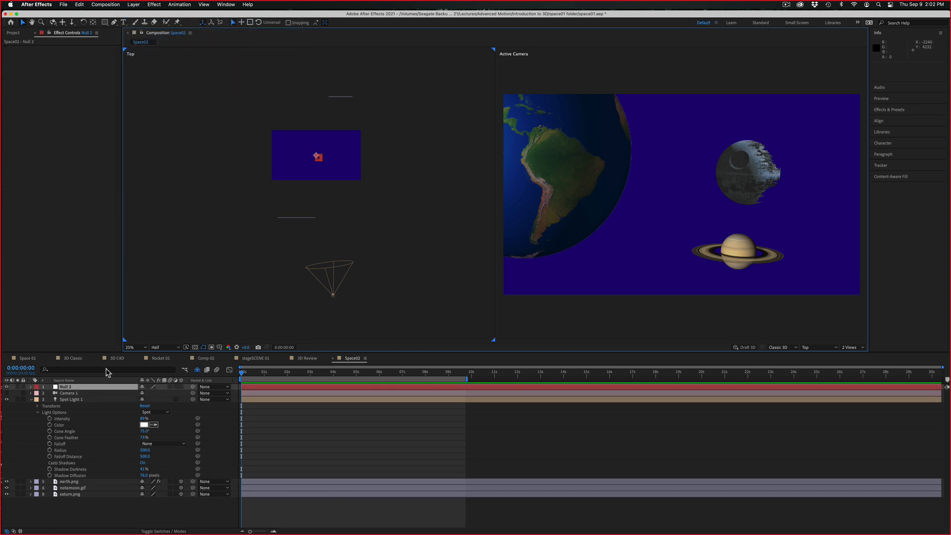
click(95, 390)
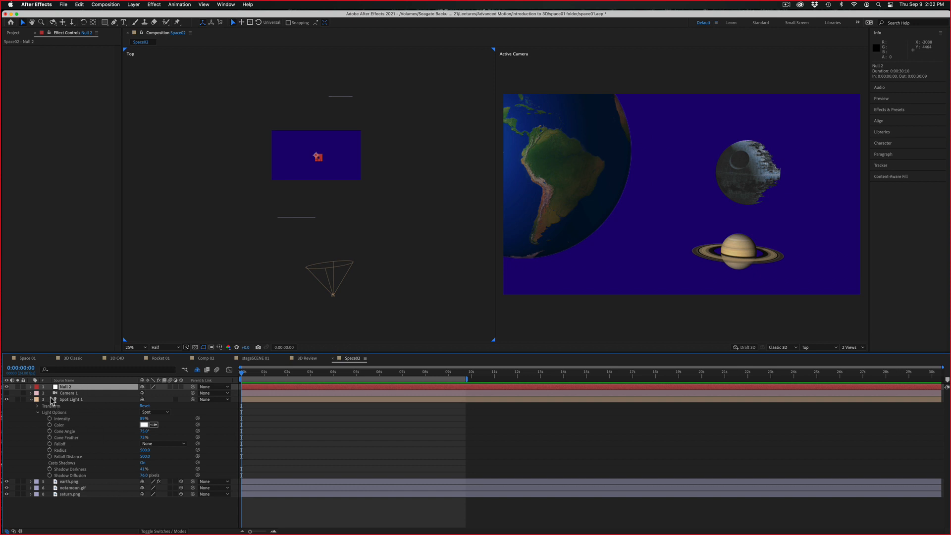
key(p)
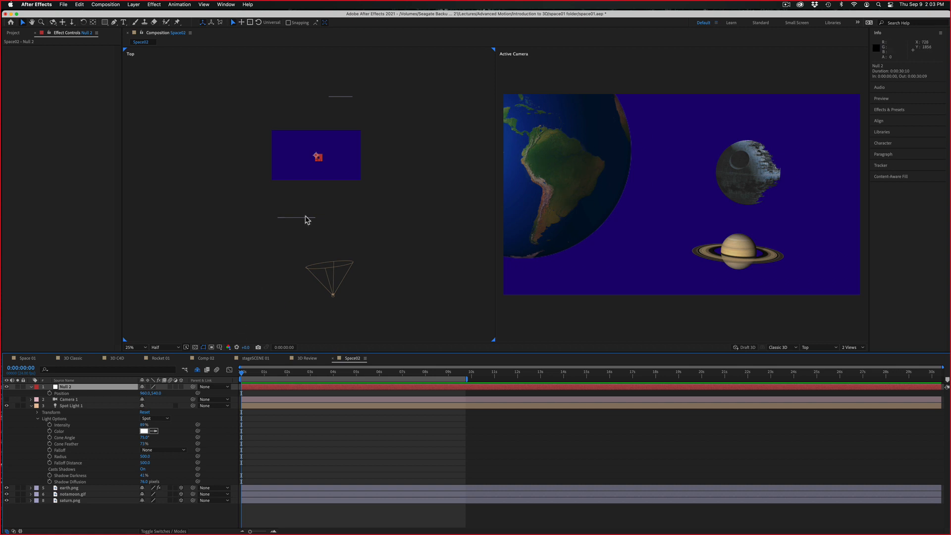
key(.)
drag(306, 216, 298, 242)
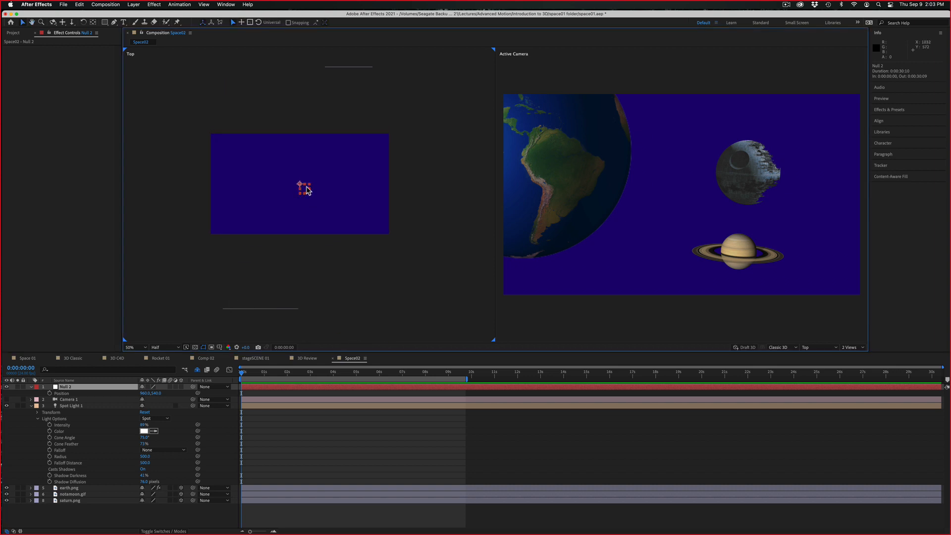
click(182, 387)
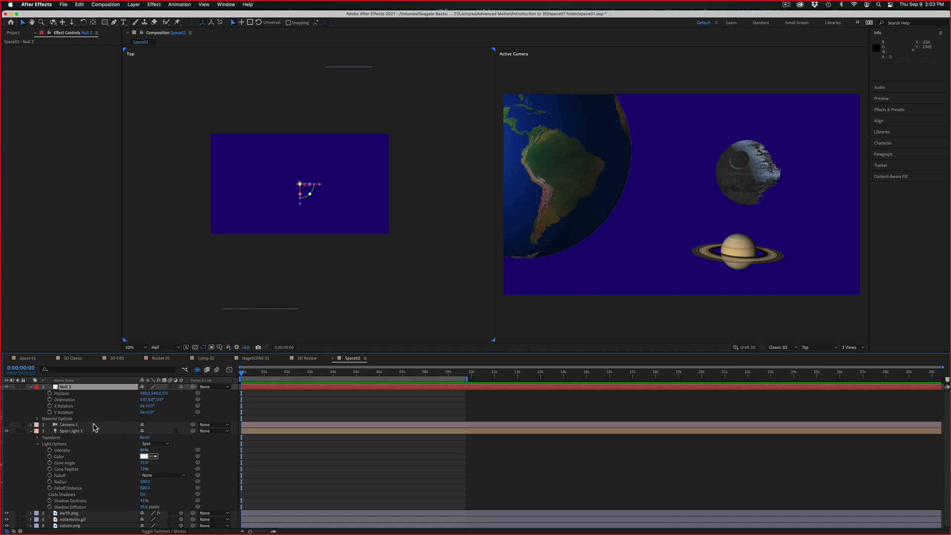
Collapse the open properties of all layers in the timeline
key(super+a)
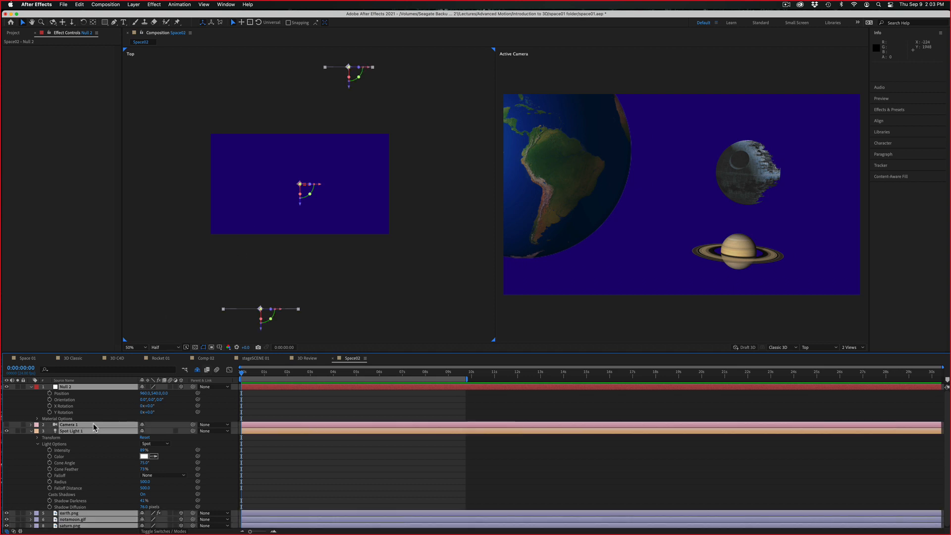
click(30, 431)
click(44, 461)
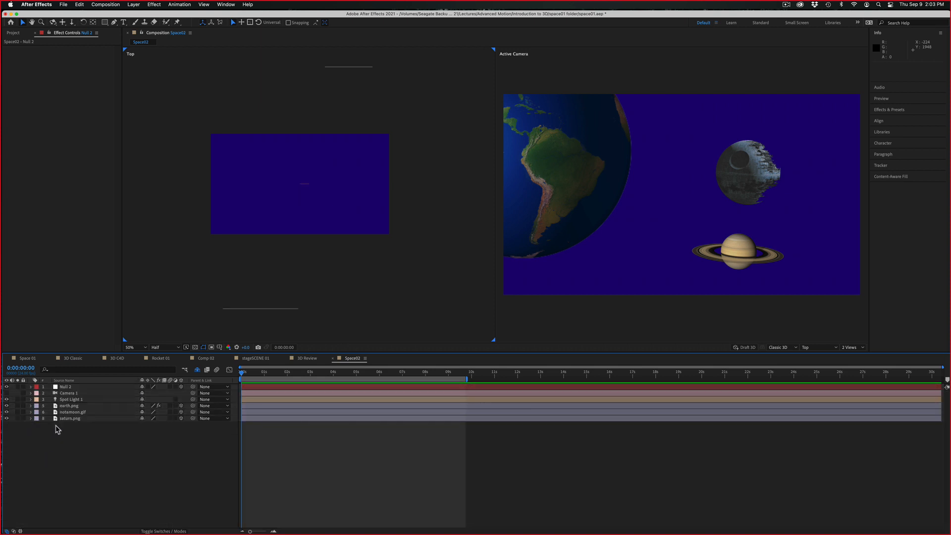
Select earth.png, notamoon.gif and saturn.png, and examine their switches and modes columns and the available parent layers
click(67, 407)
shift+click(65, 419)
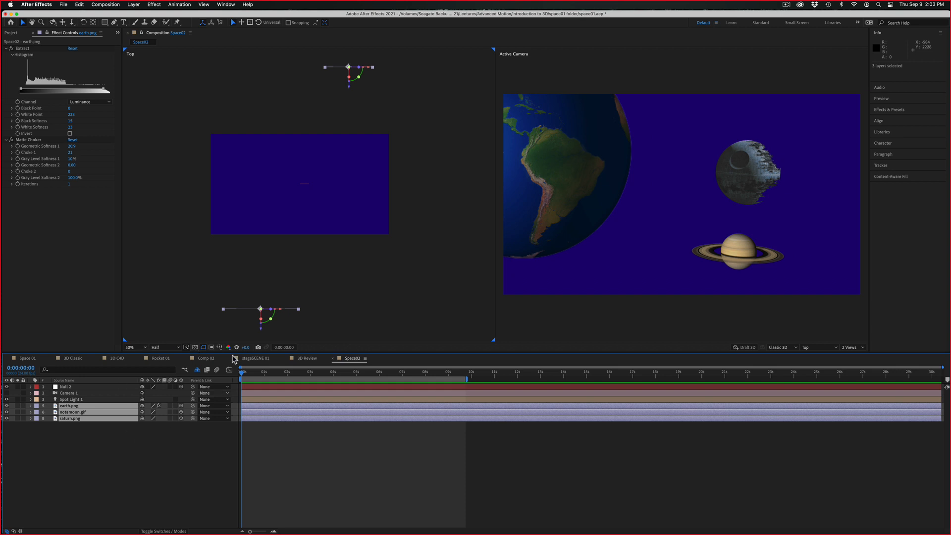
click(174, 531)
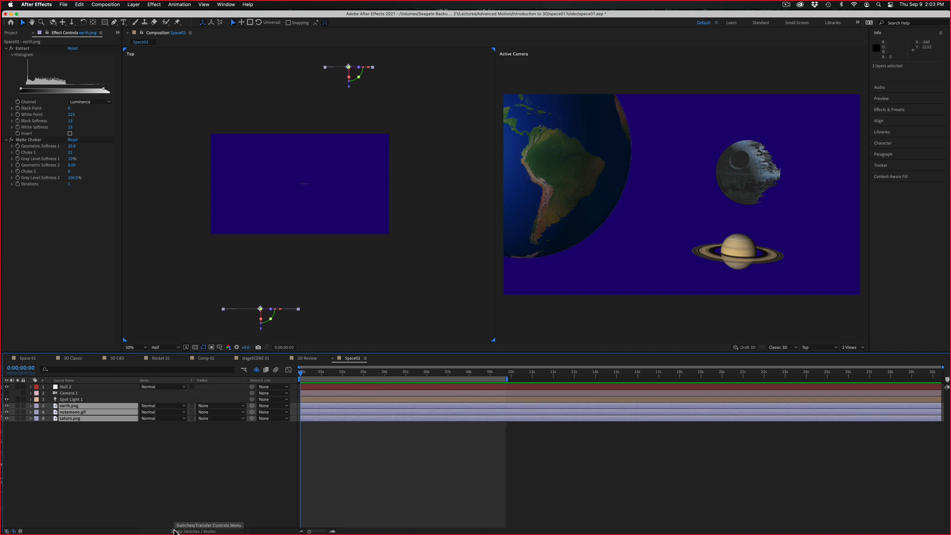
click(186, 531)
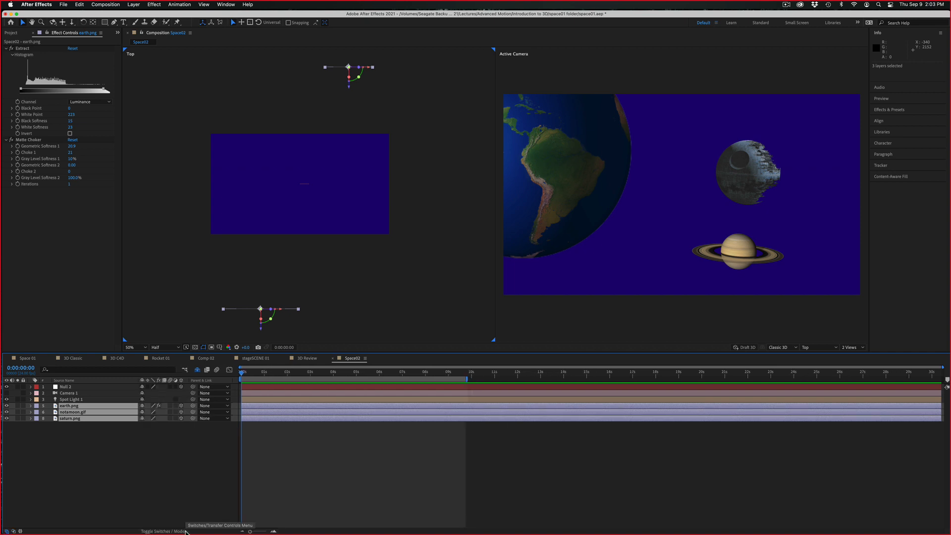
click(153, 531)
click(199, 531)
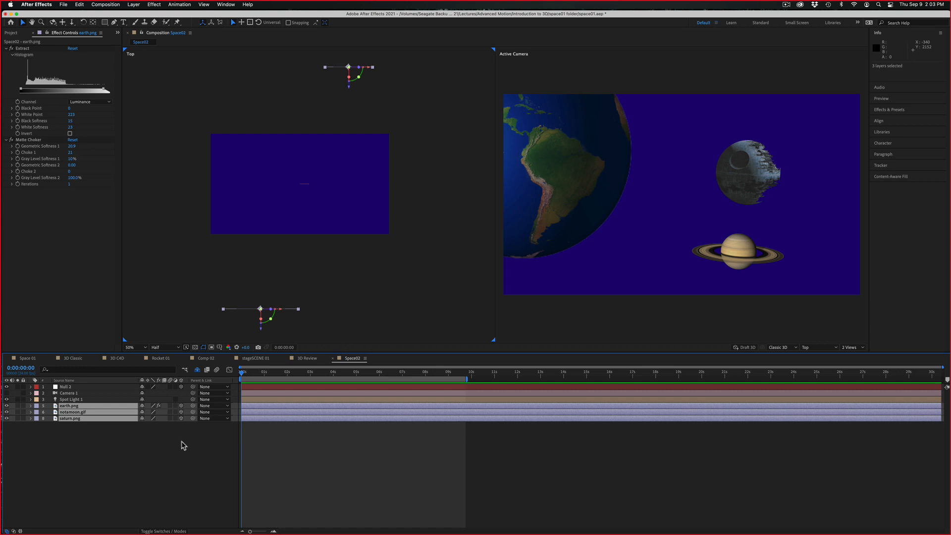
click(208, 409)
click(150, 462)
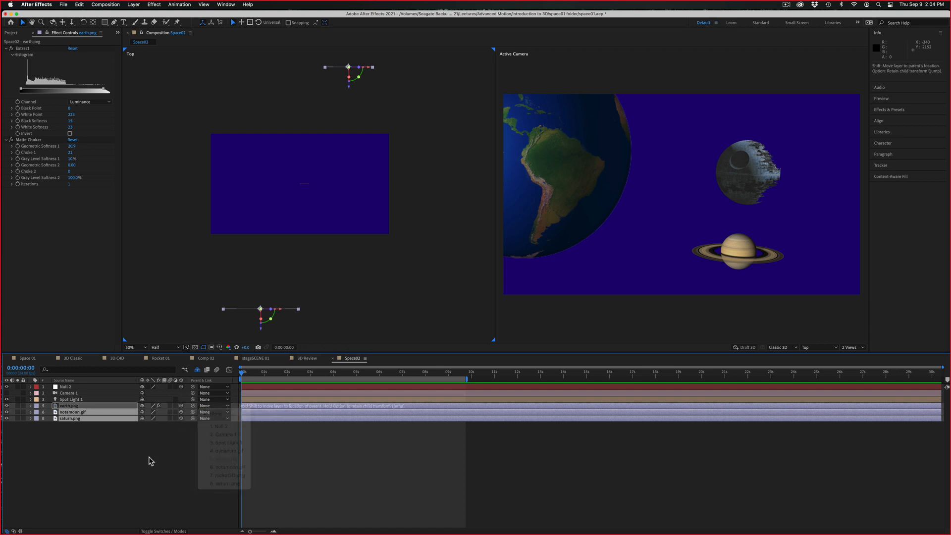
Rename the null layer Null 2 as Null Planet
click(61, 389)
key(Return)
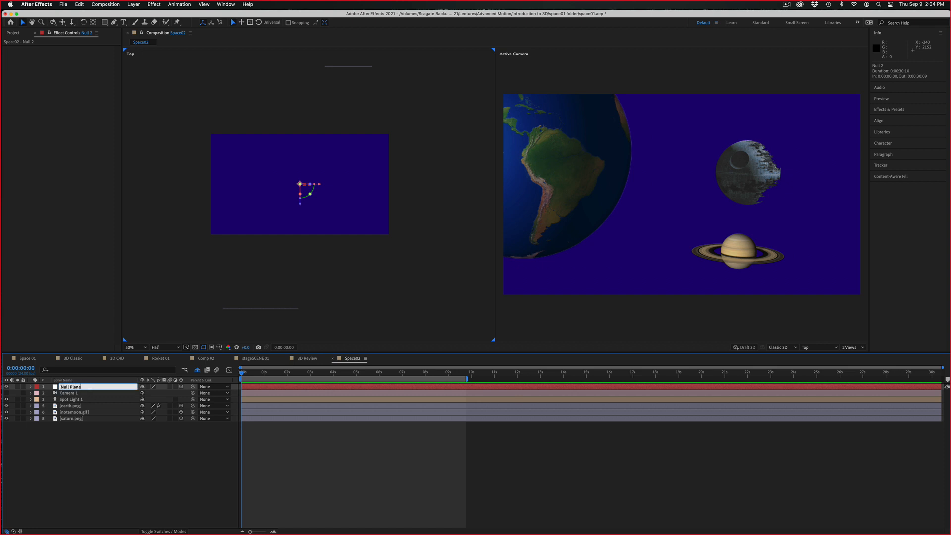
key(Return)
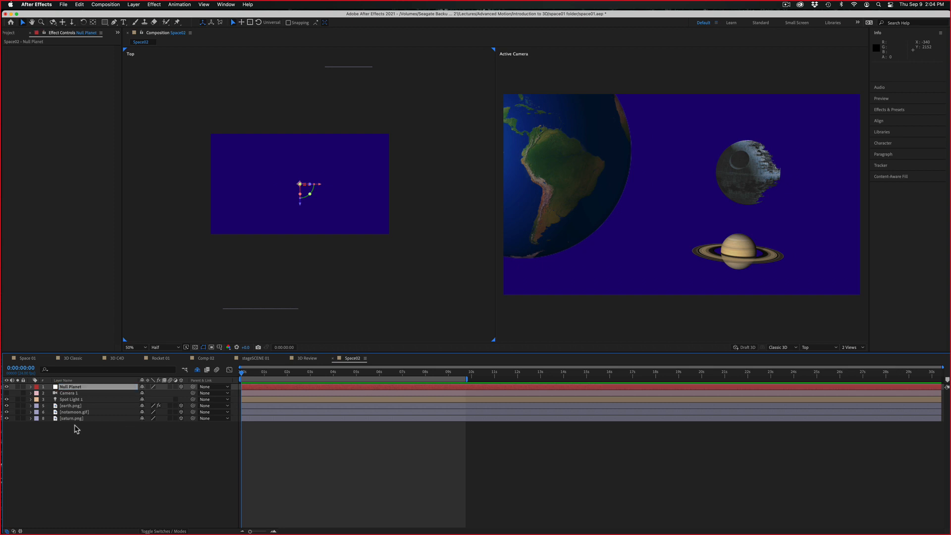
Parent the earth.png, notamoon.gif and saturn.png layers to Null Planet
click(84, 406)
shift+click(87, 419)
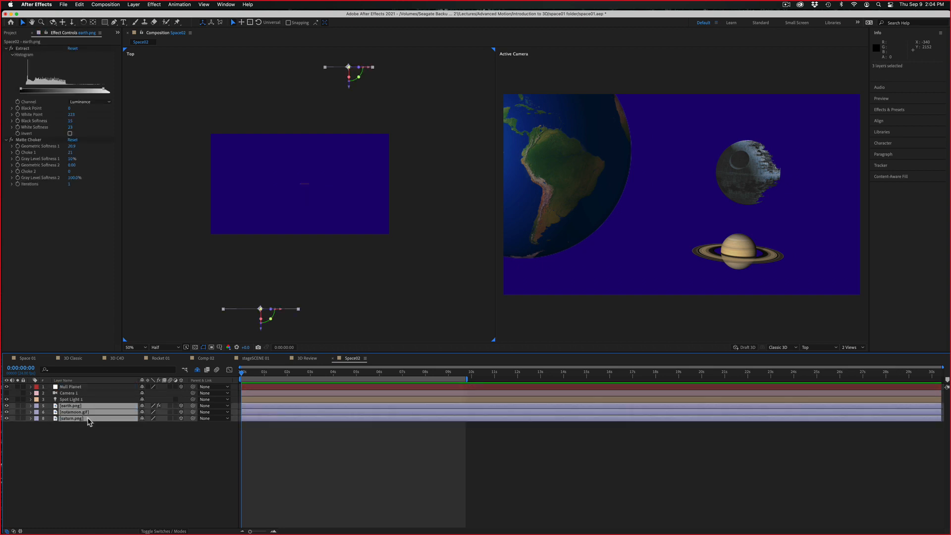
click(225, 406)
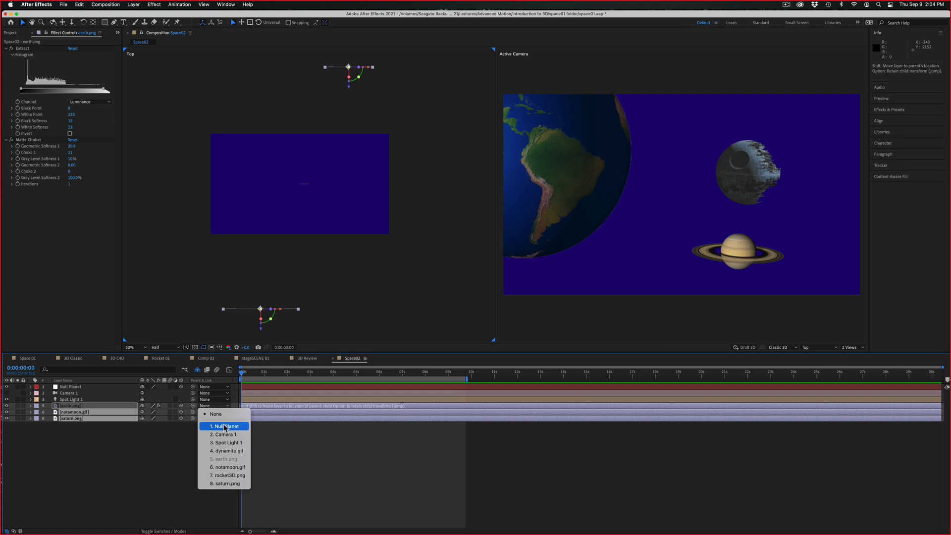
click(147, 447)
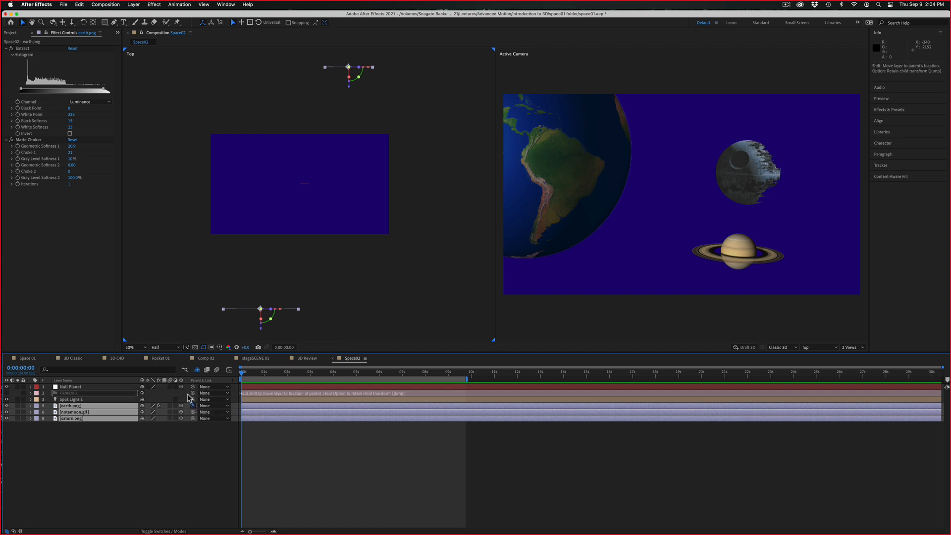
drag(193, 406, 914, 492)
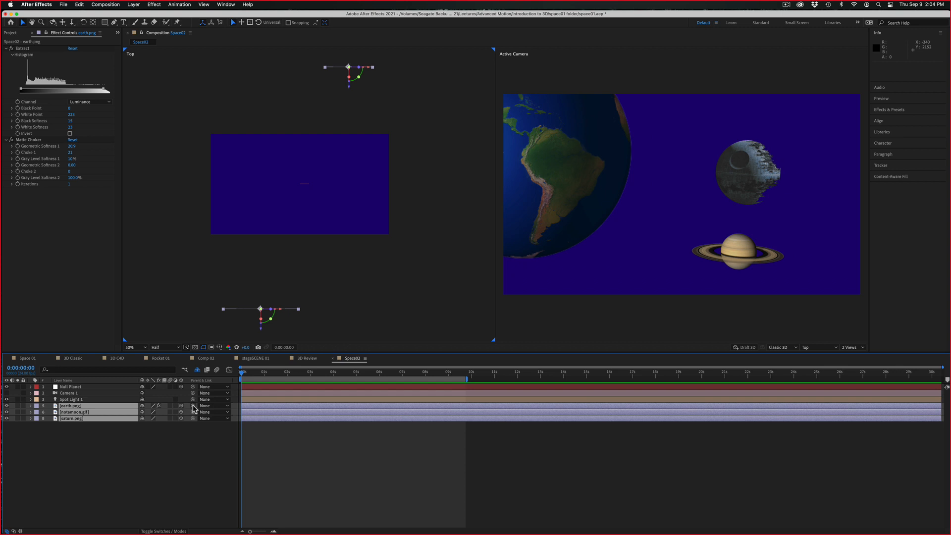
drag(481, 429, 908, 500)
drag(193, 406, 73, 388)
Move Null Planet along all three axes to about 1068, 620, 740, carrying the planets with it
click(304, 188)
drag(300, 208, 346, 141)
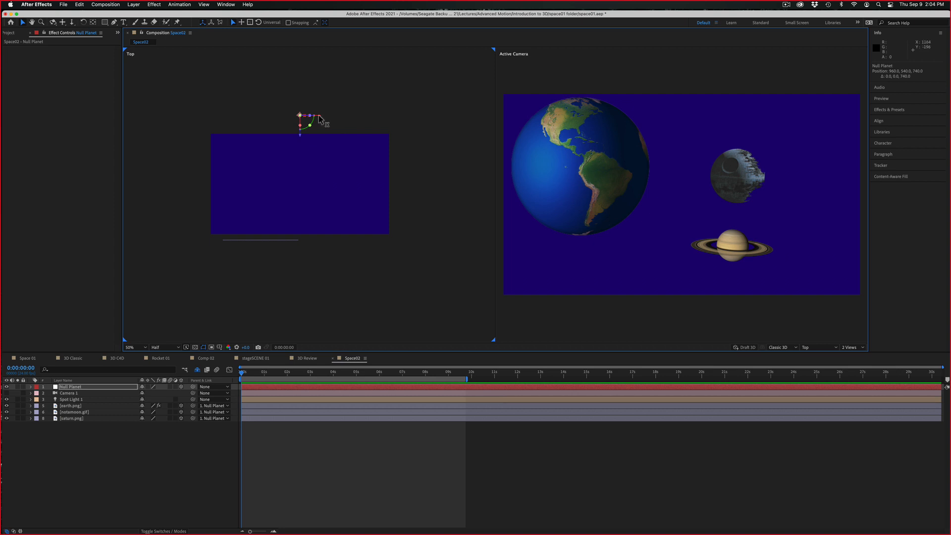
mouse_move(319, 119)
mouse_down()
mouse_move(355, 119)
mouse_move(295, 115)
mouse_move(393, 121)
mouse_move(296, 108)
mouse_move(380, 117)
mouse_move(306, 119)
mouse_move(382, 117)
mouse_move(329, 116)
mouse_up()
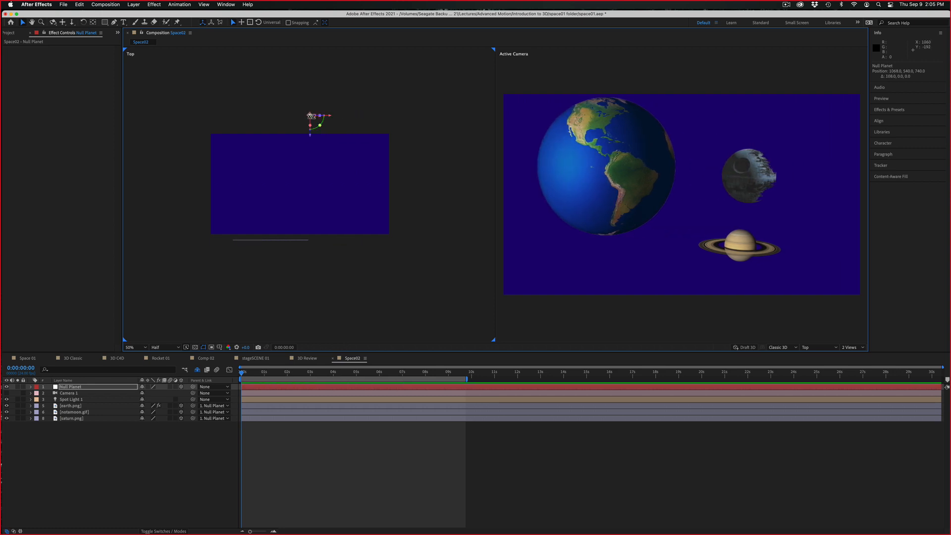
drag(310, 117, 309, 108)
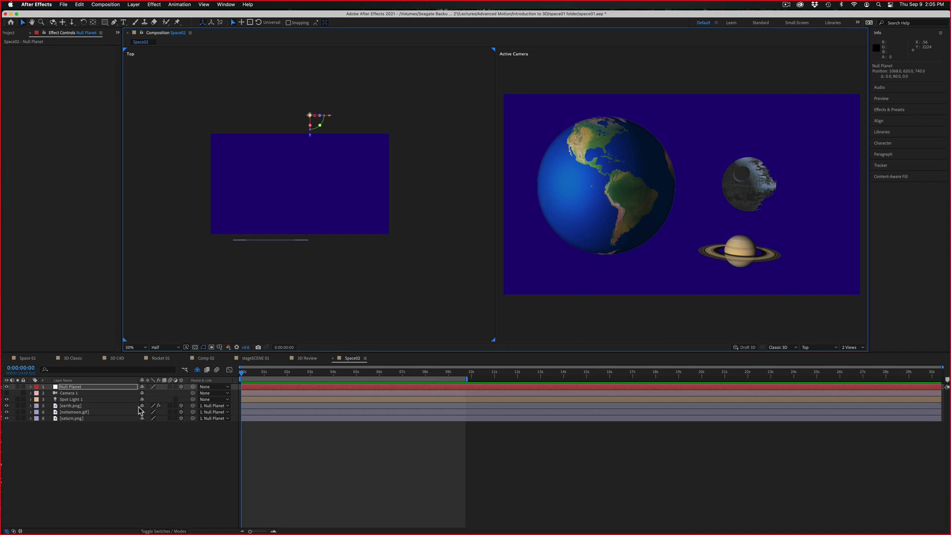
Reveal Null Planet's rotation properties, try rotating the planets with them, and undo the rotation changes
key(r)
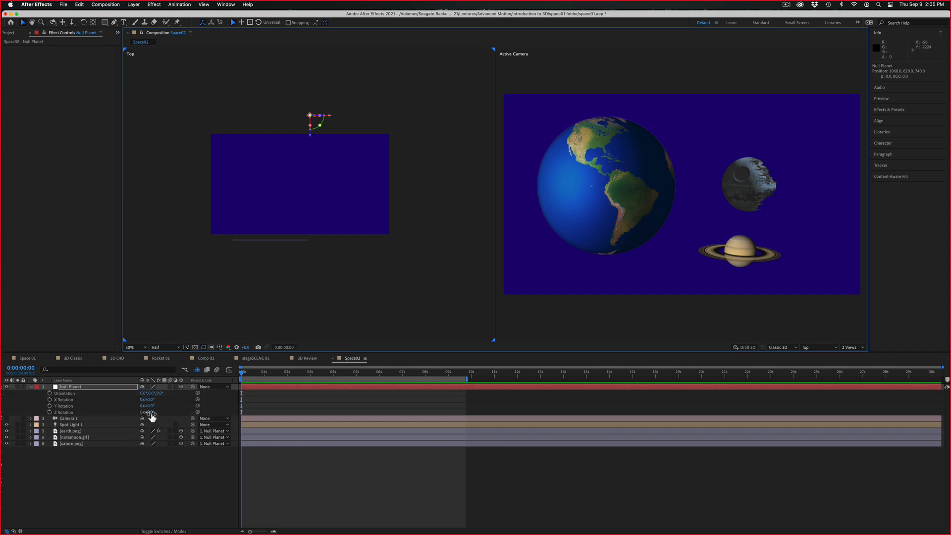
drag(152, 415, 151, 410)
key(super+z)
key(super+z)
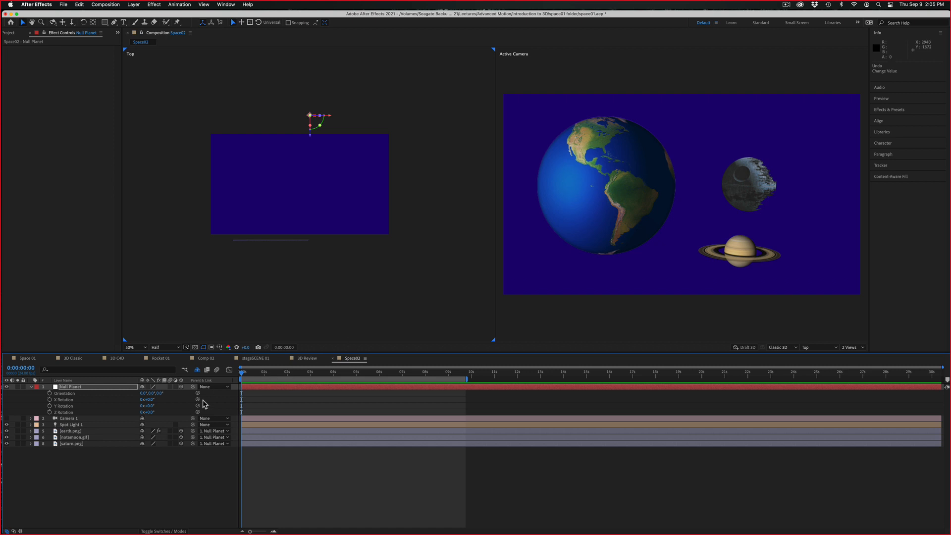
Keyframe Null Planet's Position at 0:00:00:00 and move the null to about 1194, 620, 1124
click(123, 389)
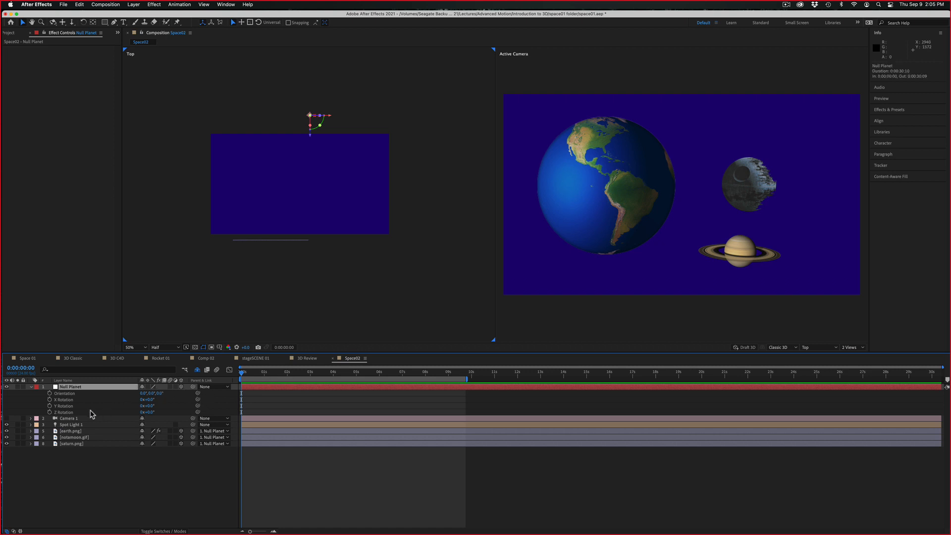
key(p)
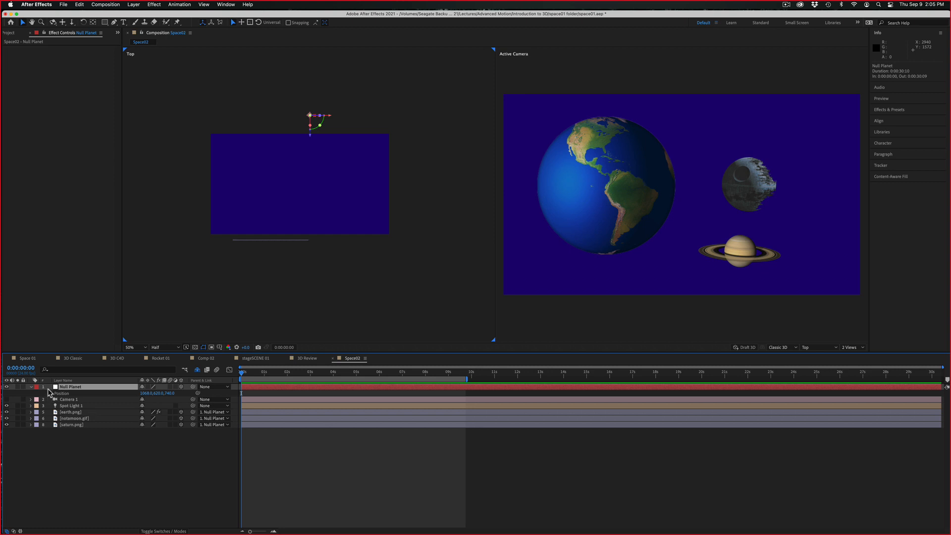
key(F2)
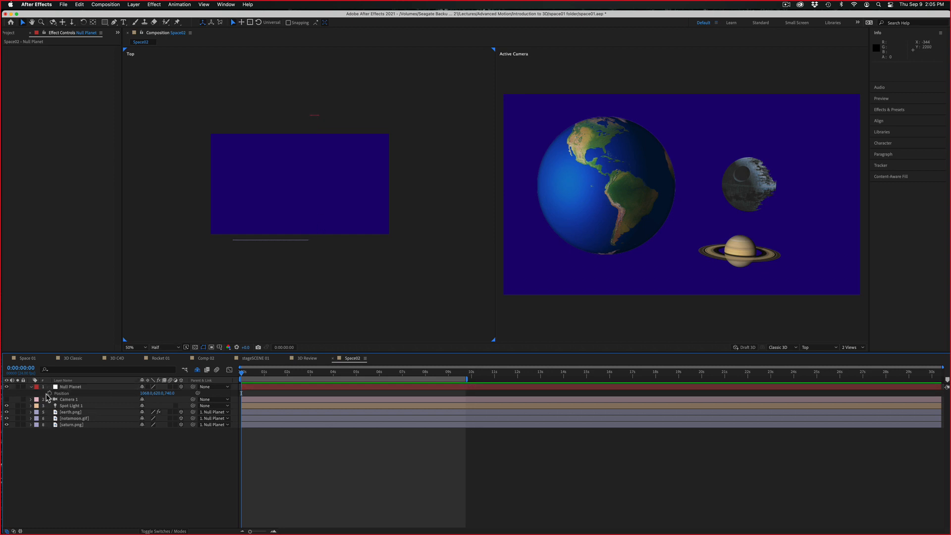
click(48, 394)
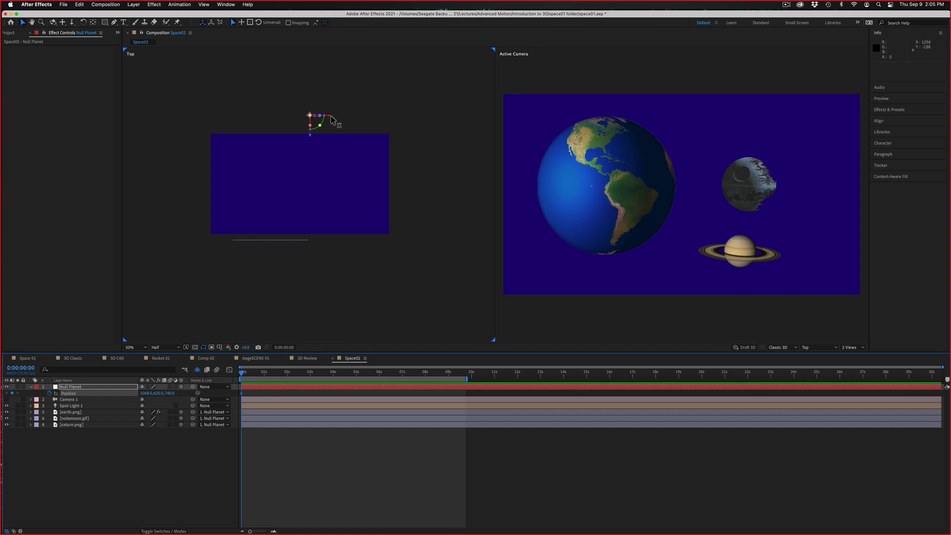
mouse_move(332, 120)
mouse_down()
mouse_move(344, 119)
mouse_move(328, 121)
mouse_move(330, 102)
mouse_up()
At 0:00:09:06, bring Null Planet forward along Z to about -3566 as a second Position keyframe
drag(249, 373, 454, 375)
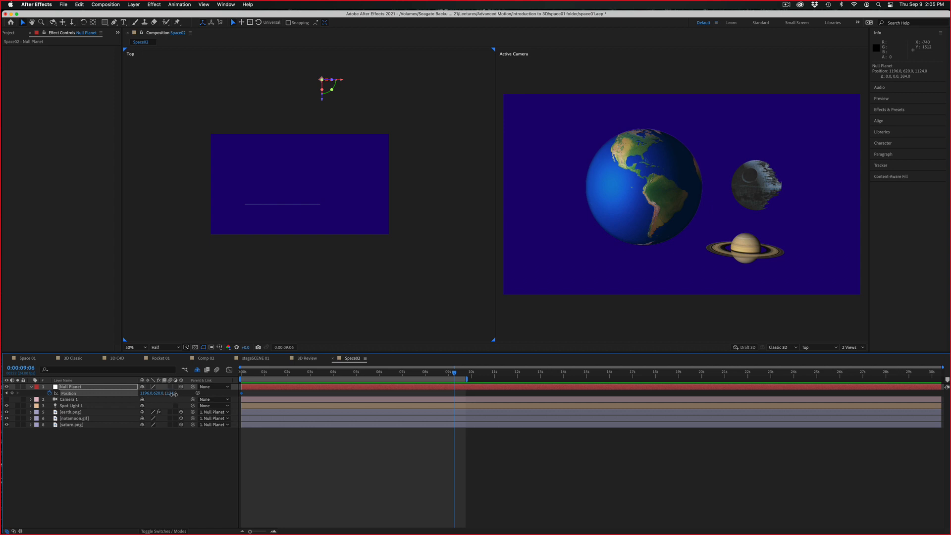
drag(173, 393, 2, 381)
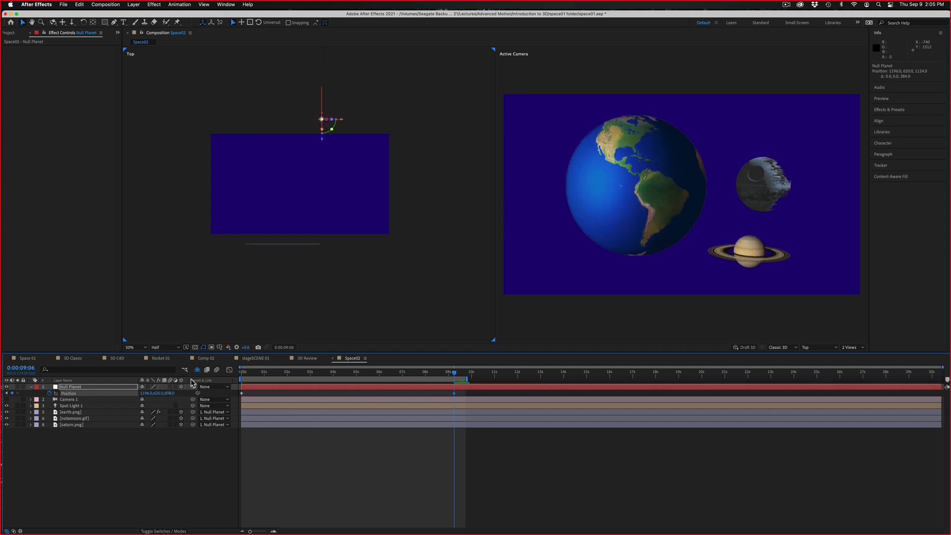
drag(169, 394, 45, 397)
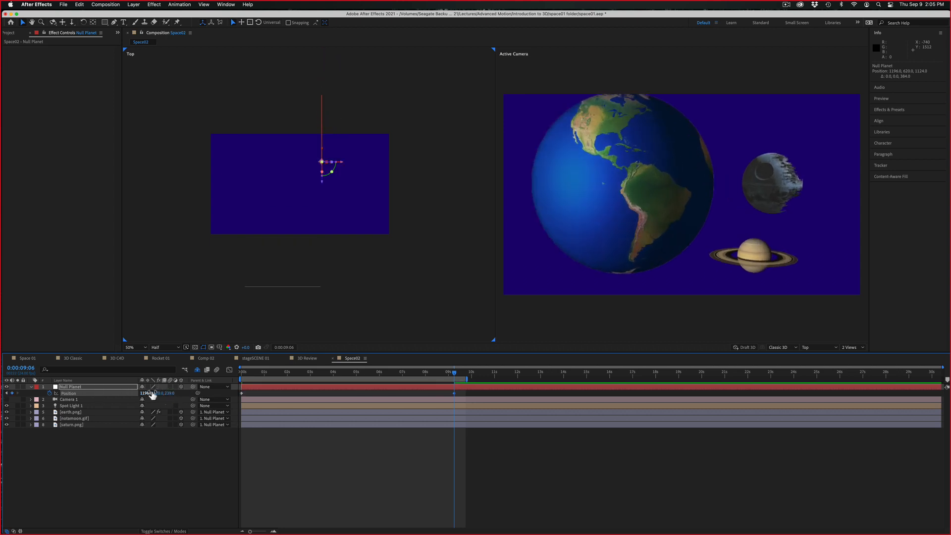
drag(173, 398, 104, 328)
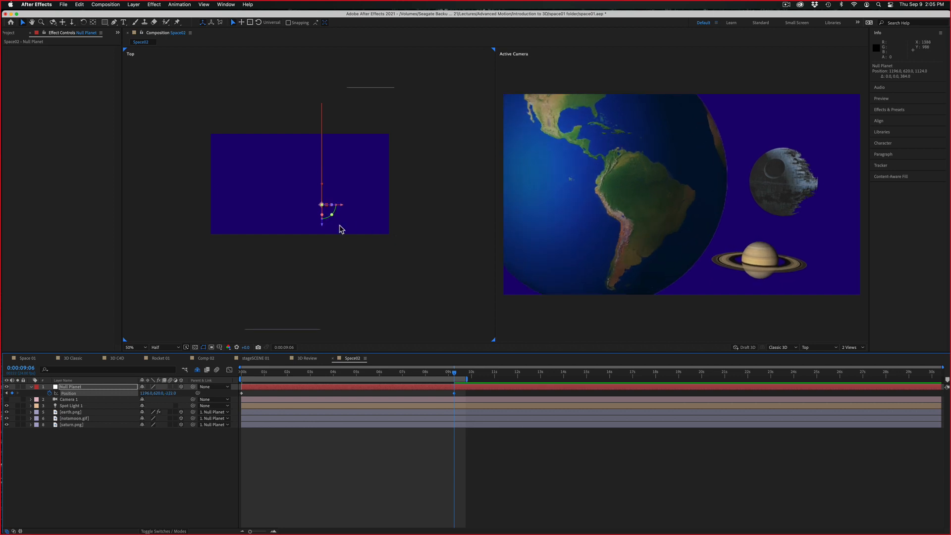
drag(321, 228, 322, 533)
Swap the order of Null Planet's two Position keyframes so the planets recede, and preview the animation from the start
drag(245, 372, 383, 373)
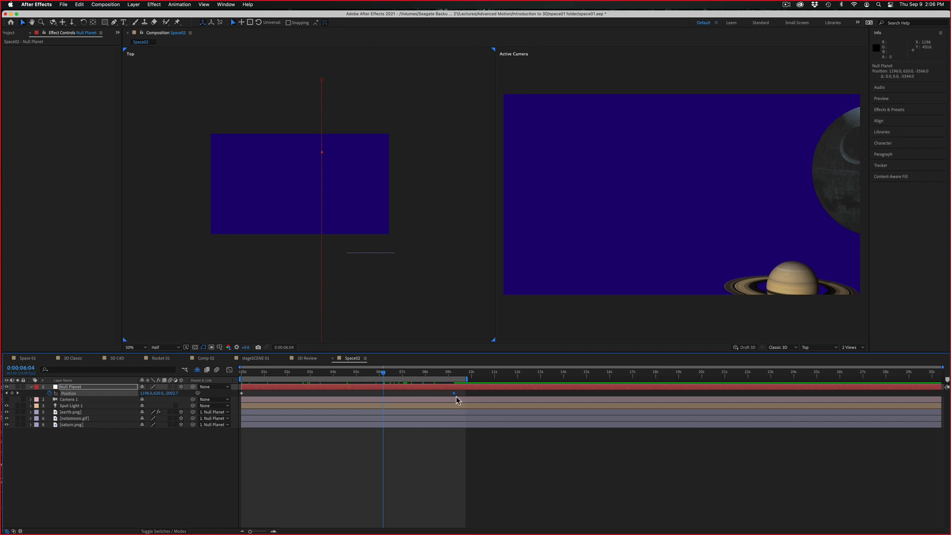
mouse_move(454, 394)
mouse_down()
mouse_move(287, 414)
mouse_move(460, 394)
mouse_up()
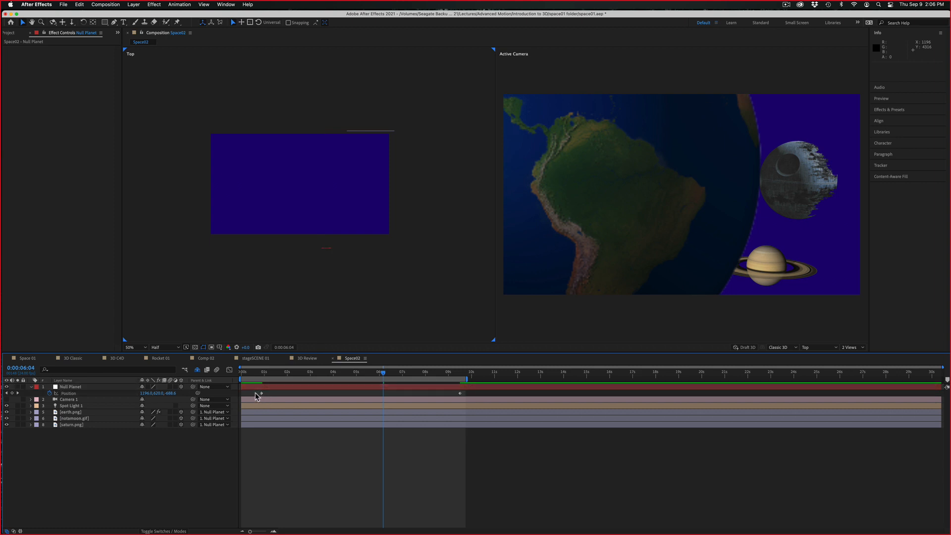
drag(260, 394, 233, 372)
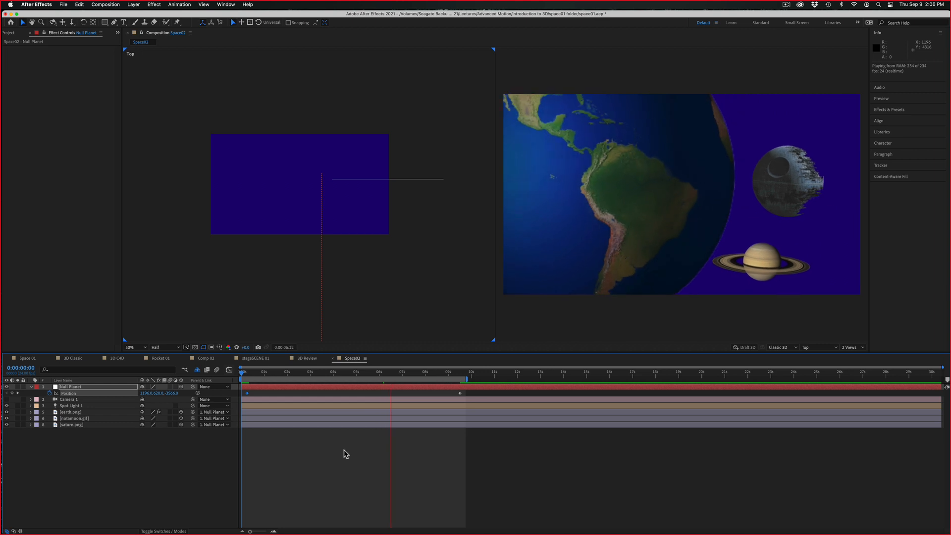
At 0:00:07:18, move earth.png farther from the camera and slightly away from the other planets, to Z -1044
drag(342, 374, 420, 367)
click(301, 290)
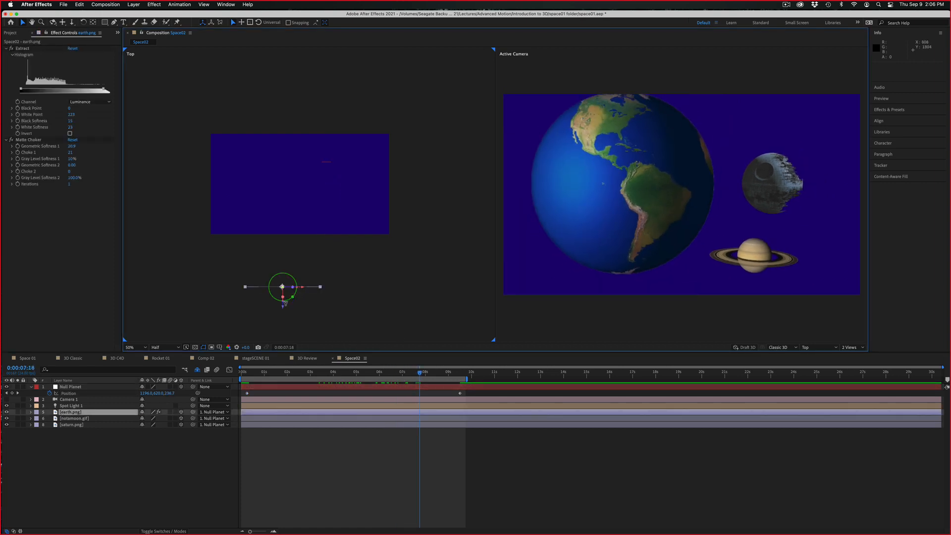
drag(286, 312, 295, 262)
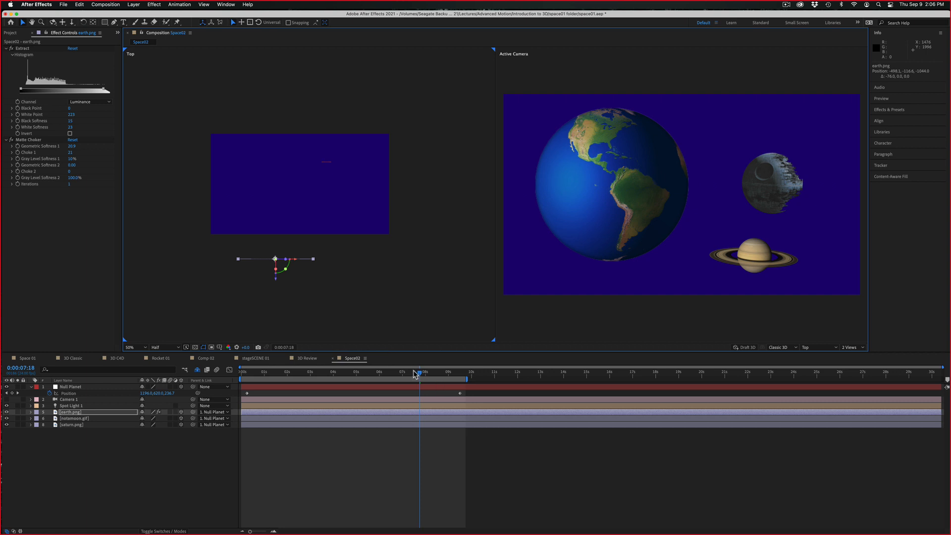
Preview the Space02 planet animation from the start and stop playback
drag(415, 374, 218, 355)
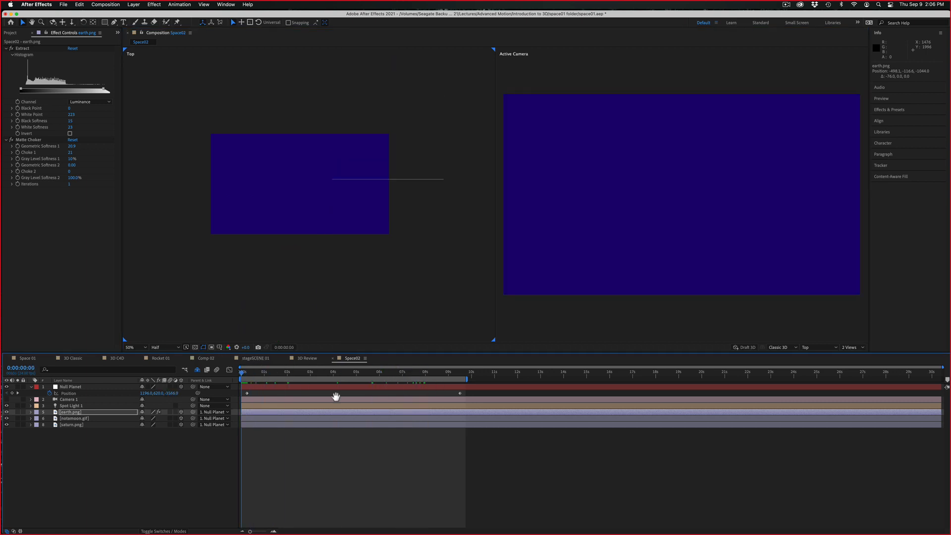
key(space)
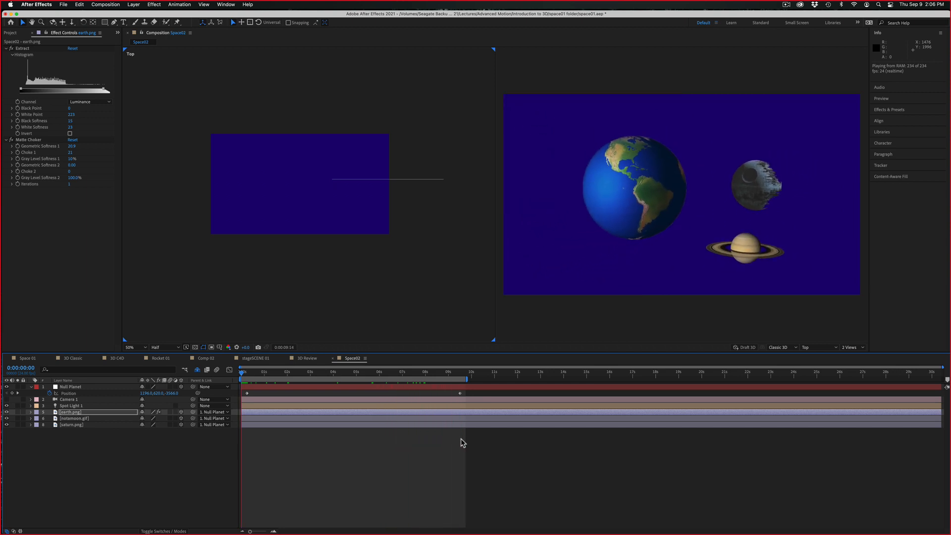
key(space)
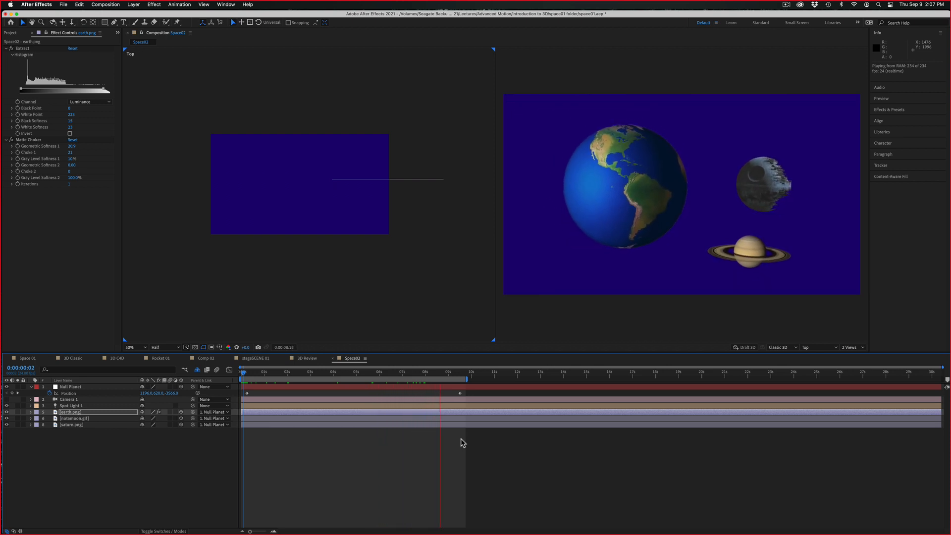
key(space)
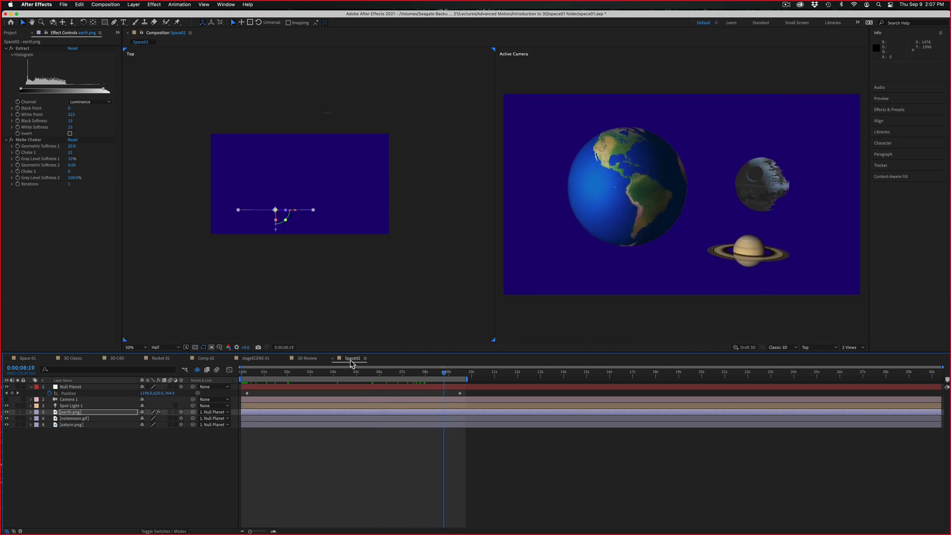
Open the stageSCENE 01 composition and examine its curtains, dancers and trapeze animation from the start and from 0:00:23:11
click(269, 358)
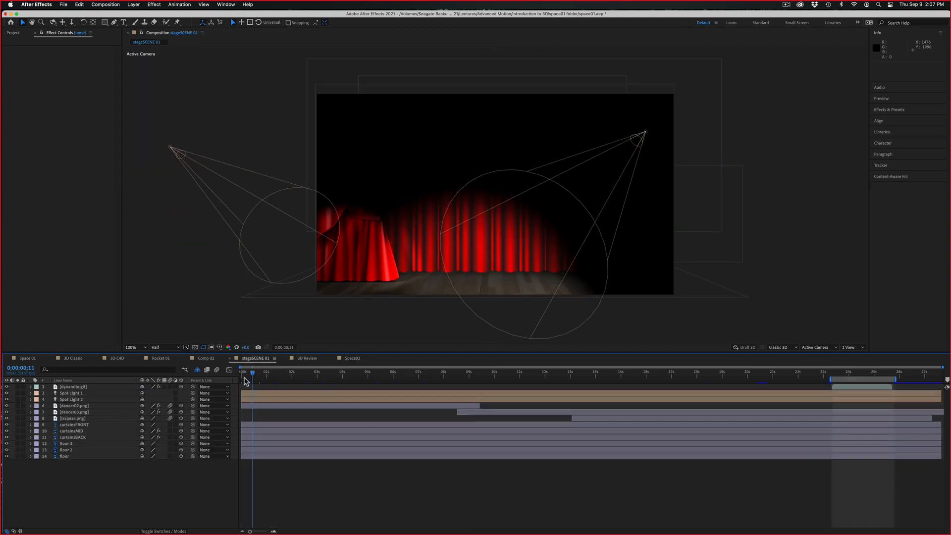
drag(246, 380, 236, 381)
key(space)
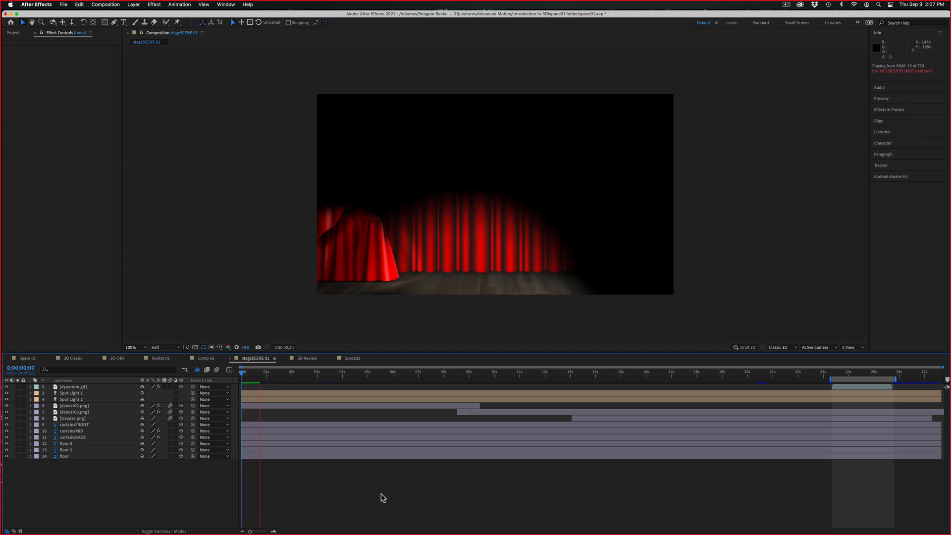
key(space)
key(space)
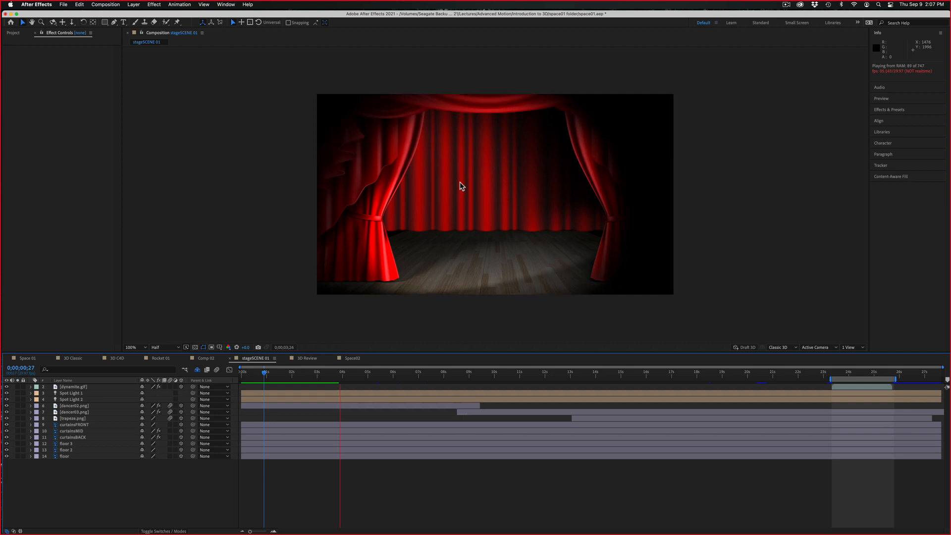
key(space)
drag(350, 375, 834, 376)
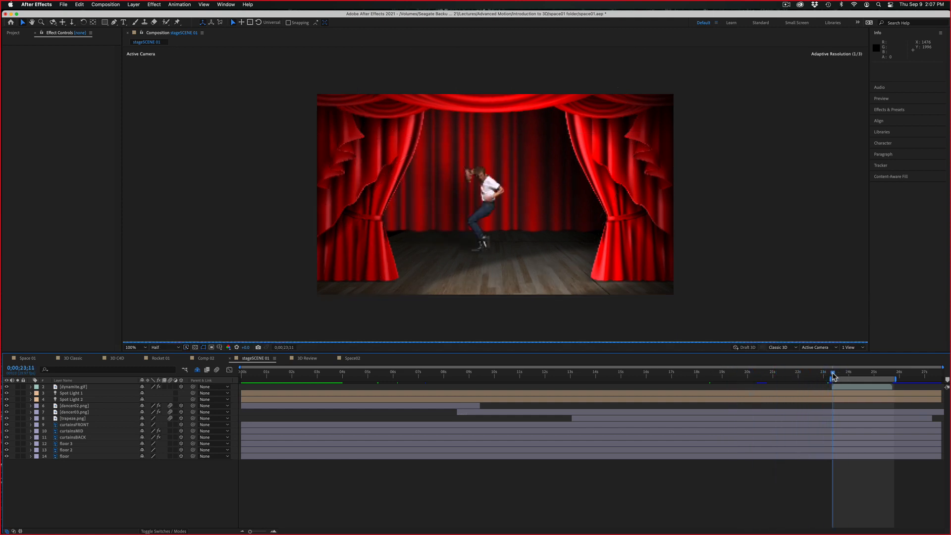
key(space)
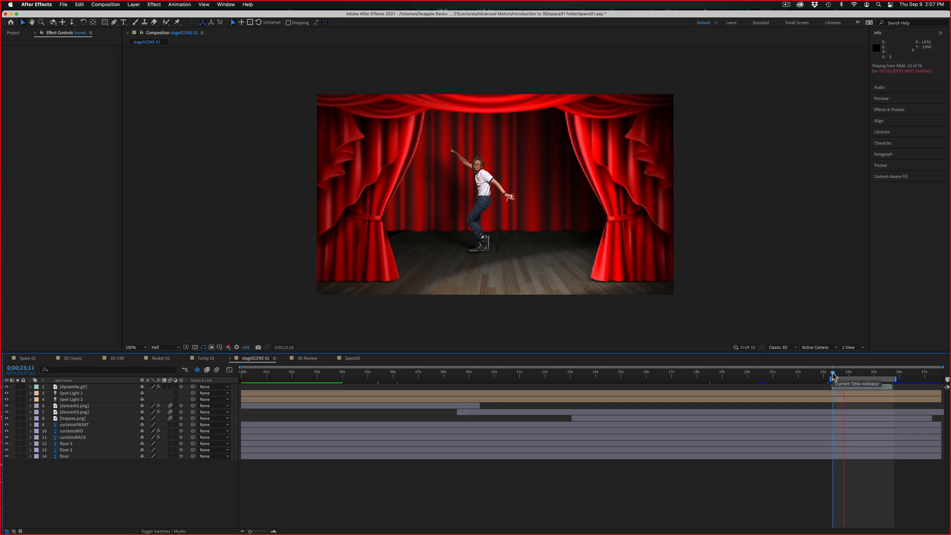
key(space)
drag(844, 373, 674, 358)
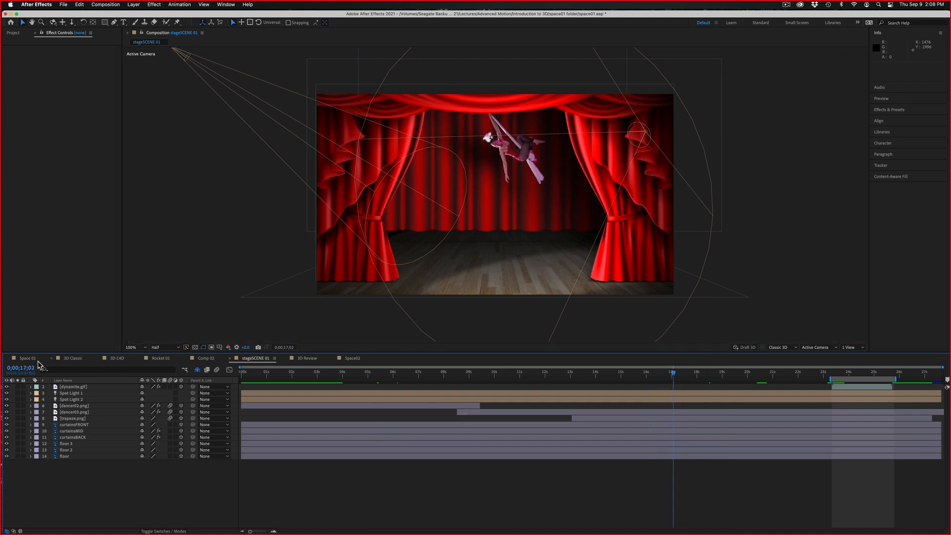
Open the Space 01 composition and examine its rocket and planet animation up to 0:00:04:15
click(28, 358)
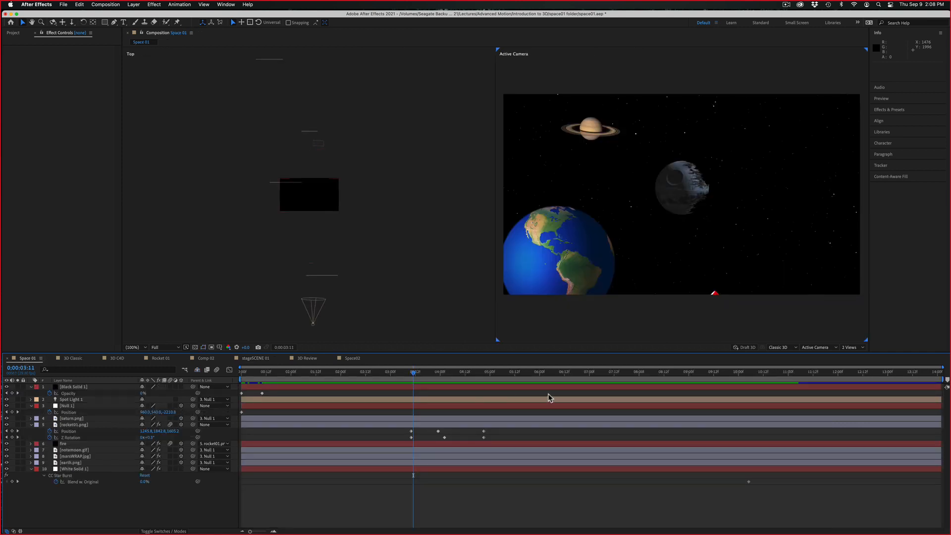
mouse_move(485, 378)
mouse_down()
mouse_move(527, 374)
mouse_move(471, 374)
mouse_up()
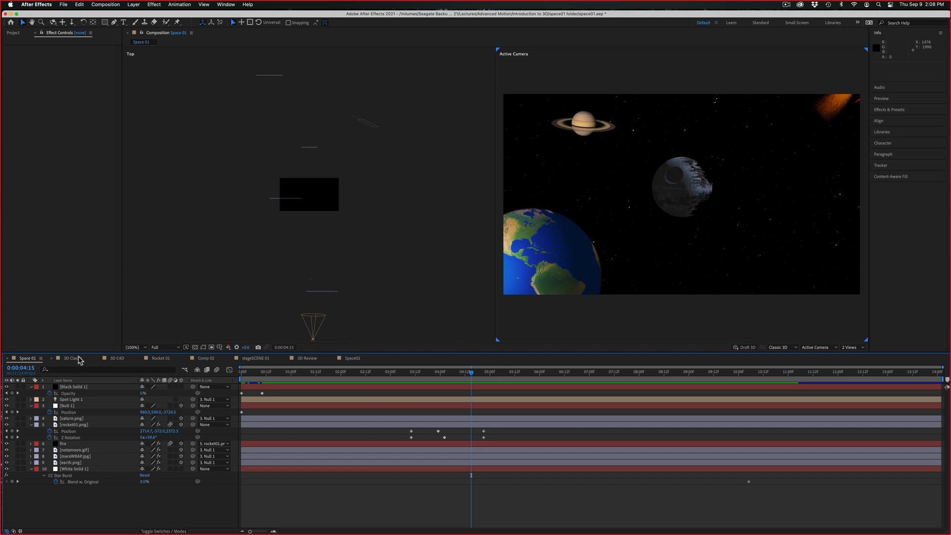